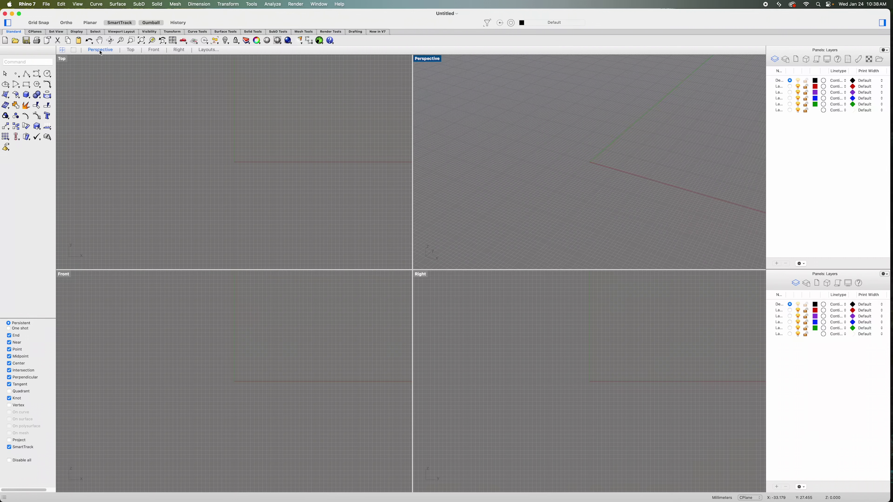
Step: Maximize the Perspective viewport and import 6 String Fan Fret Body.ai, preserving units at 1.00 inch to 1.00 Rhino unit
left_click(101, 52)
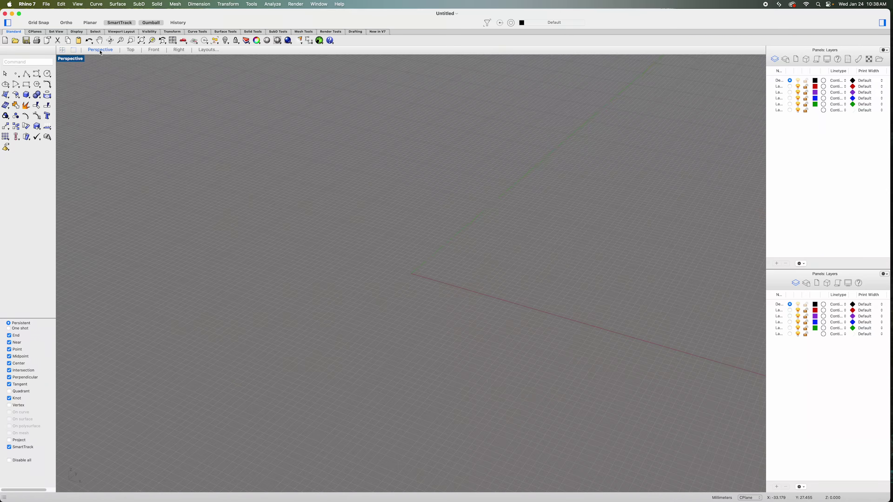
right_click_drag(261, 170, 382, 229)
left_click(46, 4)
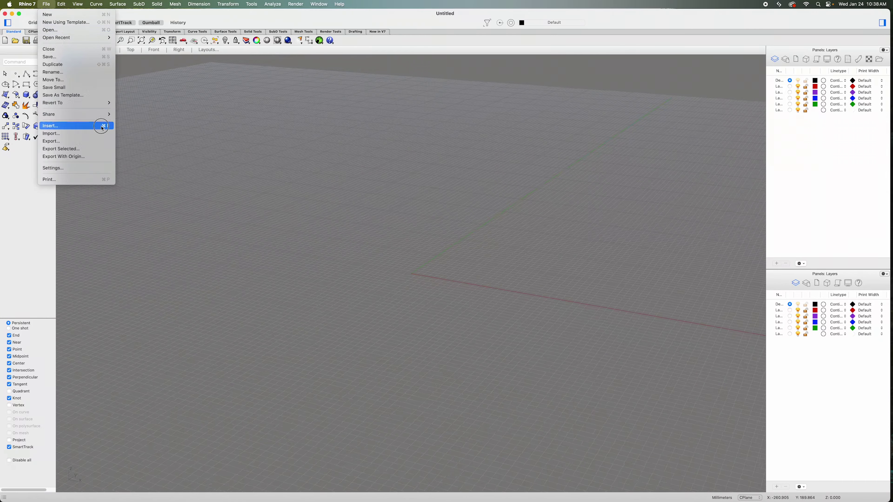
left_click(101, 134)
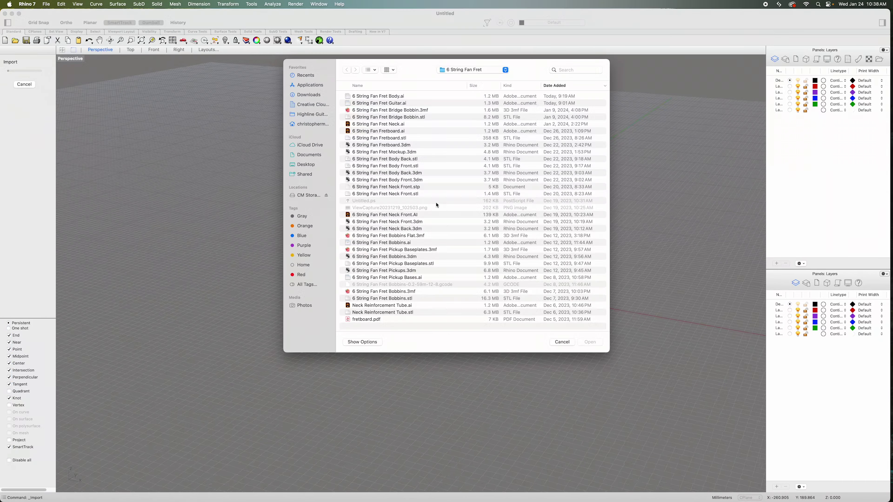
left_click(408, 96)
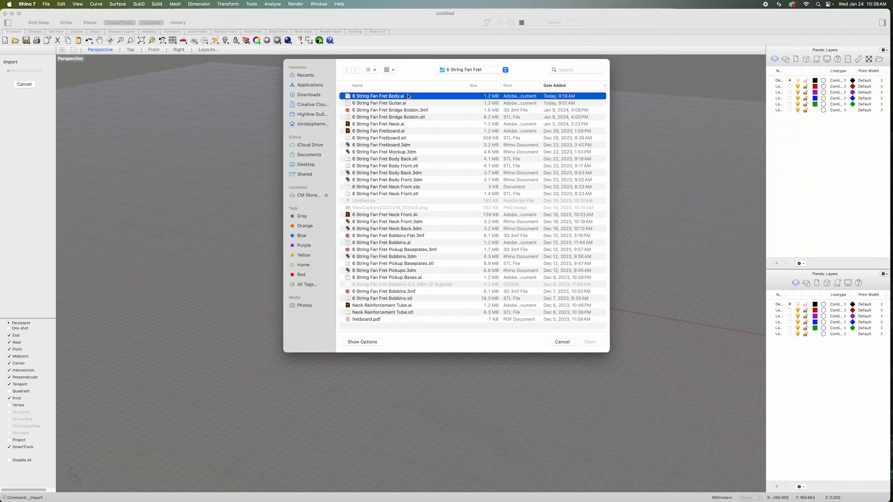
left_click(593, 343)
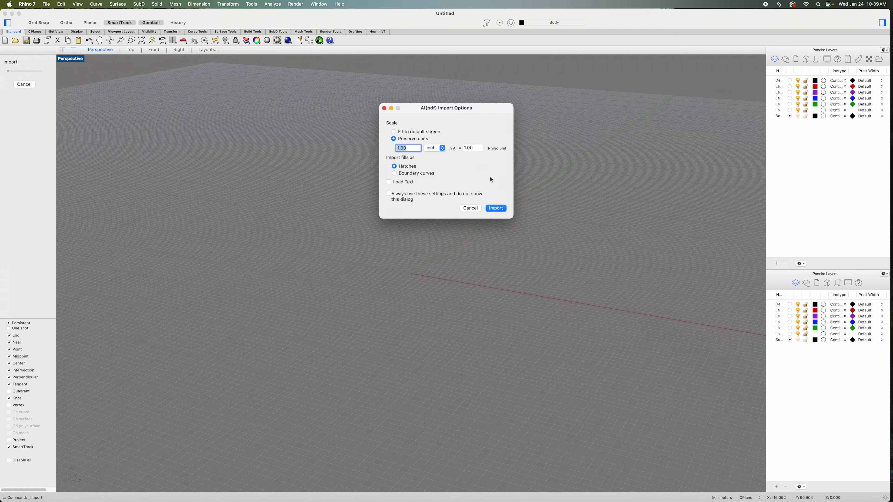
left_click(497, 209)
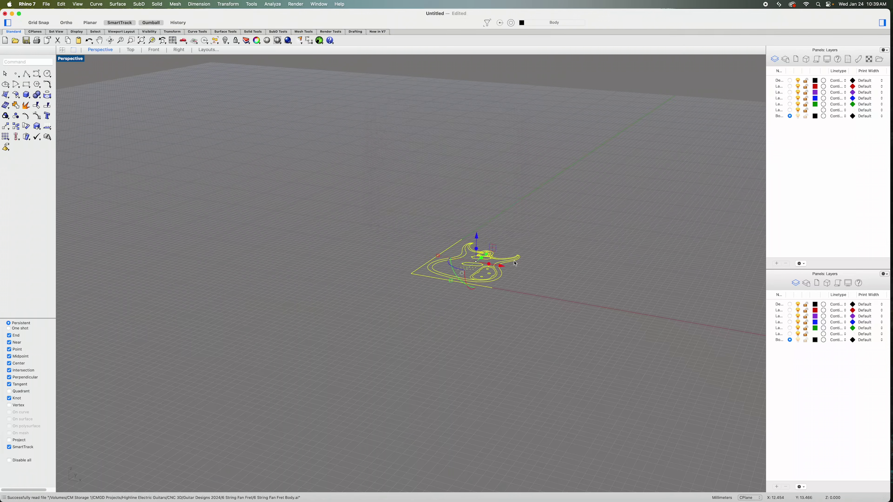
mouse_move(520, 291)
right_mouse_down()
mouse_move(502, 265)
mouse_move(502, 275)
mouse_move(523, 283)
right_mouse_up()
scroll(519, 291, "up", 5)
left_click(523, 283)
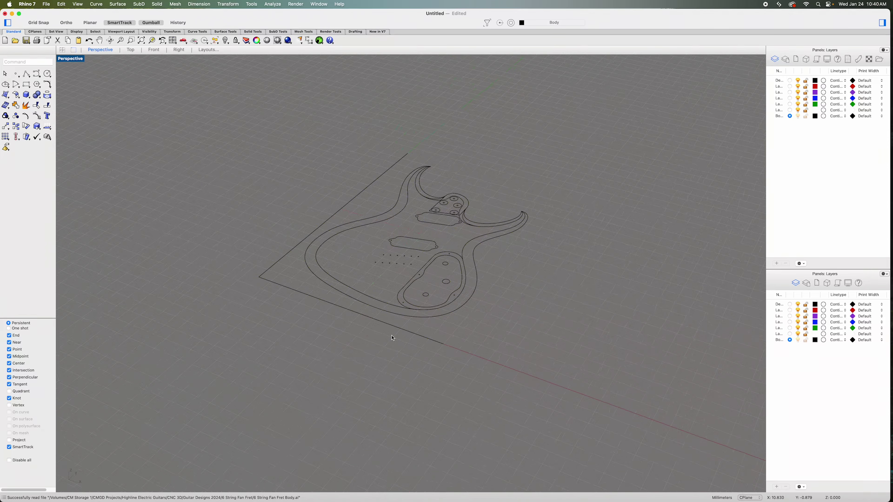
Step: Delete the L-shaped corner reference line beside the guitar body drawing
left_click(405, 330)
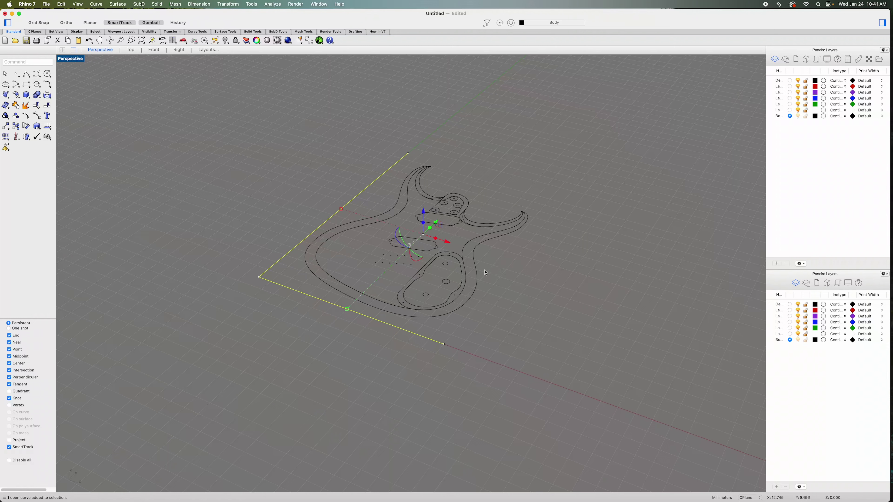
left_click(385, 349)
left_click(397, 328)
key("Delete")
right_click_drag(544, 323, 534, 322)
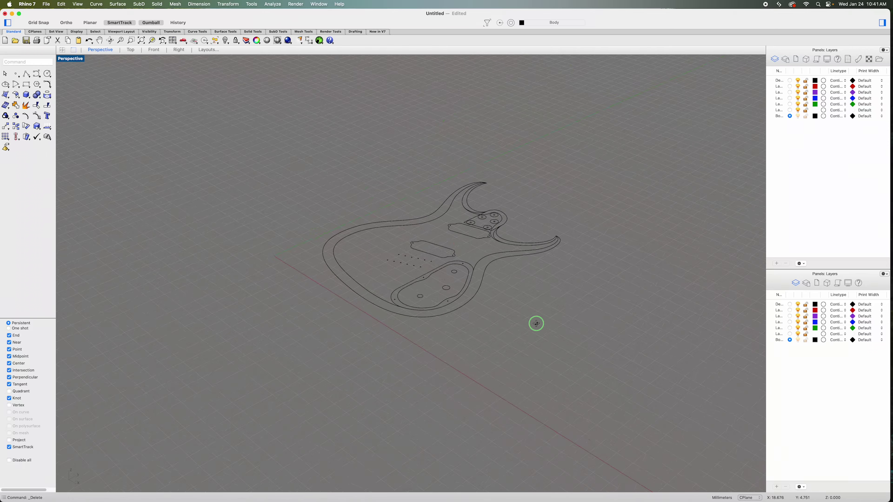
scroll(557, 237, "up", 5)
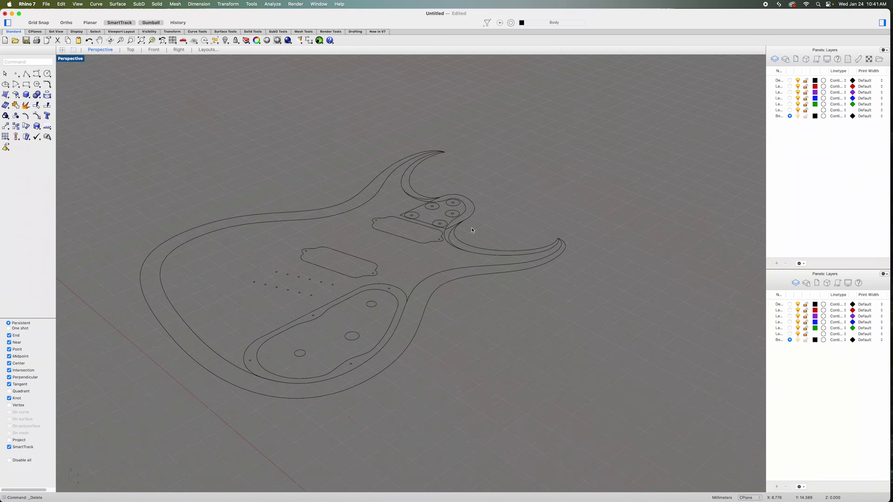
Step: Select all curves, then exclude the outer body outline, the control cavity outlines and the cavity's screw holes from the selection
key("super+a")
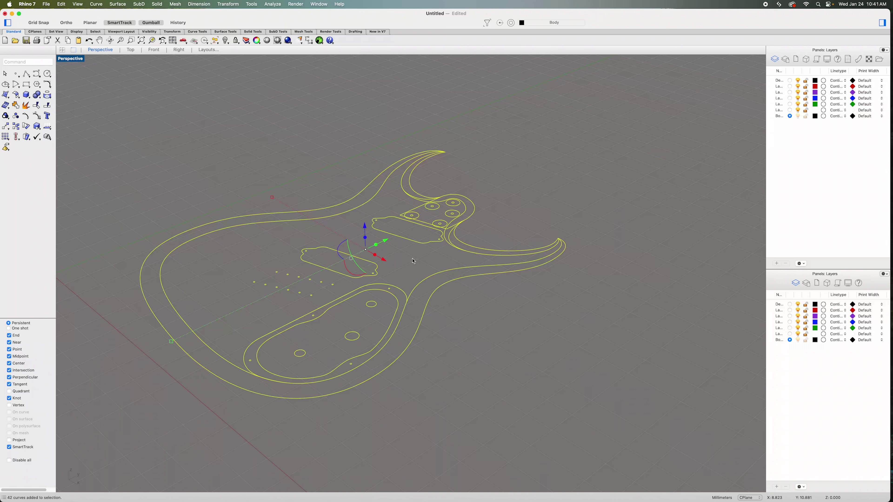
mouse_move(414, 261)
right_mouse_down()
mouse_move(383, 259)
mouse_move(394, 269)
mouse_move(418, 260)
right_mouse_up()
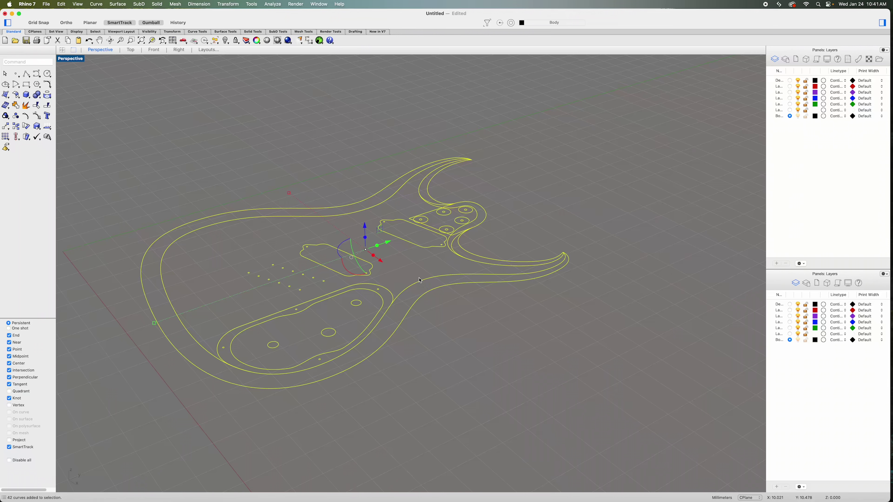
mouse_move(462, 330)
right_mouse_down()
mouse_move(458, 321)
mouse_move(457, 329)
mouse_move(476, 313)
mouse_move(461, 336)
right_mouse_up()
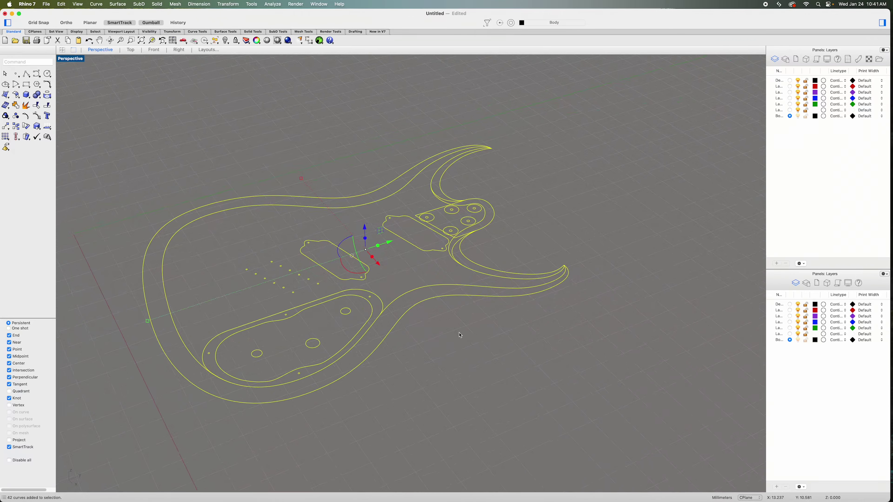
left_click(434, 300, "super")
left_click(372, 298, "super")
left_click(371, 303, "super")
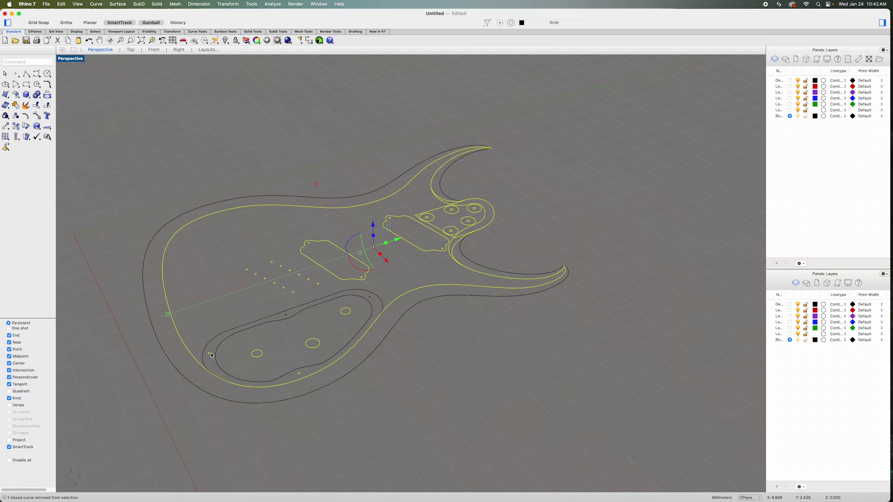
left_click(299, 374, "super")
Step: Remove the five neck bolt holes and their surrounding circles from the selection
scroll(462, 238, "up", 5)
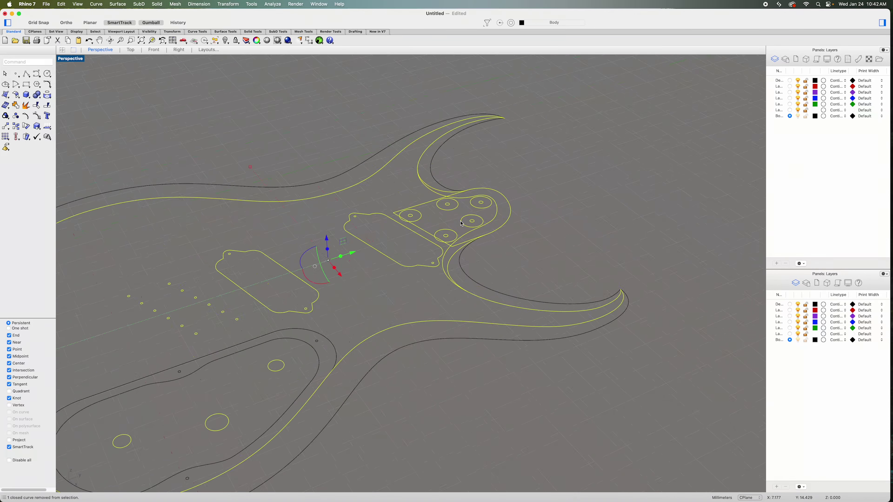
left_click(441, 268, "super")
left_click(446, 235, "super")
left_click(403, 217, "super")
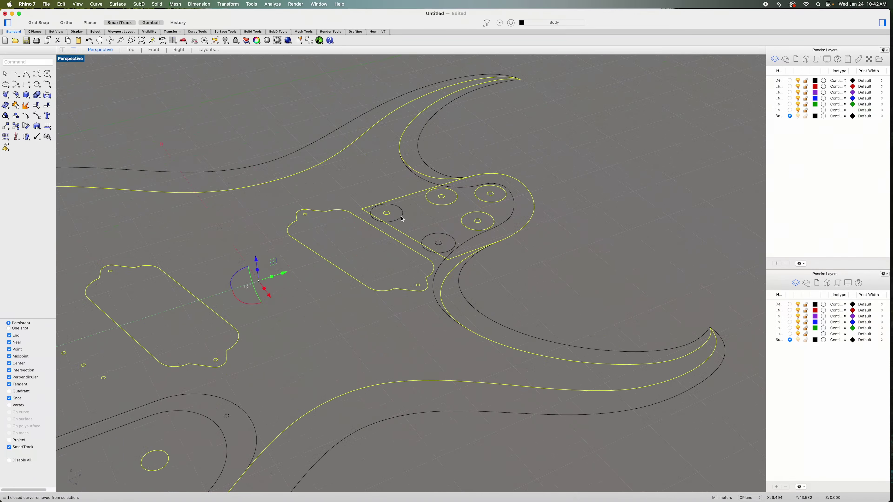
left_click(441, 206, "super")
left_click(488, 203, "super")
left_click(487, 213, "super")
scroll(576, 267, "down", 10)
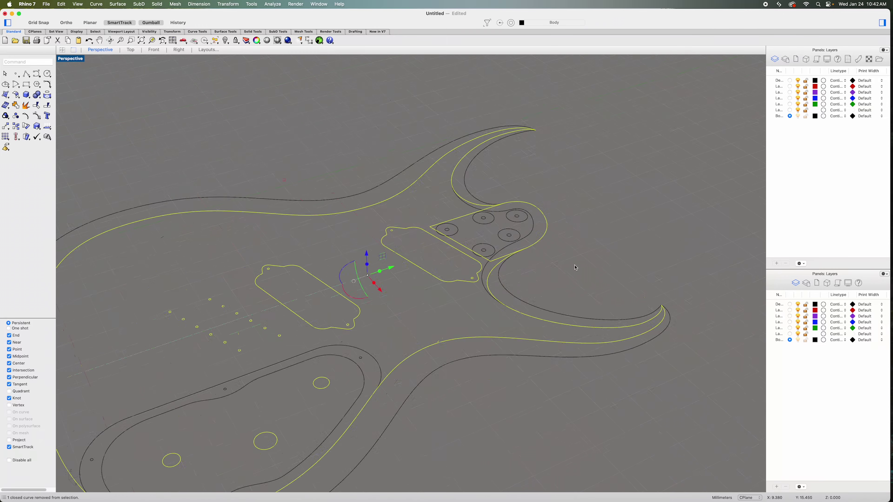
Step: Move the selected front-side curves up 1.75 units in Z and clear the selection
scroll(533, 350, "up", 5)
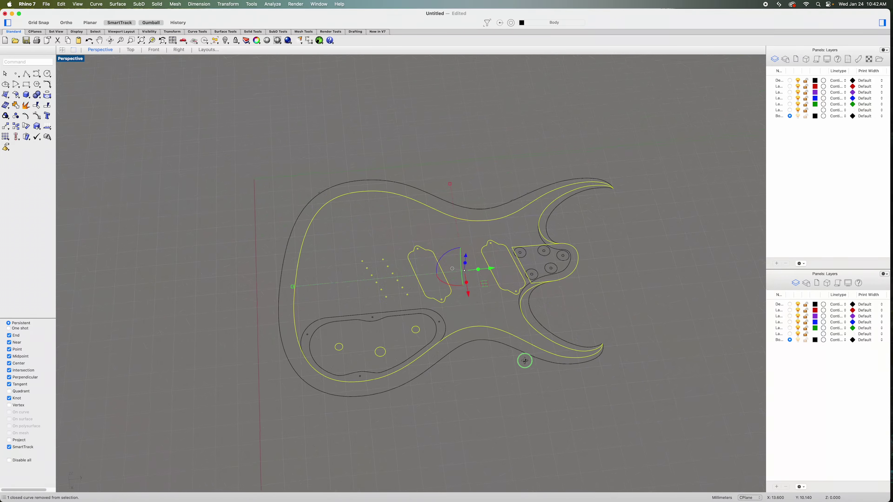
scroll(529, 360, "up", 5)
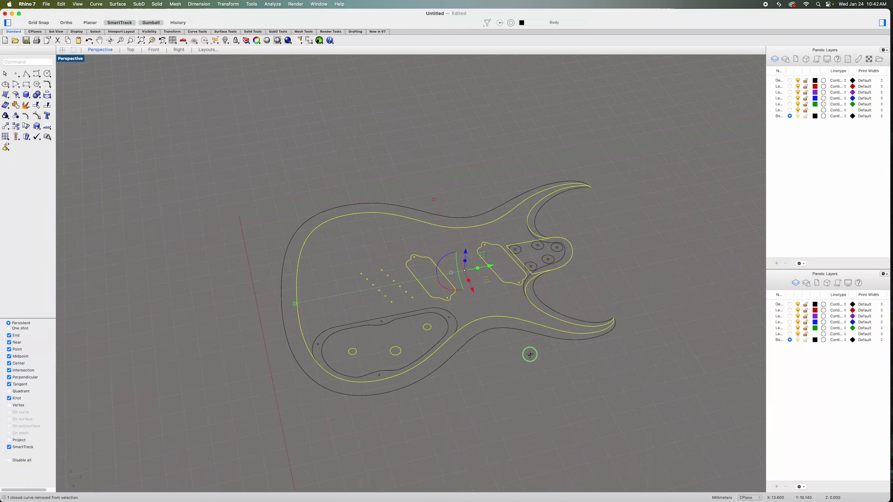
scroll(510, 343, "up", 3)
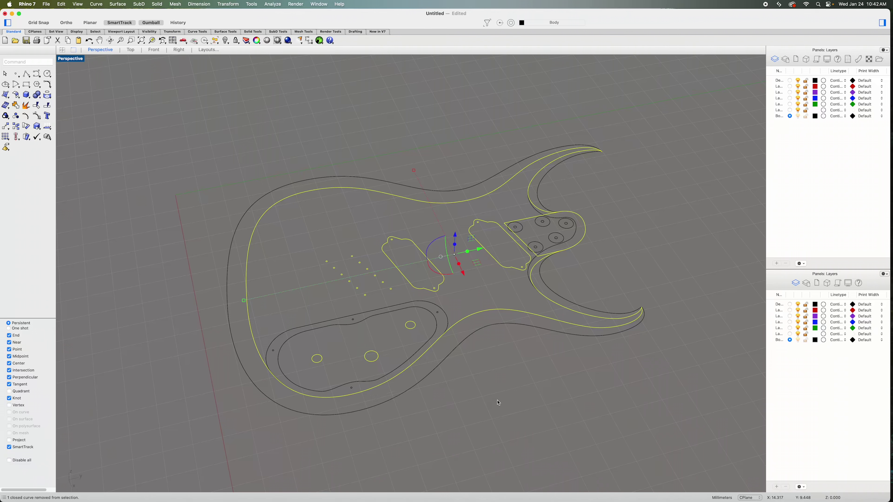
scroll(514, 349, "down", 5)
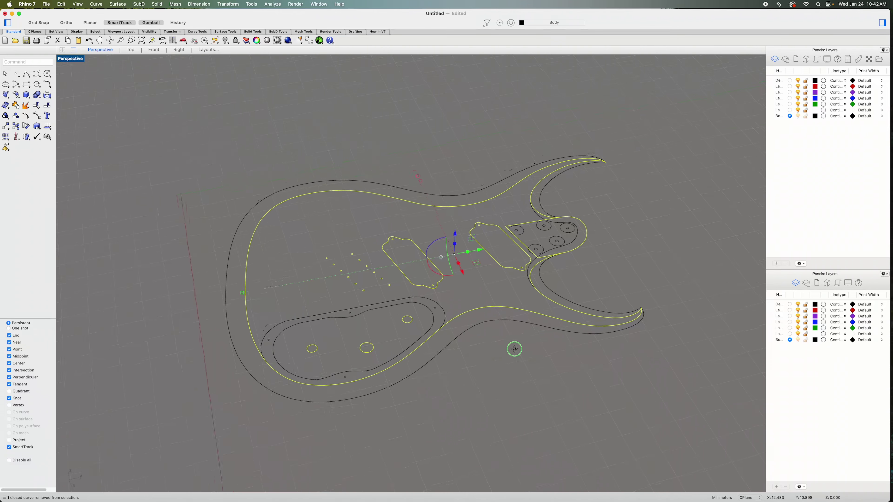
left_click(456, 233)
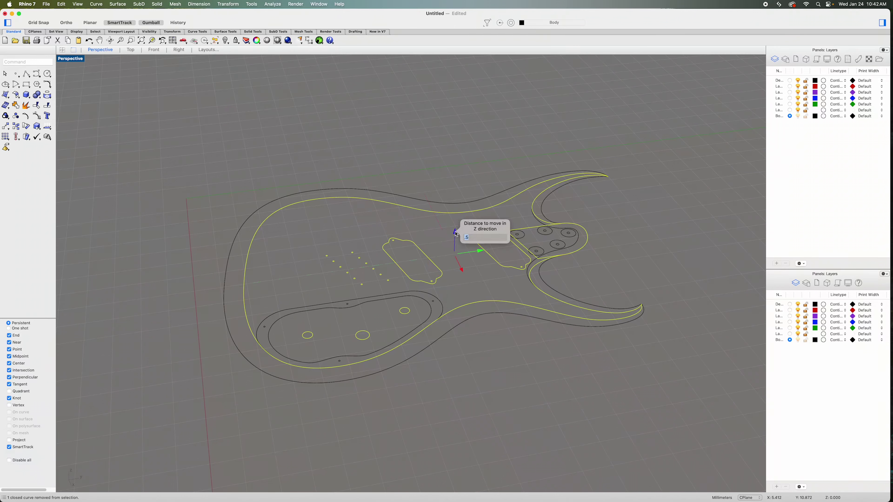
type("1.75")
key("Return")
mouse_move(530, 353)
right_mouse_down()
mouse_move(514, 332)
mouse_move(532, 343)
right_mouse_up()
key("Escape")
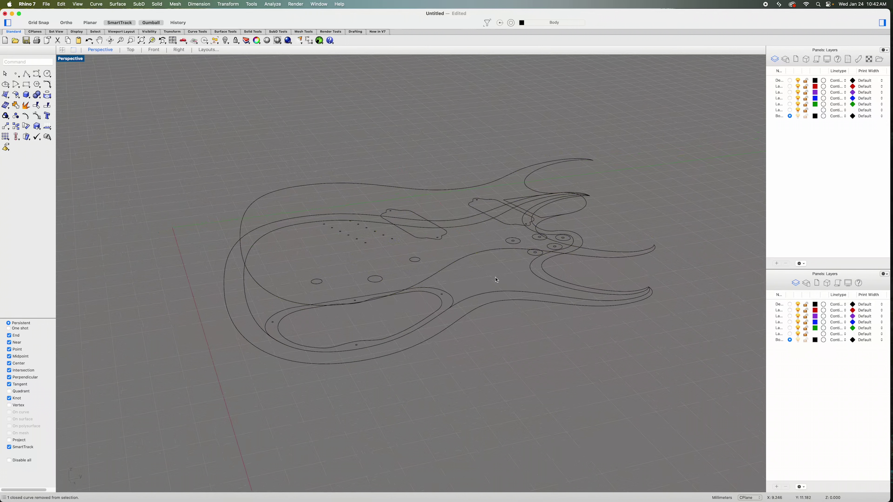
Step: Raise a copy of the outer body outline in Z to just below the raised front contour, keeping the original in place
left_click(490, 250)
right_click_drag(521, 364, 517, 367)
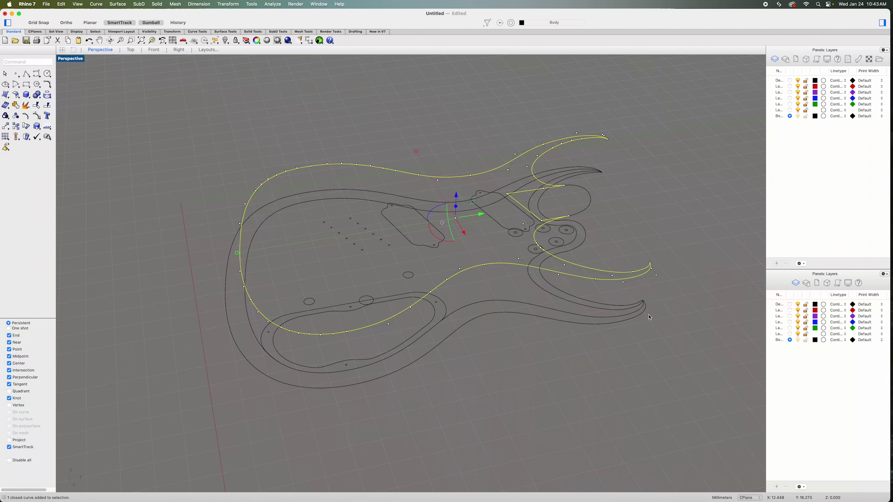
right_click_drag(593, 401, 515, 341)
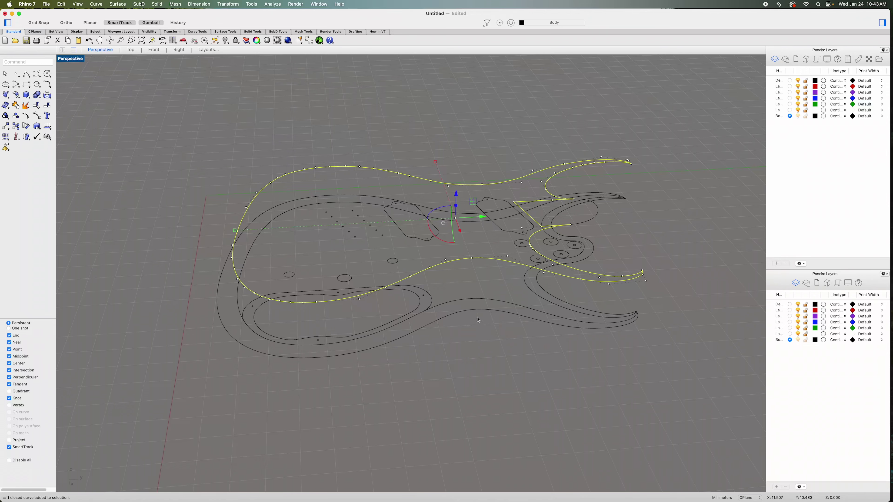
scroll(478, 312, "right", 10)
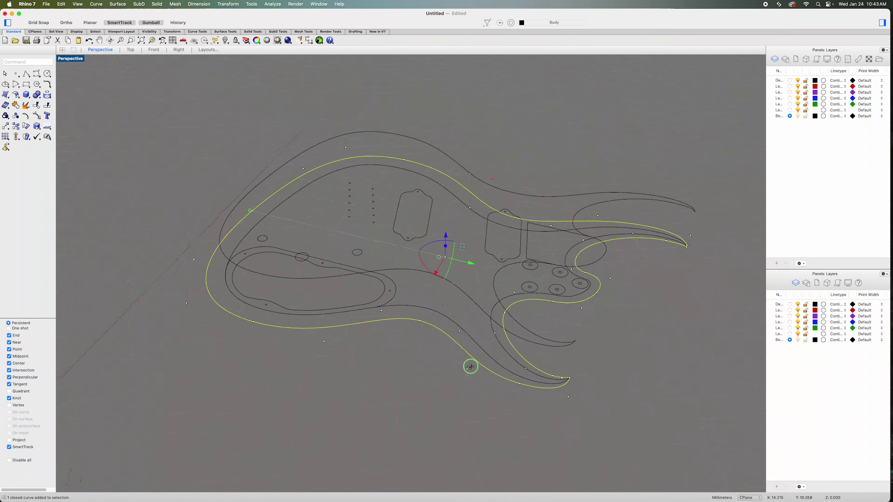
scroll(474, 361, "right", 10)
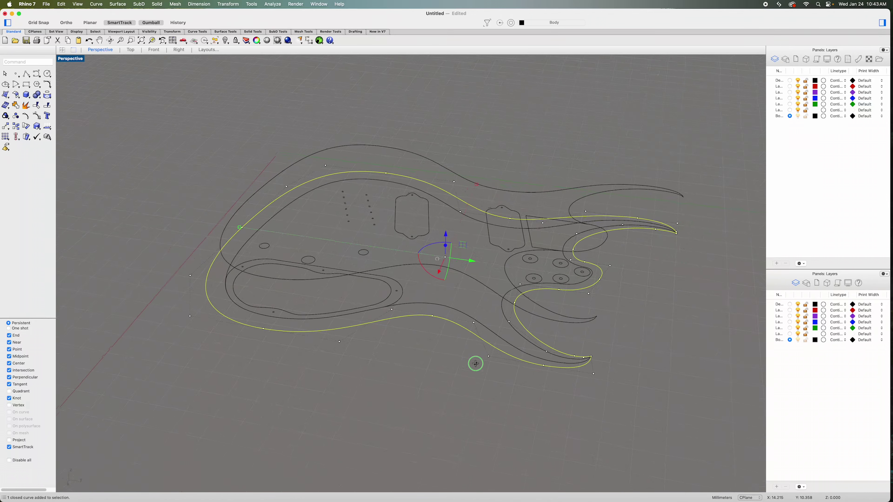
scroll(475, 362, "right", 5)
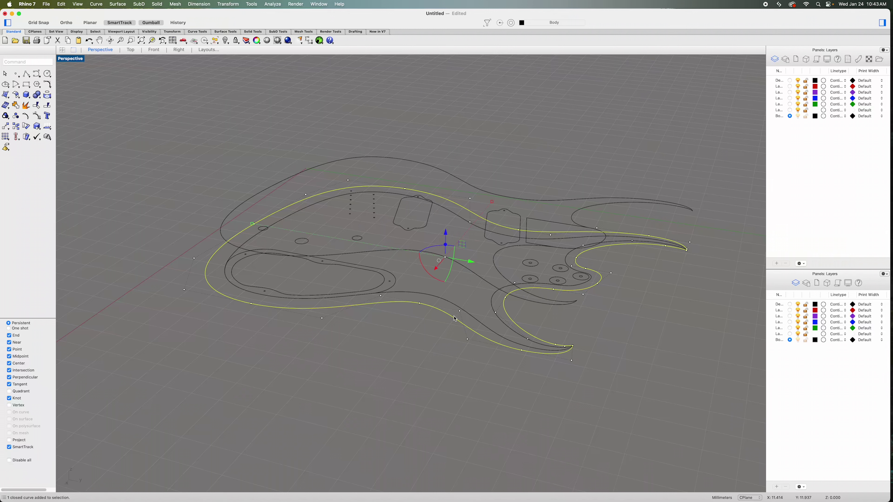
left_click(445, 232)
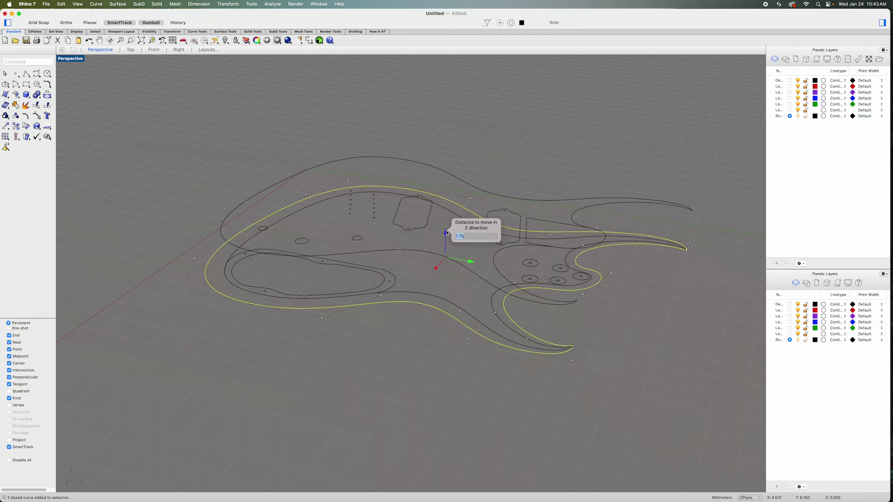
type("1")
key("Return")
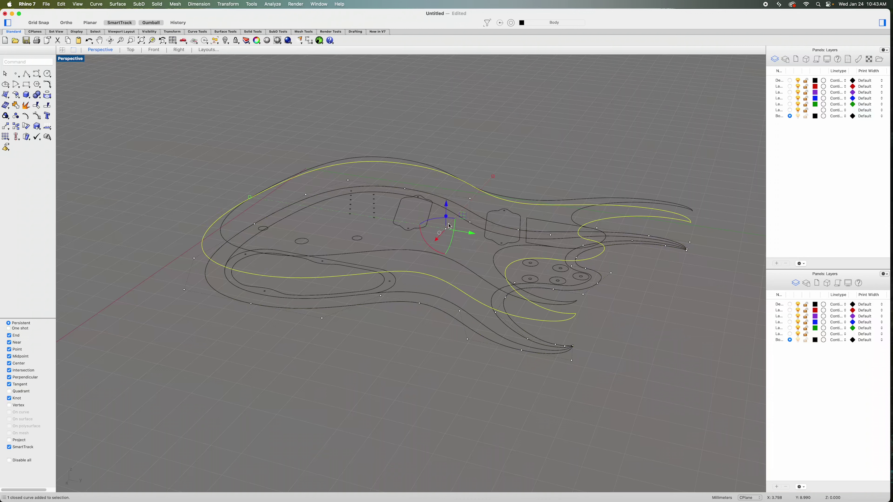
right_click_drag(404, 397, 432, 366)
key("Escape")
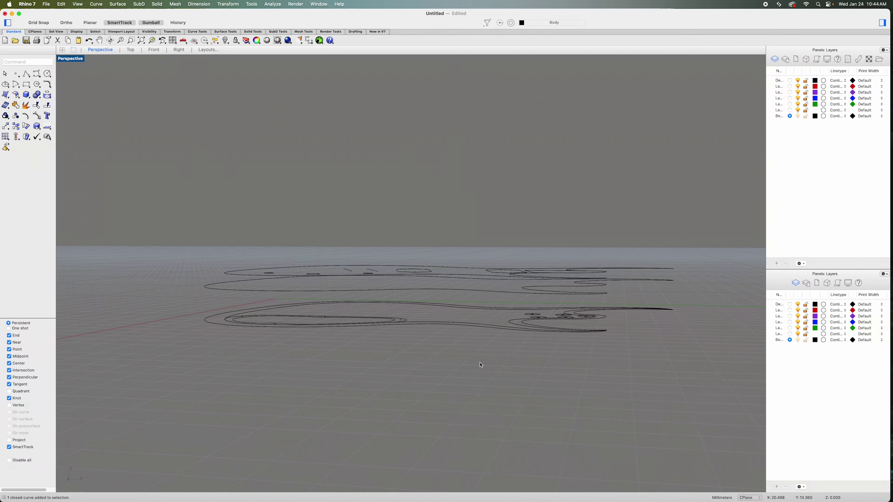
Step: Move the original lower outer body outline up 0.5 units in Z and deselect it
right_click_drag(478, 365, 478, 373)
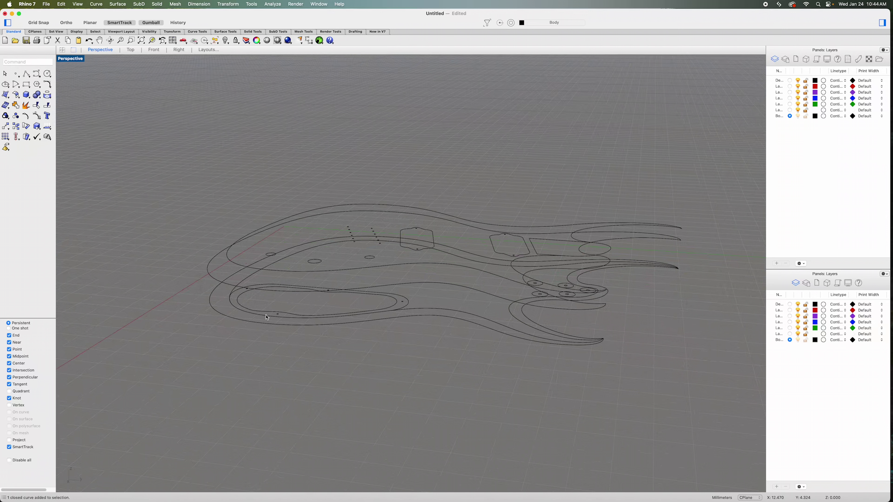
left_click(443, 319)
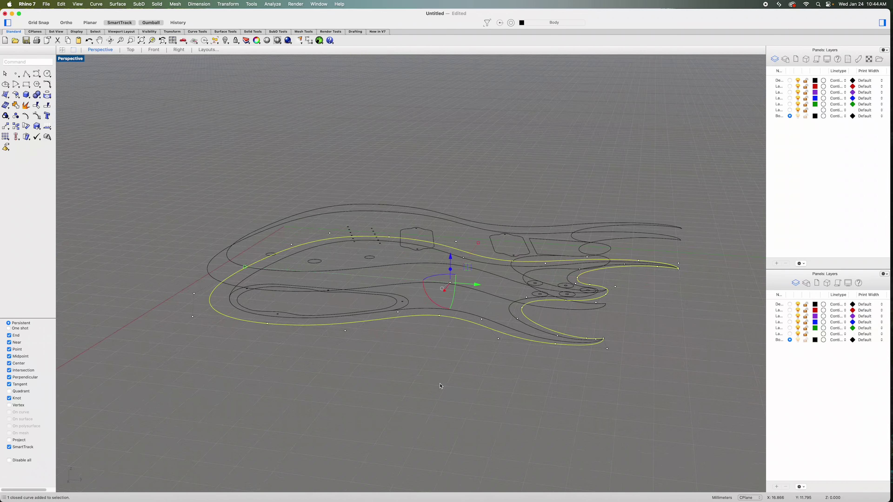
left_click(452, 259)
type(".5")
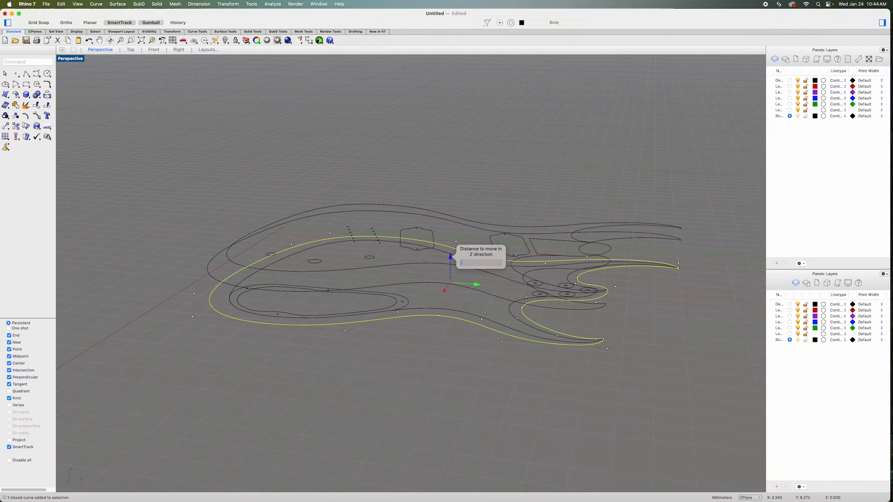
key("Return")
left_click(445, 349)
right_click_drag(444, 349, 421, 365)
mouse_move(422, 371)
right_mouse_down()
mouse_move(446, 370)
mouse_move(463, 354)
mouse_move(446, 364)
mouse_move(454, 371)
mouse_move(453, 357)
mouse_move(433, 362)
right_mouse_up()
right_click_drag(473, 301, 499, 369)
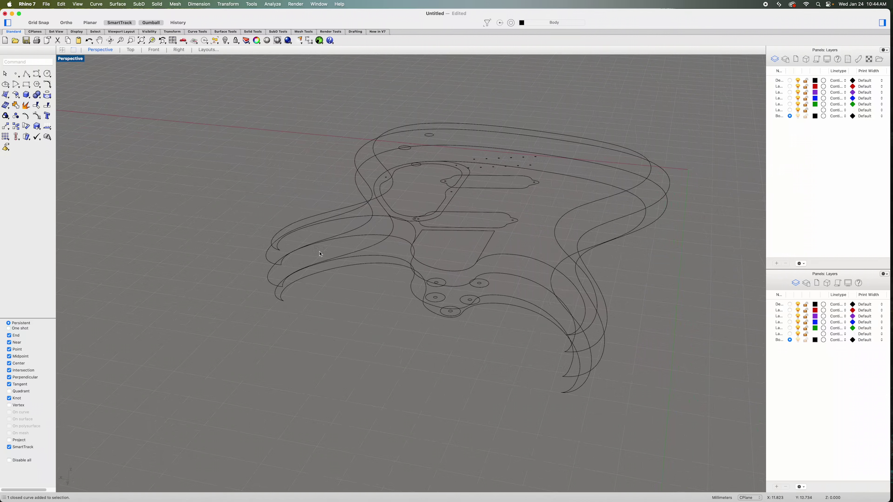
Step: Draw a vertical line joining the tips of the topmost contour and the outline below it on the cavity-side horn
scroll(273, 260, "up", 5)
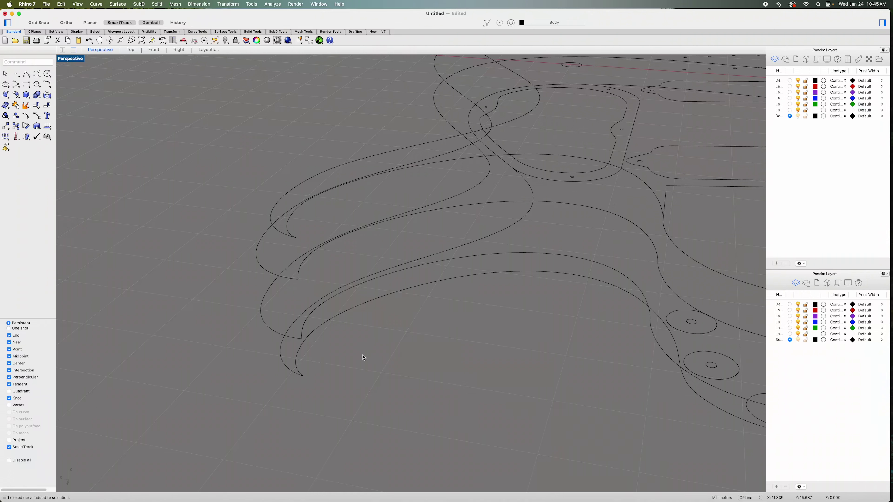
left_click(29, 78)
left_click(296, 238)
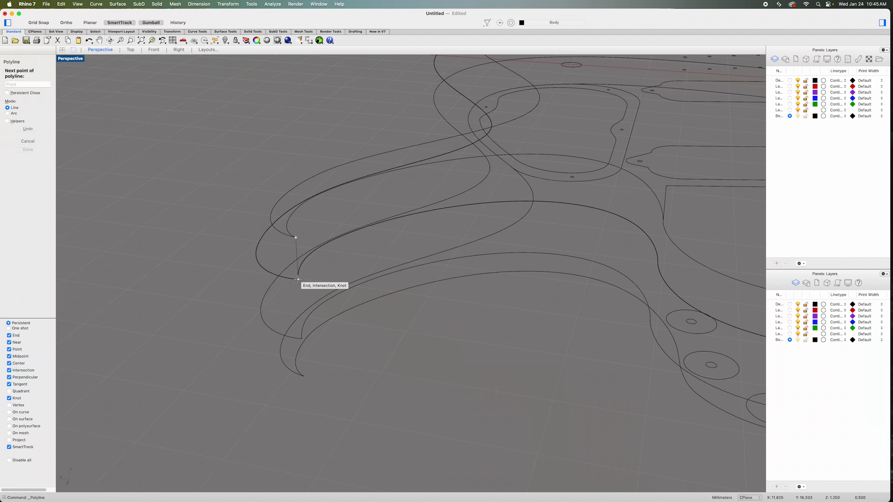
left_click(298, 280)
key("Return")
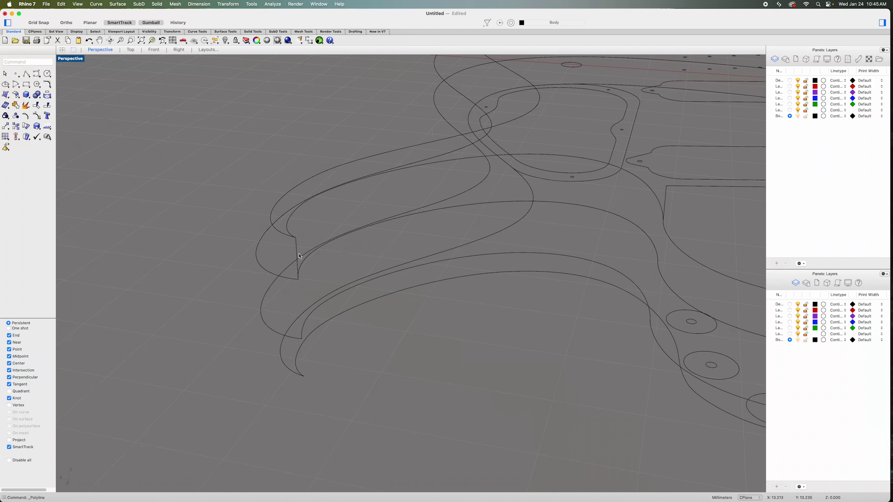
Step: Draw another line down the cavity-side horn tip, from the upper outer outline's endpoint to the lower outer outline's endpoint
right_click(333, 273)
left_click(348, 249)
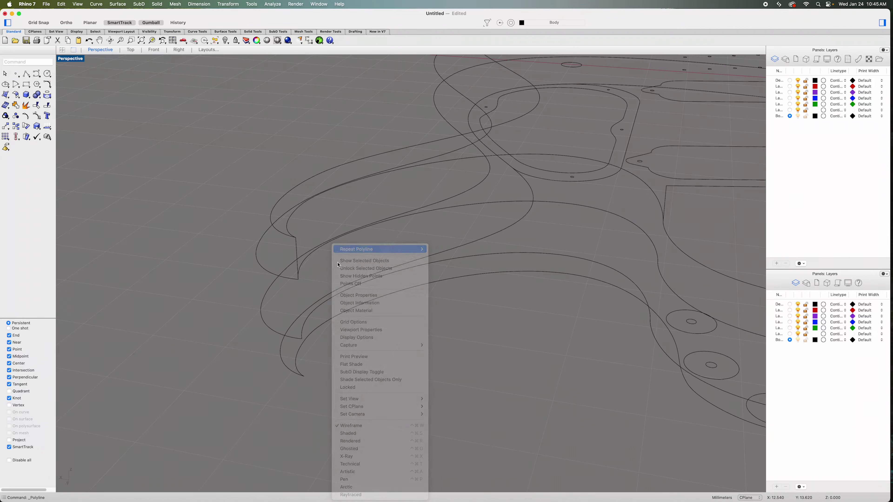
left_click(299, 281)
left_click(301, 339)
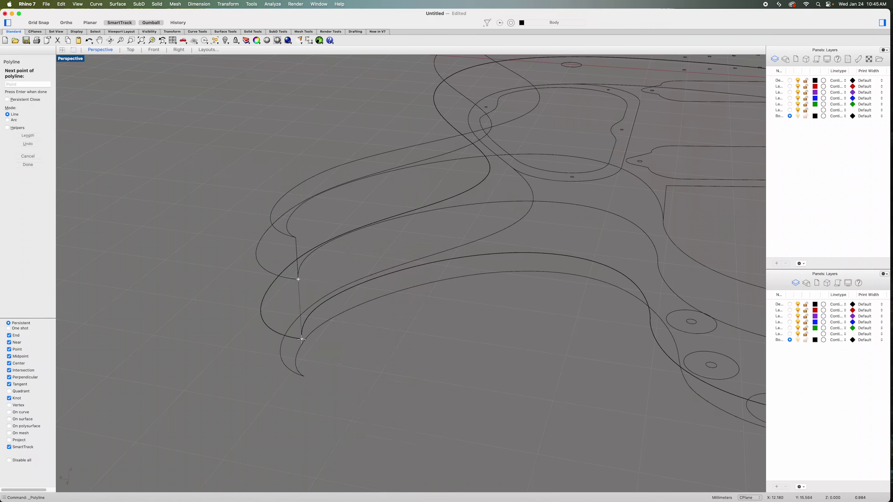
key("Return")
Step: Connect the lower outer outline to the bottommost contour with a line at the cavity-side horn tip
right_click(360, 353)
left_click(411, 250)
right_click_drag(323, 357, 322, 328)
left_click(290, 267)
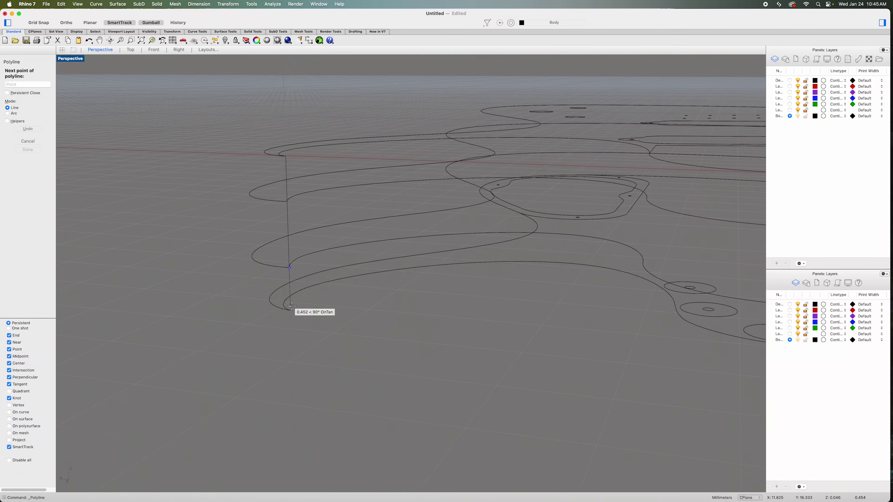
left_click(291, 310)
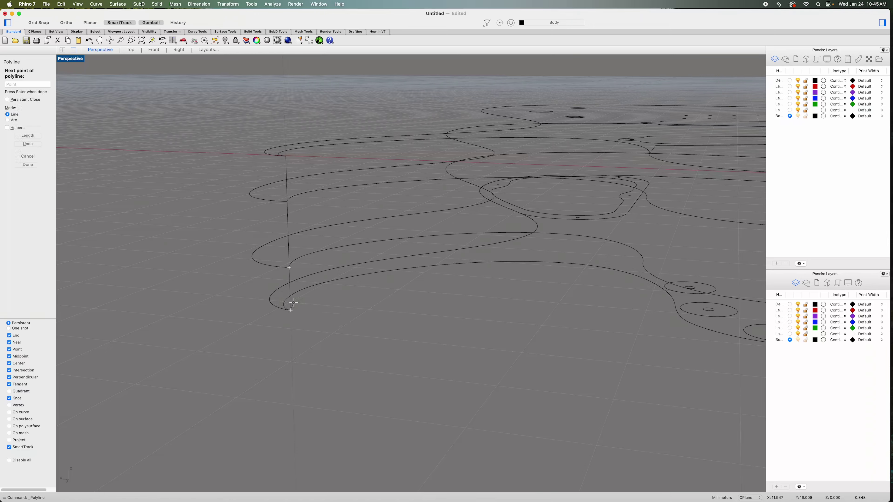
key("Return")
Step: On the opposite horn, draw a line joining the tips of the topmost contour and the upper outer outline
right_click_drag(388, 313, 294, 235)
right_click(273, 281)
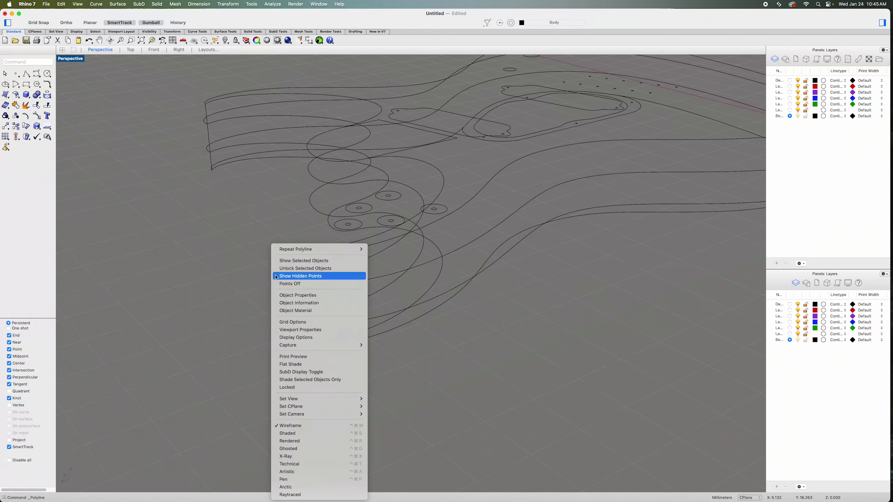
left_click(287, 249)
left_click(296, 249)
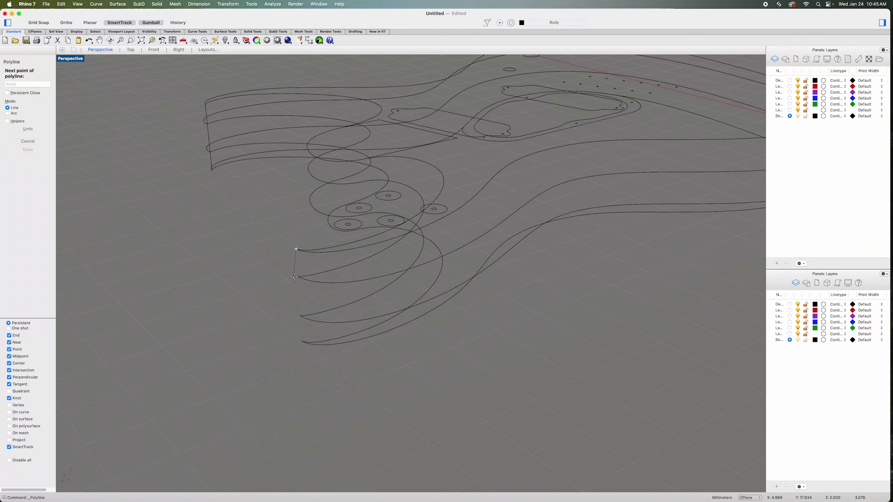
left_click(297, 276)
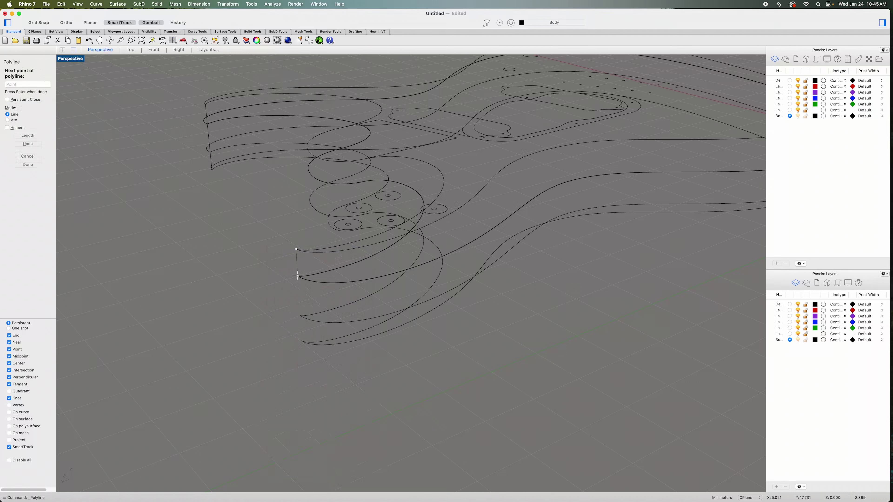
right_click(297, 276)
Step: Draw a line between the upper and lower outer outlines at the opposite horn's tip
right_click(291, 278)
left_click(282, 287)
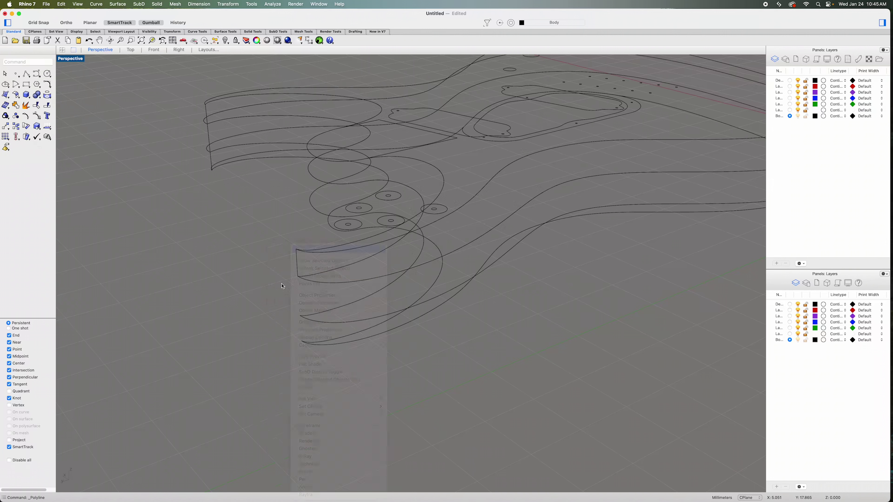
left_click(297, 276)
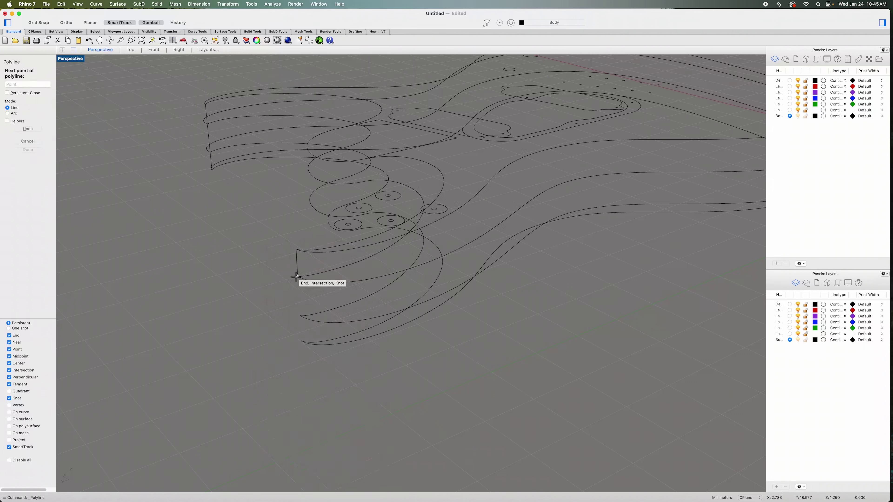
left_click(298, 315)
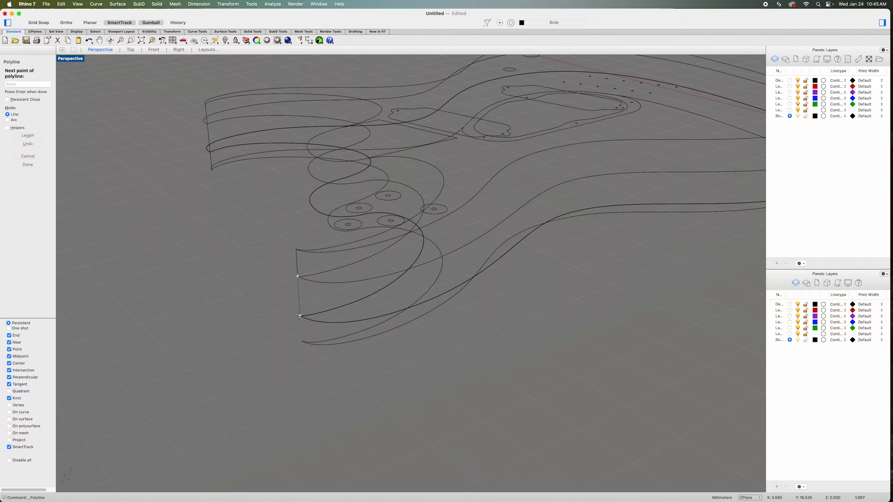
right_click(298, 315)
Step: Connect the lower outer outline to the bottommost contour with a line at the opposite horn's tip
right_click(299, 308)
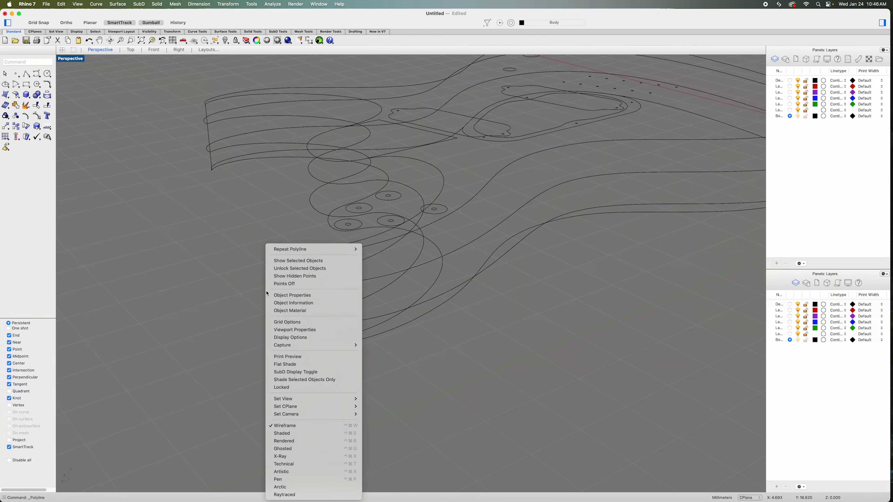
left_click(293, 250)
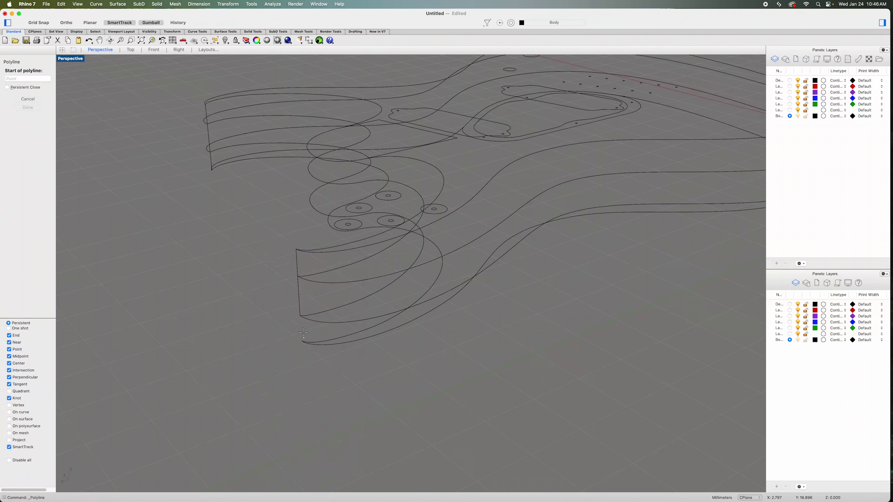
left_click(300, 315)
left_click(301, 341)
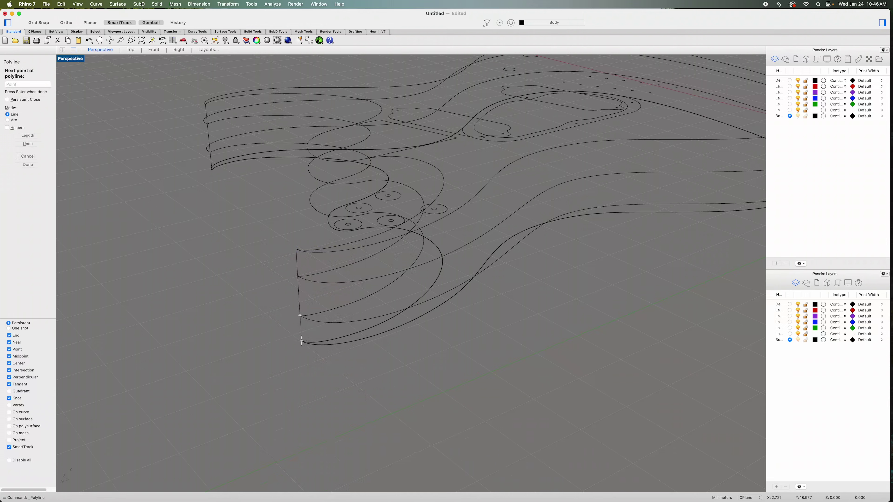
right_click(297, 351)
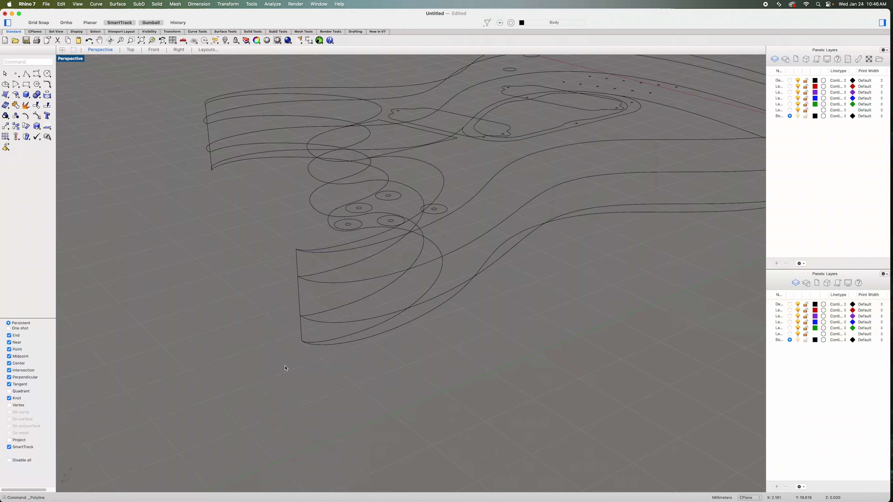
Step: Create a planar surface from the topmost closed body contour and clear the selection
mouse_move(282, 355)
right_mouse_down()
mouse_move(269, 361)
mouse_move(279, 351)
mouse_move(277, 361)
right_mouse_up()
right_click_drag(387, 372, 371, 404)
right_click_drag(440, 361, 445, 405)
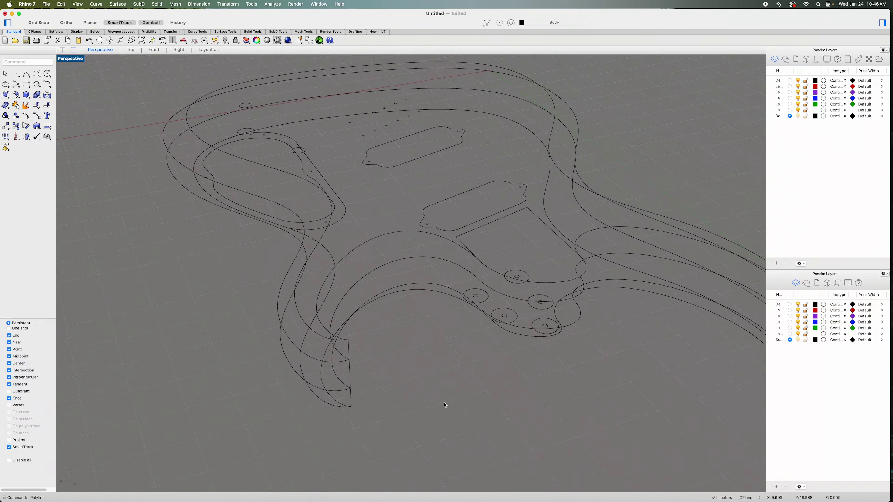
scroll(444, 402, "down", 3)
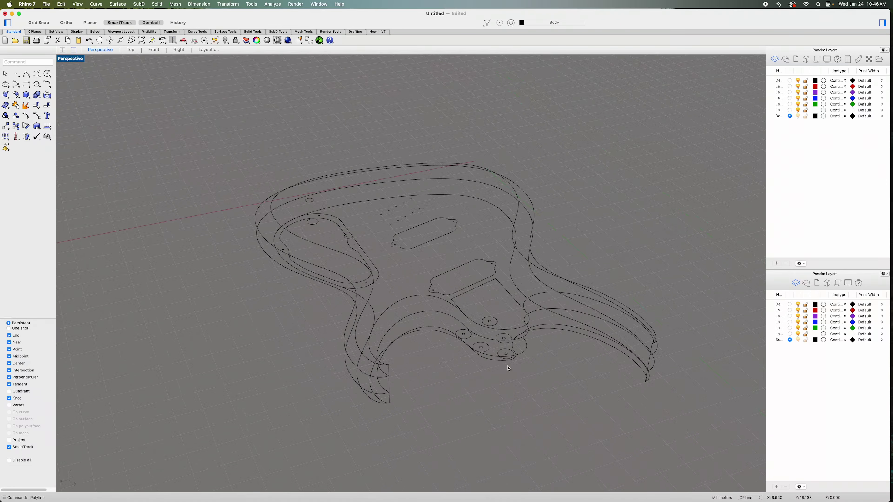
left_click(423, 297)
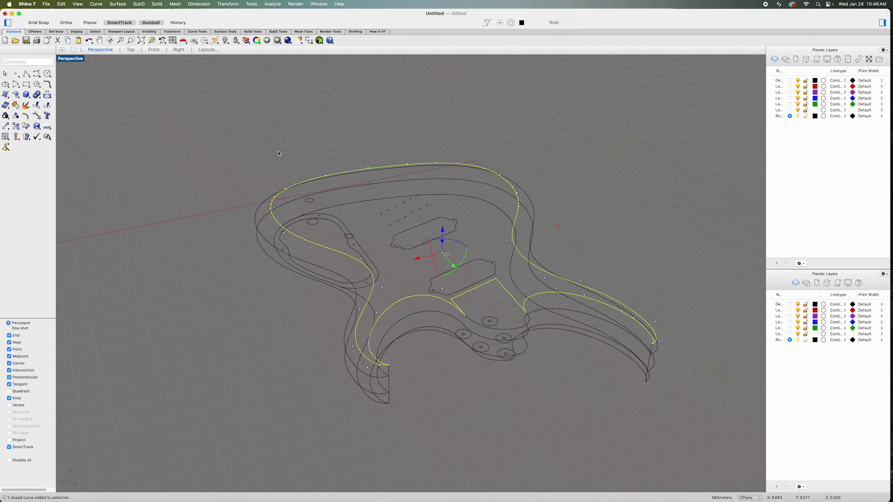
left_click(6, 94)
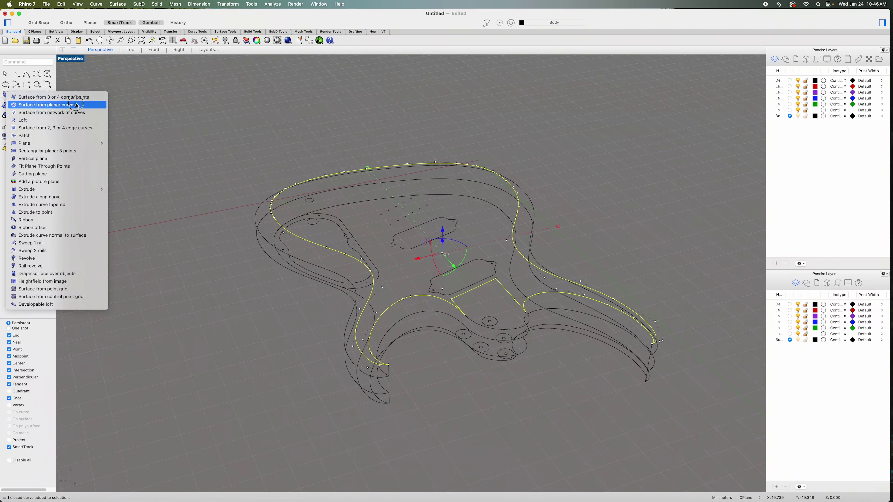
left_click(77, 105)
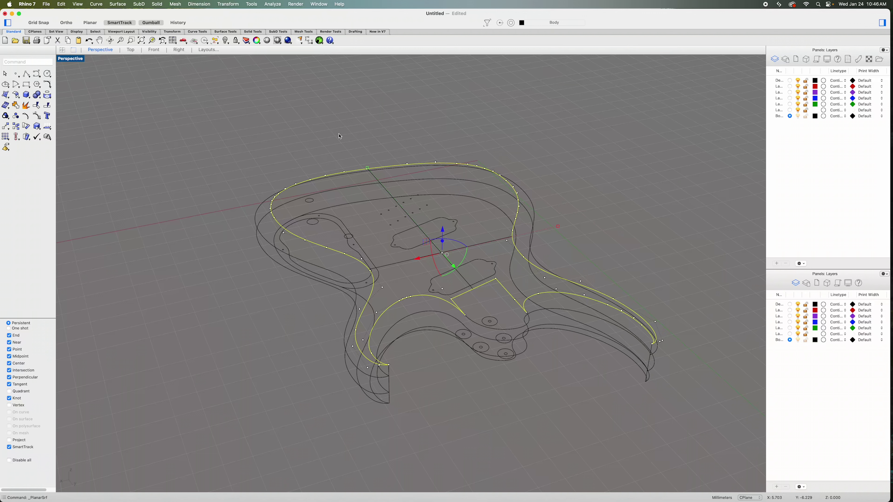
key("Escape")
Step: Switch the Perspective viewport to shaded display
left_click(278, 40)
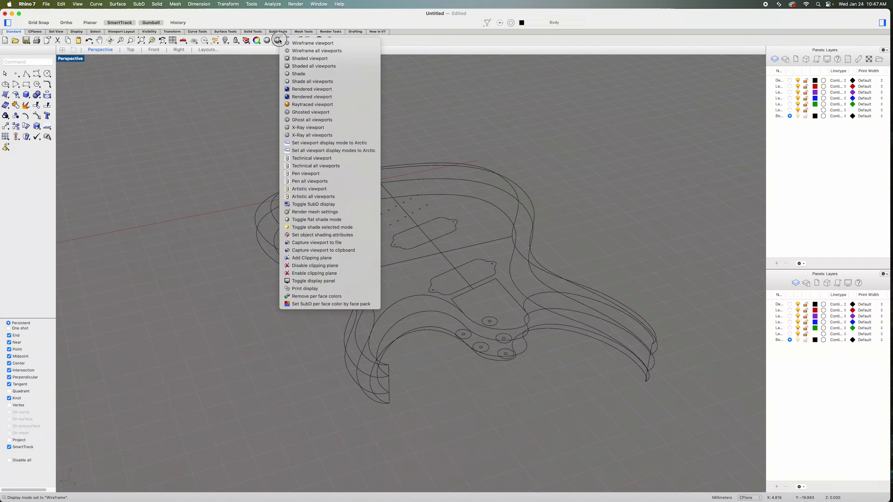
left_click(236, 109)
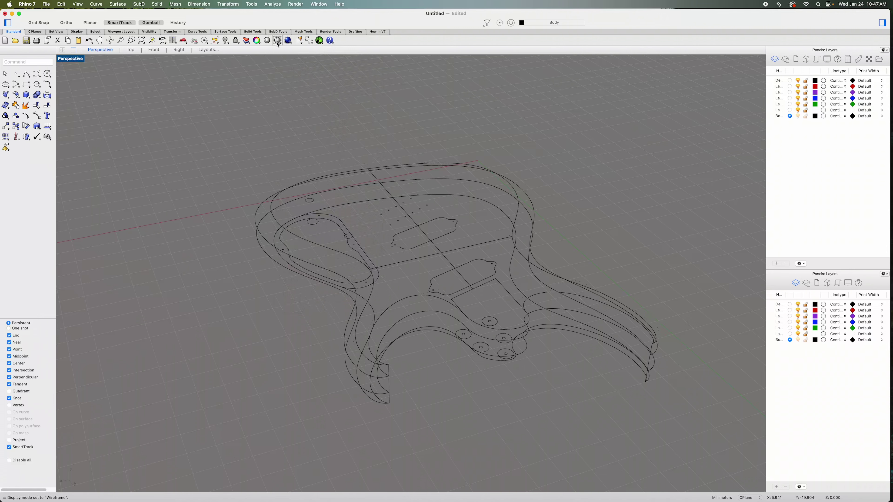
left_click(278, 40)
mouse_move(246, 116)
right_mouse_down()
mouse_move(229, 135)
mouse_move(225, 127)
mouse_move(319, 165)
mouse_move(319, 146)
mouse_move(294, 171)
mouse_move(376, 176)
mouse_move(336, 174)
mouse_move(325, 160)
mouse_move(343, 160)
right_mouse_up()
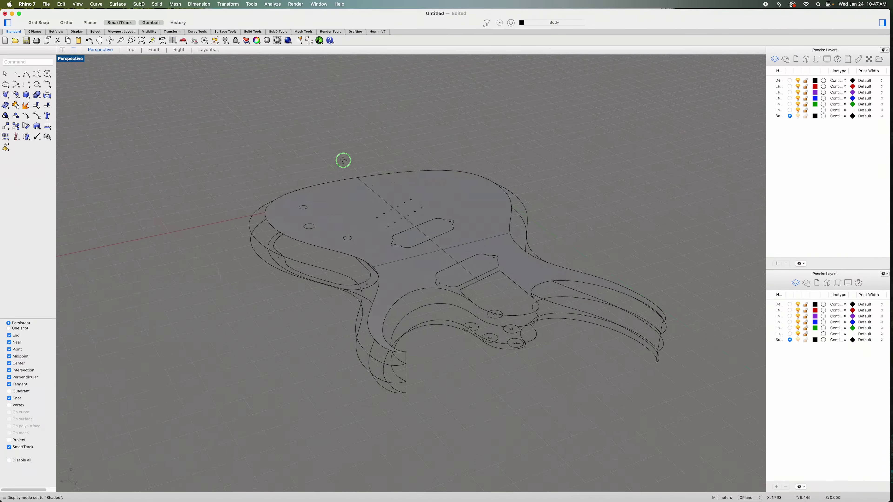
Step: Create a planar surface from the bottommost closed body contour, picking the curve rather than the overlapping surface
mouse_move(523, 361)
right_mouse_down()
mouse_move(522, 369)
mouse_move(516, 337)
right_mouse_up()
left_click(438, 245)
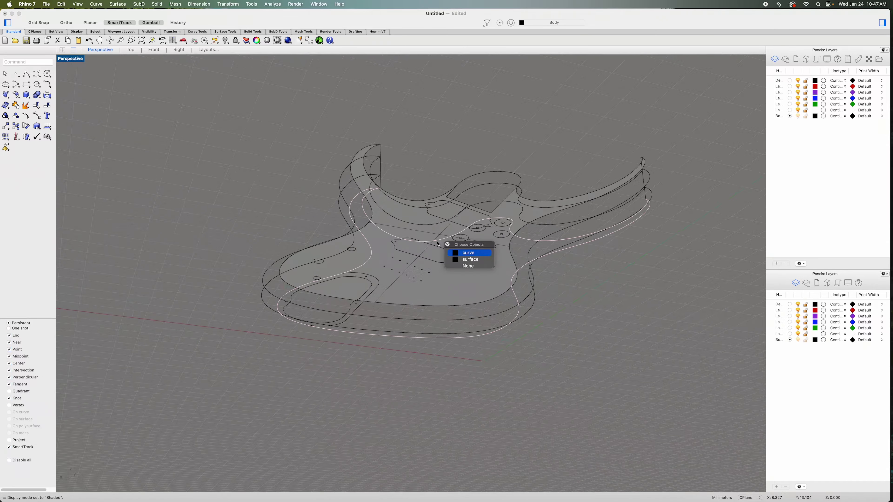
left_click(467, 253)
right_click_drag(574, 319, 602, 318)
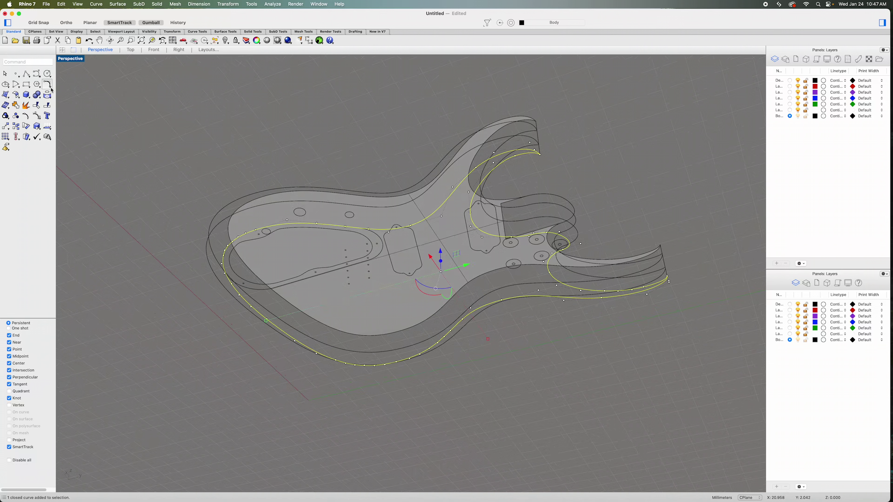
left_click_drag(5, 95, 75, 107)
Step: Examine the top and bottom planar surfaces and the open side gaps between the stacked outlines around the horns
right_click_drag(317, 106, 294, 151)
right_click_drag(474, 395, 449, 378)
scroll(457, 380, "up", 3)
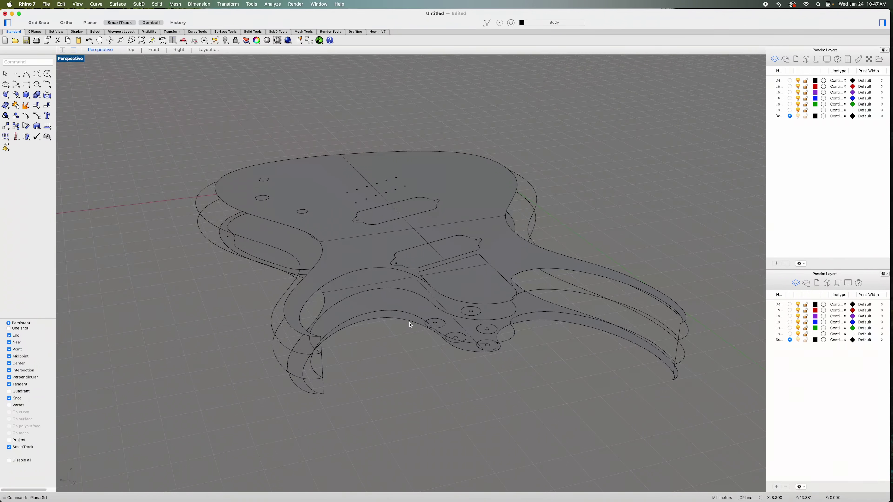
scroll(412, 373, "left", 10)
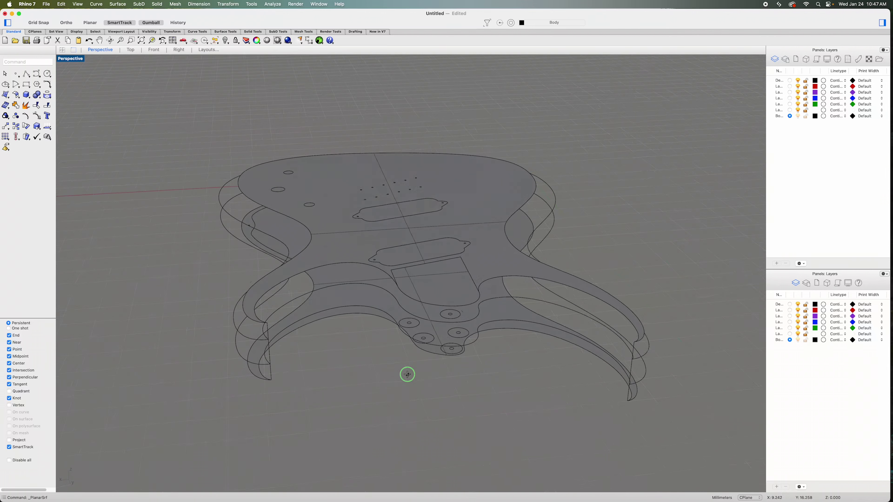
scroll(407, 374, "right", 2)
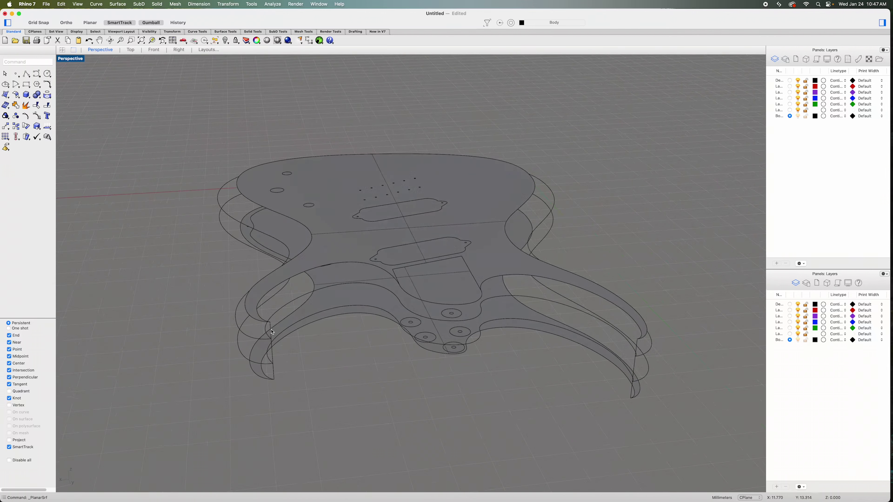
scroll(351, 388, "right", 6)
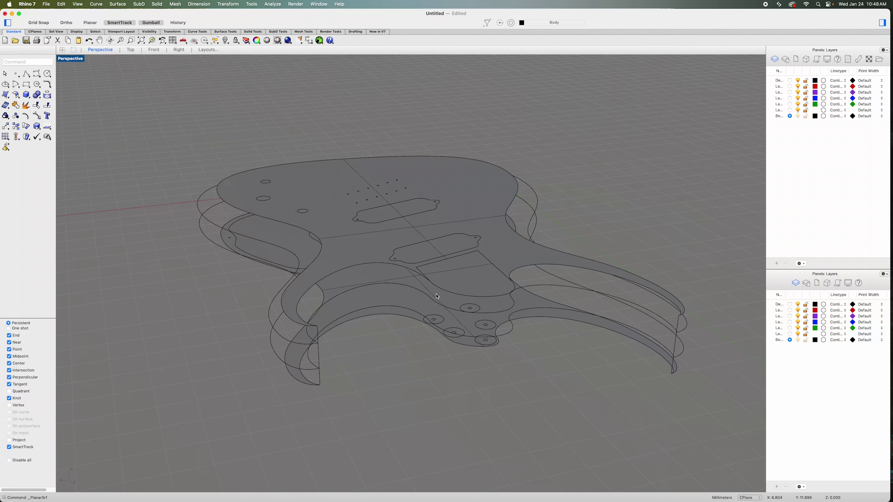
scroll(433, 360, "up", 5)
right_click_drag(433, 361, 461, 363)
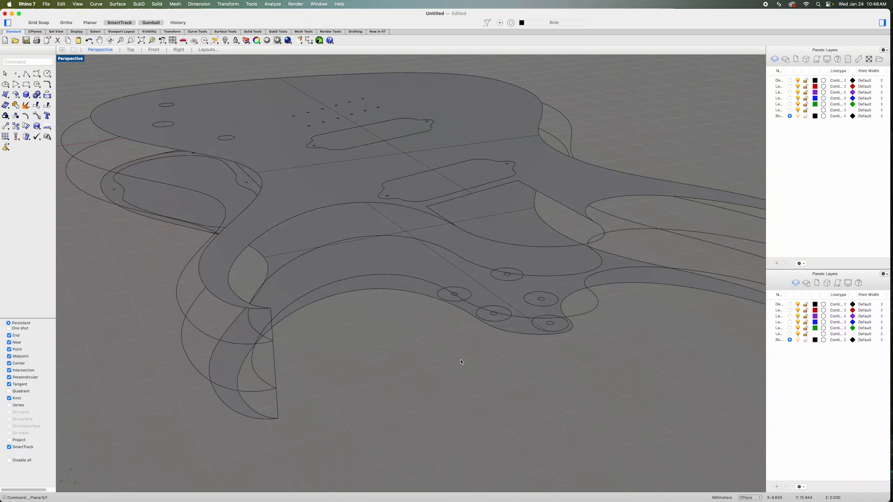
scroll(403, 254, "down", 5)
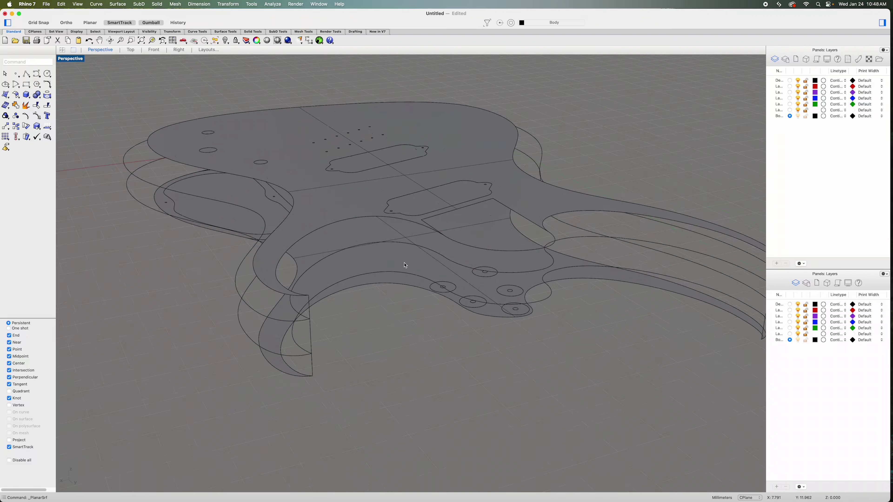
right_click_drag(406, 292, 404, 283)
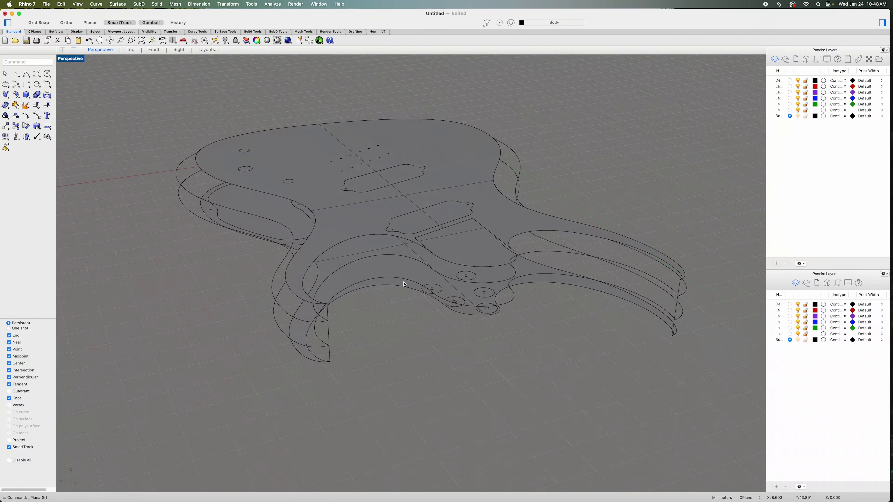
Step: Select the topmost body contour, picking the curve rather than the overlapping surface, and explode it into segments
left_click(386, 238)
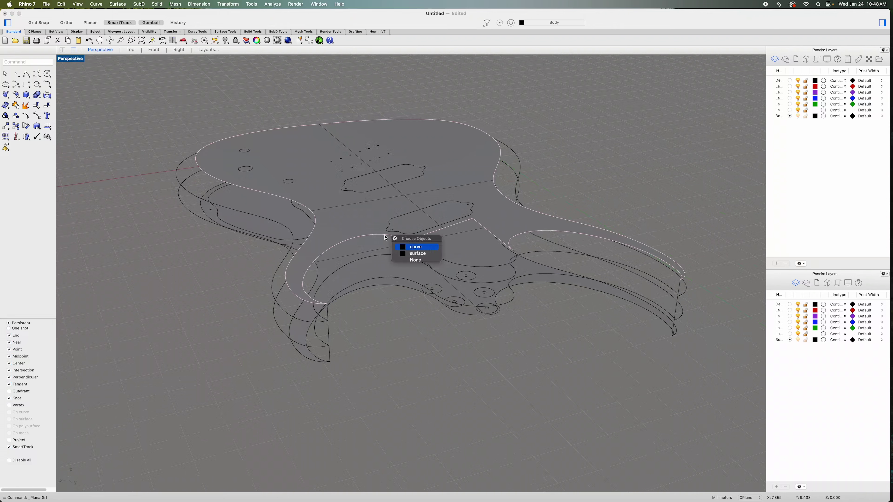
left_click(411, 247)
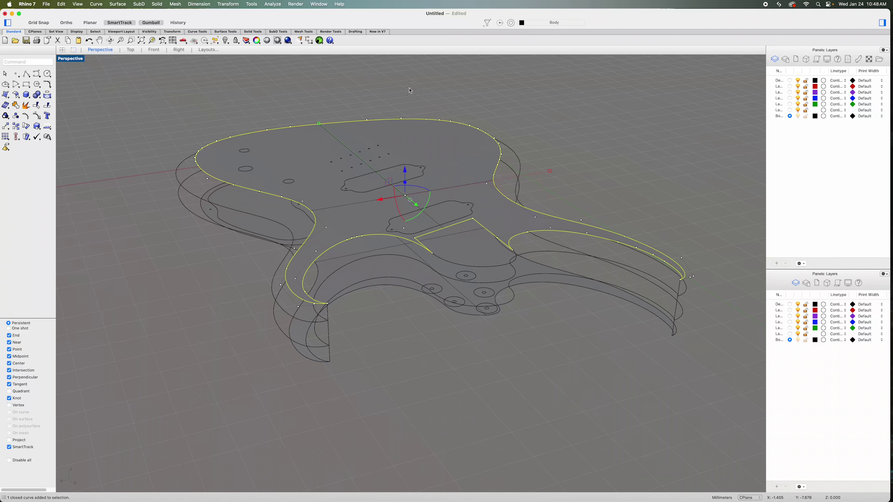
left_click(27, 106)
Step: Deselect the top contour's inner horn and neck pocket segments, and join the remaining outer perimeter segments into one open curve
left_click(304, 285, "super")
left_click(371, 235, "super")
left_click(424, 246, "super")
left_click(433, 234, "super")
left_click(489, 231, "super")
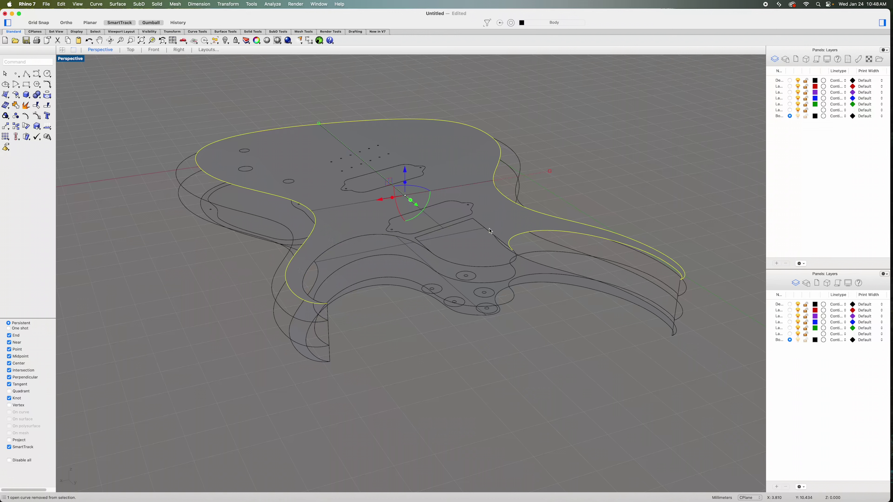
left_click(510, 245, "super")
left_click(533, 233, "super")
left_click(624, 245, "super")
left_click(673, 267, "super")
mouse_move(629, 325)
right_mouse_down()
mouse_move(610, 333)
mouse_move(626, 327)
right_mouse_up()
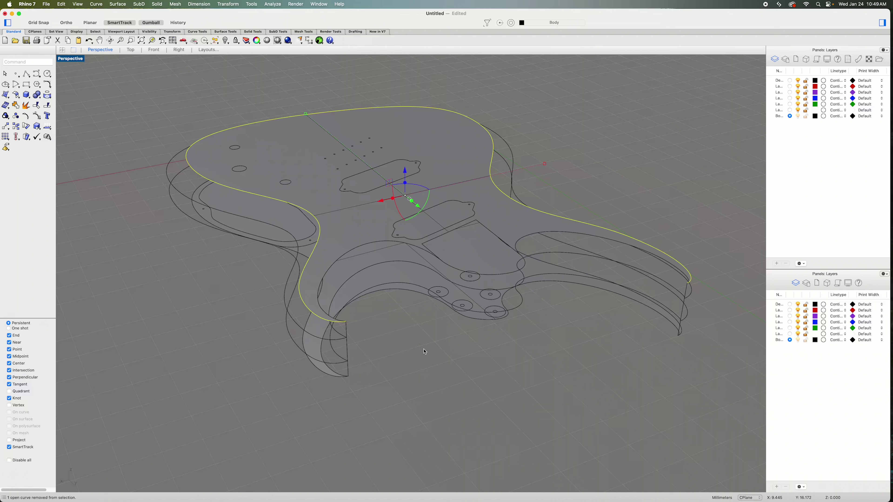
type("join")
key("Return")
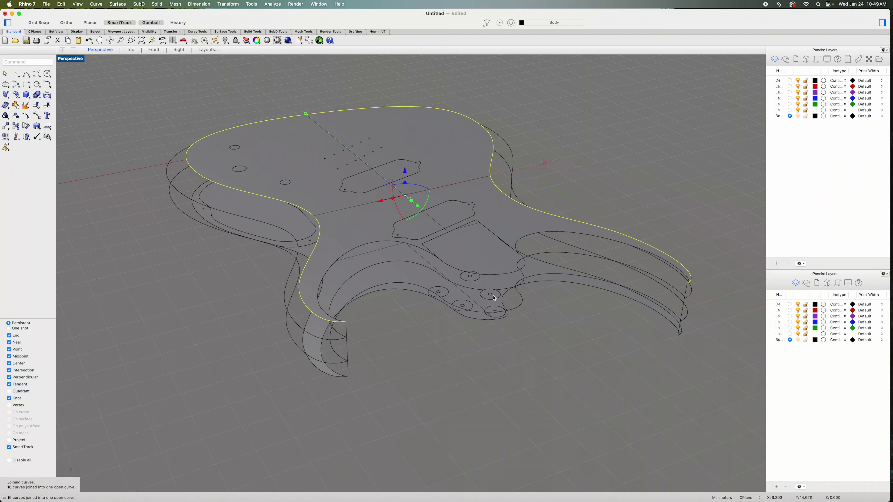
Step: Explode the second body contour from the top and join only its outer perimeter segments, excluding the inner horn and neck edge
left_click(400, 263)
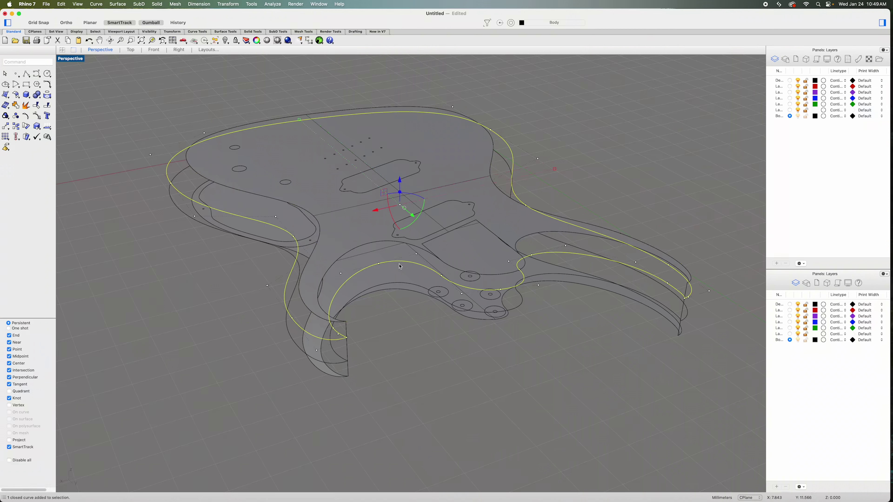
left_click(25, 105)
left_click(343, 337, "super")
left_click(387, 262, "super")
left_click(513, 285, "super")
left_click(524, 260, "super")
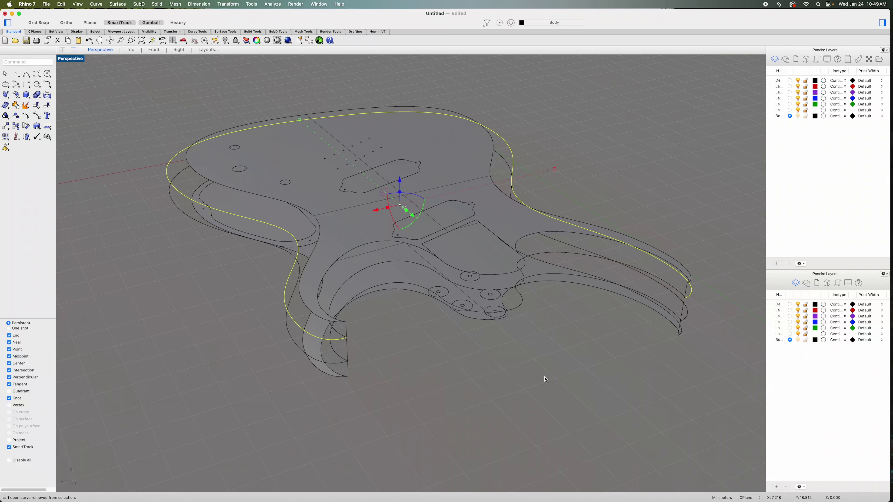
type("join")
key("Return")
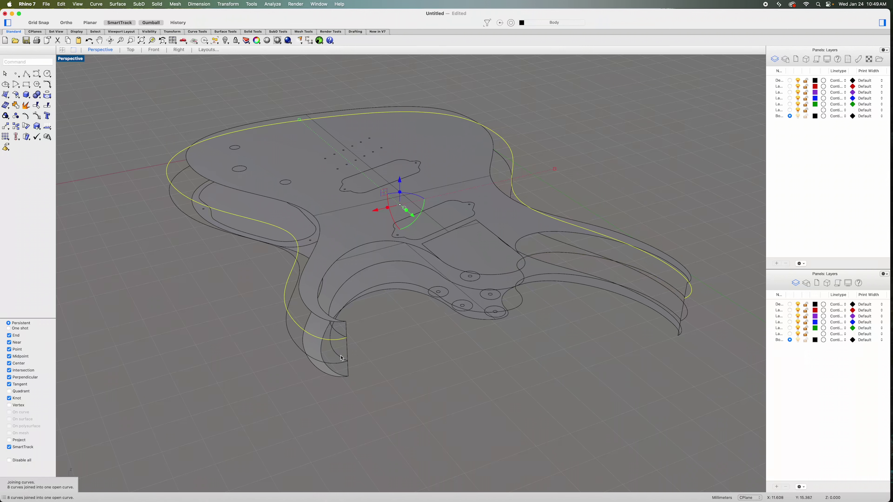
Step: Explode the third body contour from the top and join its outer perimeter segments without the inner horn and neck edge
left_click(336, 366)
right_click_drag(458, 403, 446, 395)
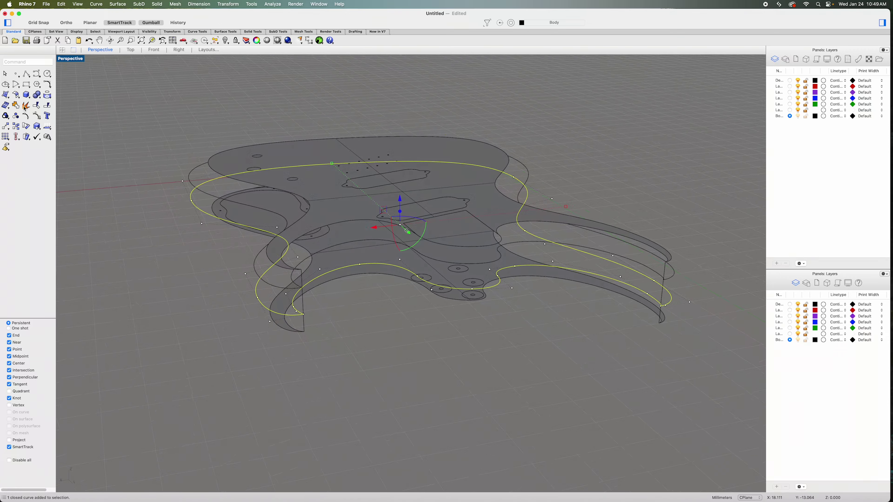
left_click(298, 311, "super")
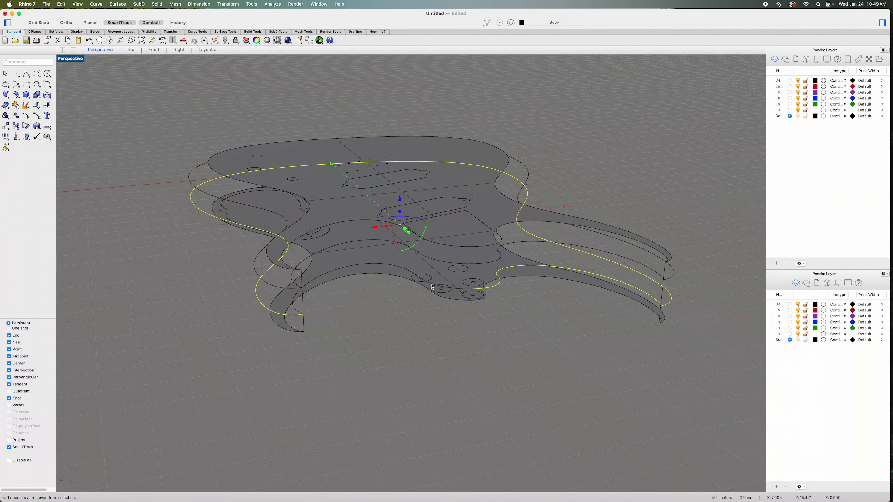
left_click(490, 281, "super")
left_click(536, 266, "super")
type("join")
key("Return")
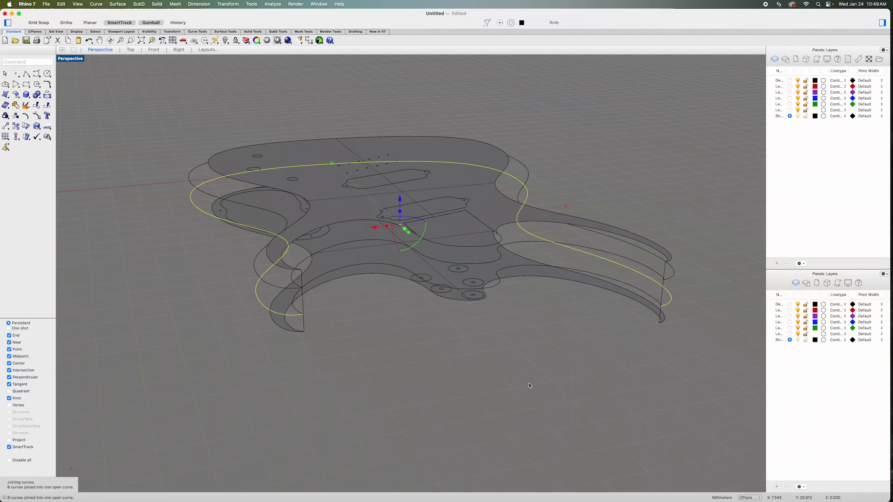
Step: Explode the bottommost body contour, join its outer segments without the inner horn and neck edge, and clear the selection
left_click(359, 285)
left_click(387, 291)
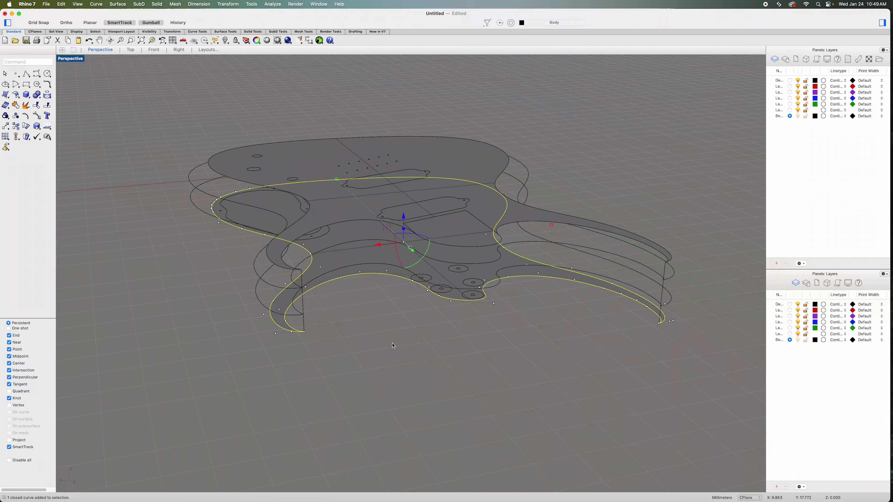
left_click(36, 105)
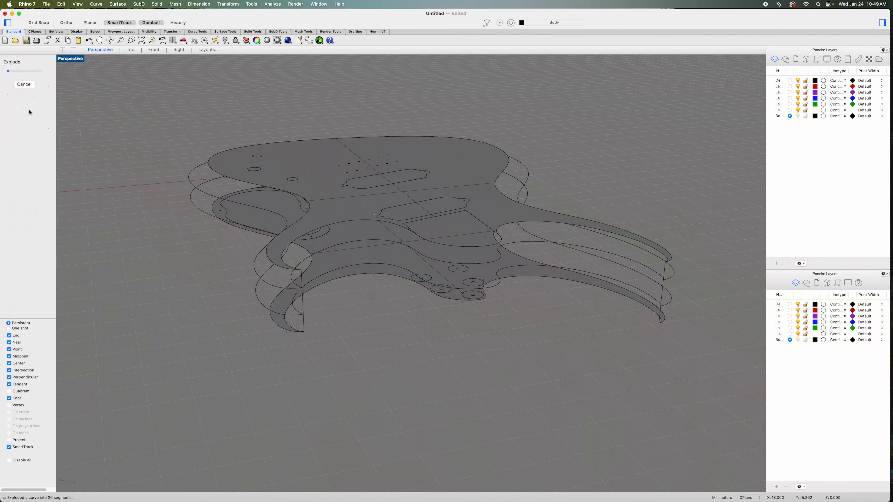
left_click(291, 329, "super")
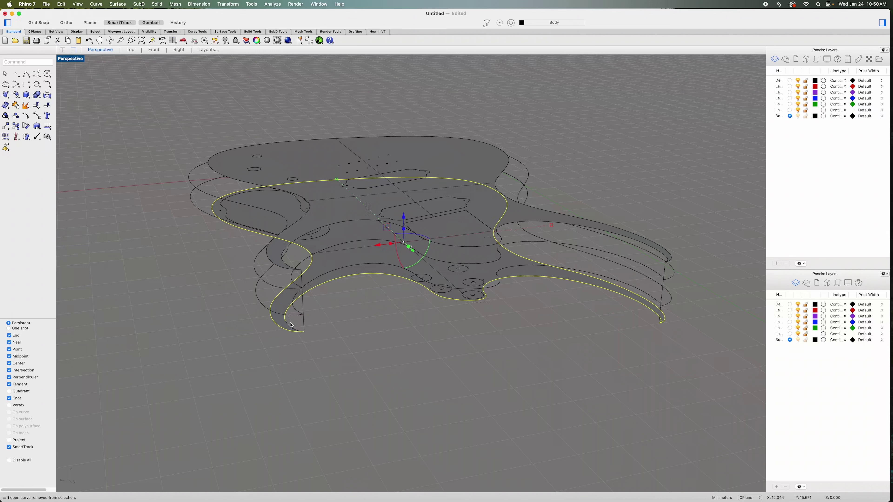
left_click(344, 280, "super")
left_click(423, 288, "super")
left_click(488, 301, "super")
left_click(510, 277, "super")
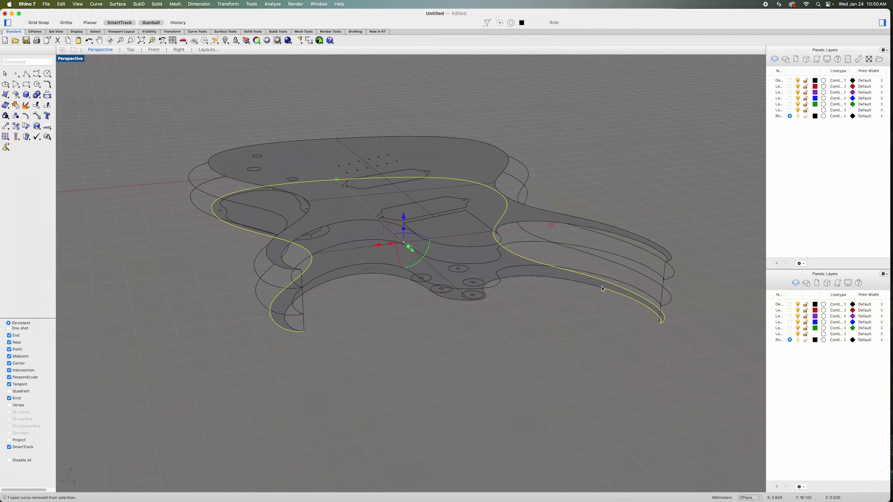
left_click(650, 315, "super")
key("super+j")
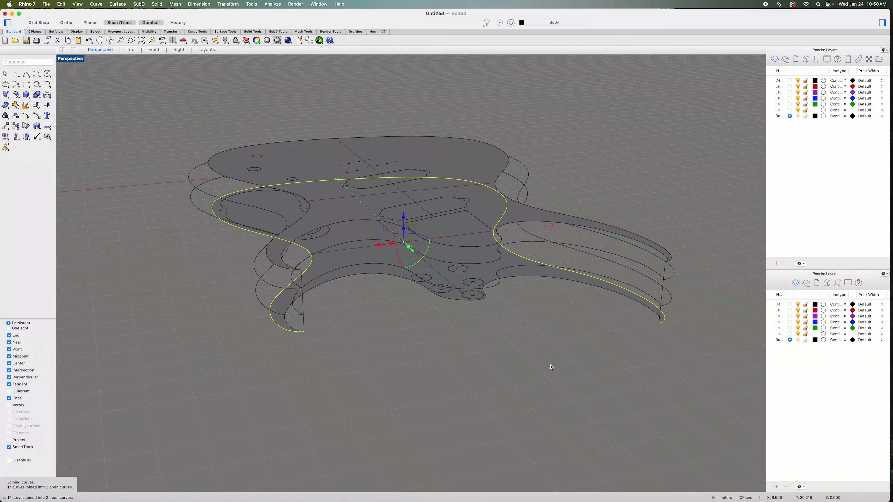
scroll(553, 369, "down", 10)
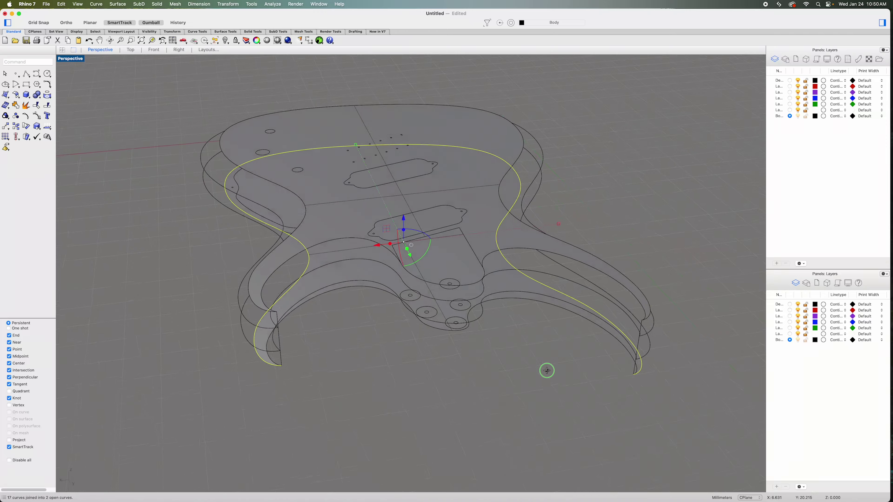
scroll(555, 371, "down", 5)
key("Escape")
right_click(493, 348)
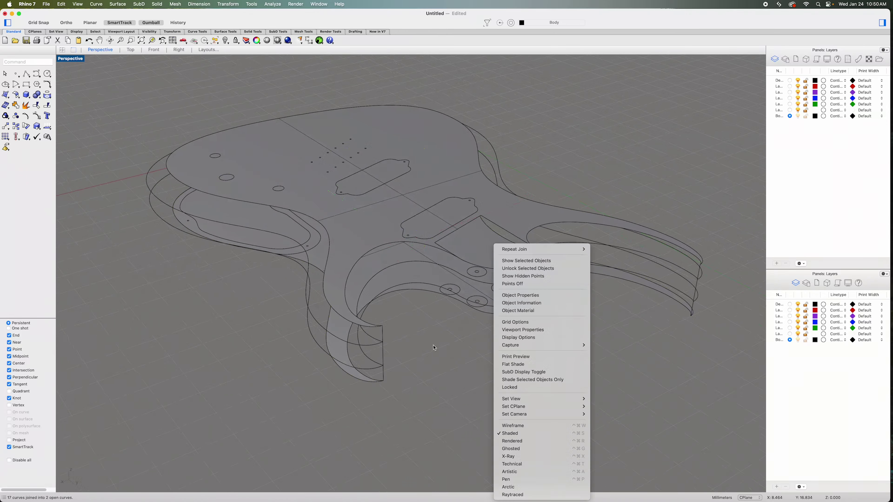
left_click(408, 301)
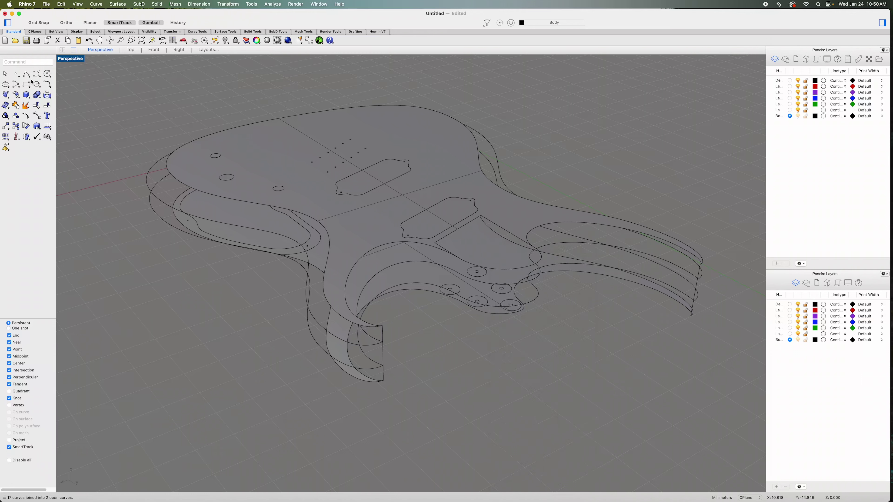
left_click(27, 74)
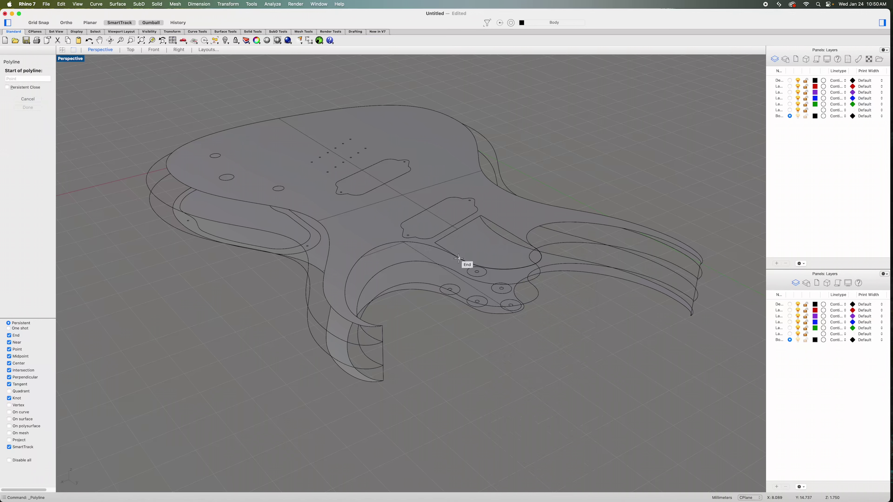
scroll(458, 257, "up", 2)
scroll(458, 258, "up", 2)
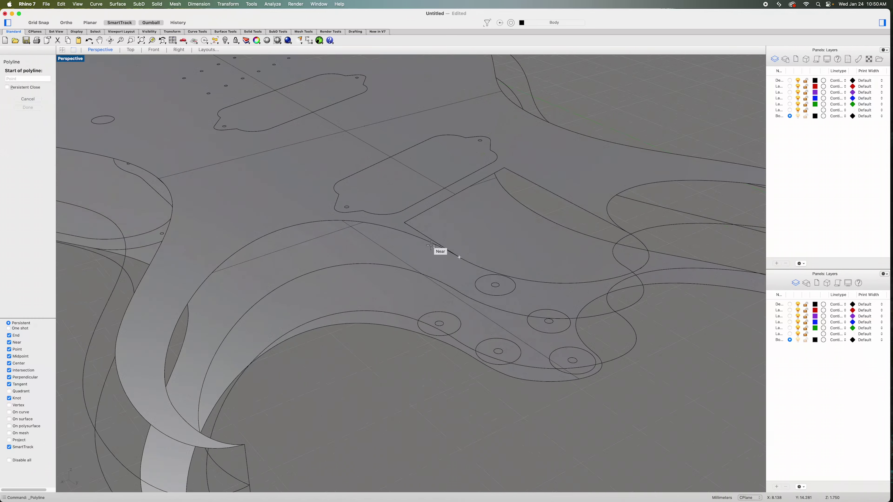
left_click(34, 100)
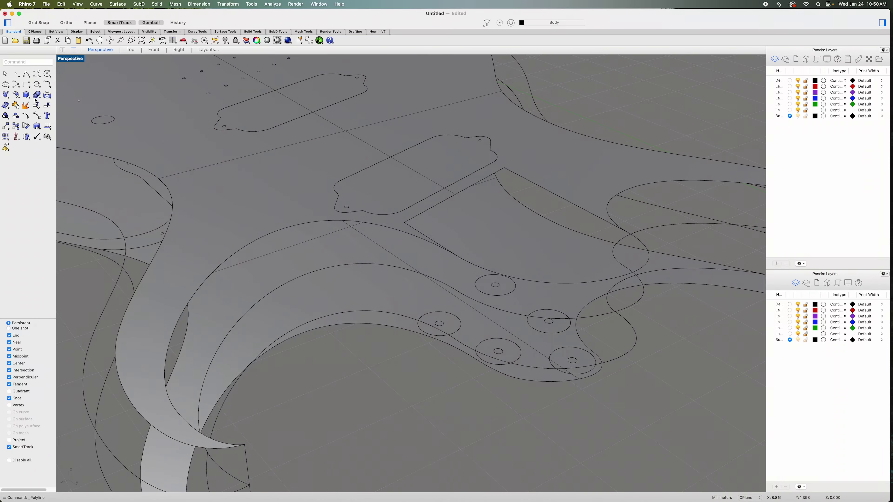
Step: Draw a polyline from the top contour's inner horn arc endpoint beside the neck pocket to the matching arc endpoint on the second contour
left_click(385, 231)
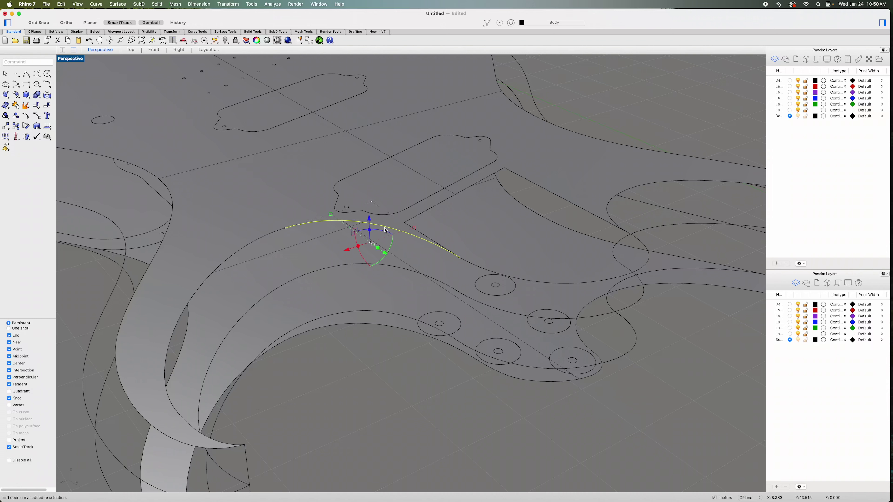
left_click(460, 259)
left_click(410, 335)
left_click(427, 343)
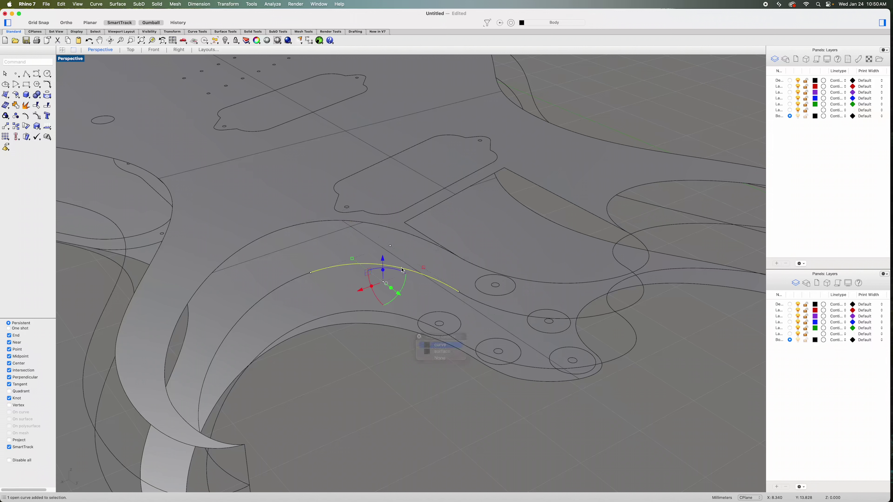
left_click(458, 291)
left_click(433, 389)
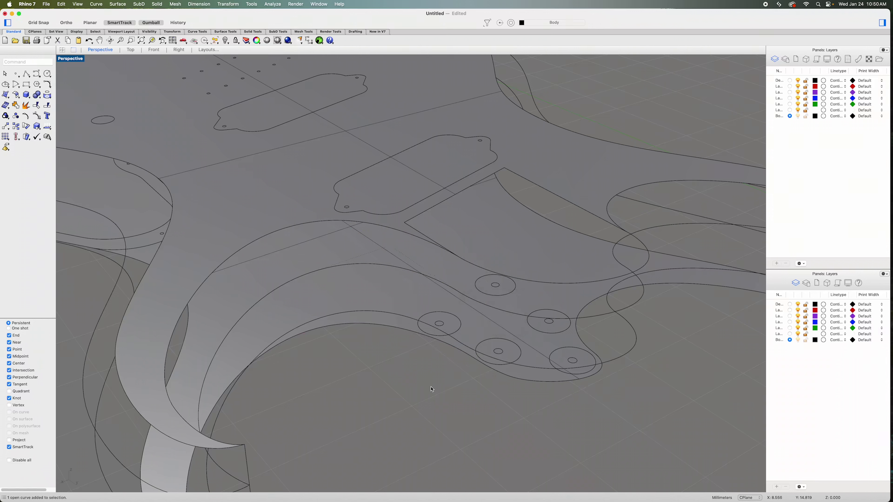
left_click(418, 240)
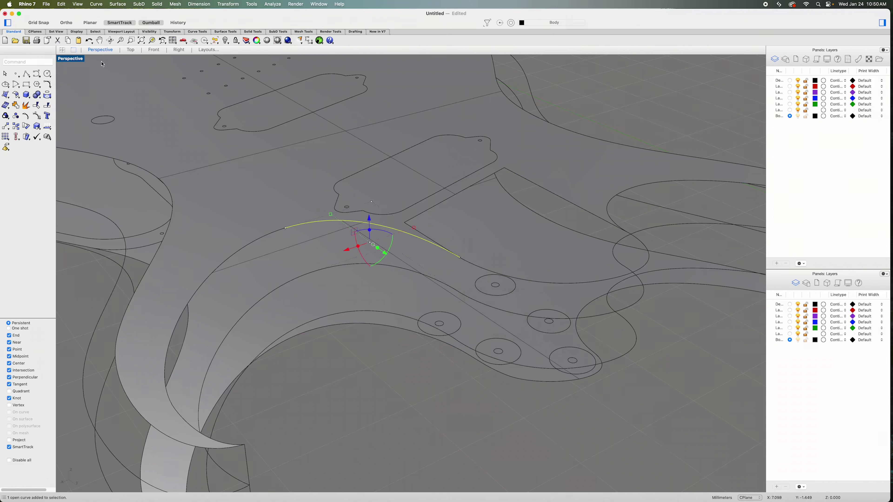
left_click(27, 75)
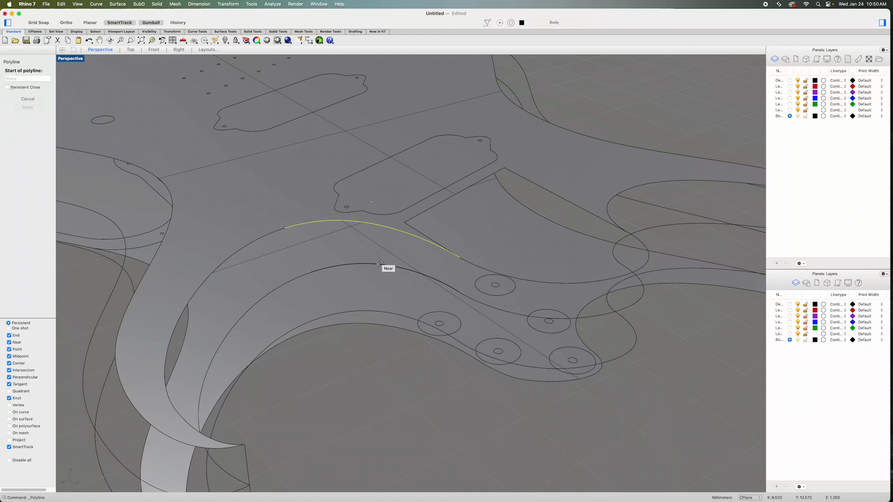
left_click(459, 257)
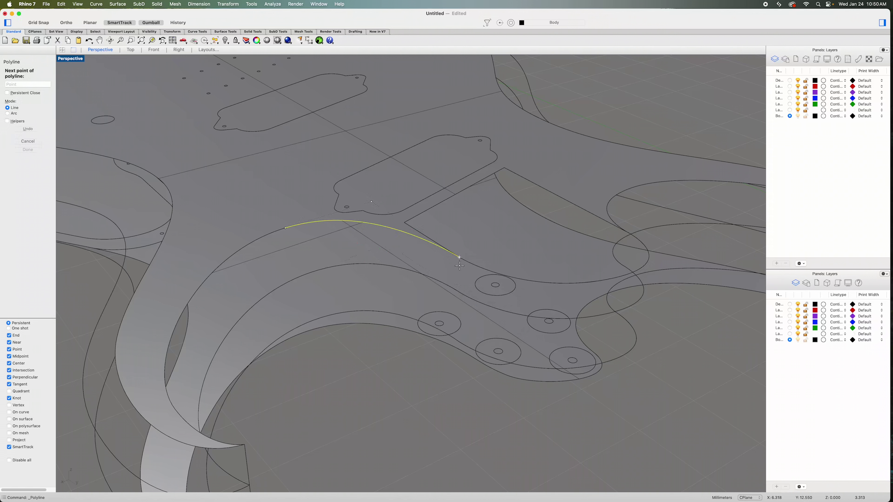
left_click(458, 291)
key("Return")
Step: Examine how the connector line meets the inner horn arcs of the top and second contours beside the neck pocket
right_click_drag(496, 303, 496, 393)
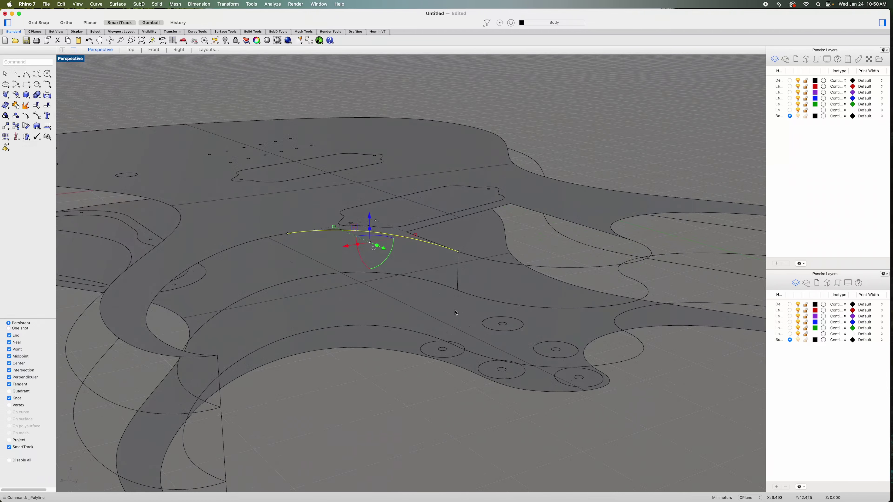
left_click(440, 284)
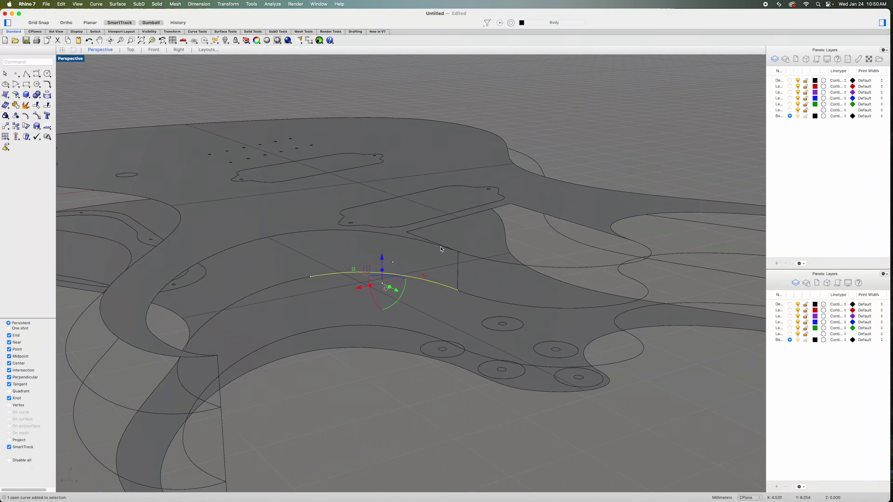
left_click(423, 242)
left_click(405, 414)
right_click_drag(405, 414, 407, 411)
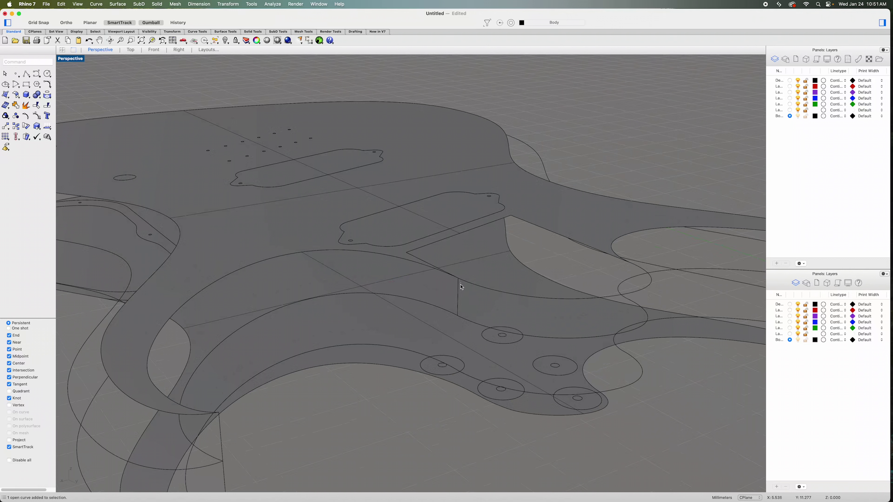
left_click(416, 263)
left_click(430, 404)
scroll(451, 415, "down", 5)
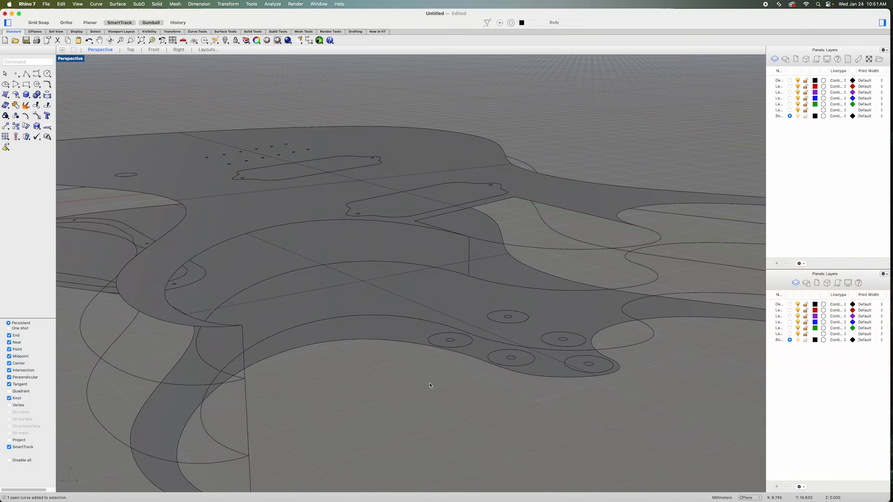
scroll(431, 385, "down", 2)
scroll(455, 388, "down", 5)
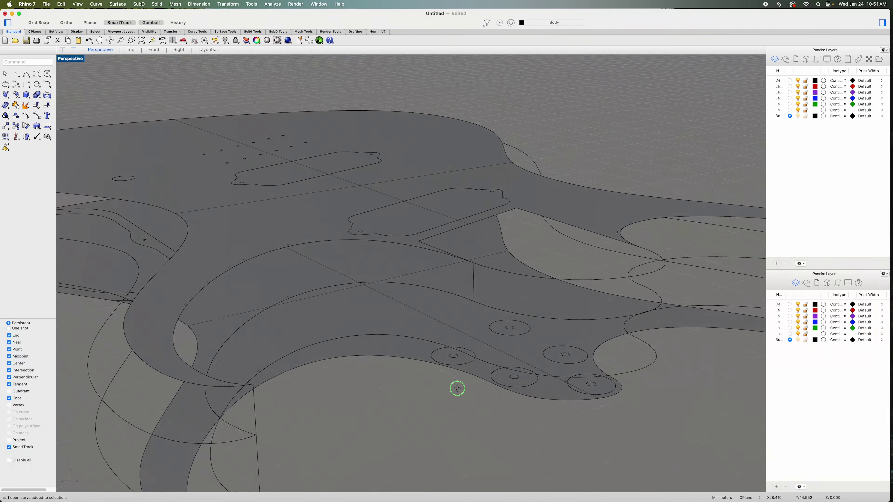
scroll(457, 388, "up", 10)
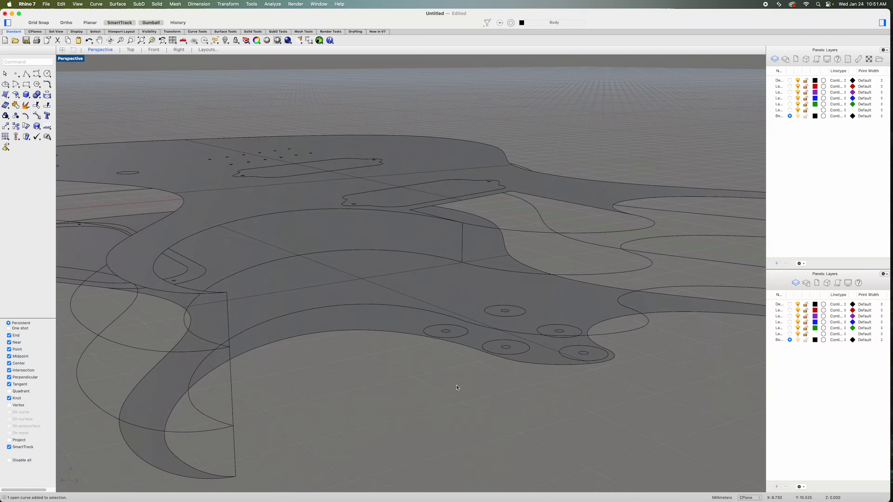
Step: Draw a polyline between the inner horn arc endpoints of the second and third contours beside the neck pocket, on the knob-hole side
right_click(457, 388)
left_click(473, 250)
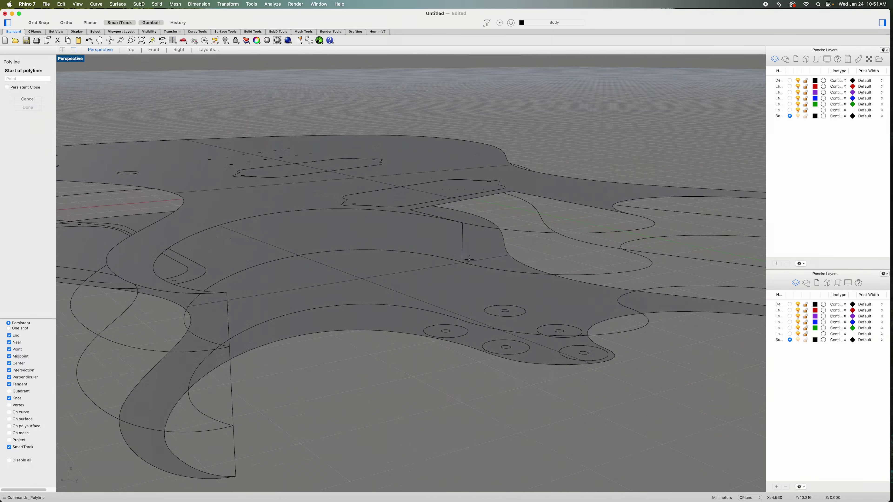
left_click(462, 262)
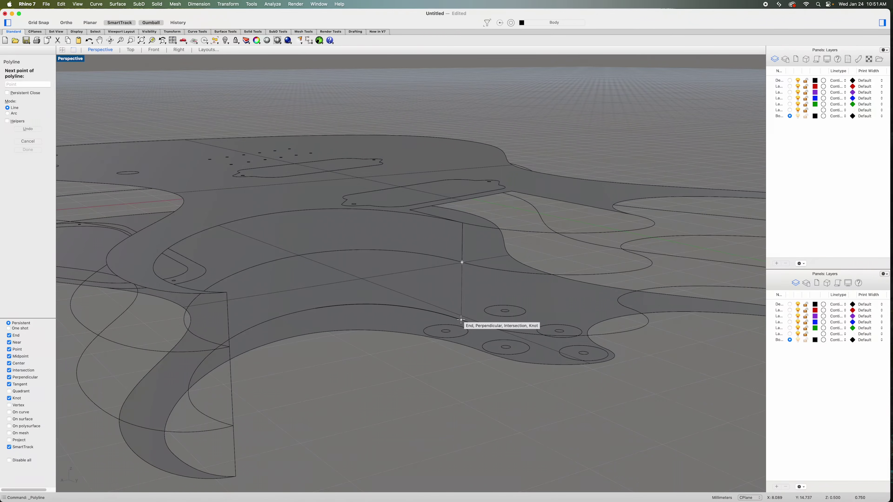
left_click(461, 320)
right_click(461, 320)
Step: On the neck pocket side opposite the knob holes, draw a polyline connecting the inner horn arc endpoints of the top and second contours
right_click_drag(461, 319, 389, 398)
right_click_drag(326, 376, 372, 353)
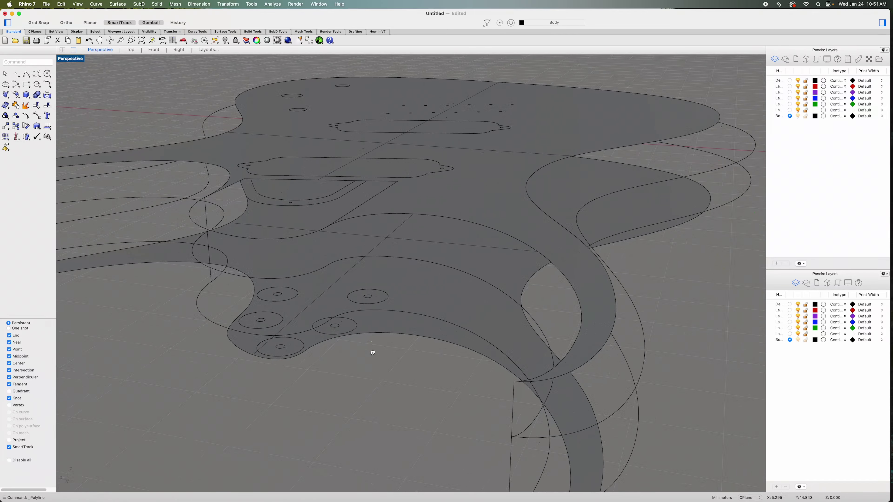
left_click(368, 217)
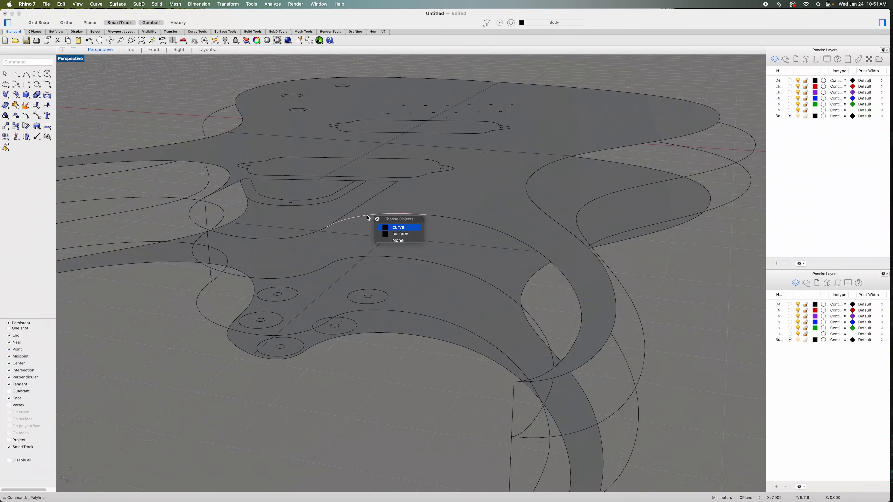
left_click(395, 228)
right_click(373, 252)
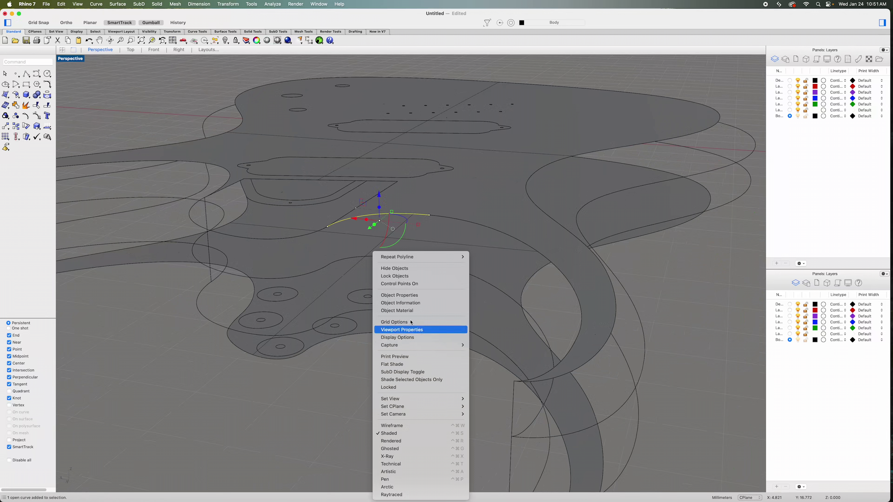
left_click(420, 258)
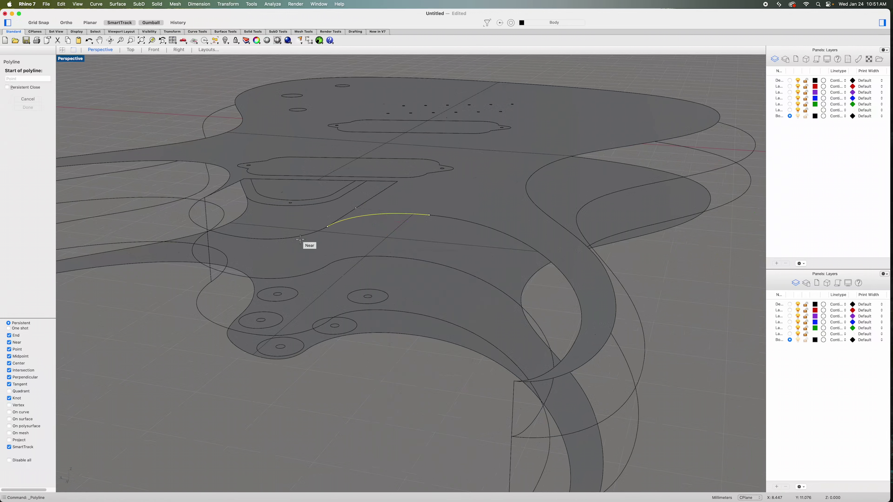
left_click(327, 226)
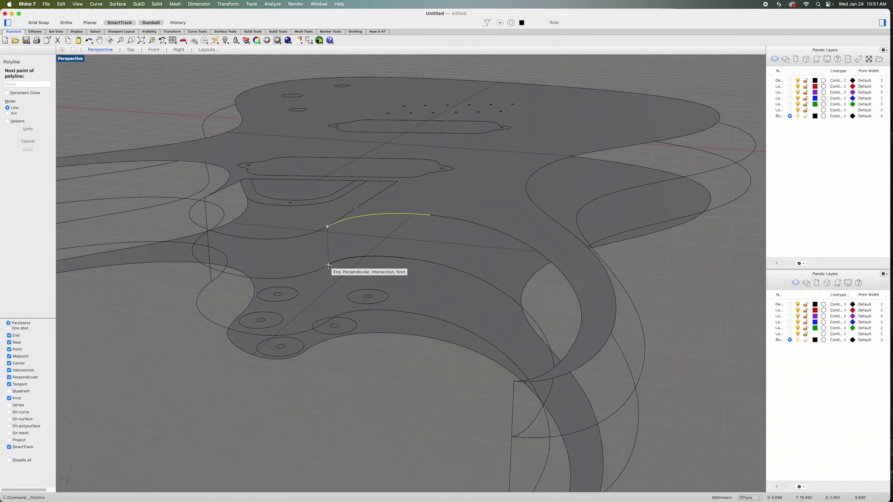
left_click(328, 265)
key("Return")
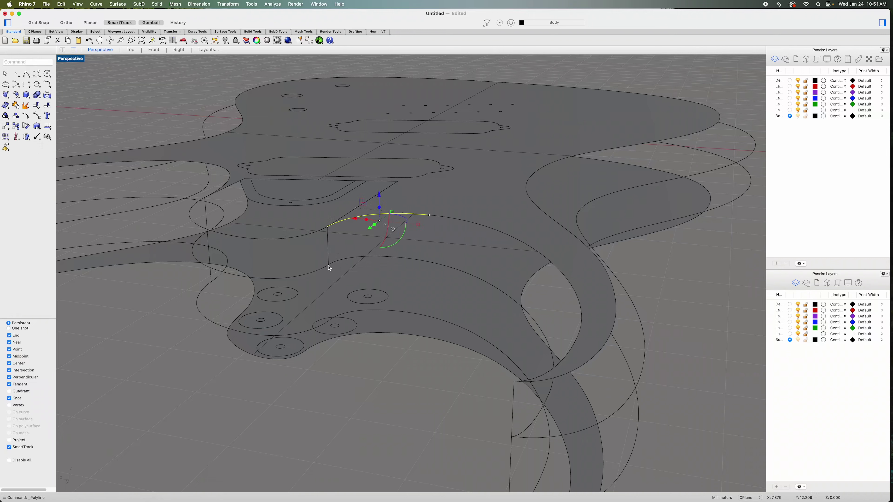
Step: Extend that neck pocket connector with a polyline from the second contour's arc endpoint to the matching third contour endpoint
right_click(377, 395)
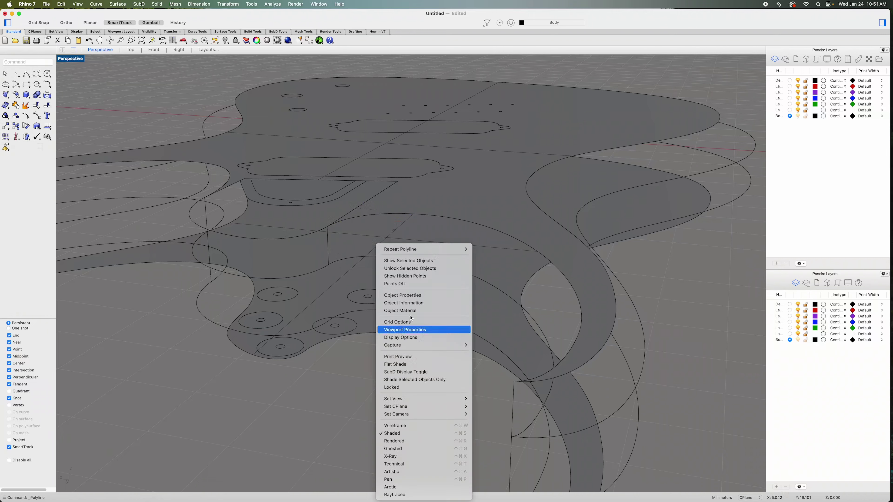
left_click(394, 248)
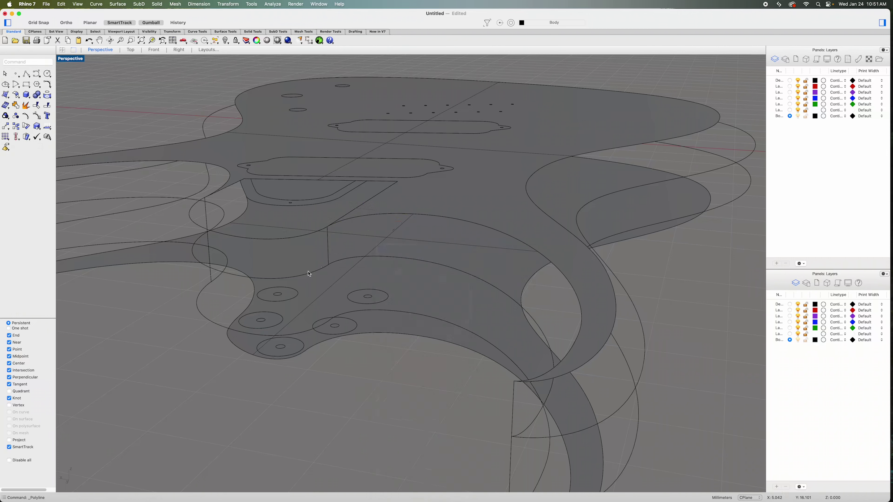
left_click(329, 265)
scroll(333, 299, "down", 5)
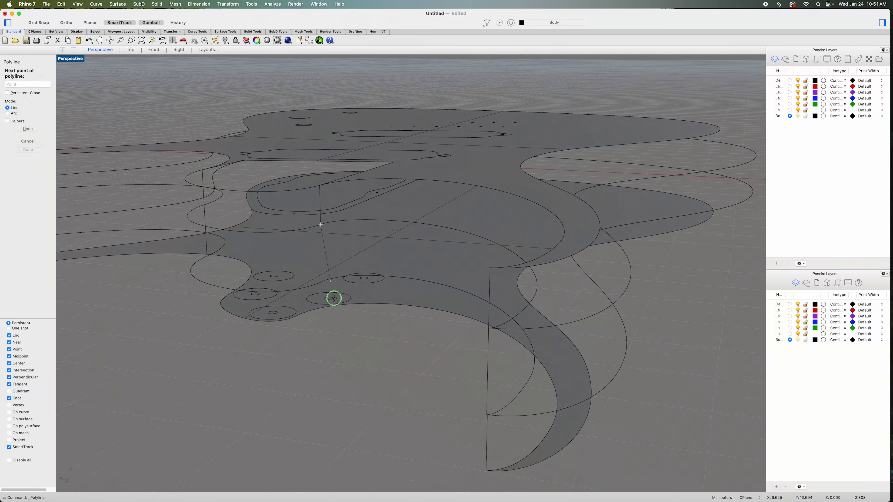
left_click(322, 281)
key("Return")
Step: Join the top contour's inner segments of the knob-side horn, from neck pocket to horn tip, and clear the selection
scroll(408, 378, "up", 10)
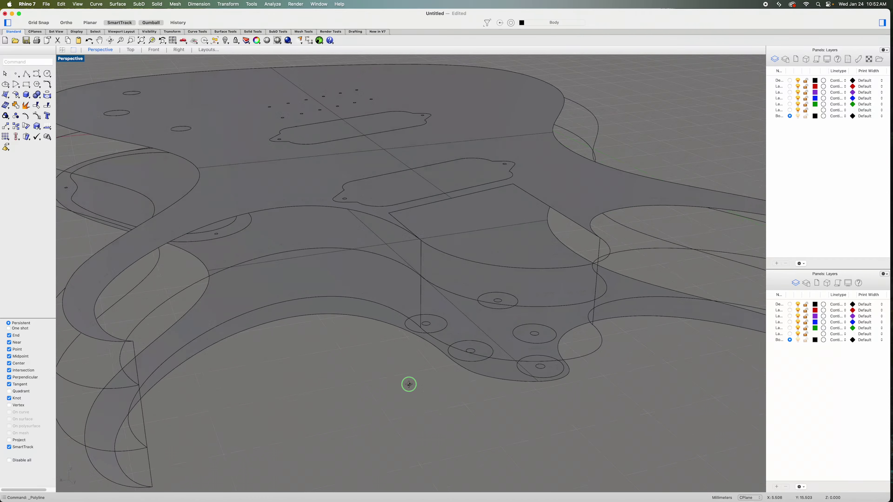
scroll(409, 388, "up", 3)
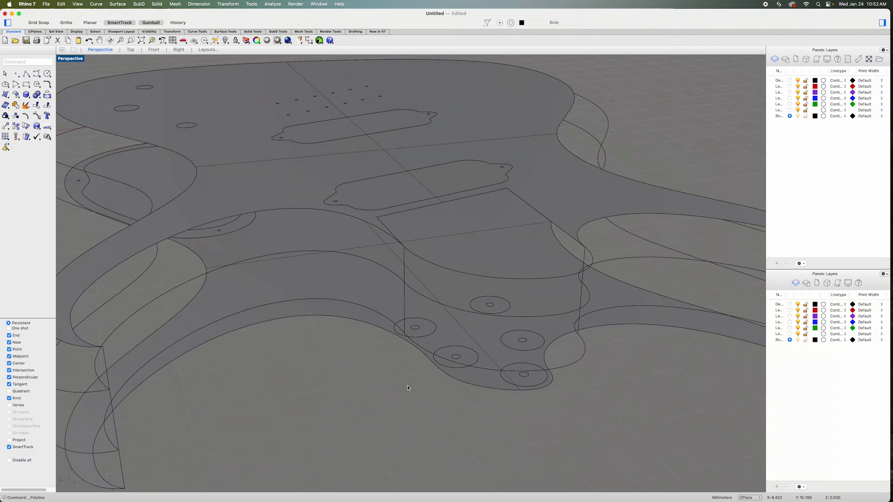
scroll(408, 388, "down", 3)
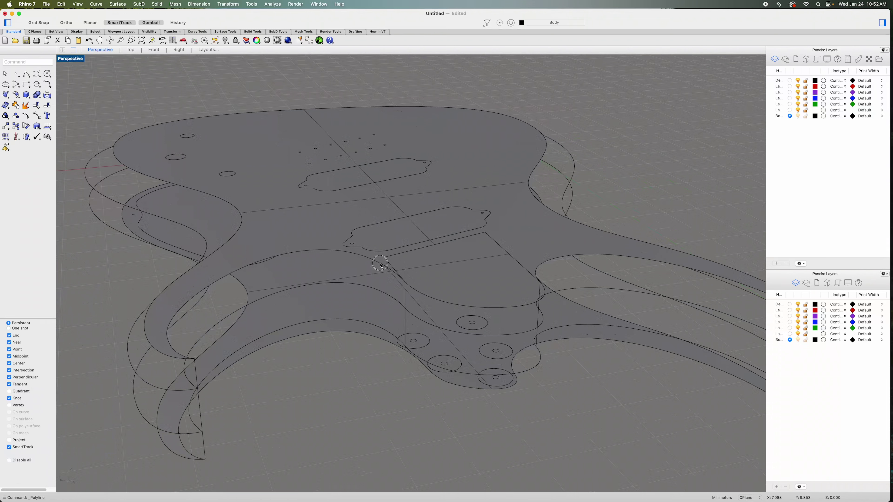
left_click(387, 264)
left_click(412, 276)
left_click(294, 254)
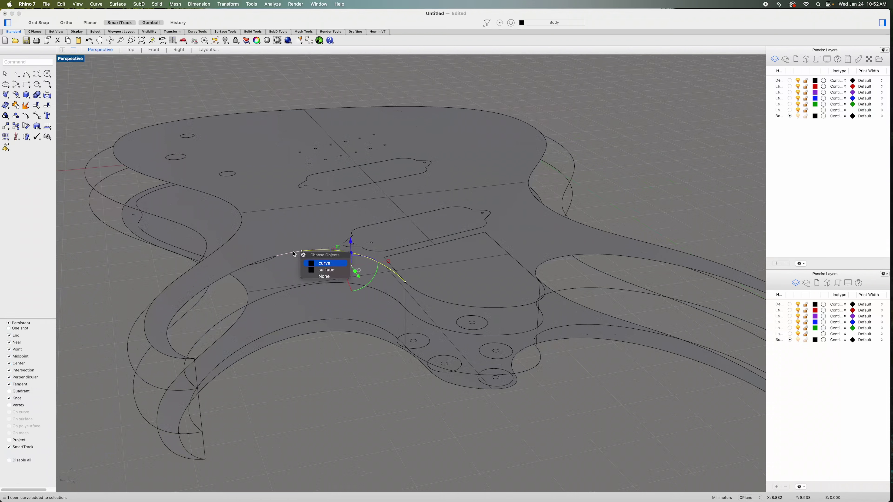
left_click(327, 263)
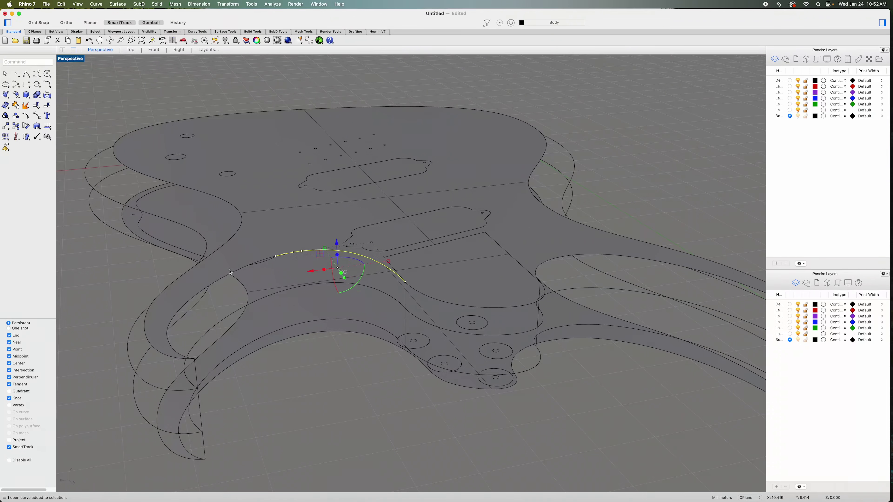
left_click(239, 271)
left_click(262, 281)
left_click(175, 352)
left_click(199, 361)
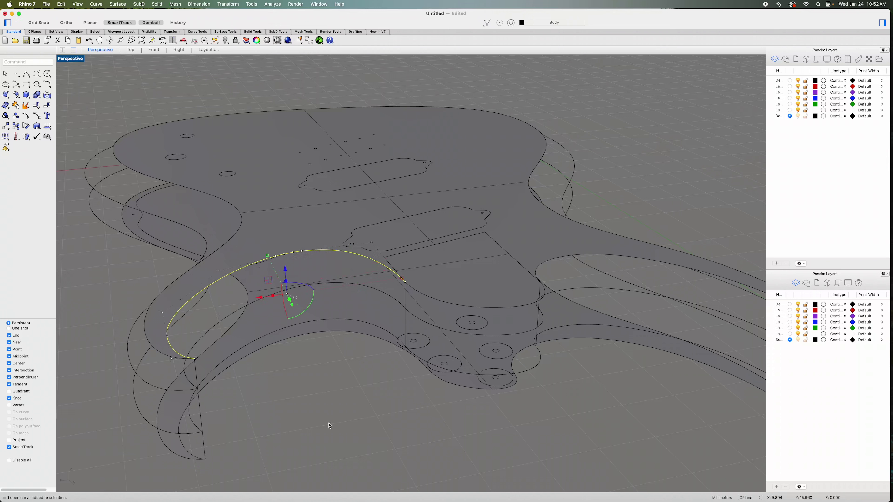
type("join")
key("Return")
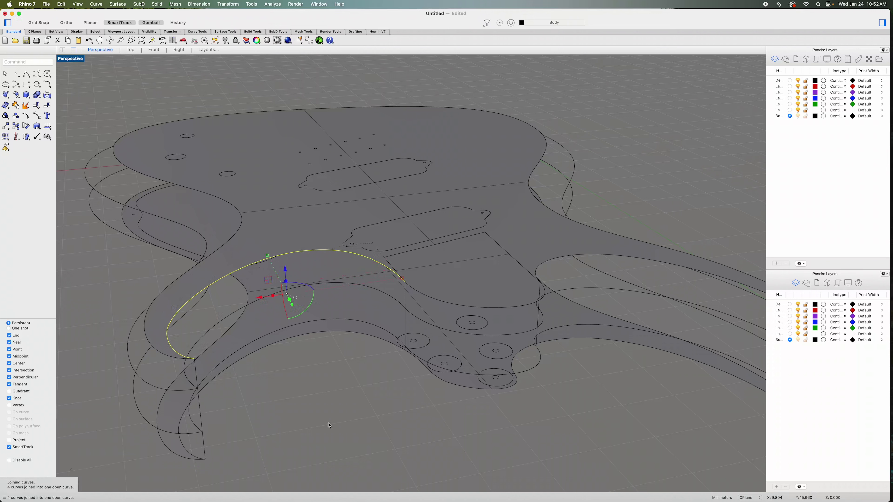
left_click(328, 424)
Step: Join the second contour's inner segments of the knob-side horn into one curve
left_click(404, 304)
left_click(301, 290)
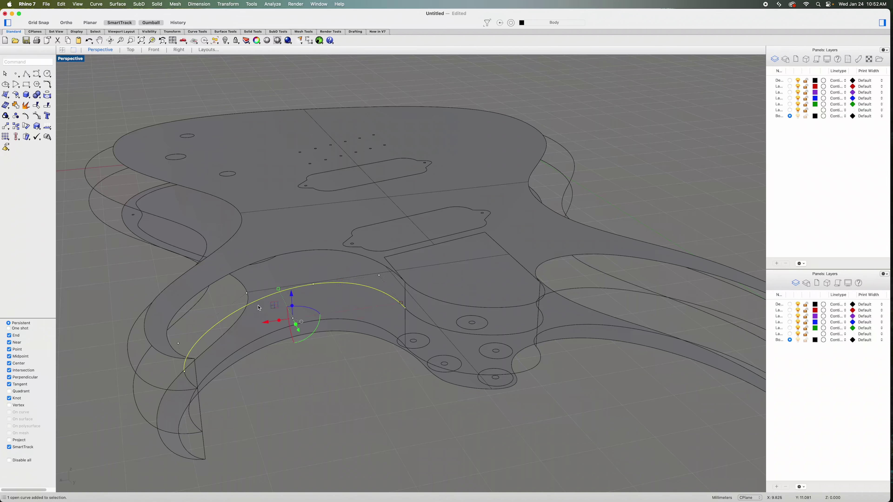
left_click(192, 383, "shift")
key("super+j")
Step: Join the third contour's inner segments of the knob-side horn into one curve
right_click_drag(300, 411, 345, 371)
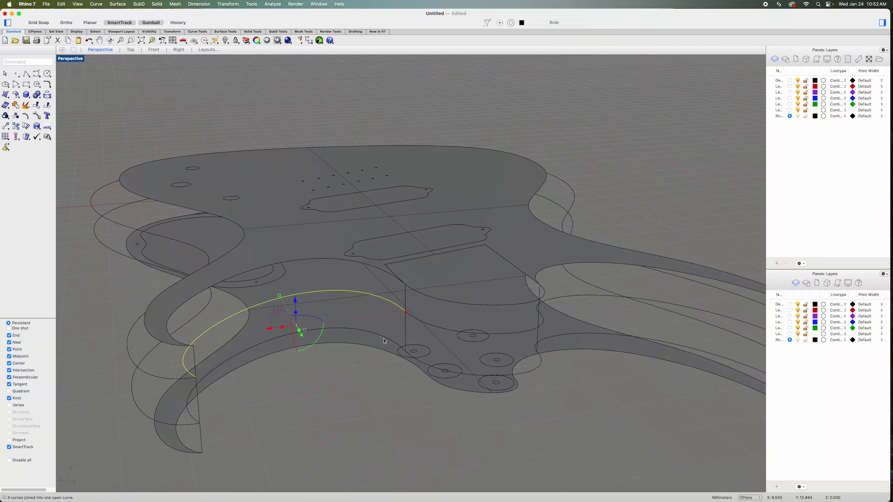
left_click(395, 345)
left_click(301, 334)
type("join")
key("Return")
Step: Join the top contour's inner segments of the horn opposite the knob holes and clear the selection
right_click_drag(307, 425, 454, 435)
mouse_move(602, 306)
right_mouse_down()
mouse_move(575, 366)
mouse_move(638, 323)
right_mouse_up()
left_click(660, 334)
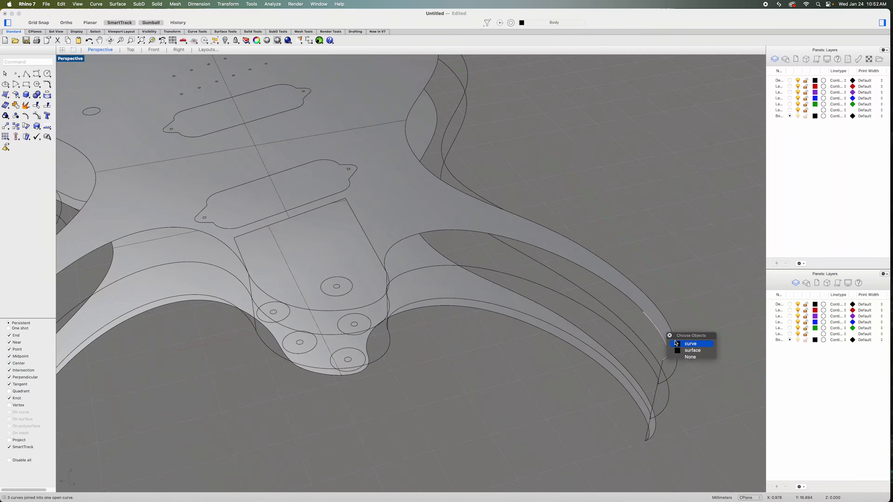
left_click(675, 344)
left_click(629, 299)
left_click(664, 311)
left_click(559, 260)
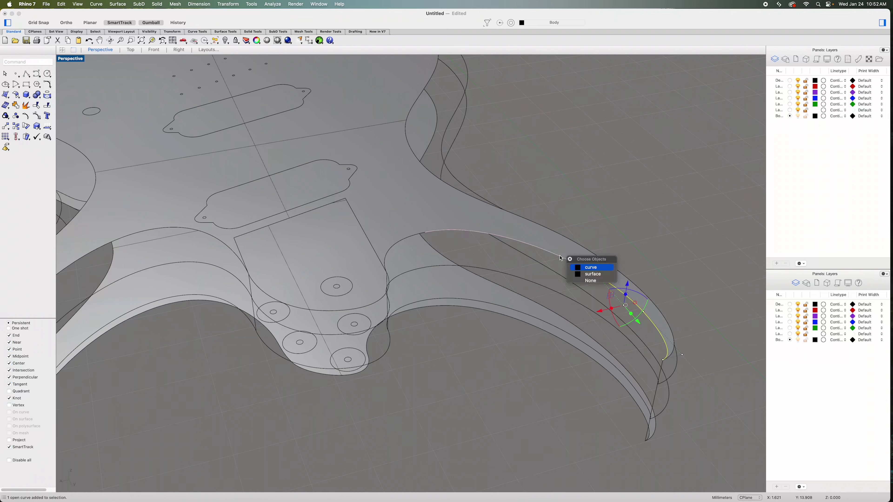
left_click(589, 267)
left_click(411, 237)
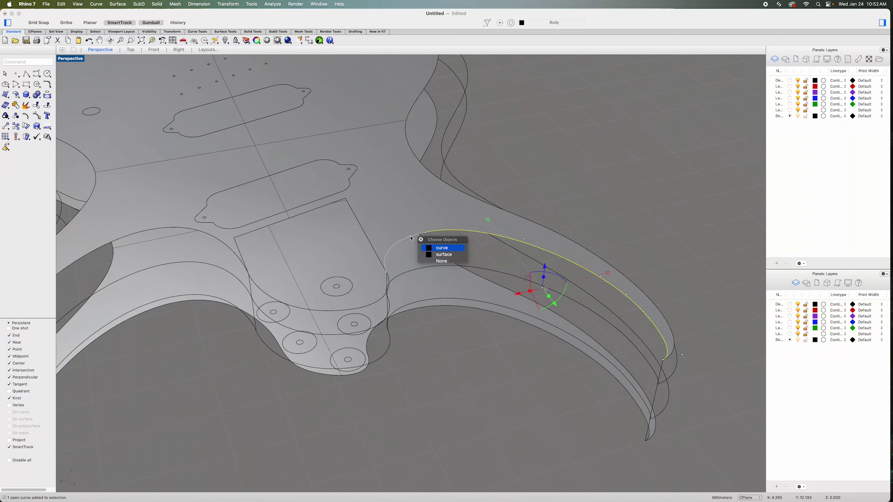
left_click(432, 251)
key("super+j")
key("Escape")
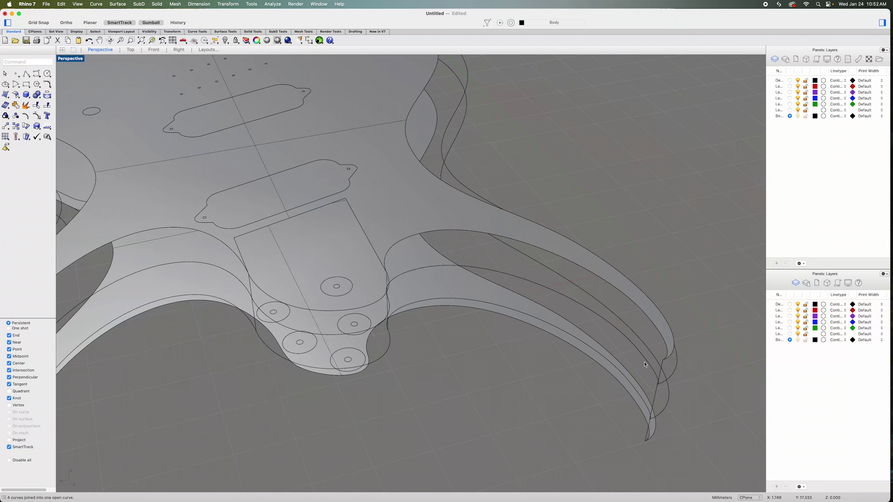
Step: Join the second contour's inner segments of the horn opposite the knob holes and clear the selection
left_click(653, 373)
left_click(611, 326)
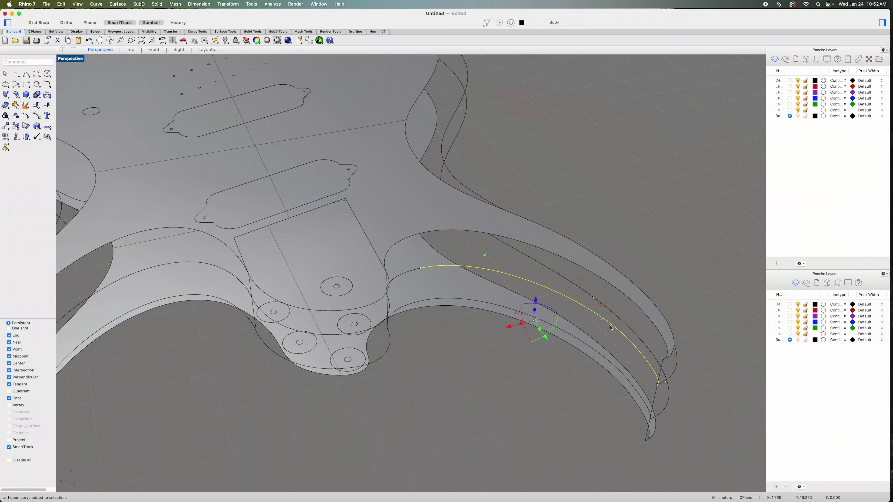
left_click(405, 275, "shift")
key("super+j")
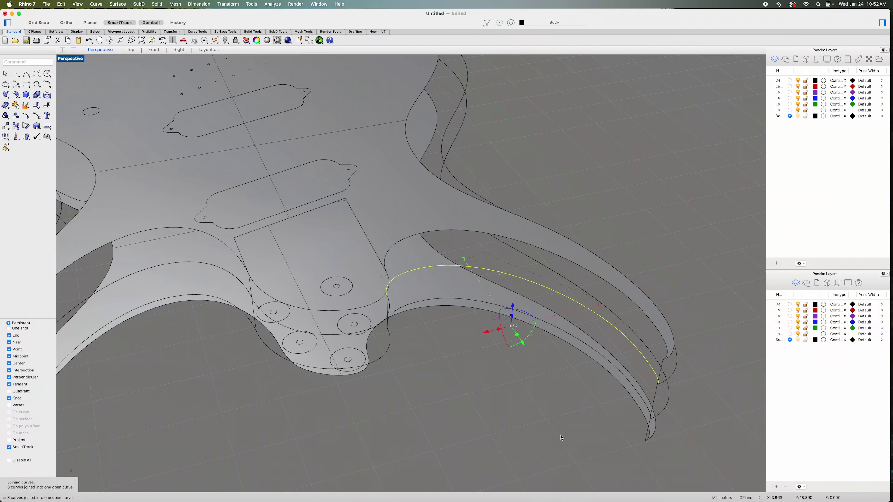
key("Escape")
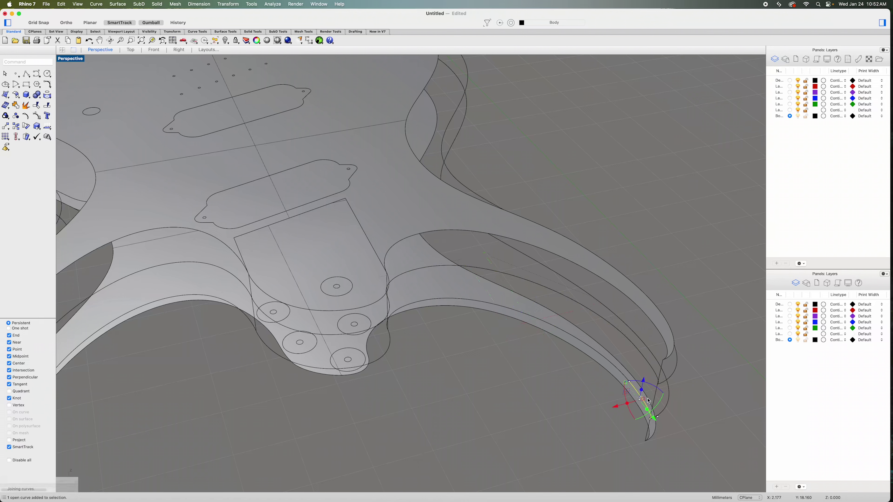
Step: Join the third contour's inner segments of the horn opposite the knob holes and clear the selection
left_click(615, 370)
left_click(409, 305, "shift")
key("super+j")
key("Escape")
Step: Create a curve network surface on the knob-side horn's inner edge from the top and second contour curves and their two end connectors, matching edges by position
right_click_drag(420, 411, 502, 361)
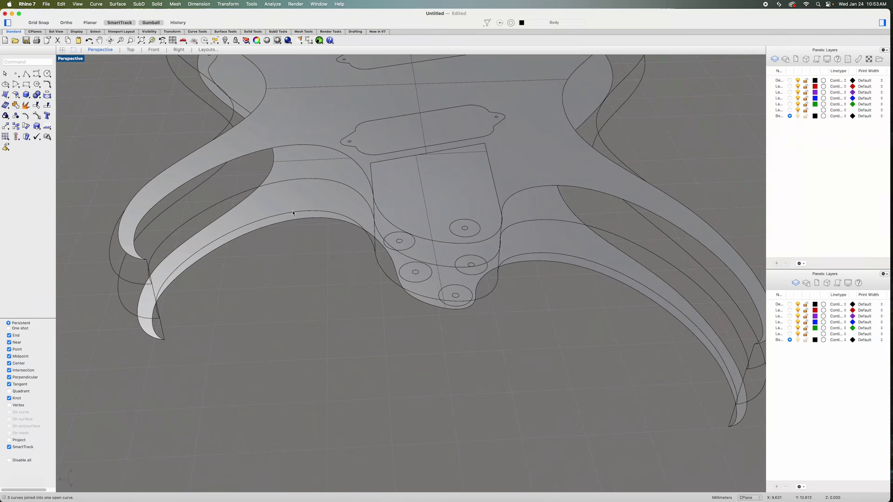
left_click(258, 155)
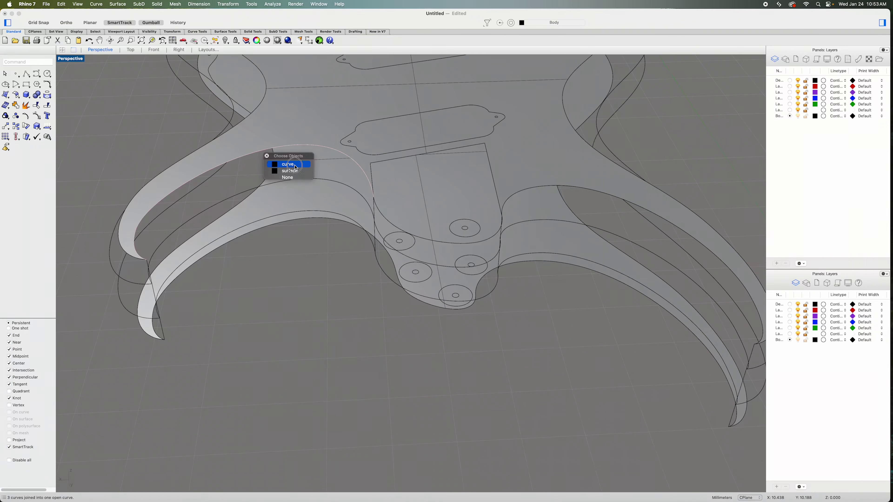
left_click(283, 164)
left_click_drag(199, 216, 200, 217, "alt")
right_click_drag(190, 284, 196, 280)
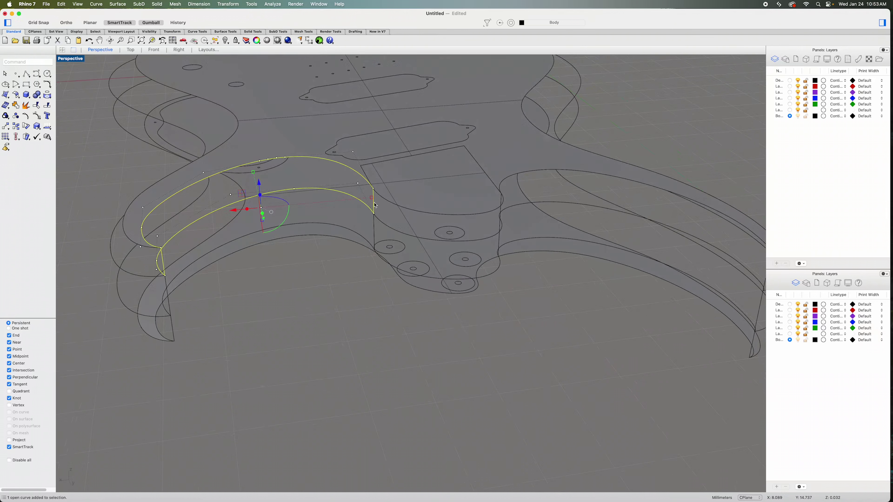
left_click(5, 95)
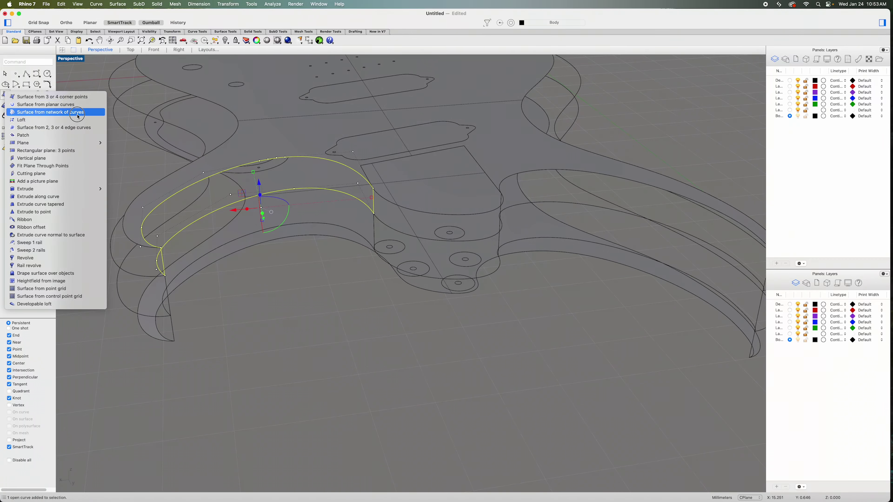
left_click(81, 116)
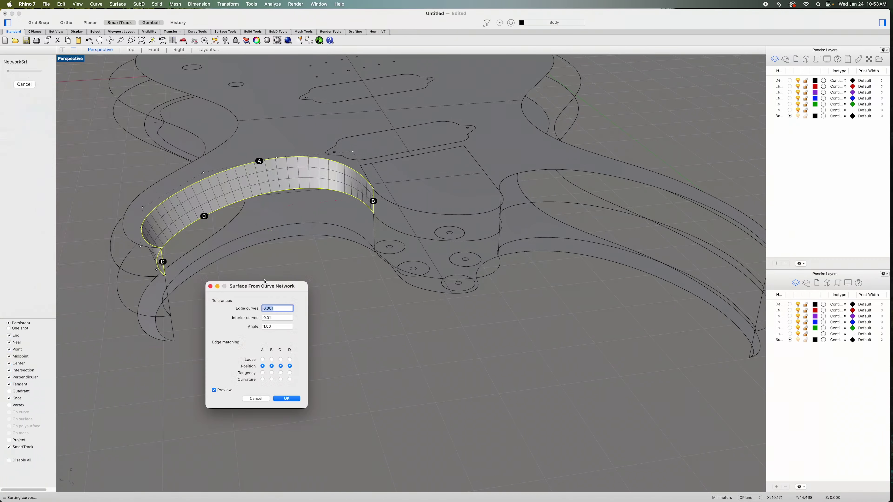
left_click(287, 399)
scroll(400, 373, "down", 5)
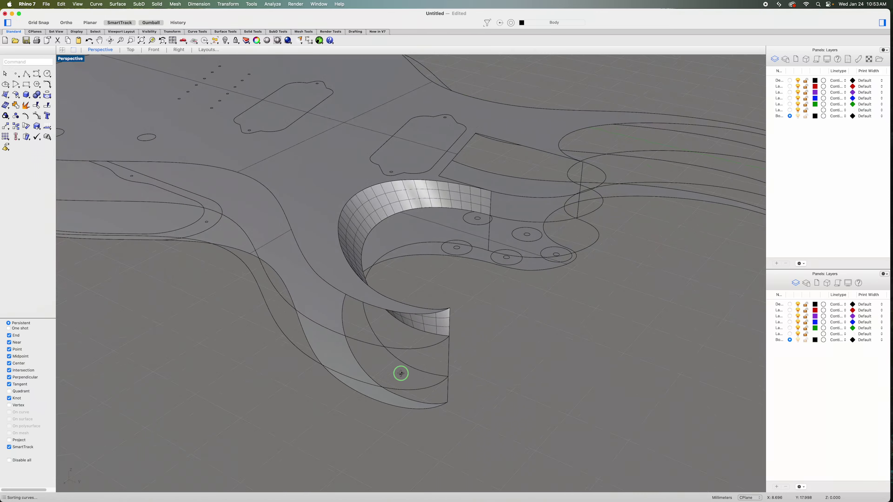
scroll(400, 373, "down", 10)
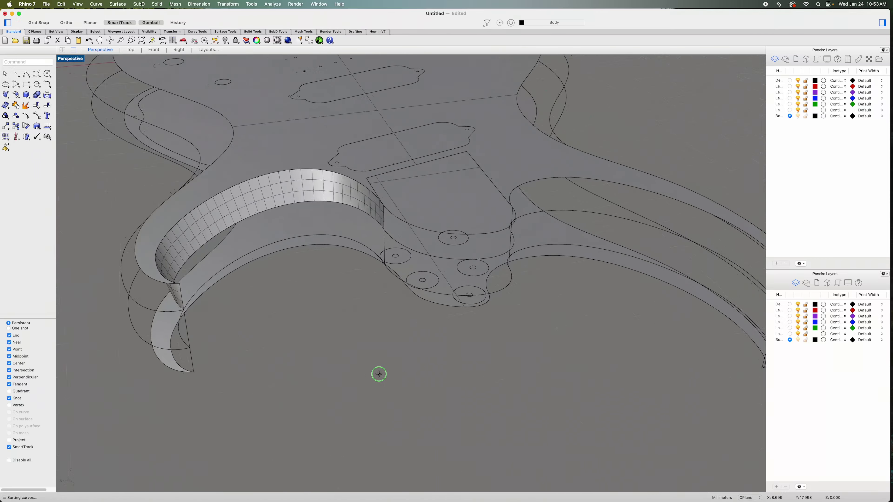
scroll(368, 373, "down", 8)
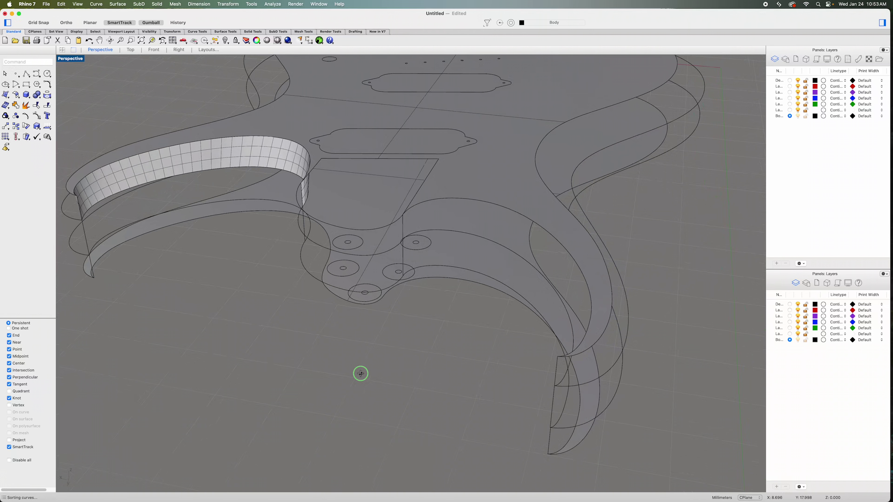
Step: Create a curve network surface on the inner edge of the horn opposite the knob holes from the top and second contours and end connectors, matching edges by position
left_click(439, 205)
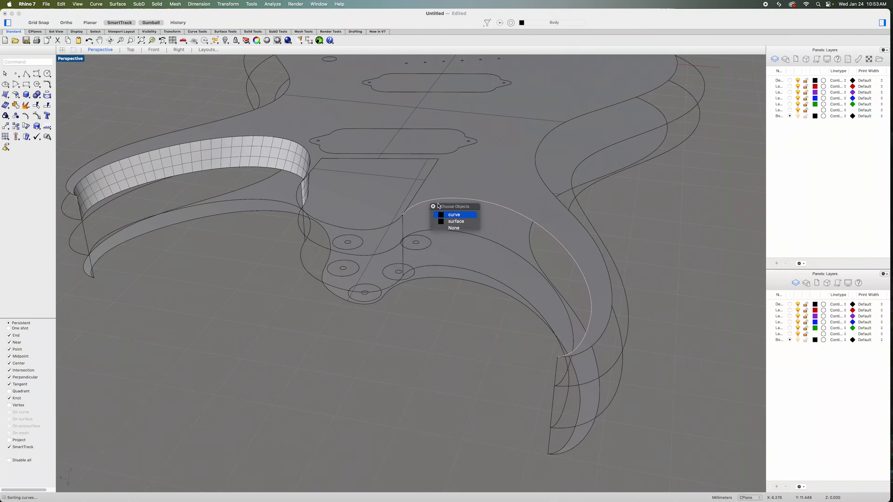
left_click(456, 216)
left_click(463, 233, "shift")
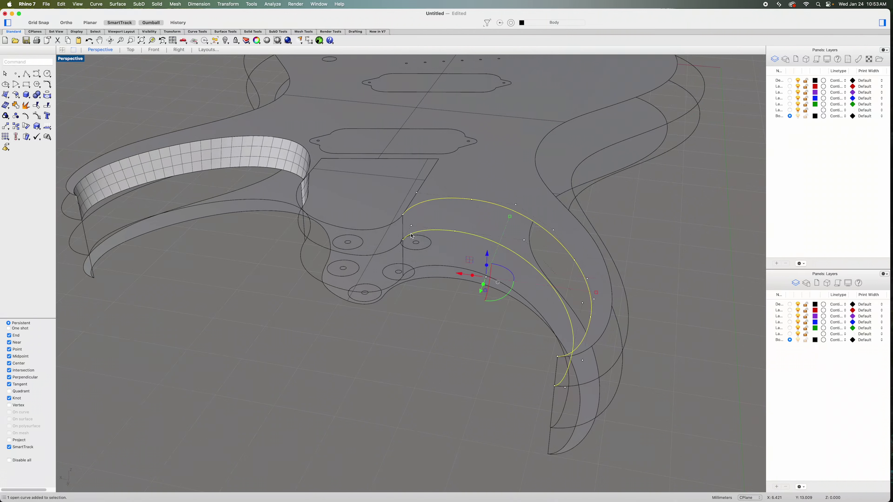
left_click(556, 373, "shift")
left_click(6, 94)
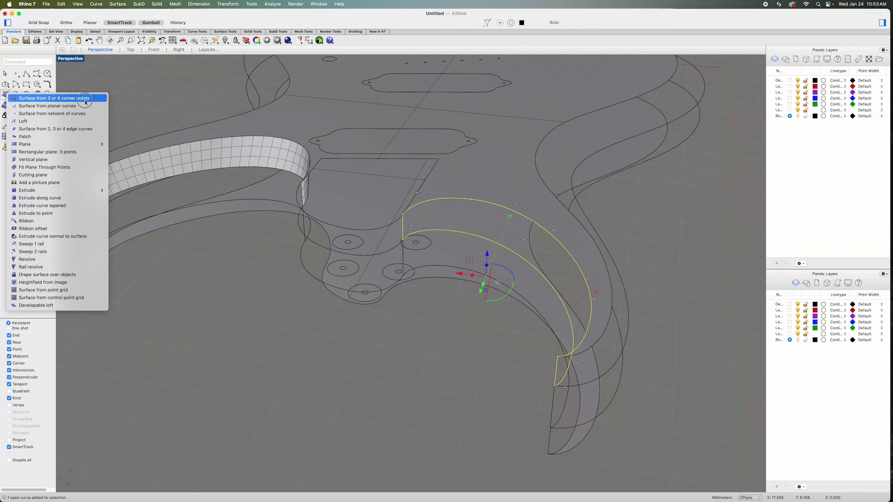
left_click(83, 114)
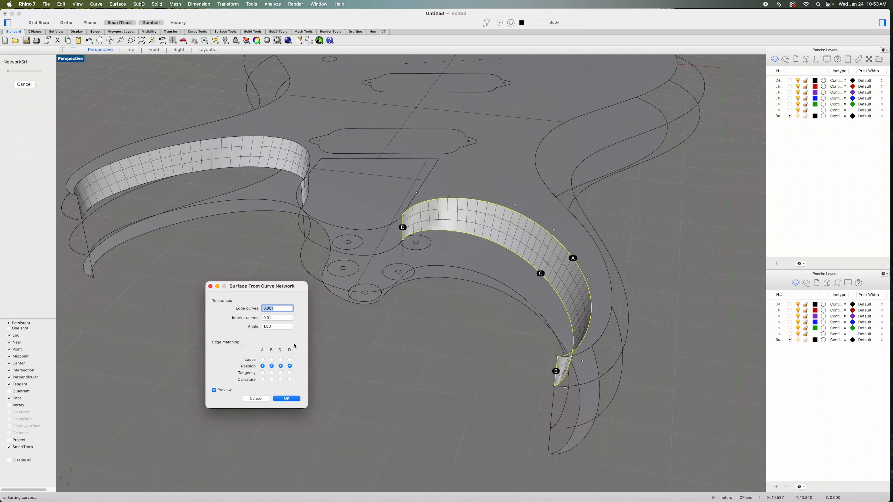
left_click(283, 398)
left_click(355, 381)
Step: Create a curve network surface on the knob-side horn's inner edge from the second and third contour curves and their two end connectors
right_click_drag(355, 382, 334, 268)
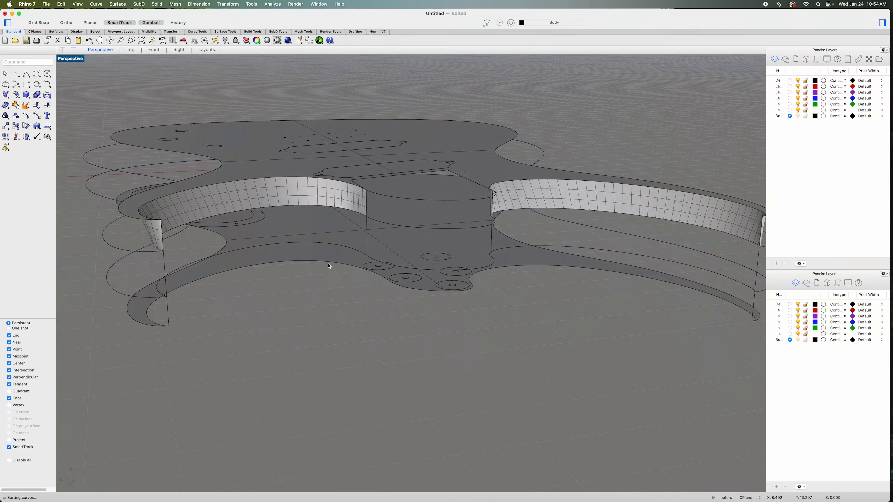
left_click(360, 217)
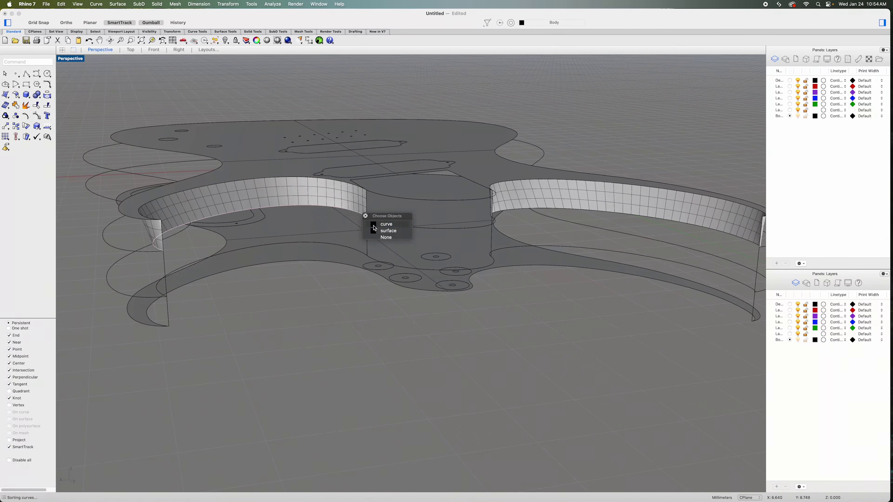
left_click(382, 225)
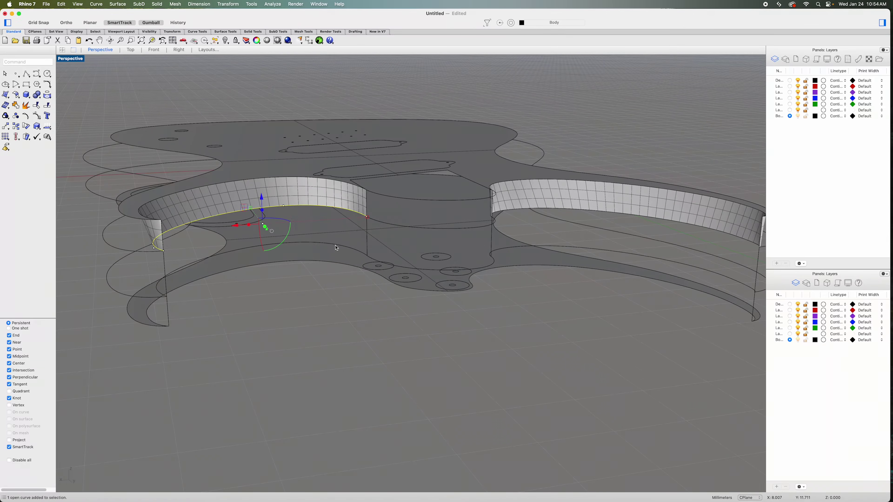
left_click(163, 261, "shift")
left_click(368, 246, "shift")
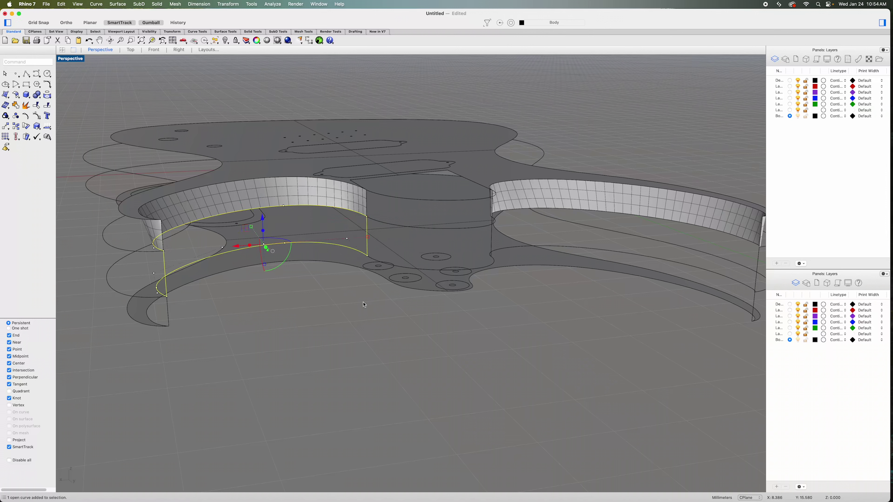
left_click(6, 95)
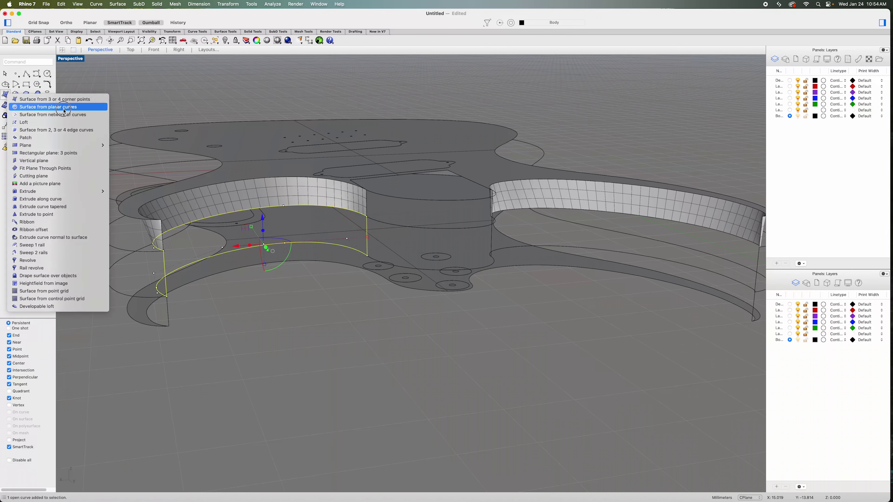
left_click(52, 114)
left_click(281, 400)
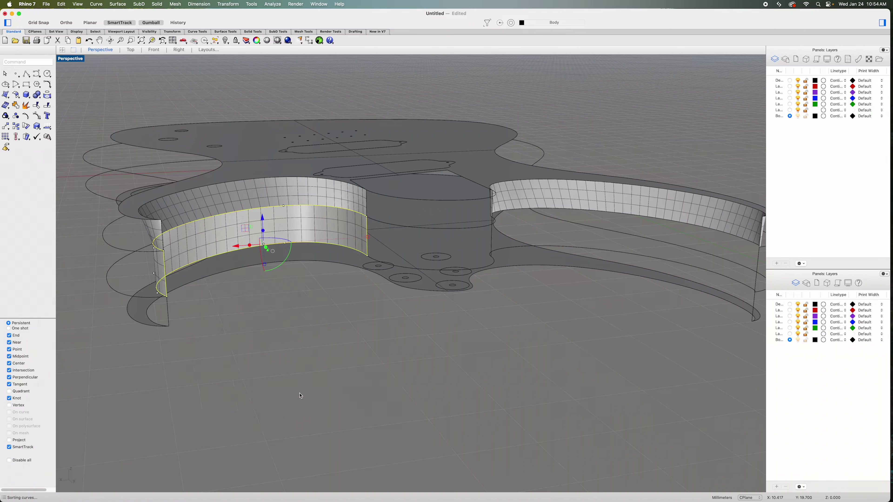
Step: Create a position-matched curve network surface inside the horn opposite the knob holes from the second and third contours and their end connectors
right_click_drag(421, 384, 471, 365)
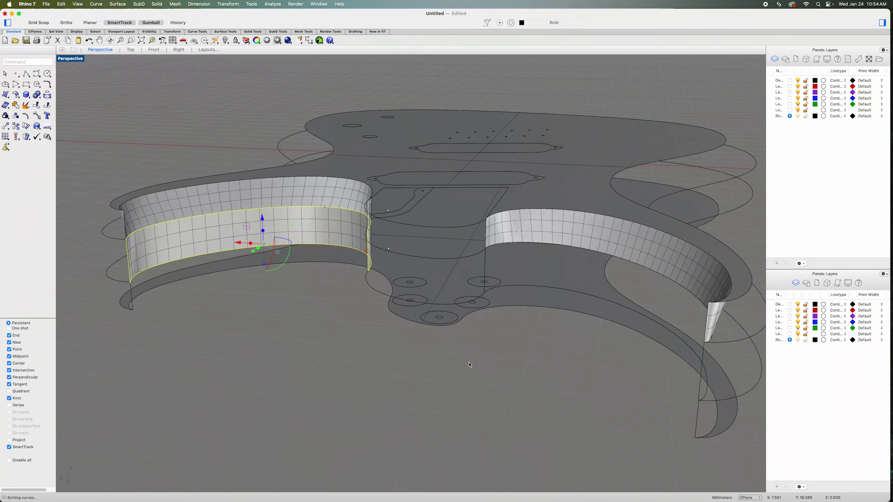
left_click(486, 263)
left_click(530, 288)
left_click(543, 247, "shift")
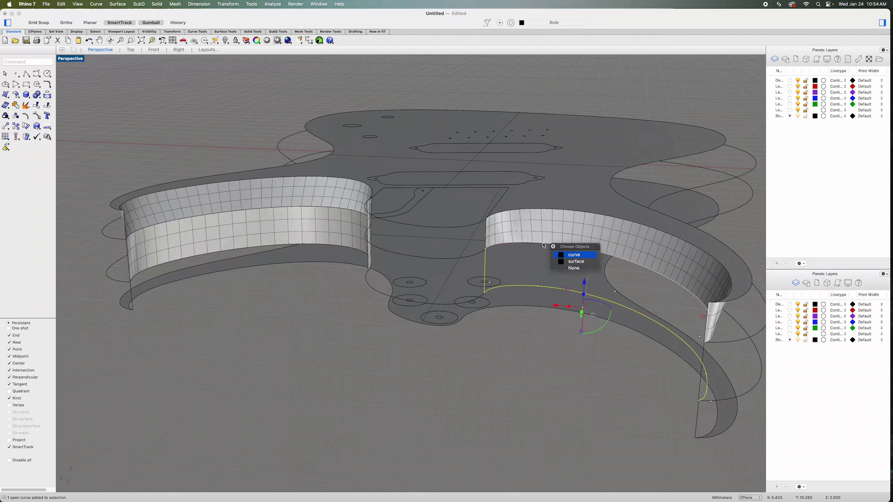
left_click(569, 253)
left_click(698, 387, "shift")
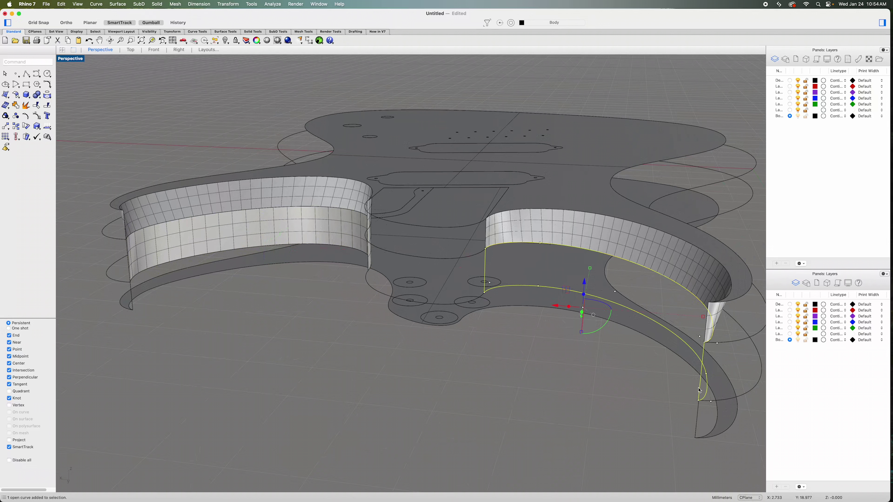
left_click(5, 95)
left_click(83, 118)
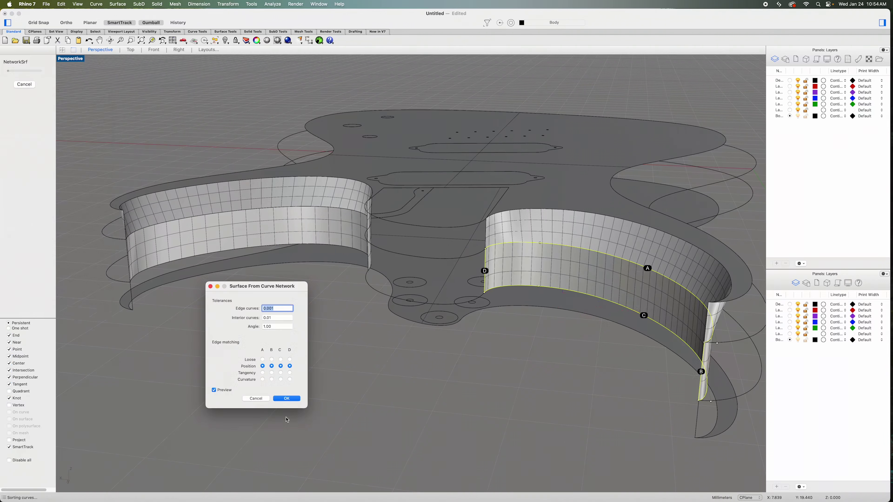
left_click(287, 398)
Step: Join the bottom contour's segments from one horn tip around the neck heel to the other horn tip
right_click_drag(389, 413, 419, 384)
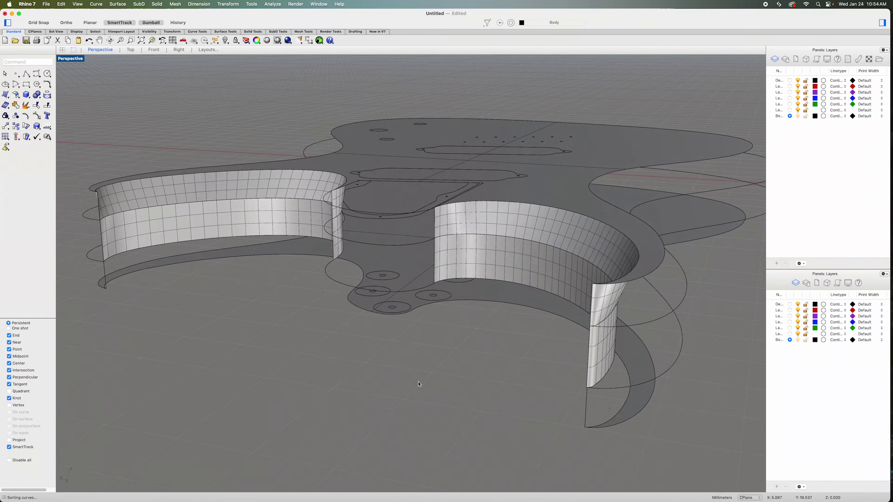
left_click(486, 302)
left_click(512, 313)
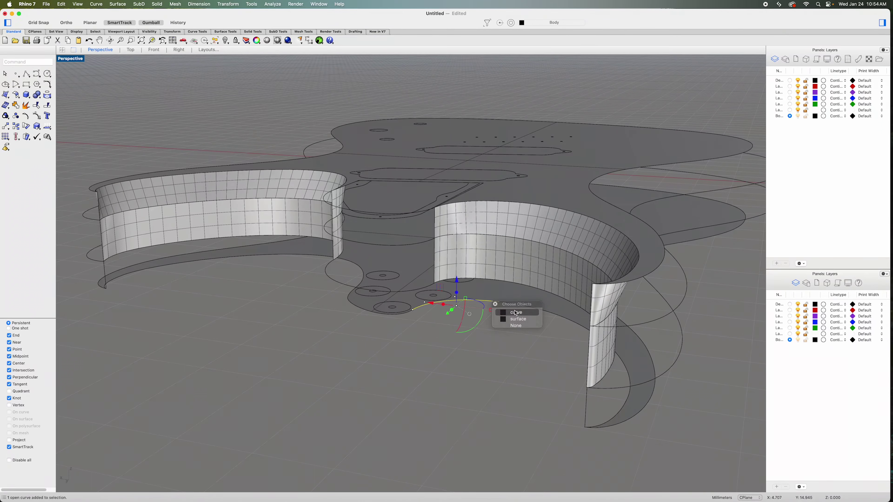
left_click(405, 315)
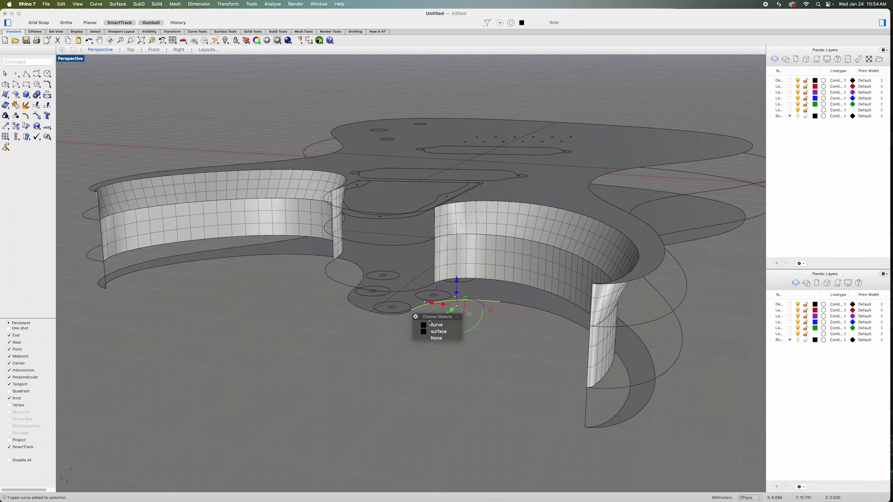
left_click(428, 323)
right_click_drag(421, 334, 336, 330)
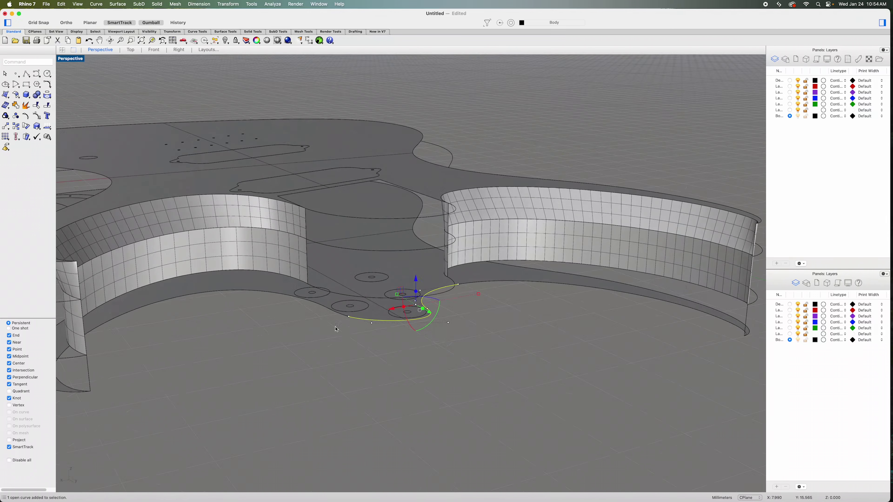
left_click(339, 318)
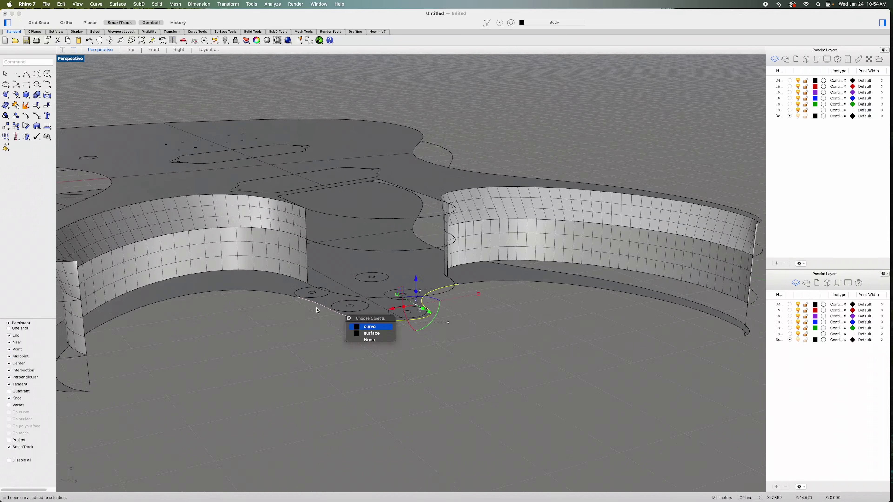
left_click(368, 327)
left_click(280, 295)
left_click(302, 303)
mouse_move(306, 317)
right_mouse_down()
mouse_move(325, 343)
mouse_move(227, 324)
mouse_move(316, 317)
right_mouse_up()
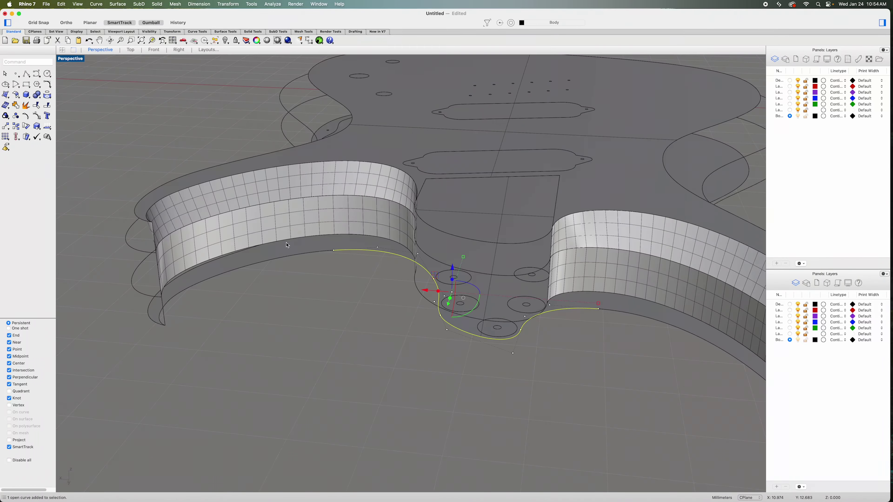
left_click(304, 257)
left_click(335, 267)
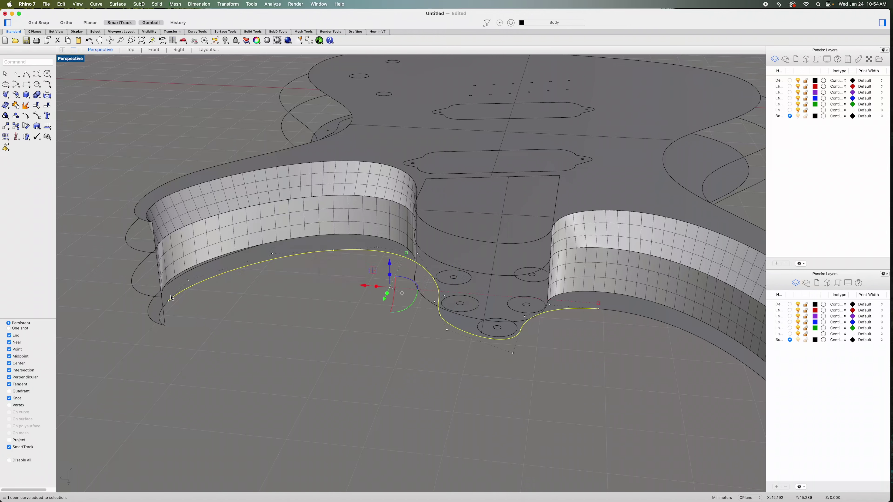
left_click(167, 309)
left_click(196, 317)
right_click_drag(418, 367, 402, 284)
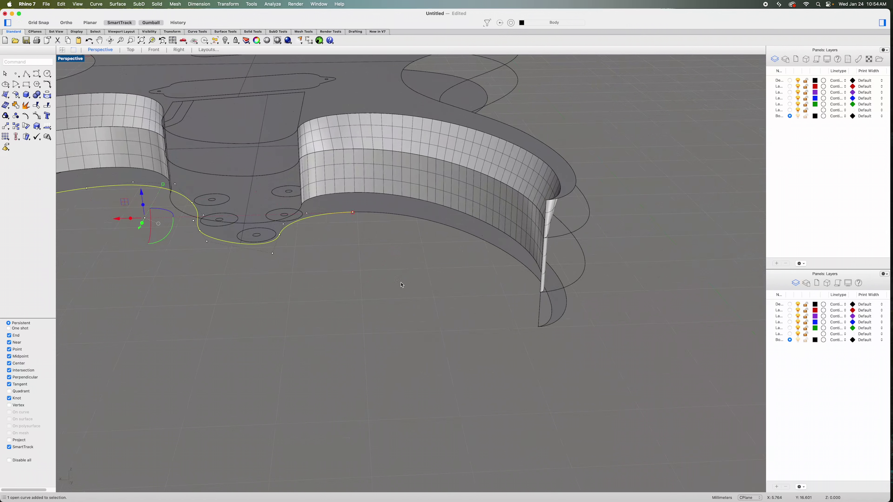
left_click(402, 219)
left_click(434, 228)
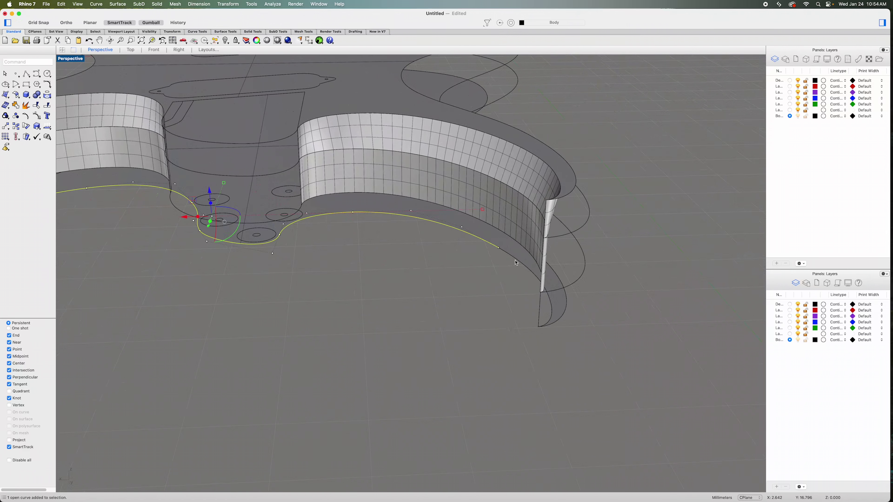
left_click(551, 316)
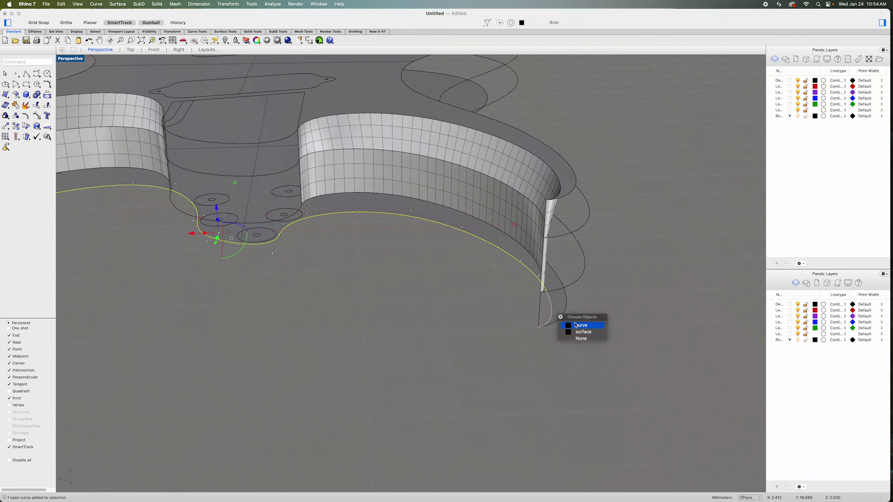
key("Return")
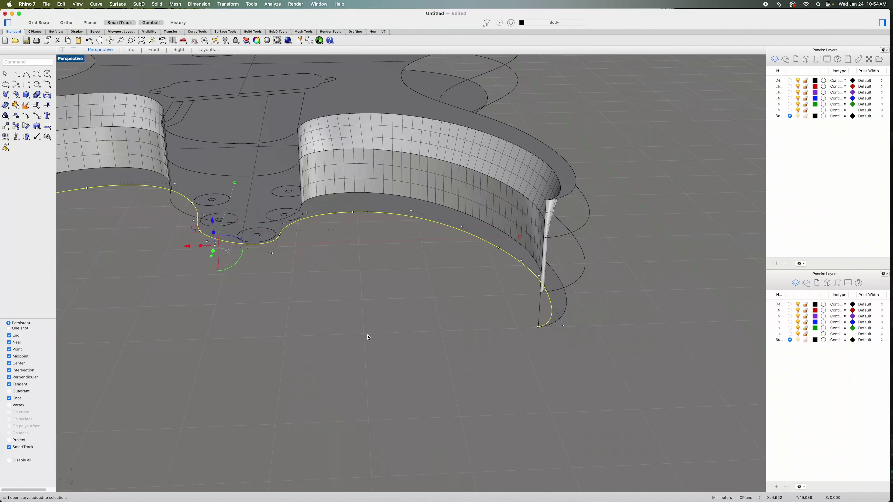
type("join")
key("Return")
Step: Join the third contour's inner horn curves and neck heel segments into one curve between the horn tips
right_click_drag(368, 337, 469, 336)
left_click(528, 239)
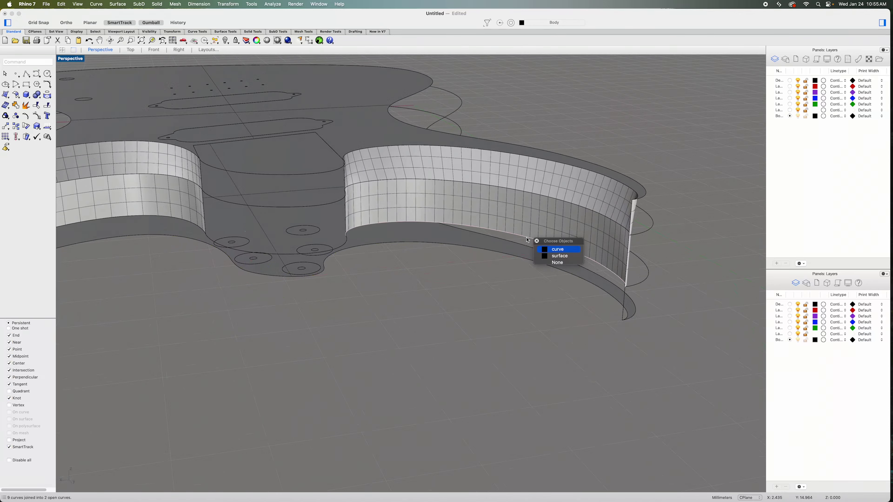
right_click_drag(472, 280, 450, 285)
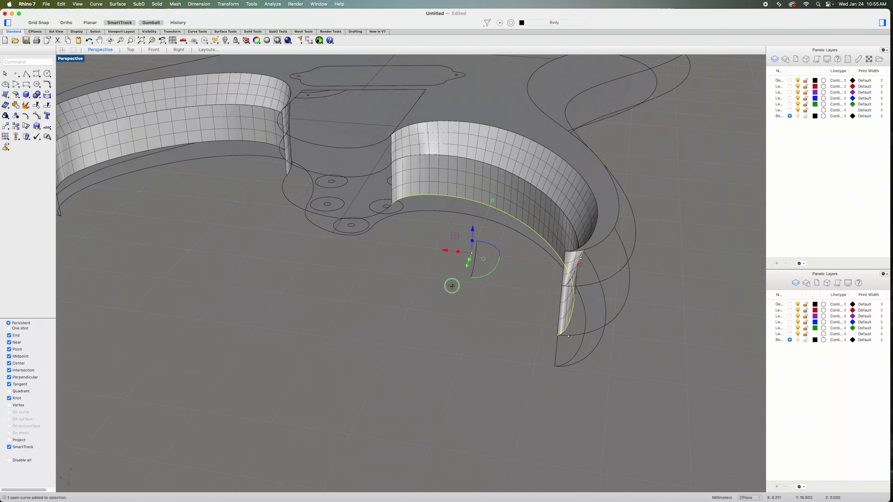
left_click(378, 217, "shift")
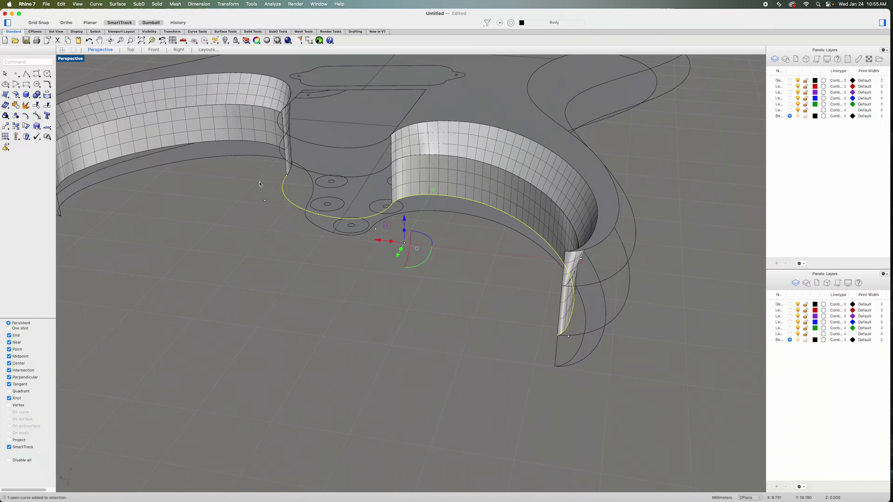
right_click_drag(236, 165, 461, 318)
right_click(351, 187)
key("super+j")
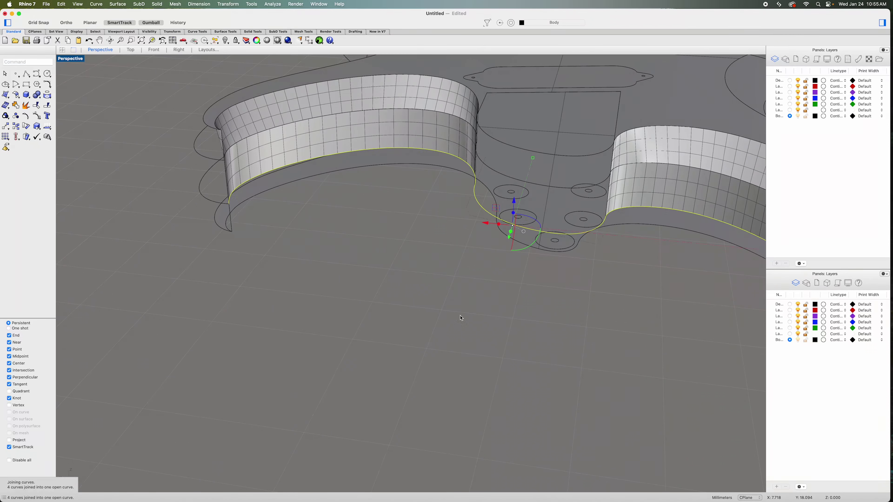
key("super+j")
Step: Create a curve network surface around the horns and neck heel from the joined third and bottom contours and their tip connectors, matching edges by position
right_click_drag(502, 299, 514, 335)
scroll(501, 325, "down", 5)
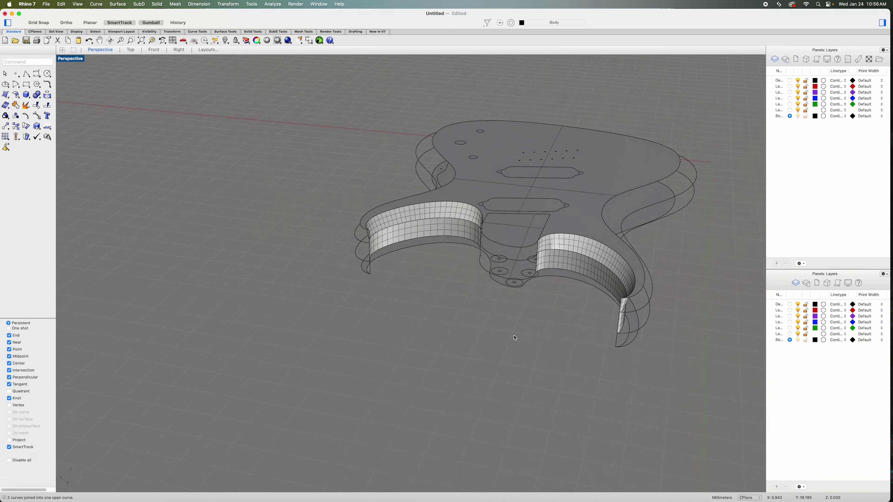
left_click(569, 280)
left_click(593, 292)
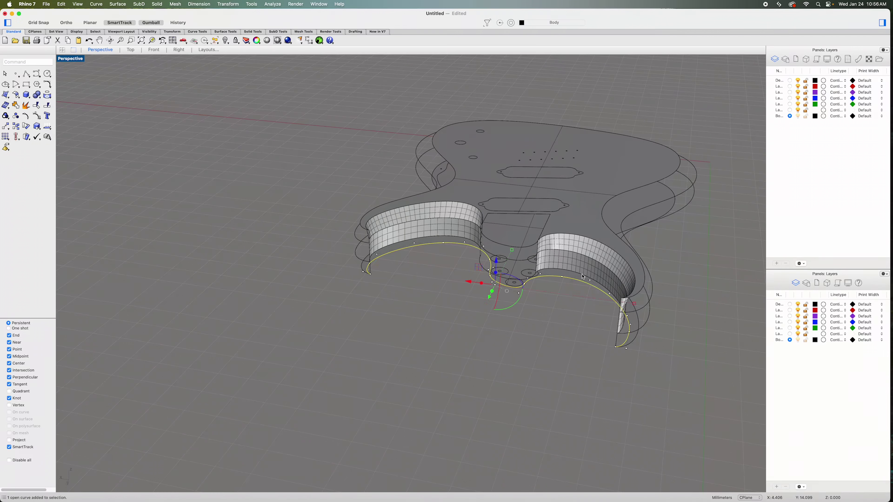
left_click(583, 277)
left_click(607, 287)
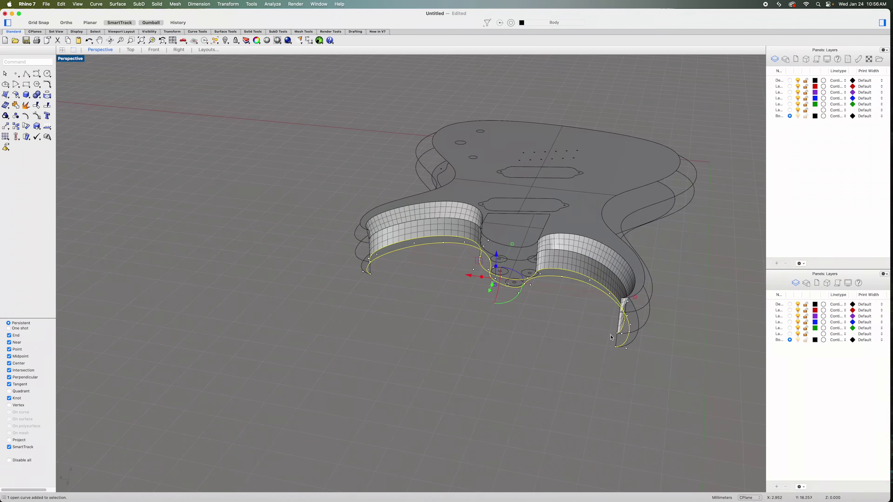
left_click(369, 263, "shift")
left_click(371, 271, "shift")
left_click(5, 95)
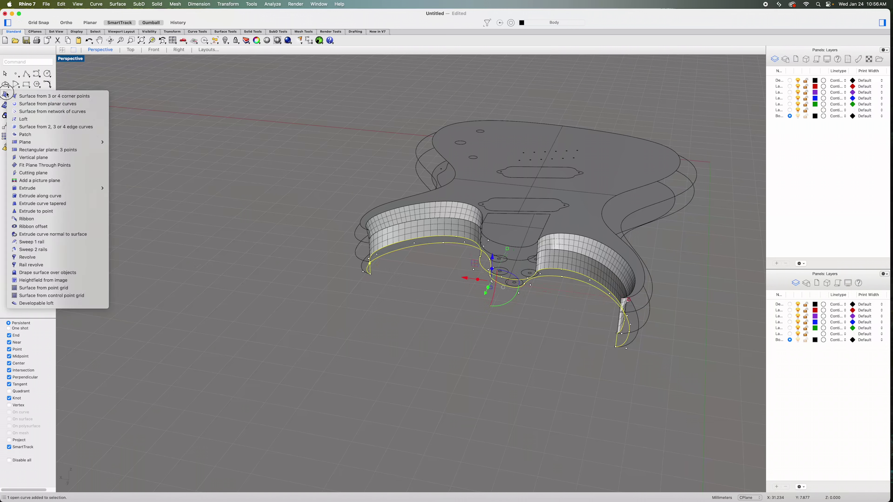
left_click(81, 111)
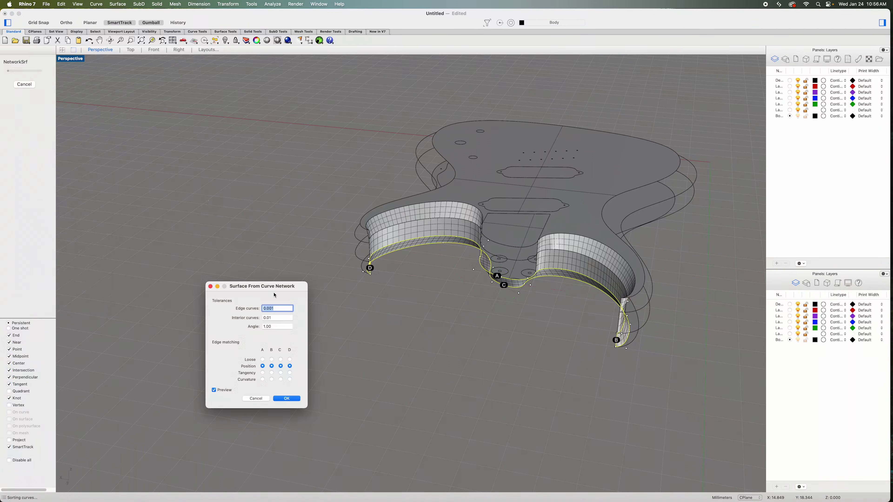
left_click(287, 399)
Step: Create a curve network surface around the outer body edge from the top and second contours and their horn-tip connectors, matching edges by position
right_click_drag(473, 353, 498, 334)
left_click(503, 299)
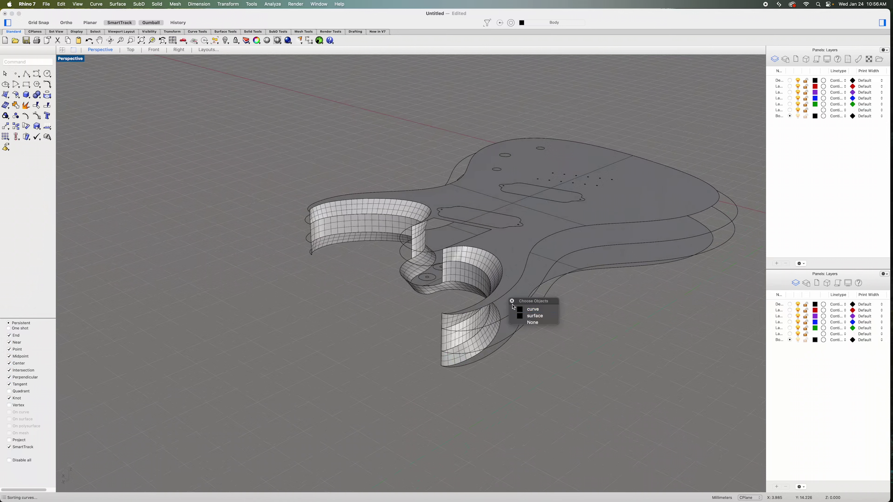
left_click(532, 309)
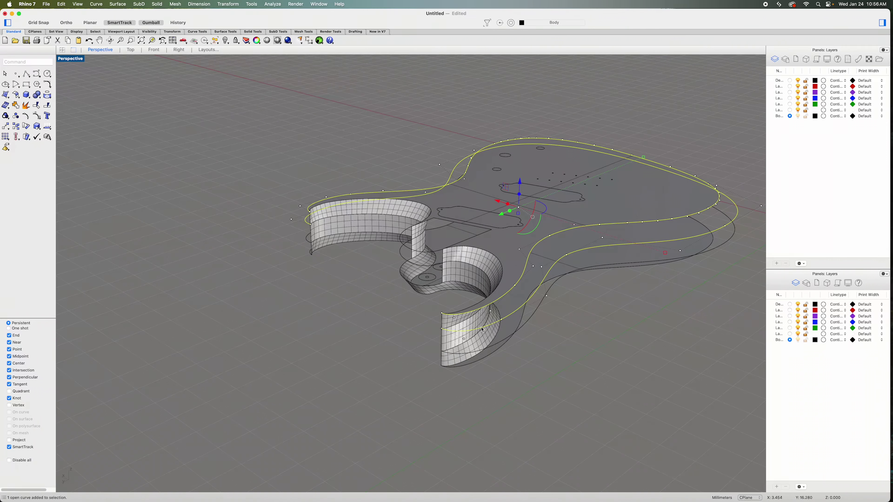
left_click(442, 324)
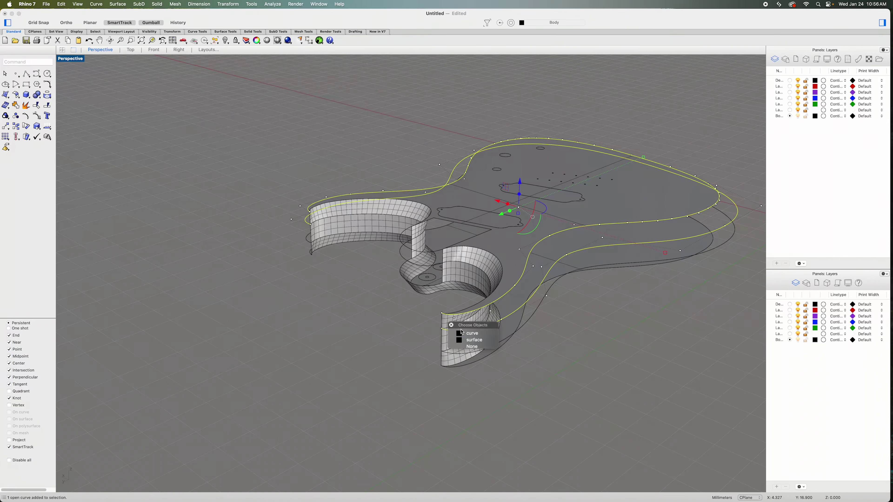
left_click(467, 334)
left_click(311, 221)
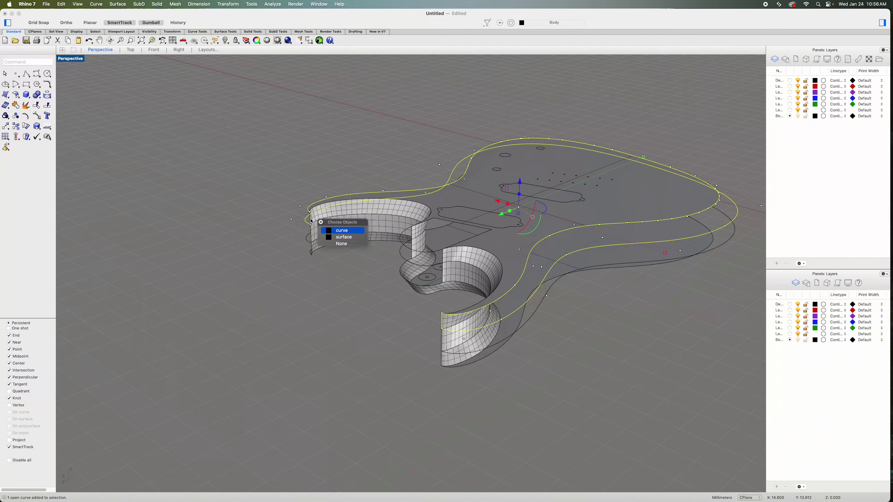
left_click(338, 230)
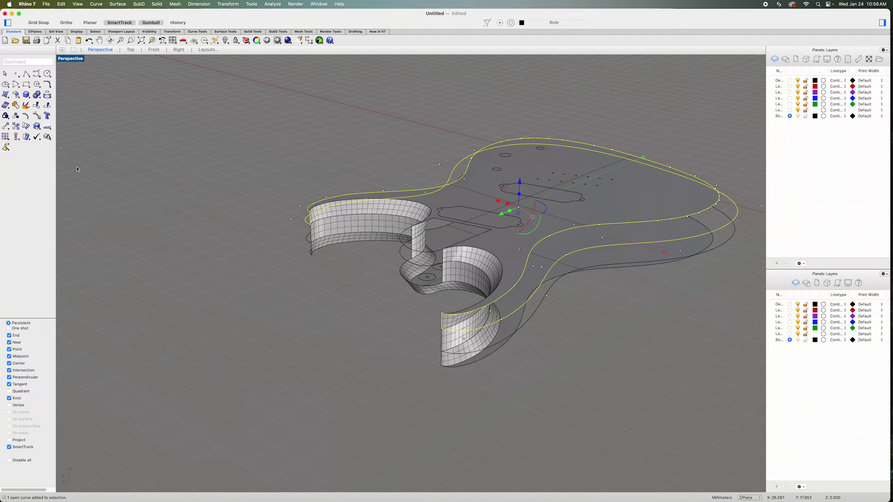
left_click(11, 96)
left_click(53, 114)
left_click(286, 398)
Step: Create a position-matched curve network surface around the outer body side from the second and third contours and their horn-tip connectors
right_click_drag(286, 399, 345, 405)
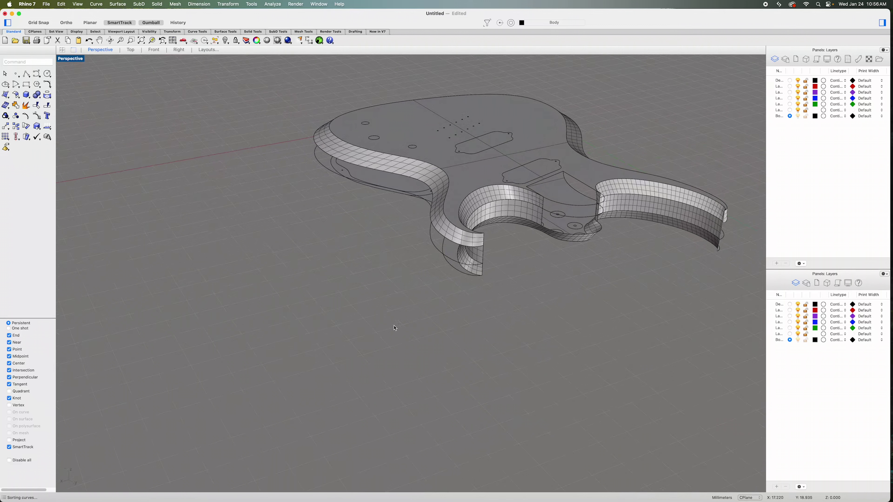
left_click(454, 245)
left_click(477, 253)
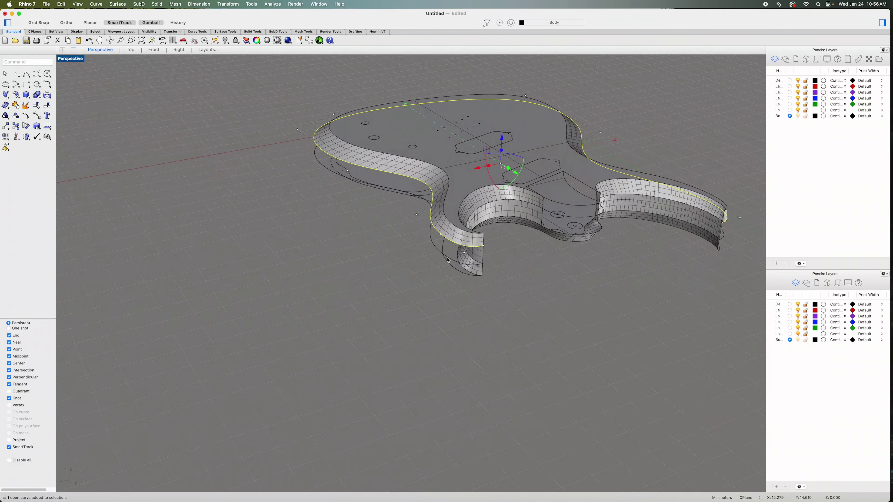
left_click(485, 260)
left_click(512, 269)
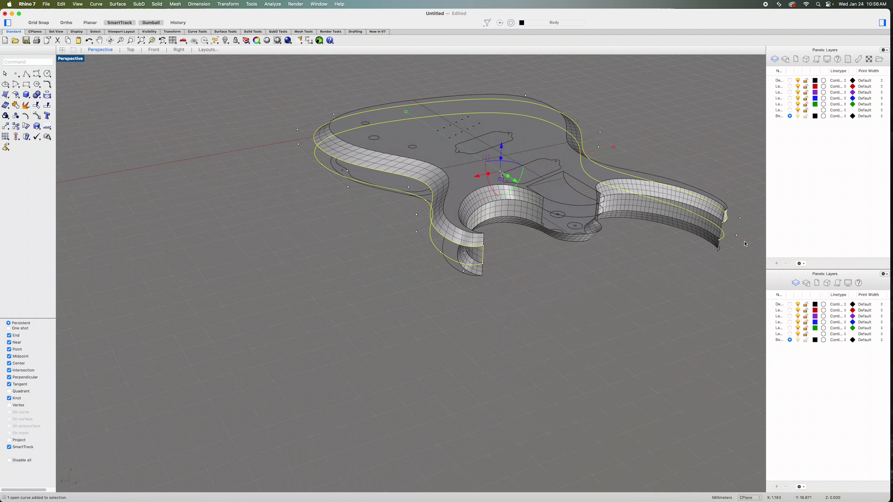
left_click(720, 234)
left_click(752, 246)
left_click(6, 94)
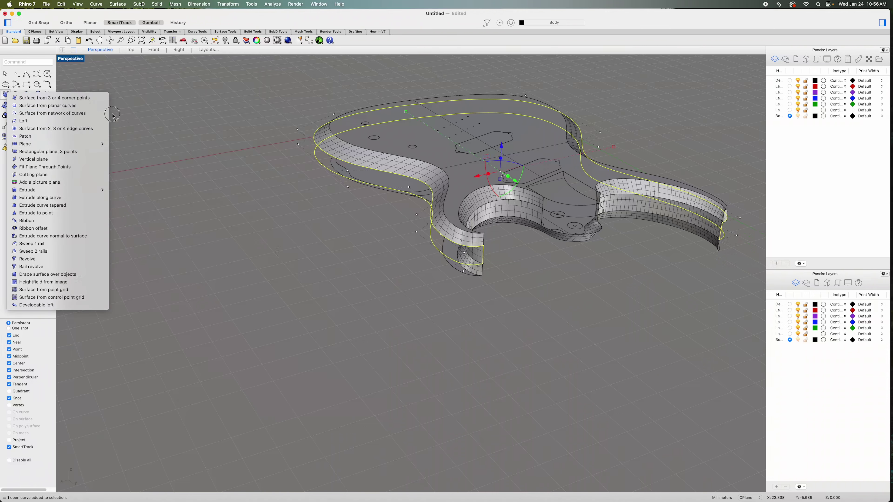
left_click(86, 113)
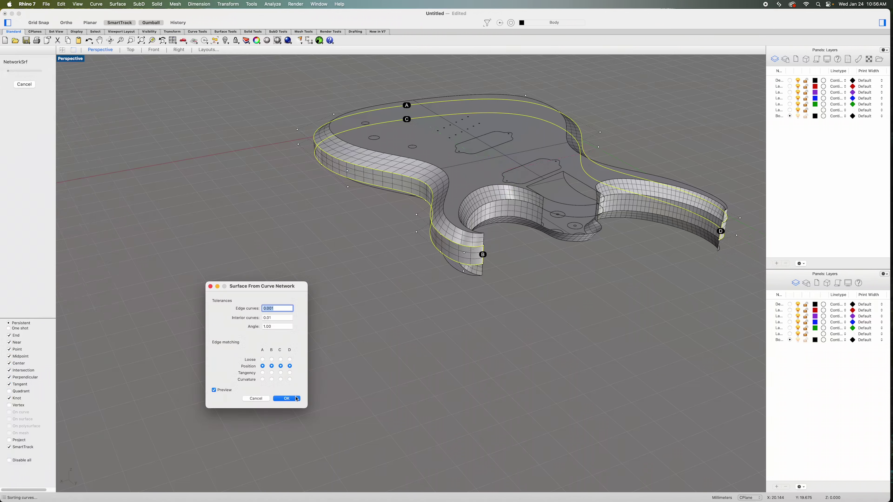
left_click(292, 398)
Step: Create a position-matched curve network surface around the lower outer body edge from the third and bottom contours and their horn-tip connectors
right_click_drag(330, 324, 508, 310)
left_click(495, 258)
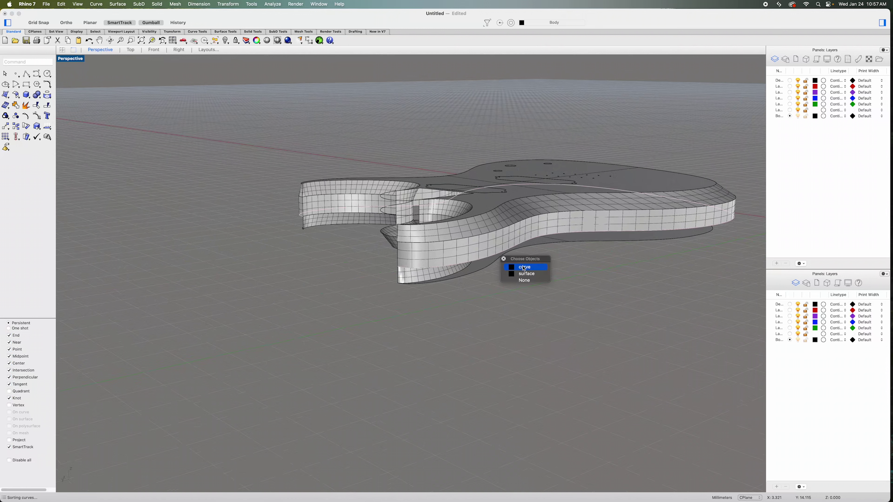
left_click(524, 268)
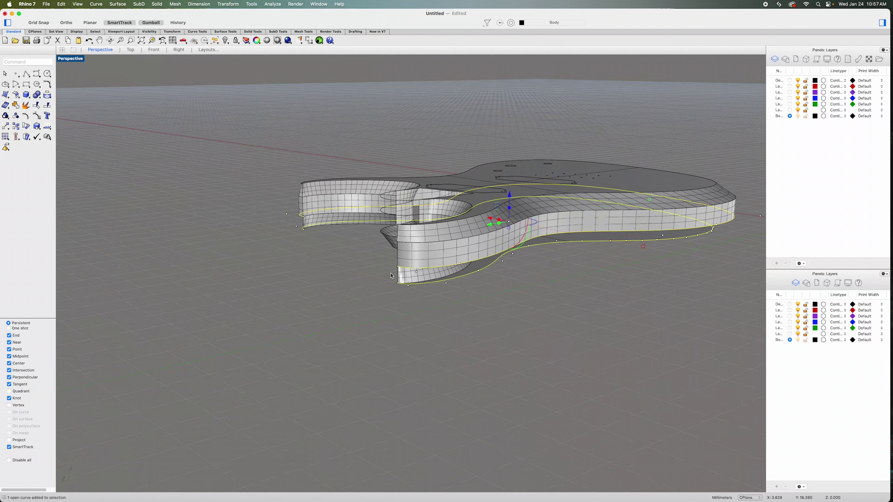
left_click(398, 278)
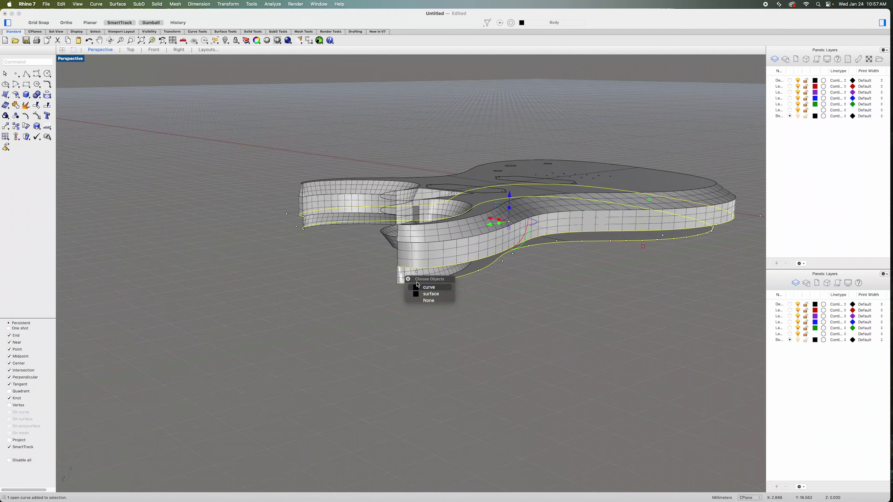
left_click(434, 289)
left_click(304, 227)
left_click(334, 238)
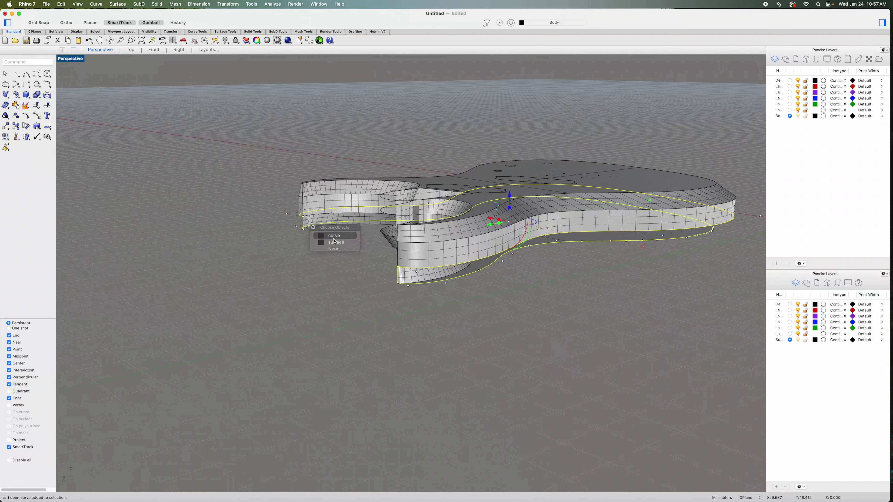
left_click_drag(5, 95, 63, 116)
left_click(286, 398)
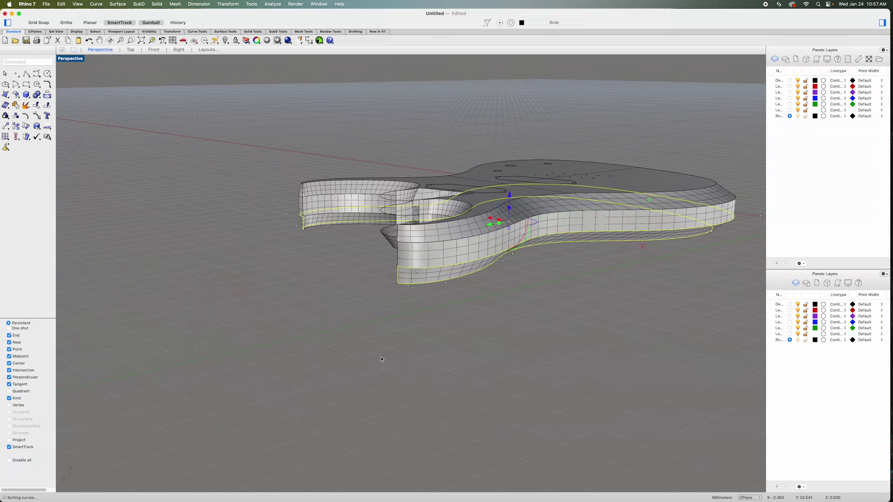
scroll(420, 350, "down", 10)
scroll(417, 344, "down", 10)
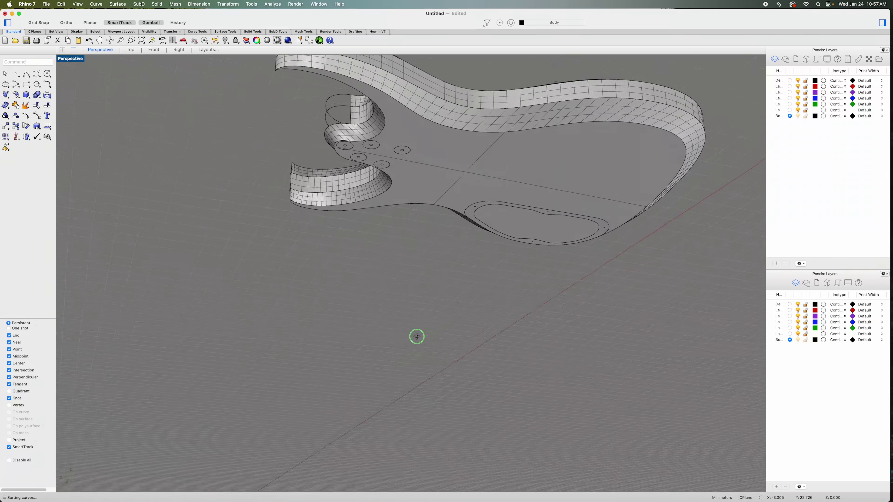
scroll(408, 329, "down", 15)
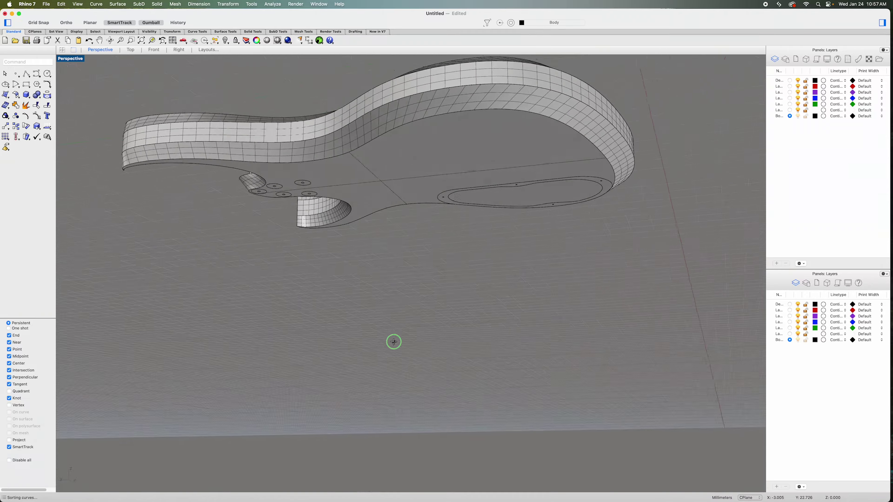
mouse_move(351, 379)
right_mouse_down()
mouse_move(258, 371)
mouse_move(406, 367)
mouse_move(387, 386)
mouse_move(405, 375)
right_mouse_up()
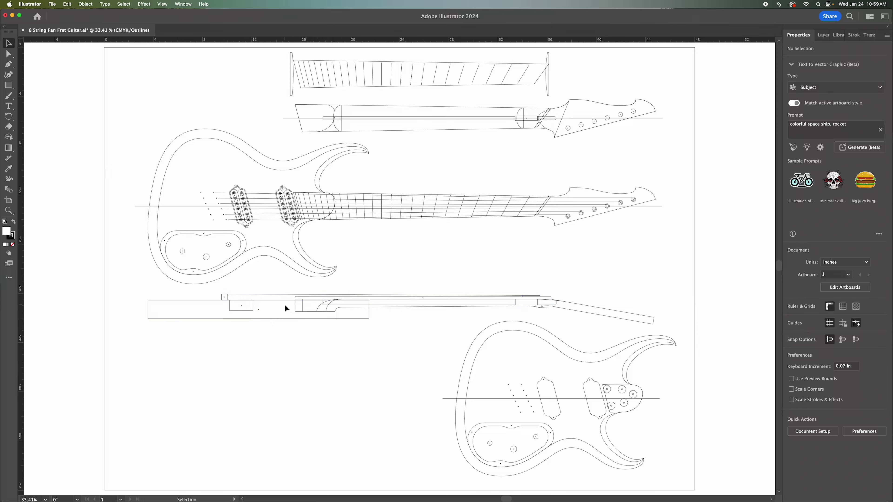
Step: Measure the neck pocket's depth from its end line in the Illustrator side view, and switch back to Rhino
scroll(285, 308, "up", 1, "alt")
scroll(286, 305, "up", 2, "alt")
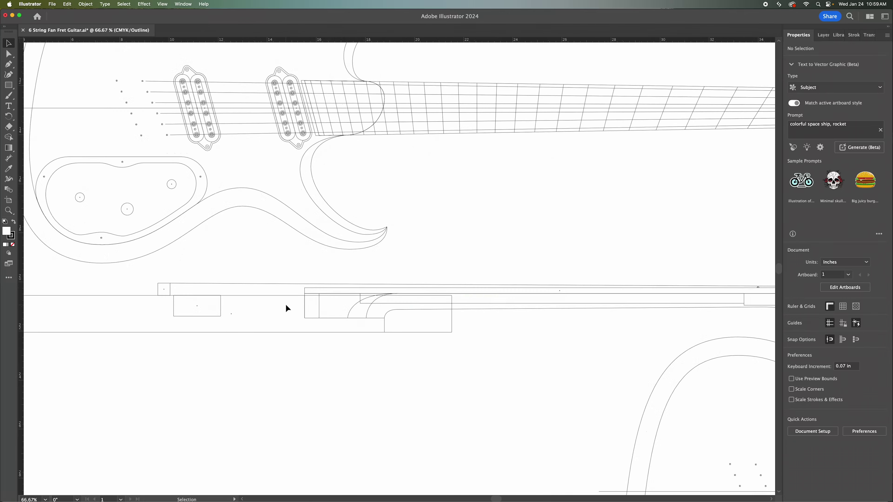
scroll(285, 308, "up", 1, "alt")
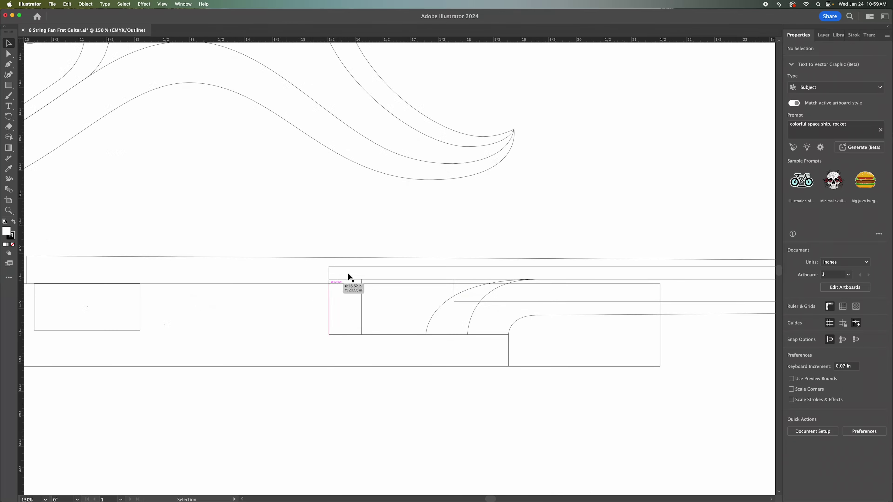
left_click(328, 309)
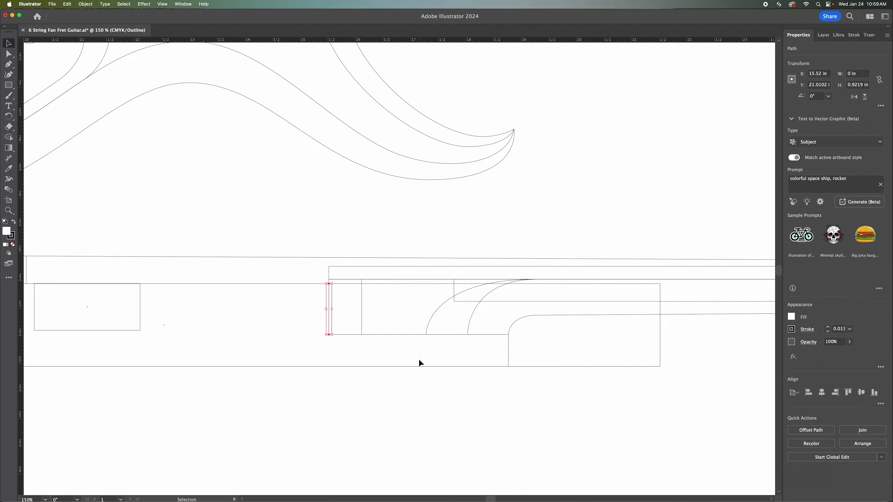
left_click(857, 84)
left_click(673, 156)
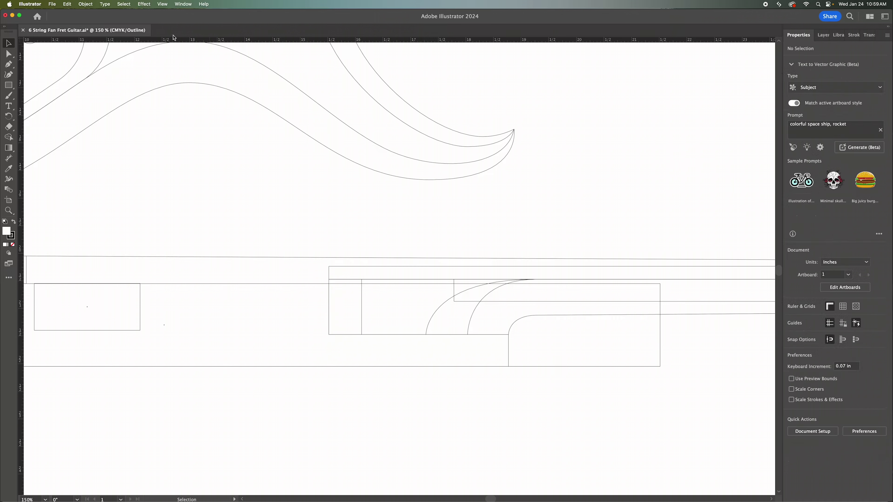
left_click(52, 5)
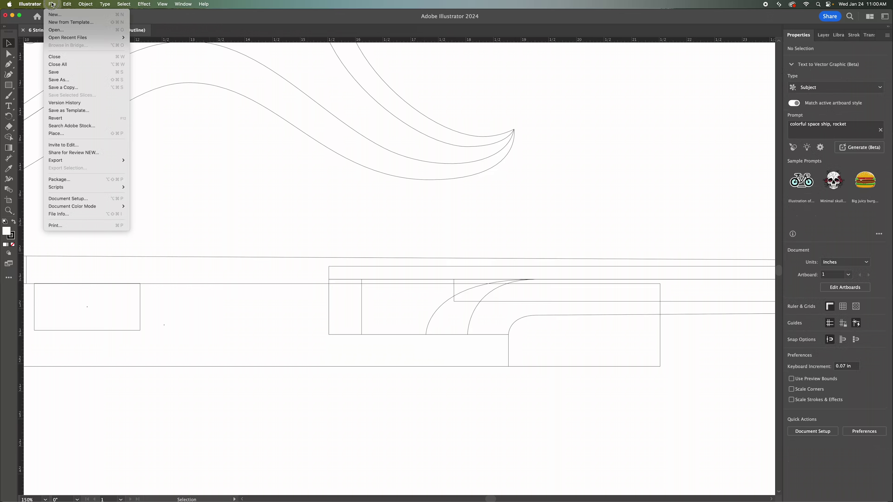
mouse_move(30, 4)
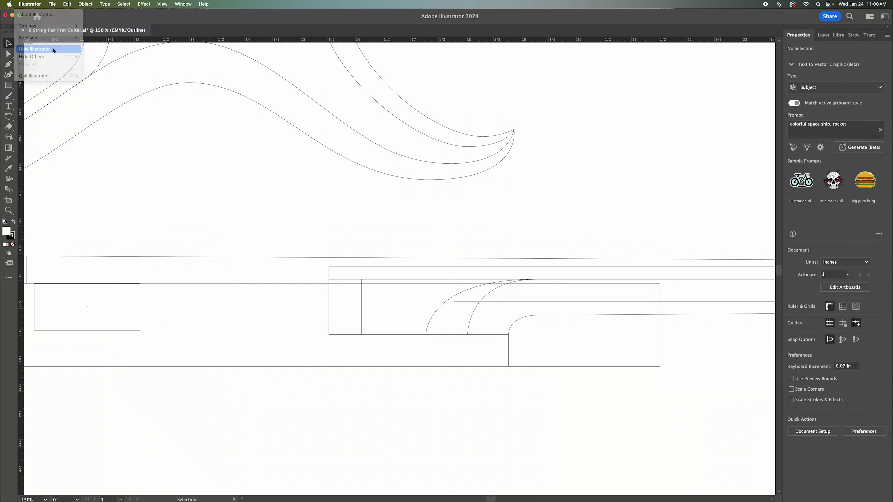
left_click(53, 51)
Step: Extrude the closed neck pocket outline straight down as an open surface, with an extrusion distance of -0.9219
right_click_drag(455, 322, 441, 313)
scroll(443, 231, "up", 5)
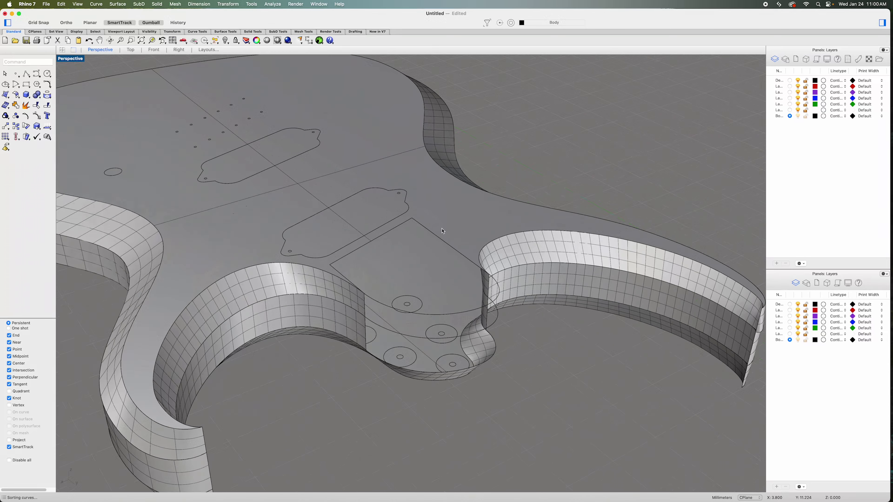
left_click(443, 242)
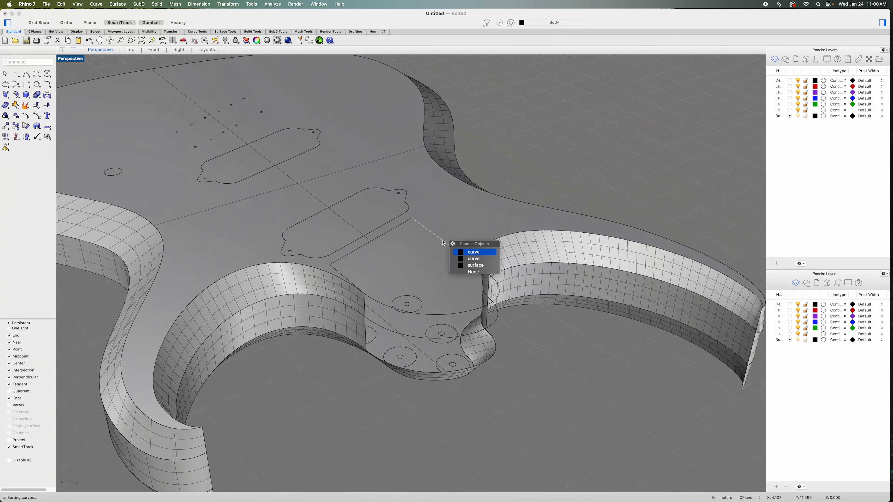
left_click(473, 259)
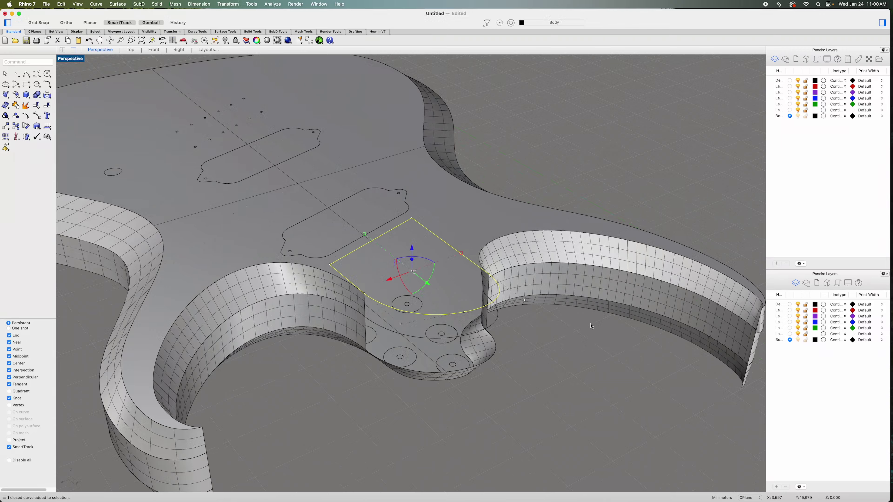
right_click_drag(586, 366, 585, 365)
left_click(117, 4)
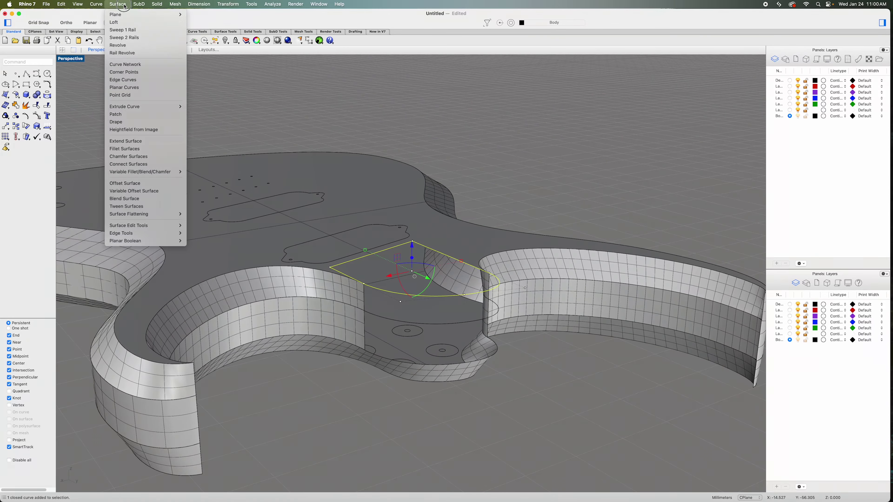
mouse_move(155, 106)
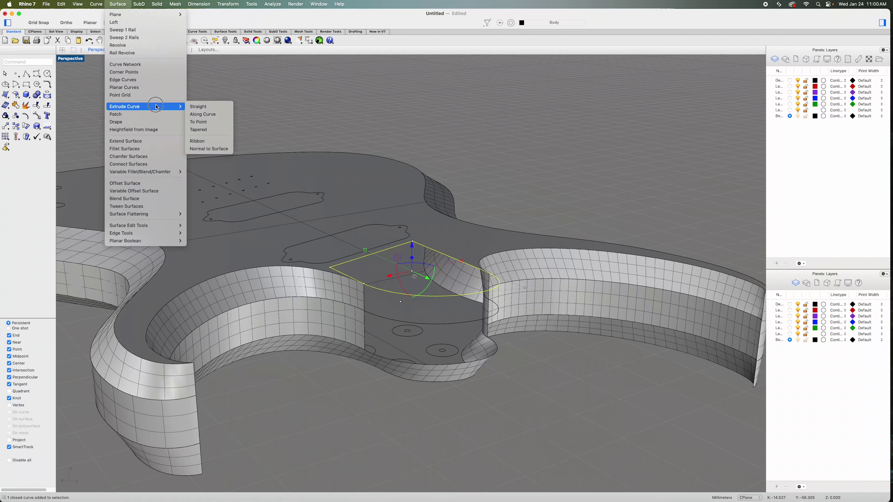
left_click(205, 108)
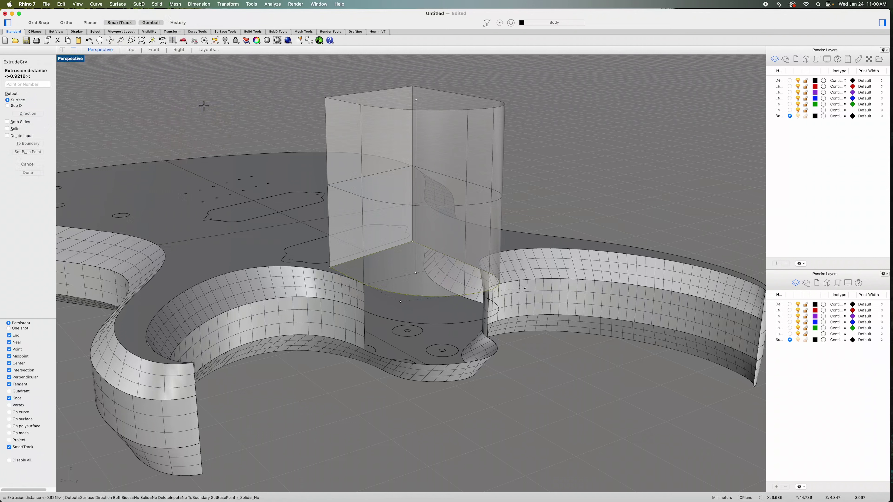
type("-.9219")
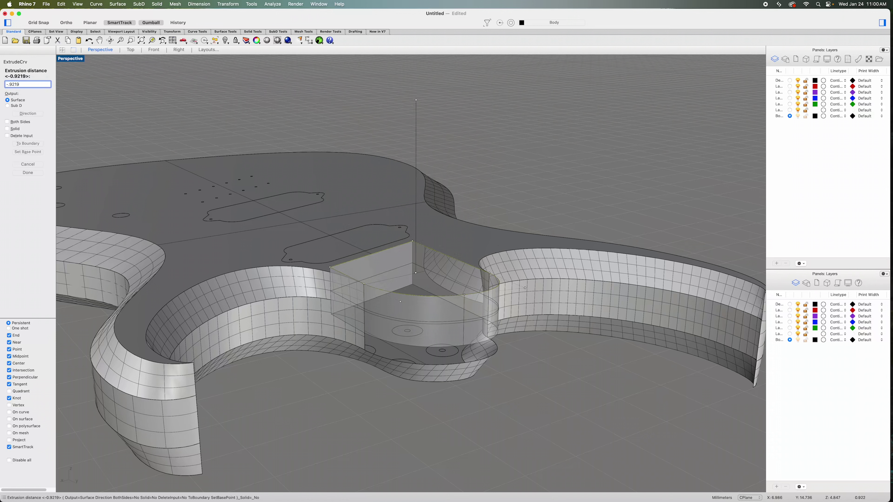
key("Return")
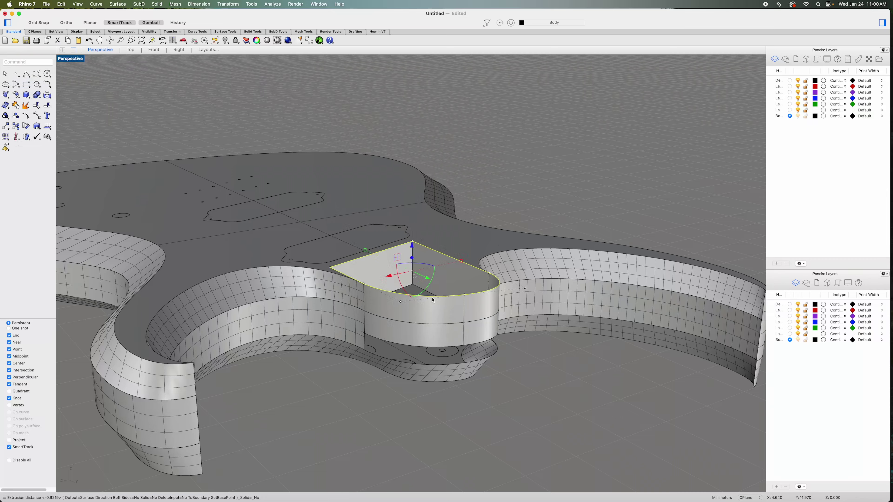
Step: Move the closed neck pocket outline down to the bottom edge of the extruded pocket walls
mouse_move(541, 387)
right_mouse_down()
mouse_move(528, 404)
mouse_move(521, 391)
mouse_move(540, 387)
right_mouse_up()
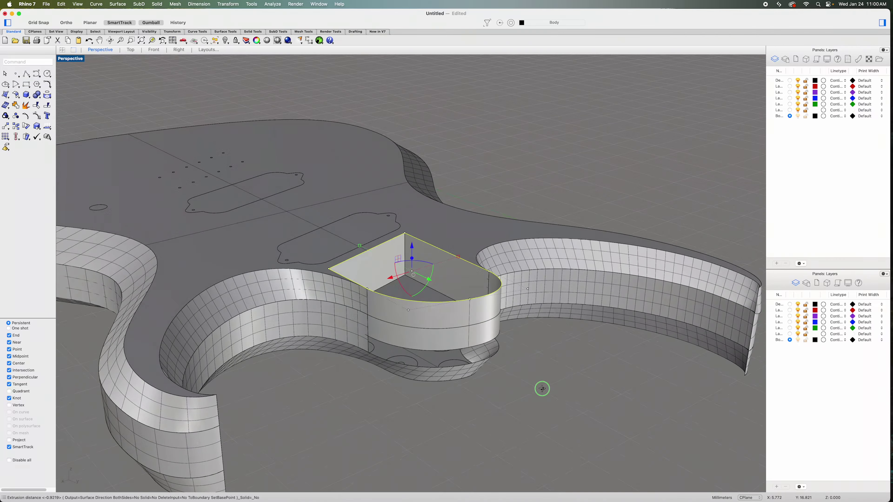
left_click(412, 247)
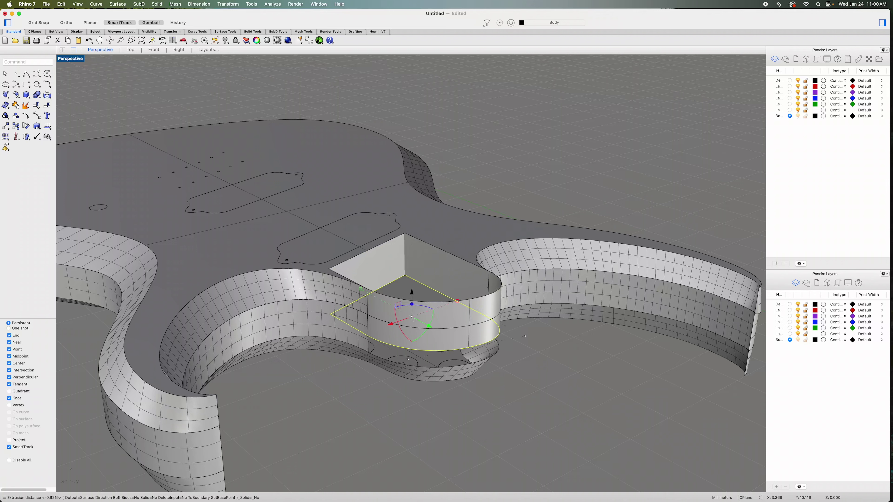
right_click_drag(548, 352, 354, 359)
scroll(553, 382, "up", 5)
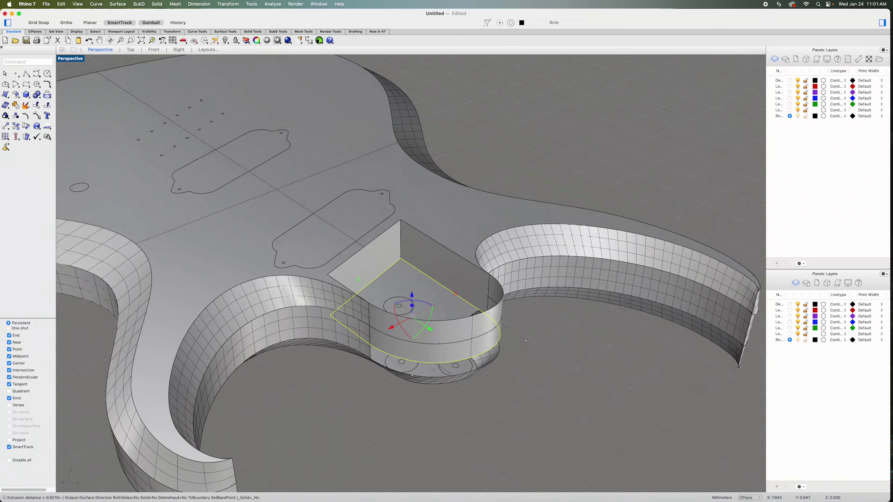
Step: Create a planar surface from the closed neck pocket outline at the bottom edge of the pocket walls
left_click(9, 96)
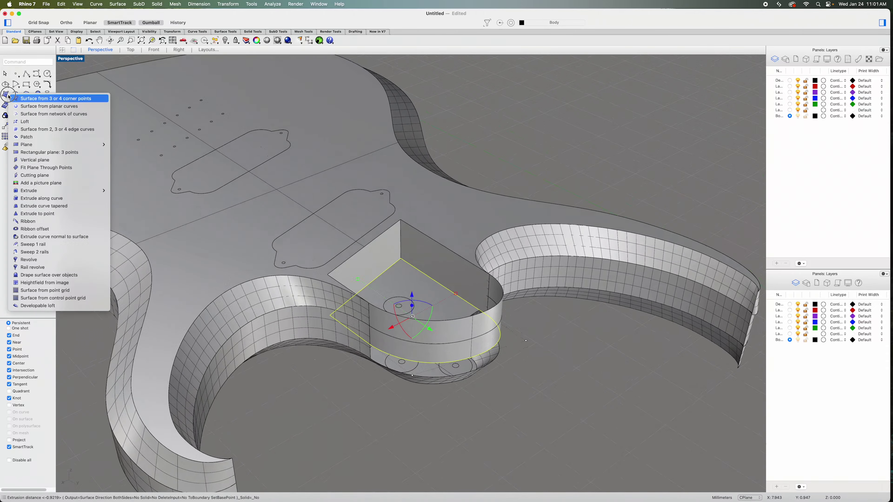
left_click(50, 106)
right_click_drag(352, 317, 428, 433)
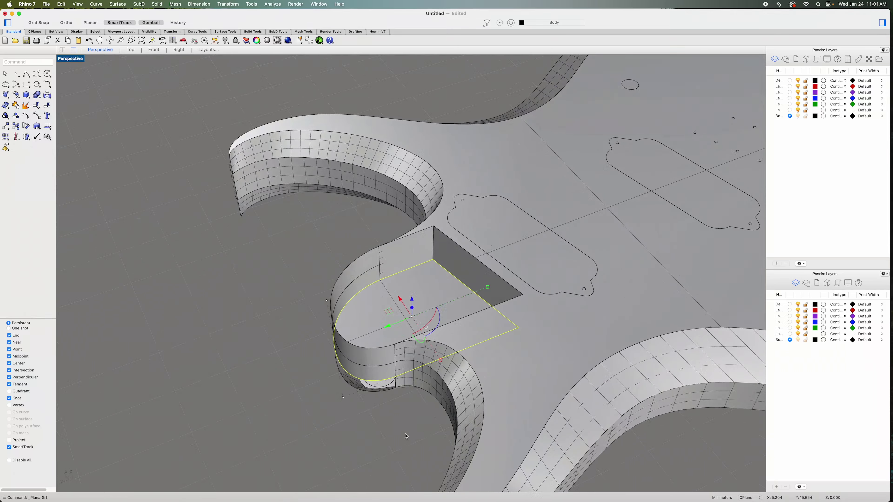
right_click_drag(309, 415, 329, 396)
right_click_drag(543, 225, 311, 159)
right_click_drag(238, 153, 386, 201)
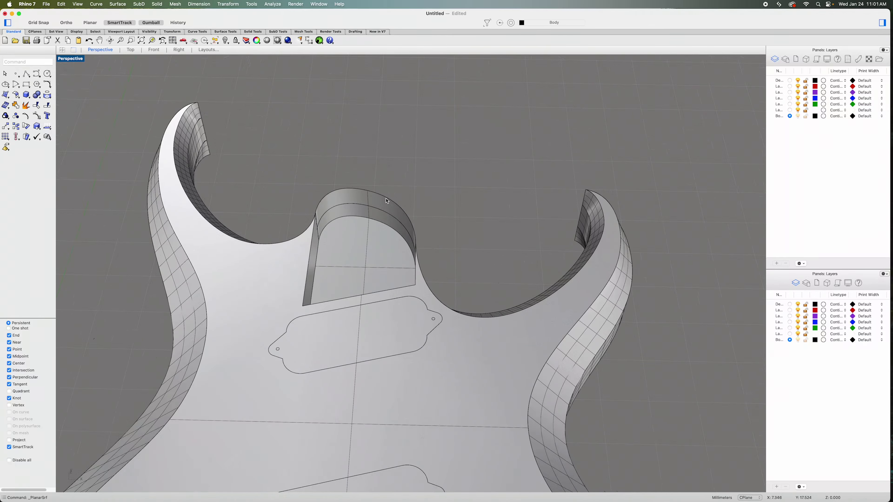
Step: Explode the neck pocket wall extrusion into separate surfaces and delete the rounded wall at its open end
left_click(379, 210)
left_click(409, 220)
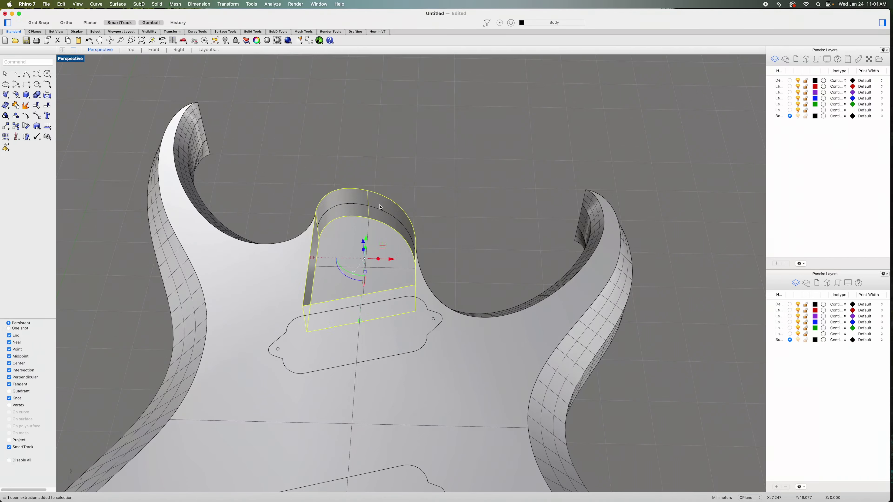
mouse_move(436, 205)
right_mouse_down()
mouse_move(389, 211)
mouse_move(444, 203)
right_mouse_up()
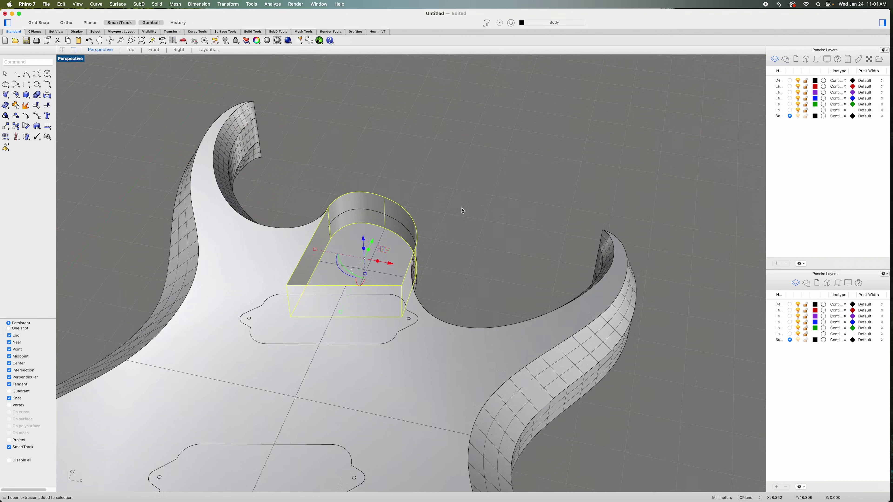
left_click(27, 105)
left_click(420, 144)
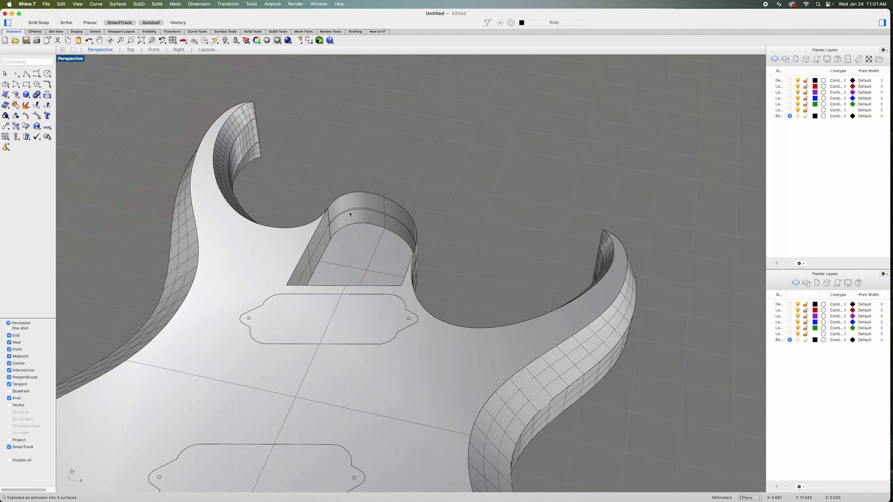
left_click(356, 209)
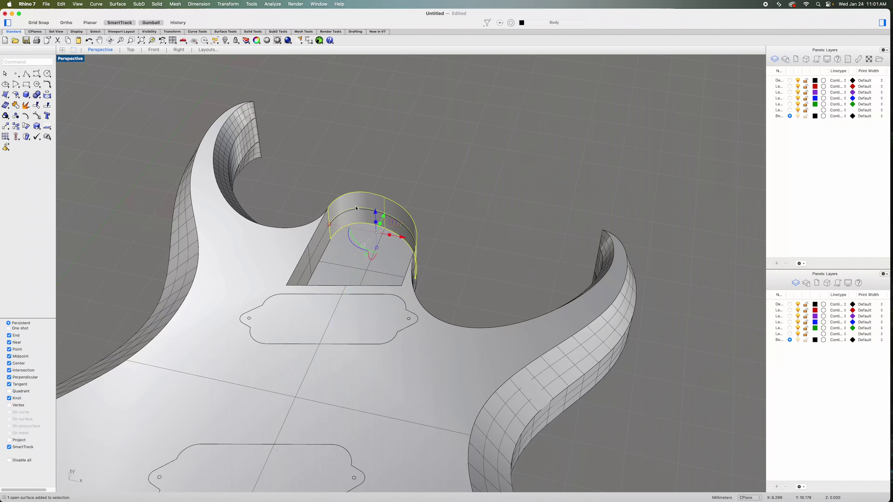
key("Delete")
right_click_drag(356, 209, 466, 230)
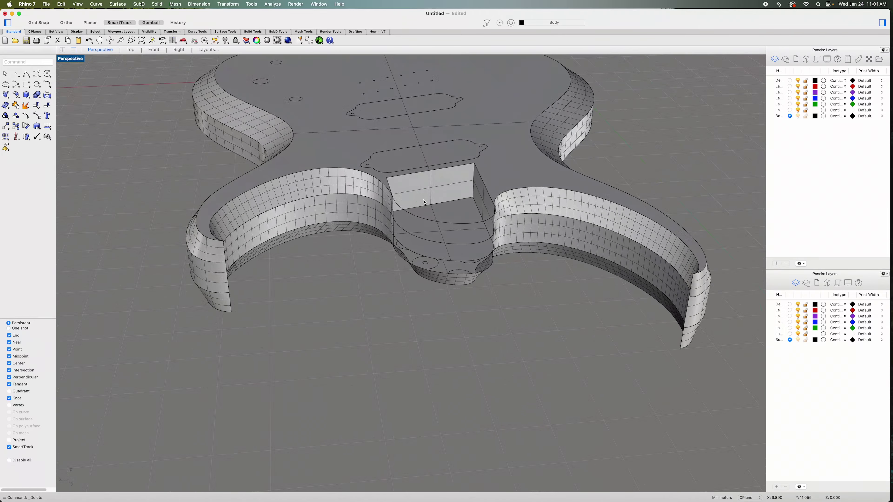
Step: Delete the leftover contour curve segments crossing the open rounded end above the neck pocket floor
left_click(464, 225)
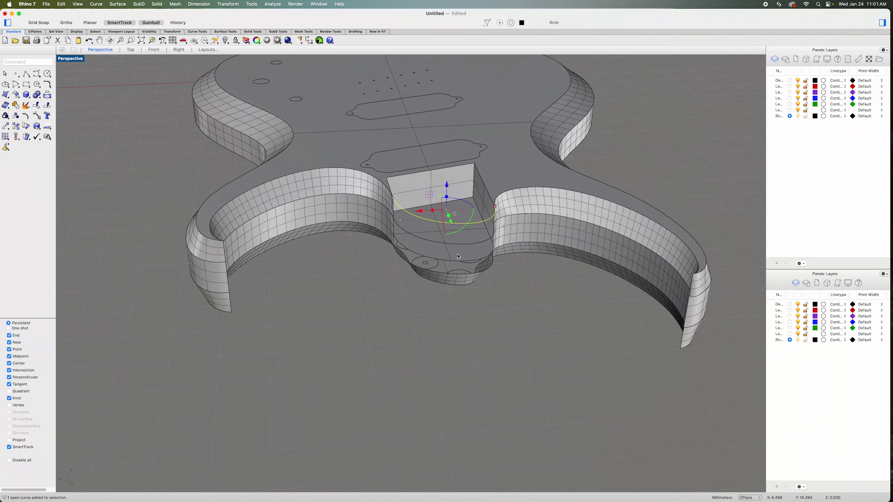
left_click(464, 246)
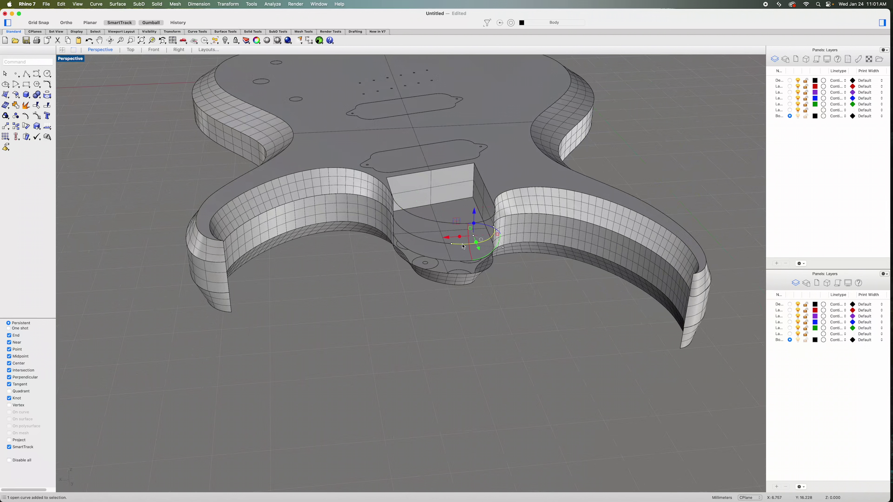
key("Escape")
left_click(486, 222)
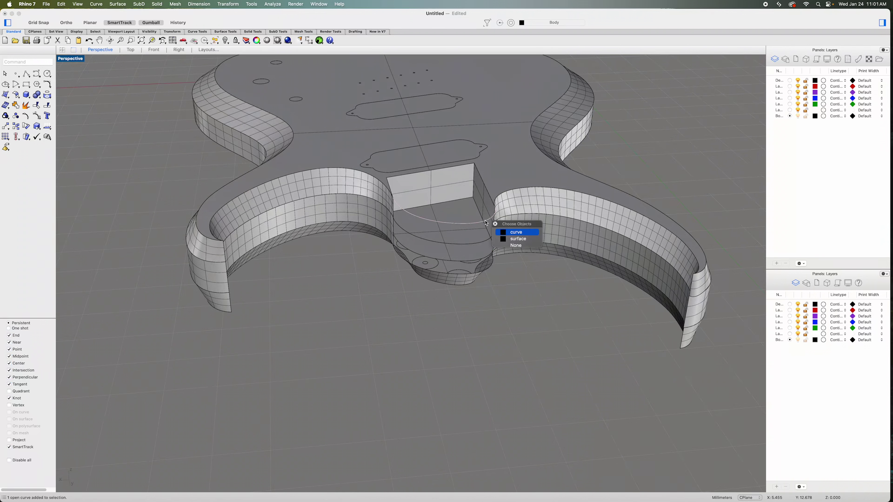
key("Delete")
left_click(478, 244)
key("Delete")
left_click(435, 244)
key("Delete")
Step: Delete the outline curve along the edge of the neck pocket floor, keeping the floor surface
right_click_drag(481, 291, 470, 265)
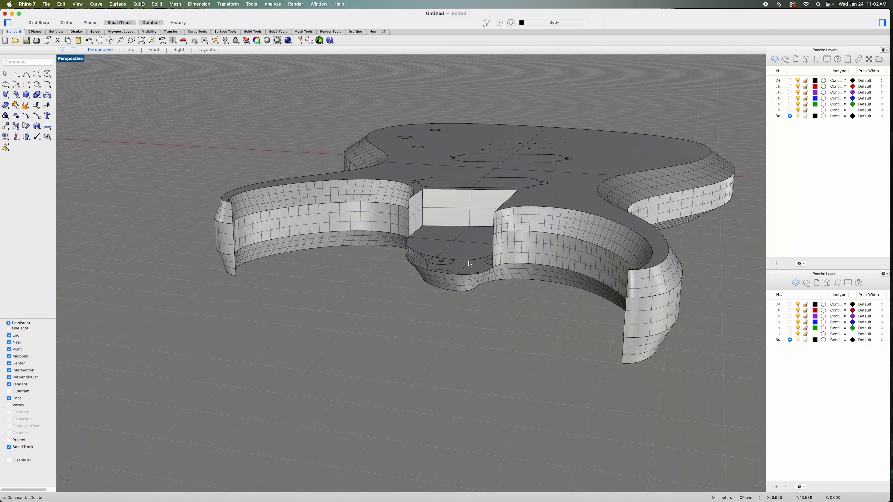
left_click(469, 263)
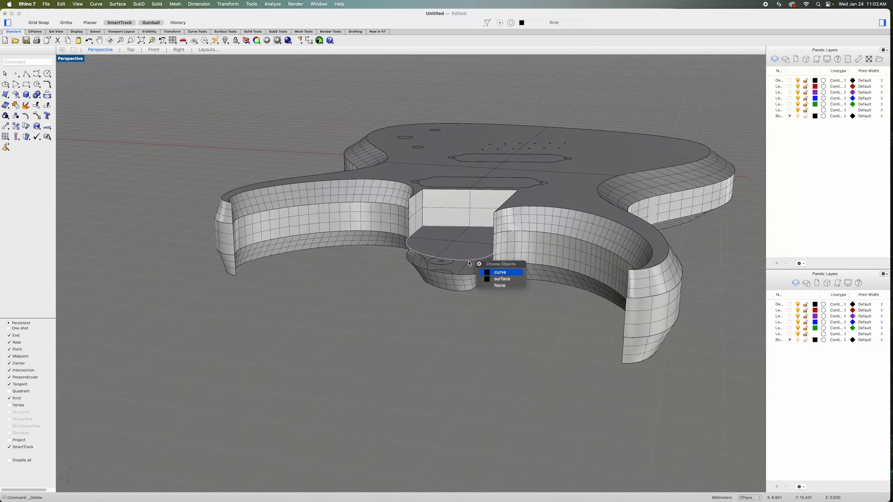
left_click(499, 272)
key("Delete")
Step: Explode the lower body contour curve that runs around the horns and neck heel into segments
right_click_drag(451, 302, 513, 314)
left_click(451, 285)
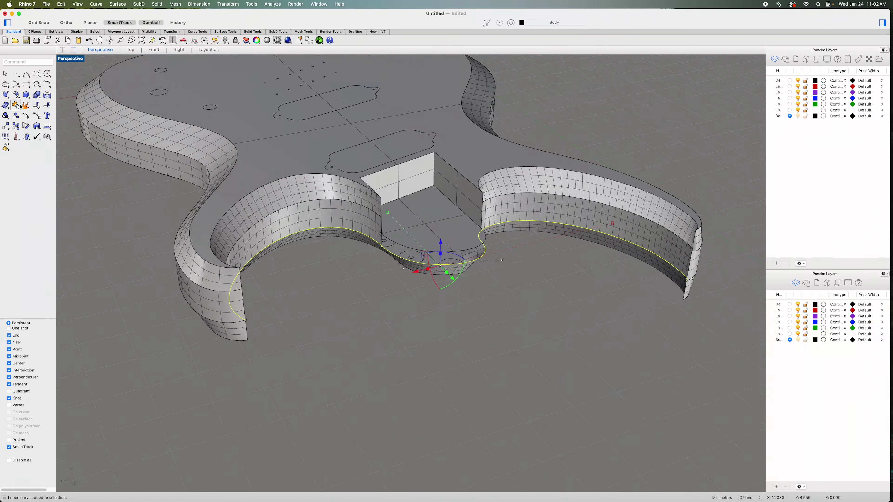
left_click(16, 116)
left_click(392, 292)
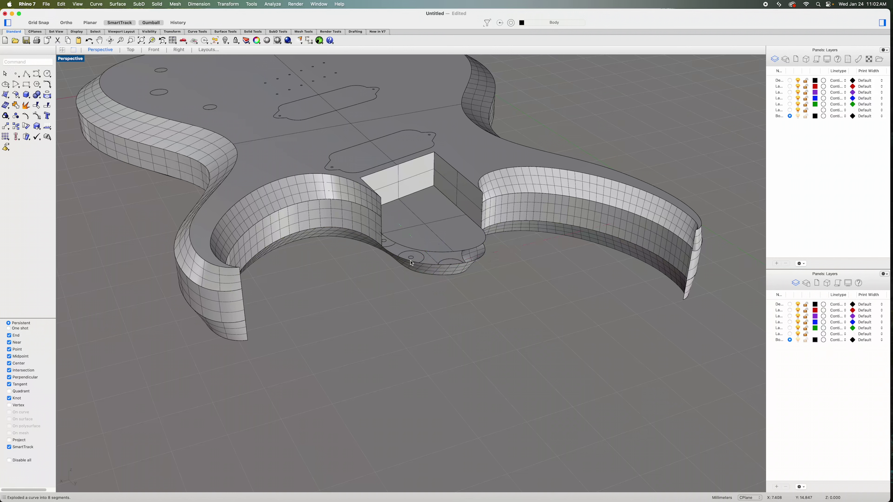
Step: Join the two contour segments around the rounded neck heel into one open curve
left_click(412, 264)
left_click(445, 273)
left_click(461, 266)
left_click(488, 274)
right_click_drag(488, 275, 568, 299)
type("join")
key("Return")
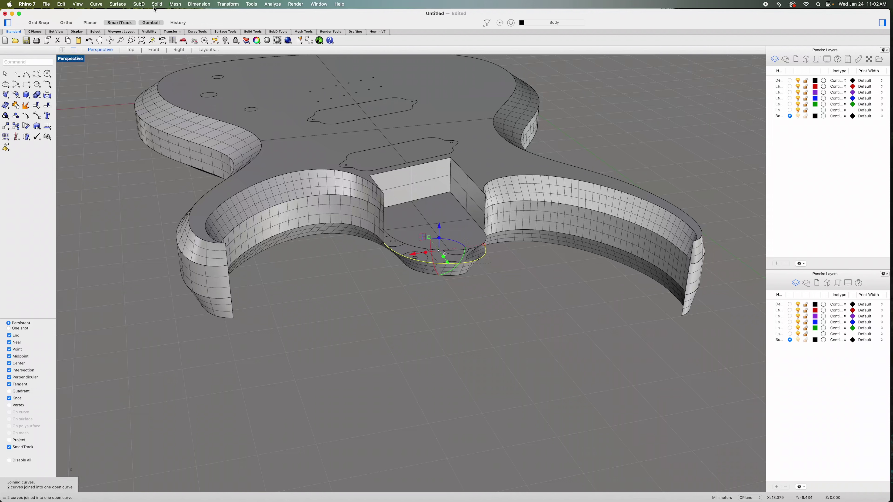
Step: Extrude the joined neck heel curve straight up as an open surface to the corner of the pocket floor
left_click(119, 5)
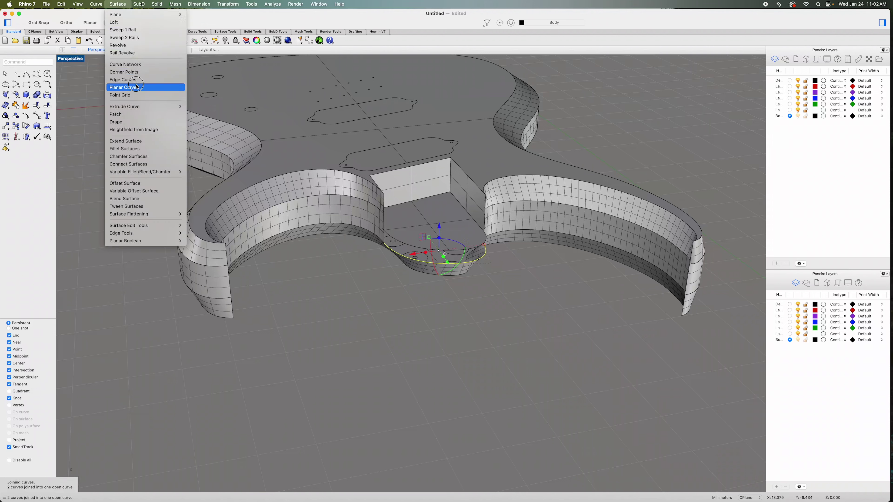
left_click(329, 206)
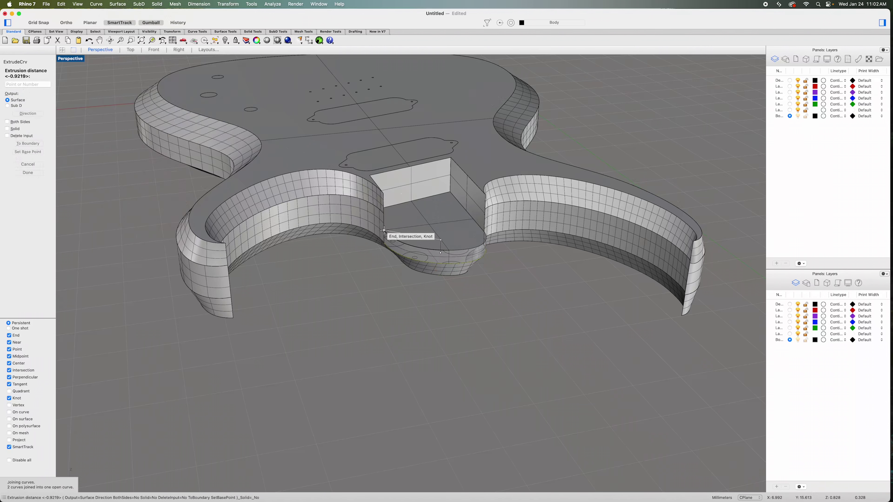
scroll(383, 230, "up", 5)
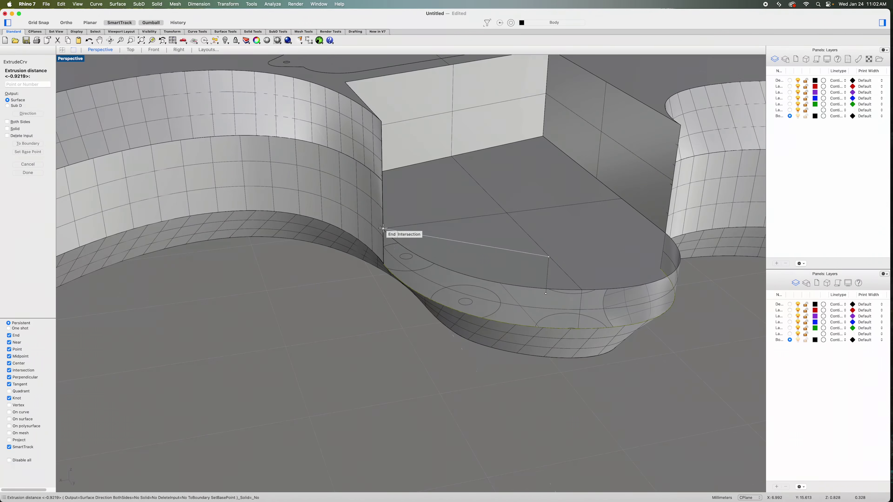
left_click(384, 229)
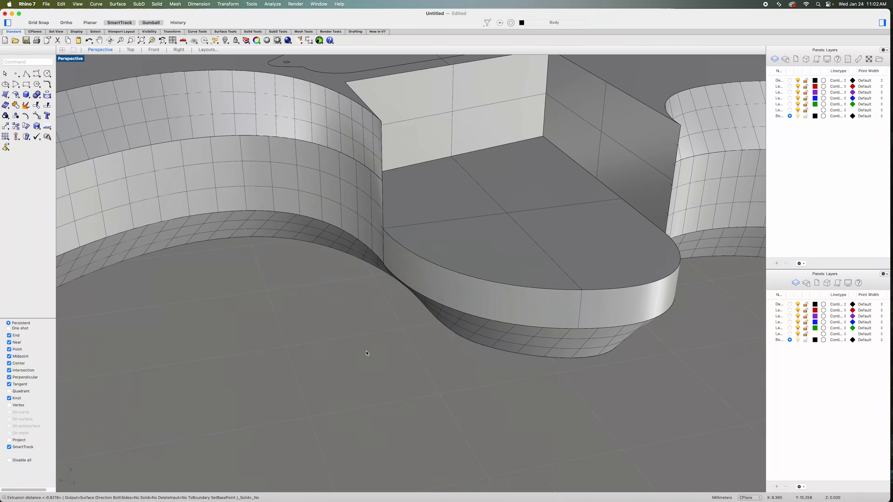
scroll(366, 354, "down", 6)
left_click(397, 381)
Step: Extrude both pickup outlines straight down as solids with a distance of -0.875, and delete the source outlines
mouse_move(397, 381)
right_mouse_down()
mouse_move(379, 364)
mouse_move(352, 387)
mouse_move(385, 377)
mouse_move(407, 383)
right_mouse_up()
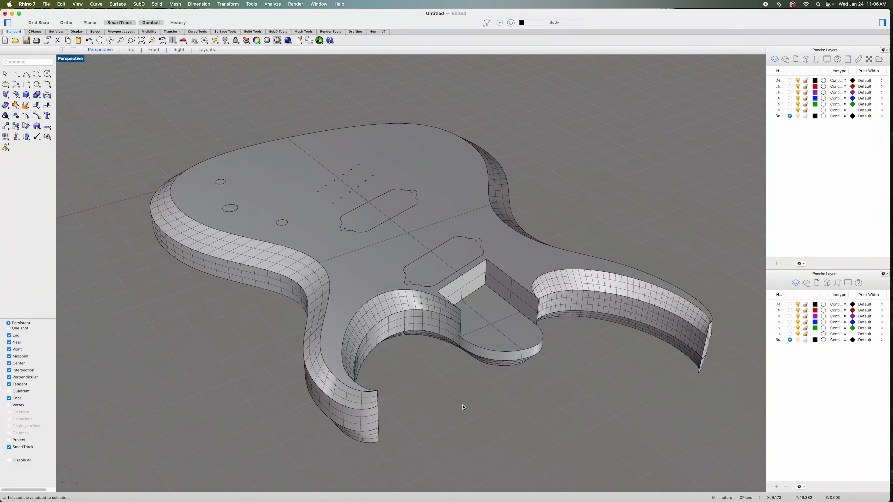
left_click(448, 280)
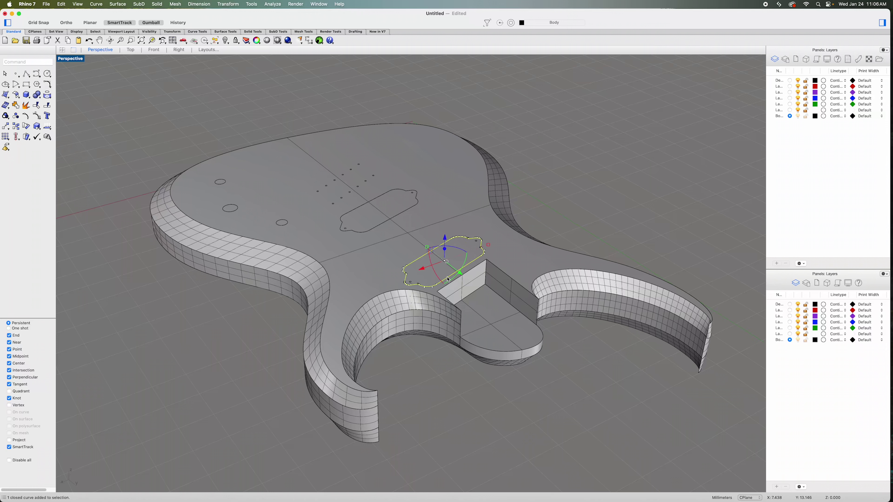
left_click(386, 224, "shift")
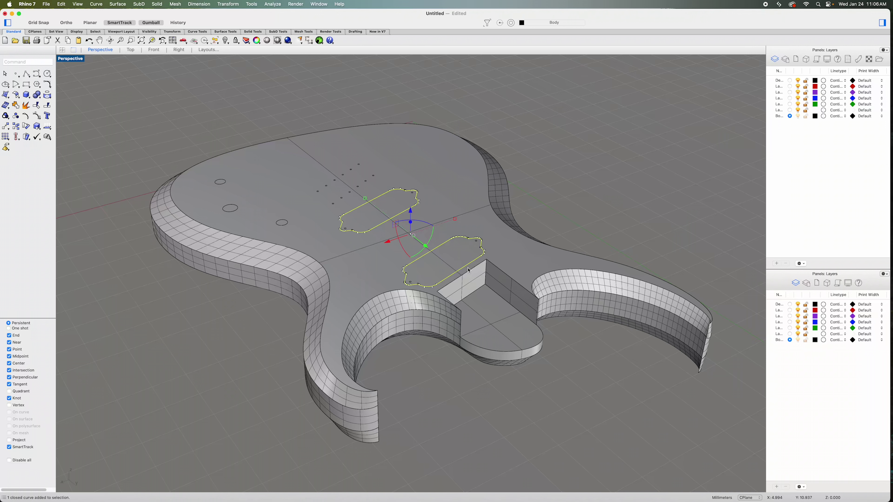
left_click(157, 4)
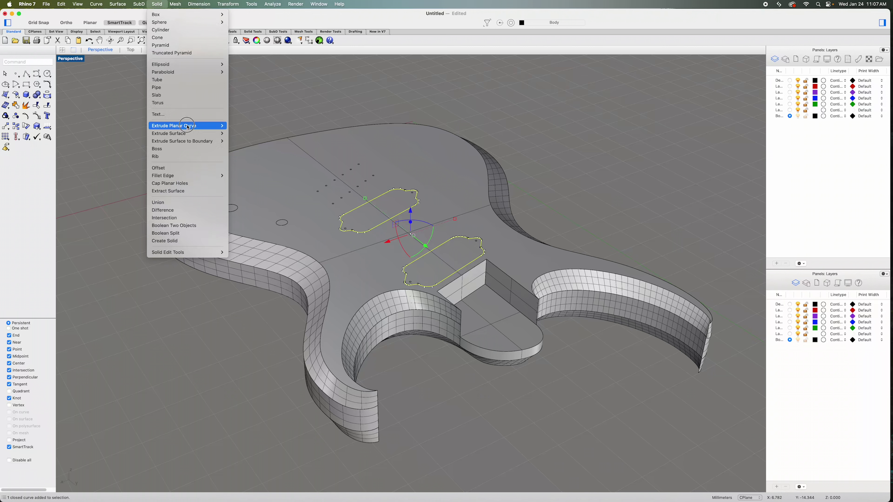
mouse_move(197, 126)
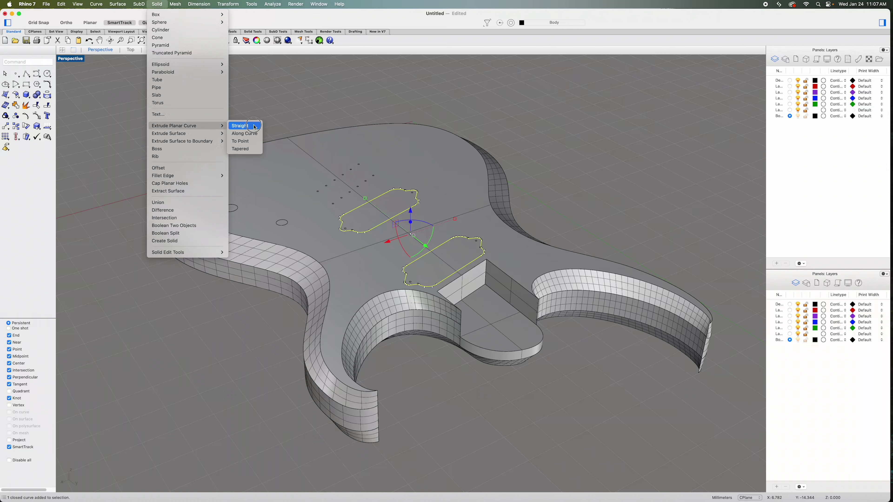
left_click(243, 126)
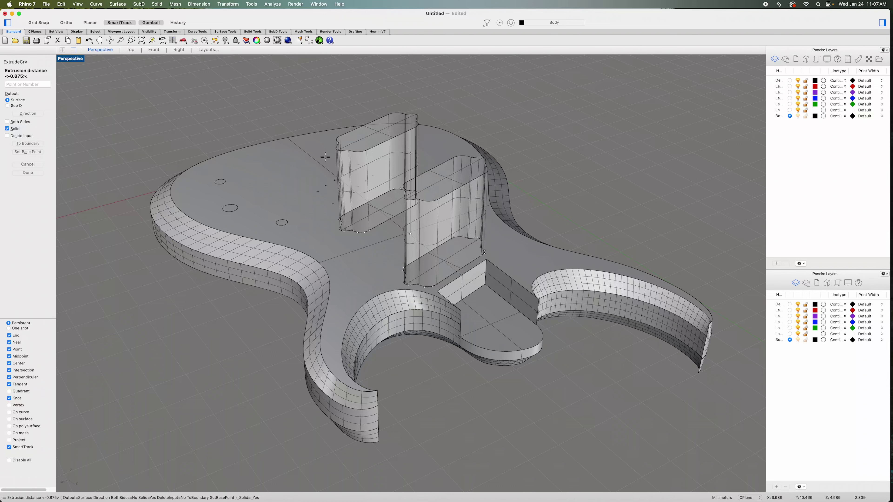
type("-")
type(".875")
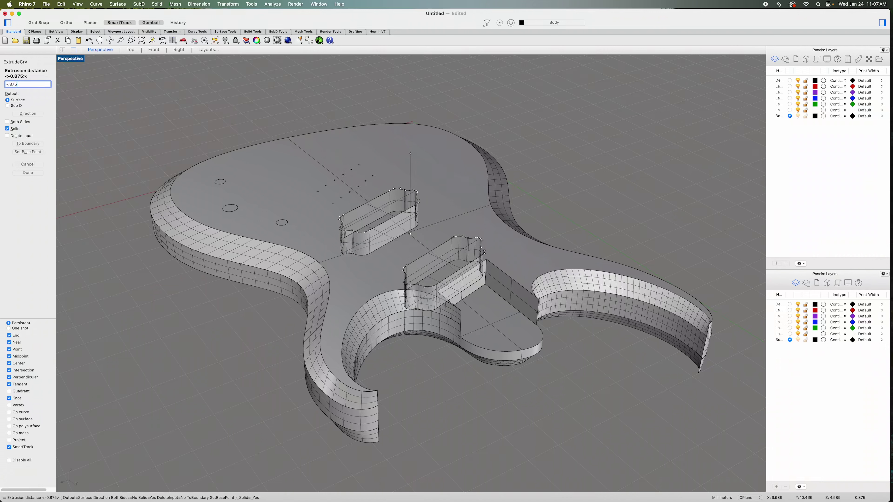
key("Return")
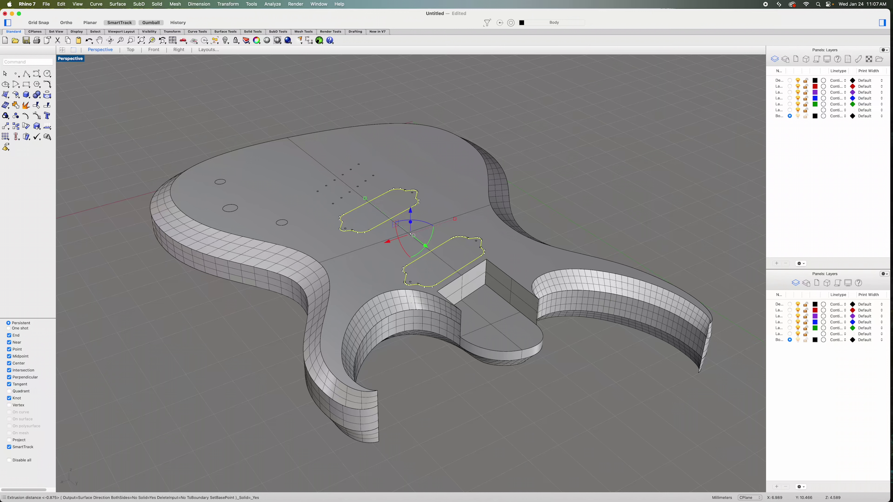
key("Return")
key("Delete")
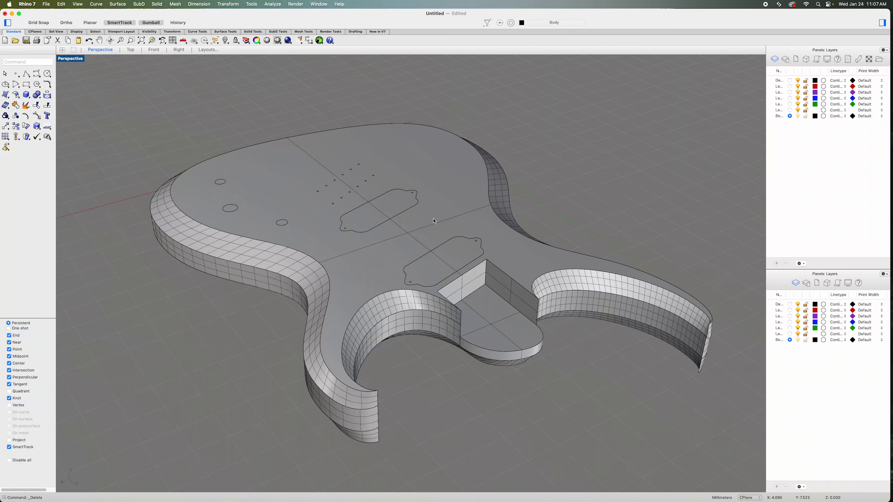
Step: Explode the pickup solid beside the neck pocket and rejoin its walls and floor into one polysurface, deleting the separate top face
scroll(469, 262, "up", 3)
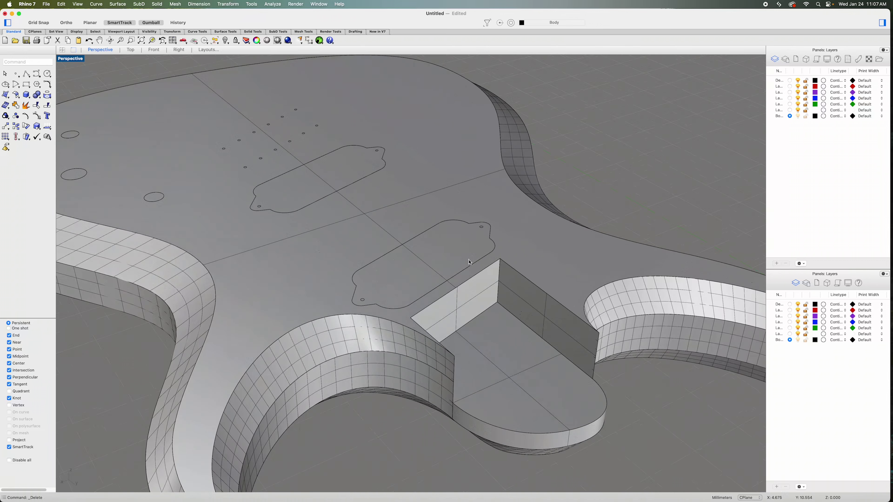
scroll(469, 262, "down", 5)
scroll(457, 253, "up", 4)
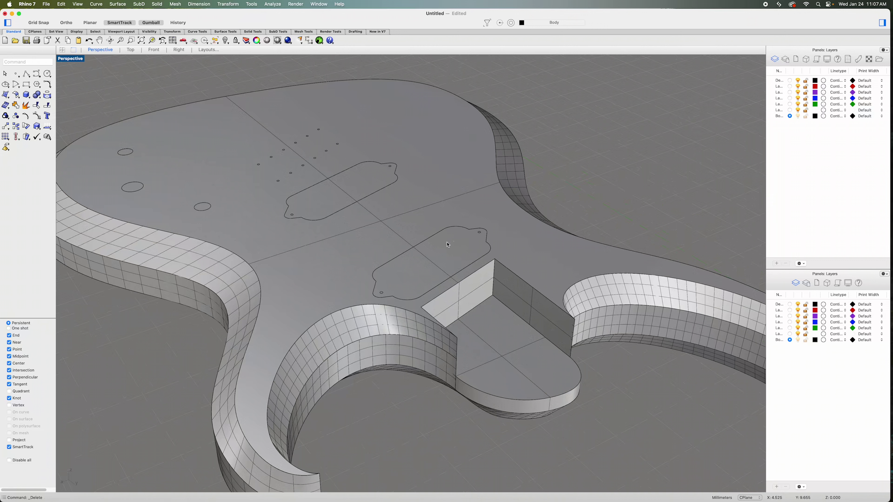
left_click(422, 298)
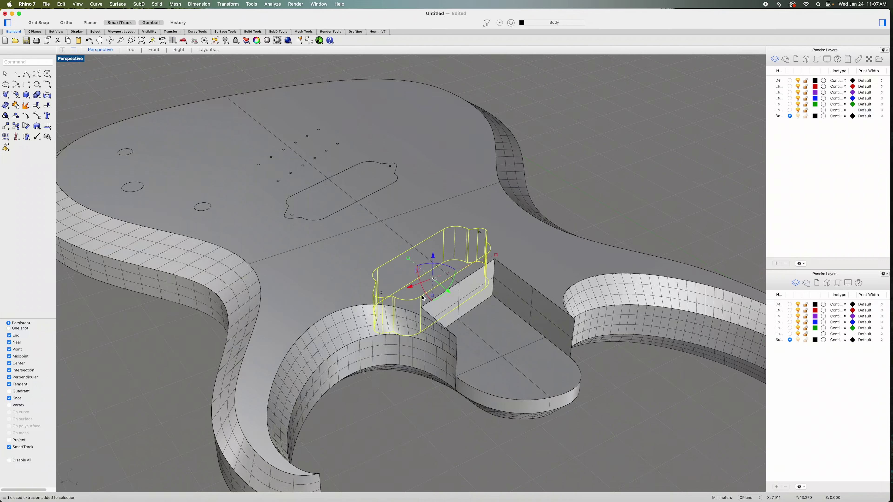
scroll(535, 335, "up", 10)
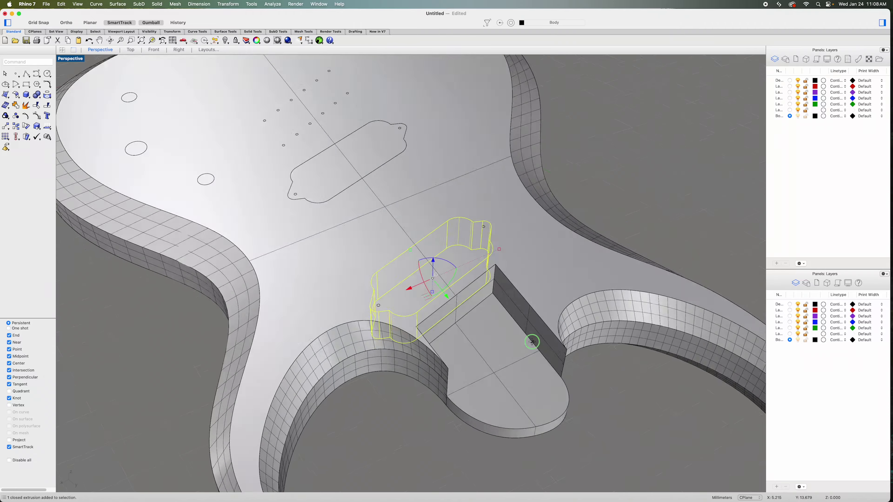
scroll(561, 332, "down", 10)
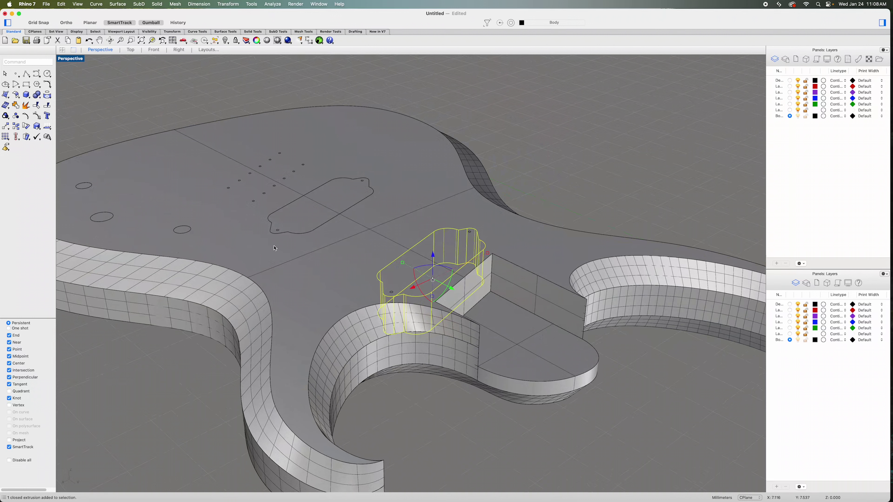
left_click(26, 104)
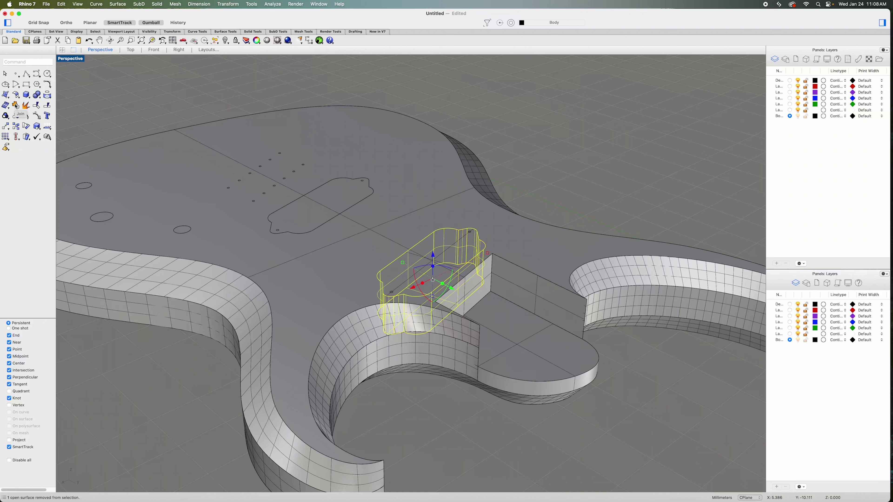
left_click(16, 107)
key("Delete")
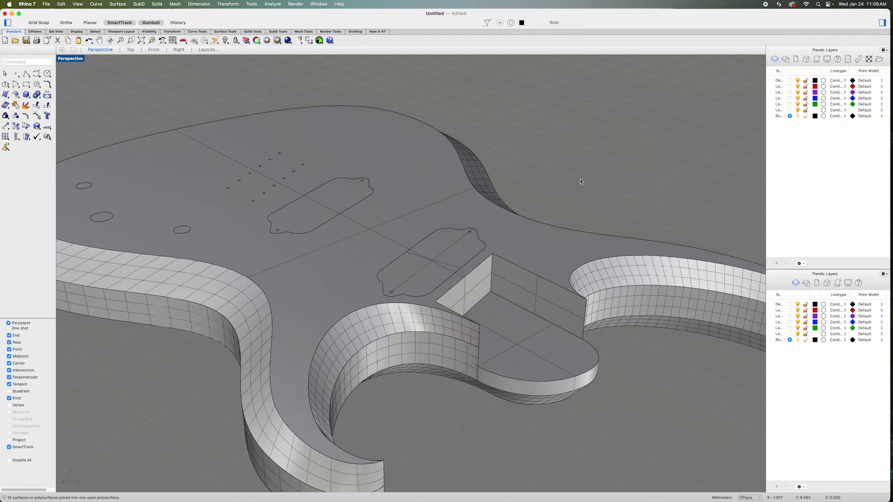
left_click(451, 249)
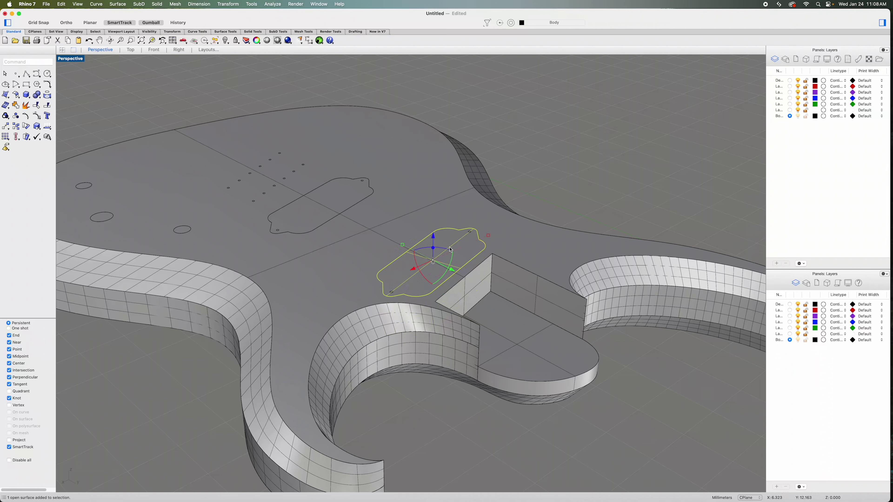
key("Delete")
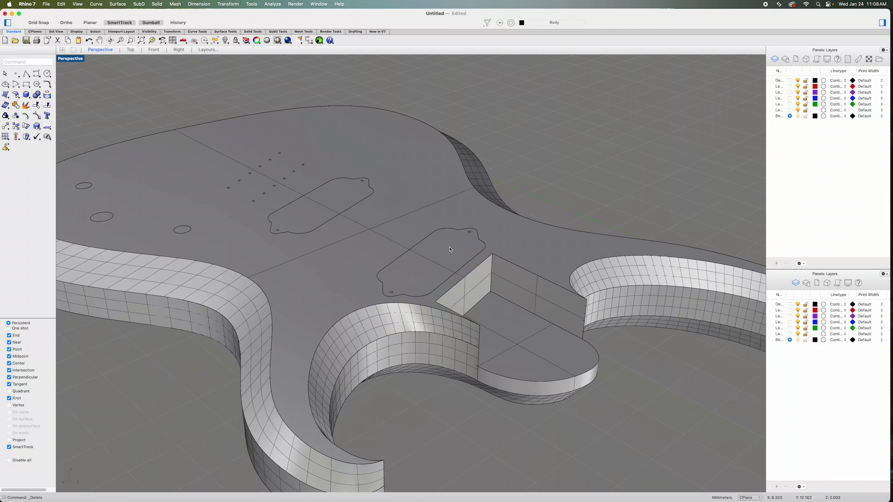
Step: Trim the body's top surface inside the neck-side pickup outline, using the open pickup polysurface as the cutting object
left_click(460, 272)
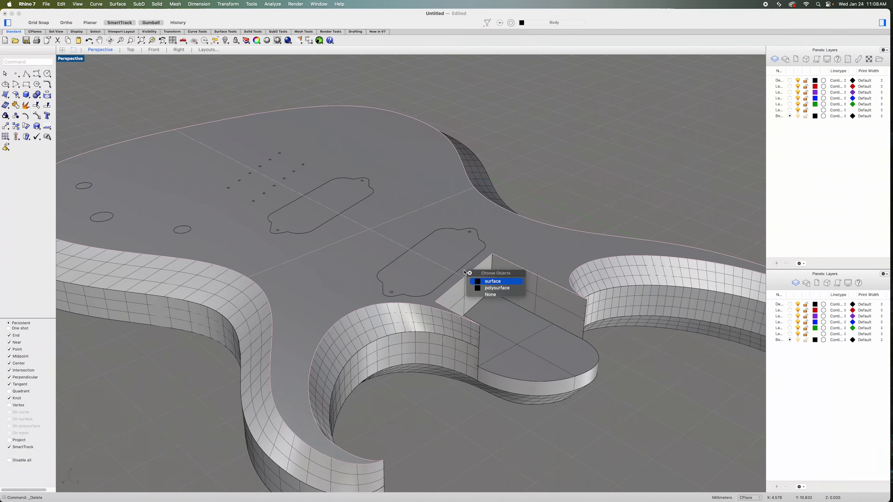
left_click(506, 288)
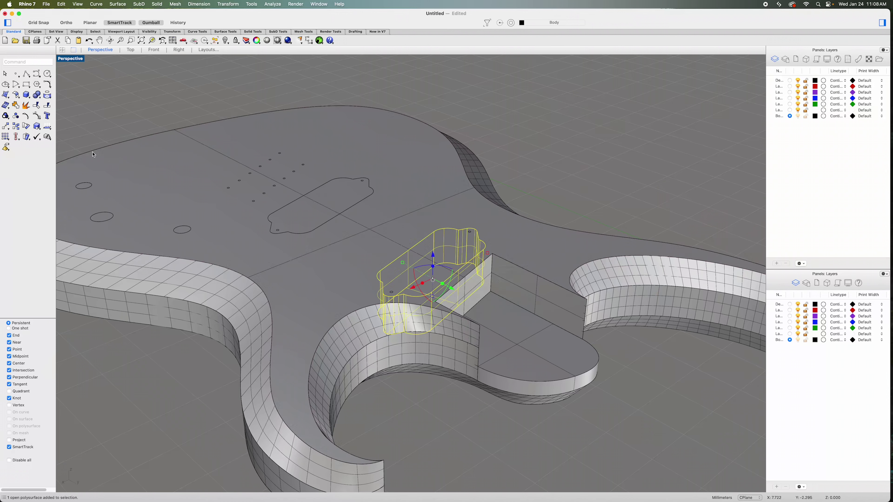
left_click(36, 105)
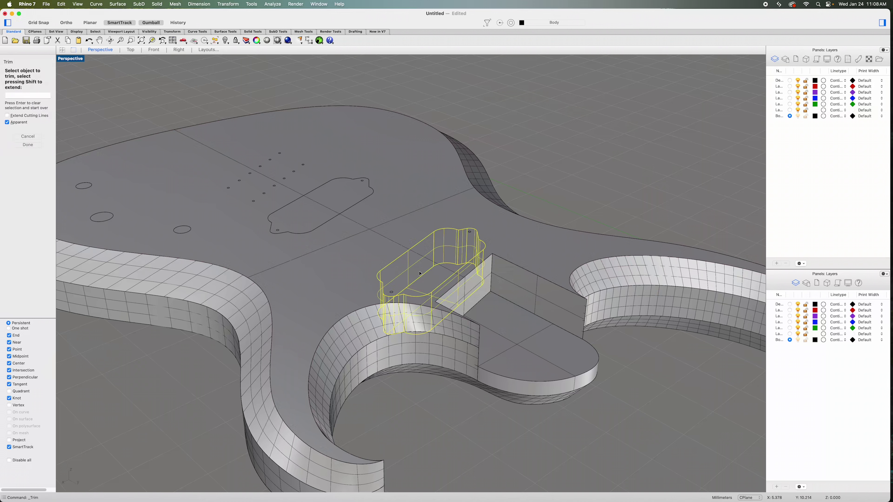
left_click(430, 273)
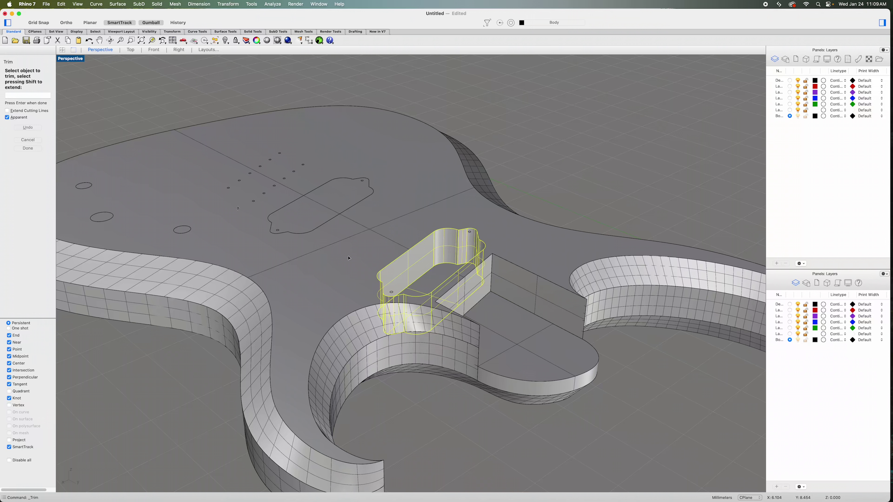
left_click(36, 148)
left_click(521, 138)
Step: Select the extruded solid of the bridge-side pickup
mouse_move(521, 138)
right_mouse_down()
mouse_move(542, 155)
mouse_move(573, 152)
mouse_move(575, 144)
mouse_move(548, 137)
mouse_move(518, 141)
mouse_move(511, 153)
mouse_move(576, 165)
mouse_move(552, 149)
mouse_move(566, 154)
mouse_move(520, 153)
mouse_move(534, 138)
right_mouse_up()
left_click(363, 197)
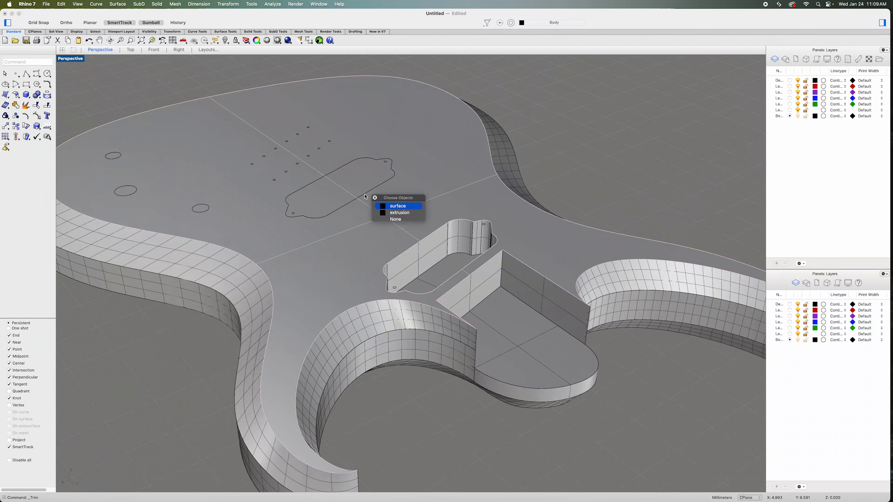
Step: Explode the bridge pickup cavity extrusion and join its surfaces, except the top cap, into one open polysurface
left_click(394, 212)
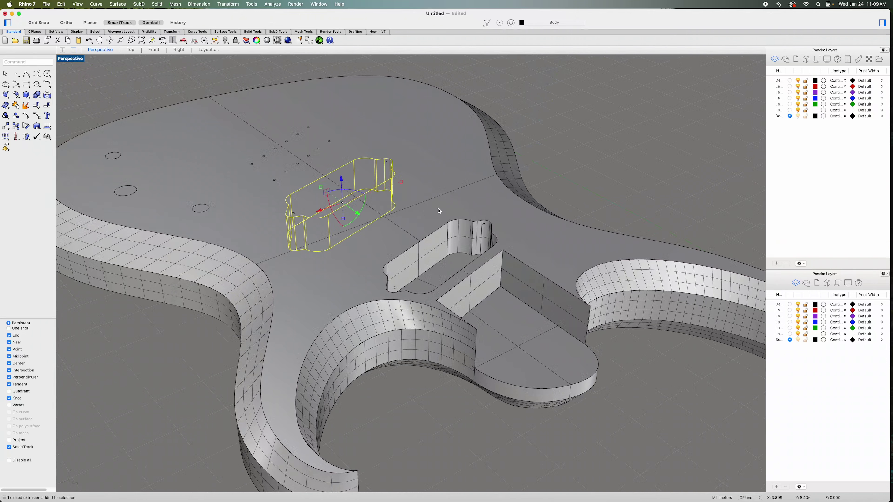
left_click(25, 106)
left_click(361, 180, "super")
left_click(16, 105)
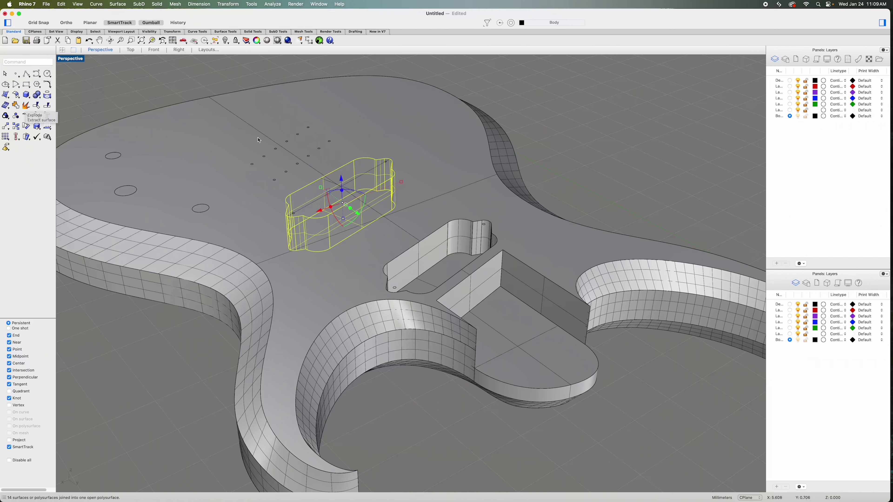
left_click(570, 140)
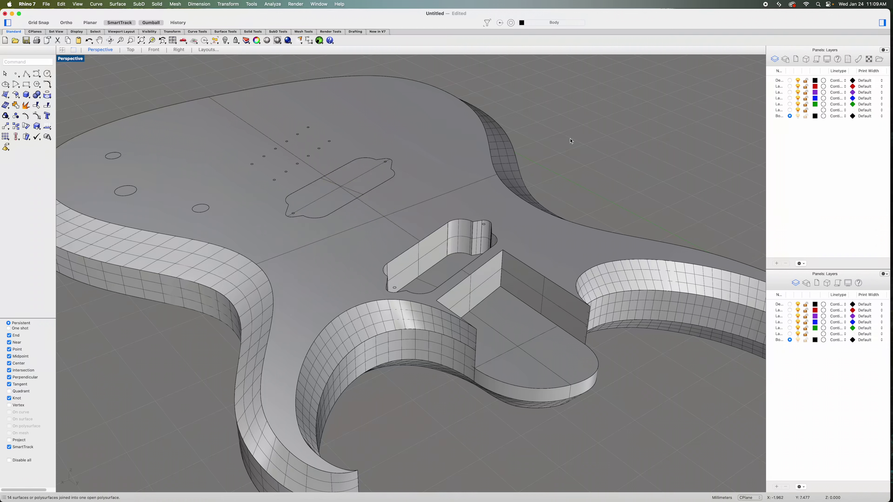
Step: Delete the loose top cap surface covering the bridge pickup cavity
left_click(363, 176)
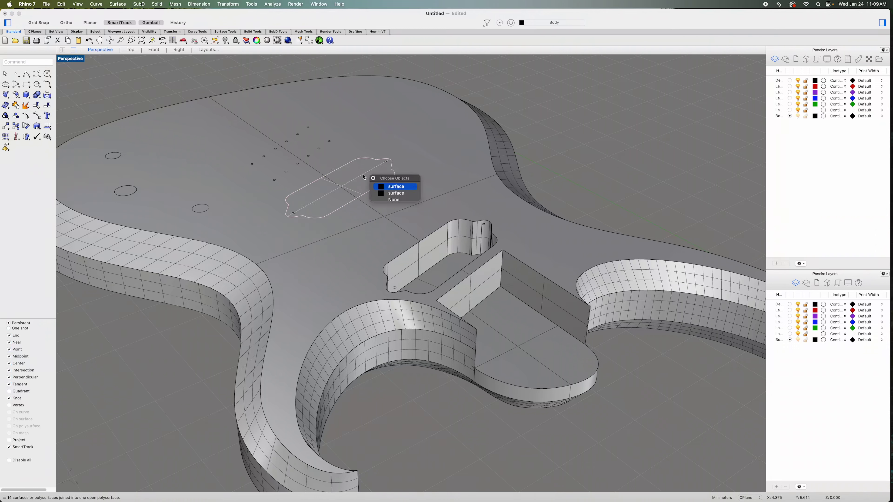
left_click(397, 187)
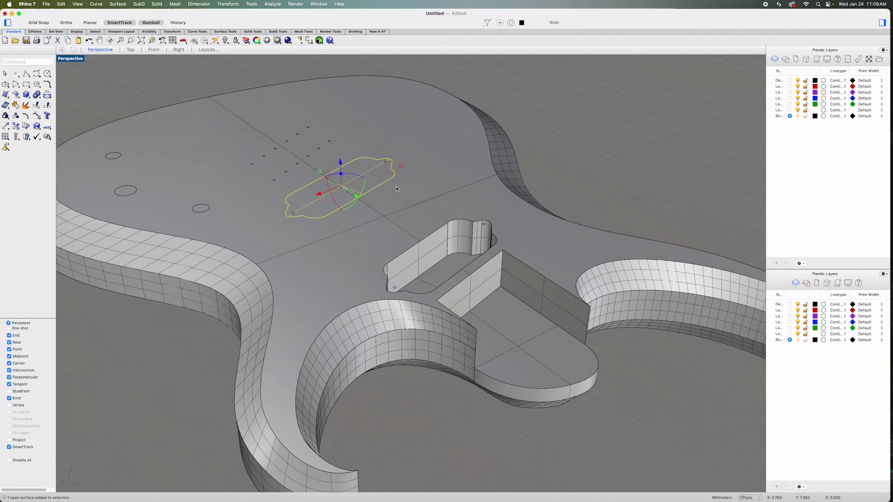
key("Delete")
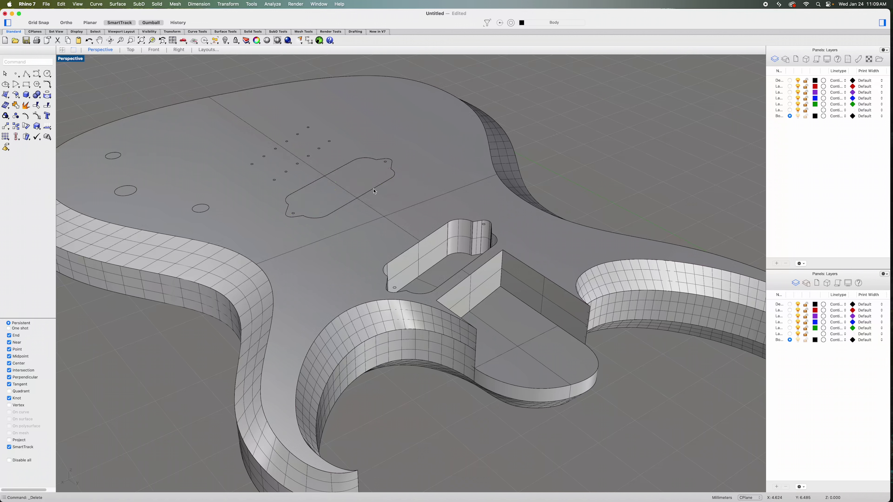
Step: Trim the guitar body's top surface inside the bridge pickup outline, using the cavity polysurface as the cutter
left_click(375, 190)
left_click(405, 205)
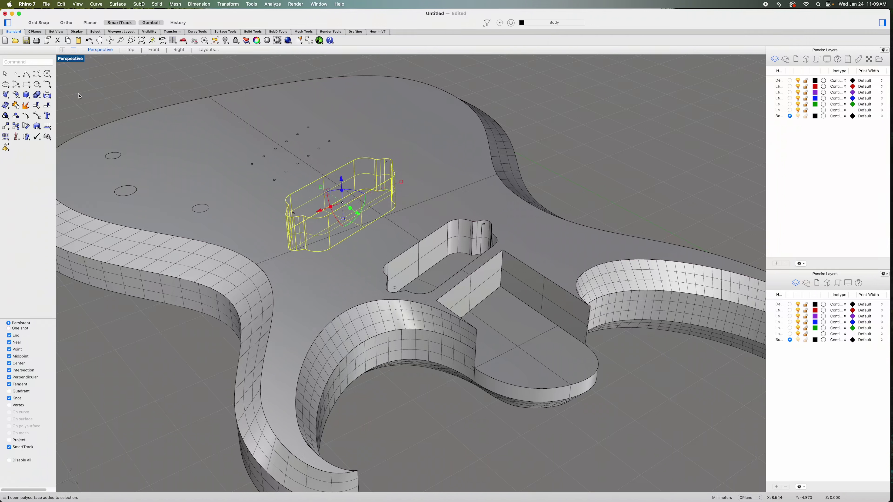
left_click(37, 105)
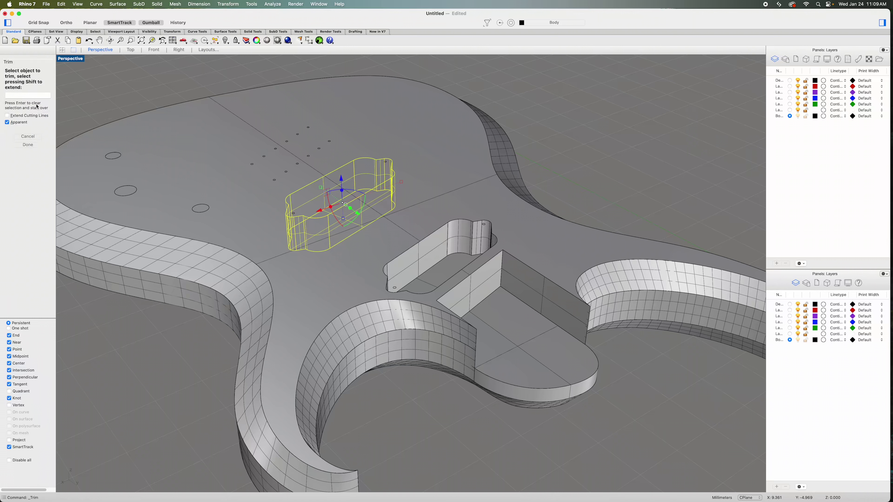
left_click(361, 184)
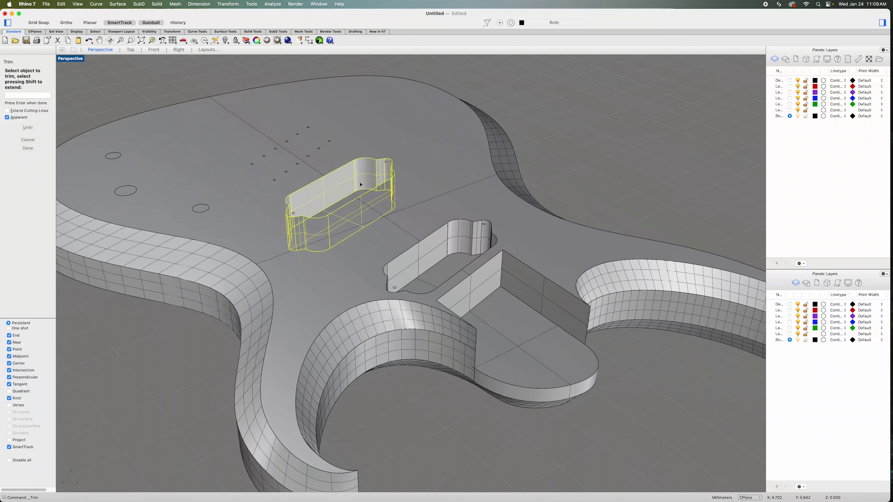
left_click(33, 150)
scroll(549, 149, "up", 3)
left_click(548, 150)
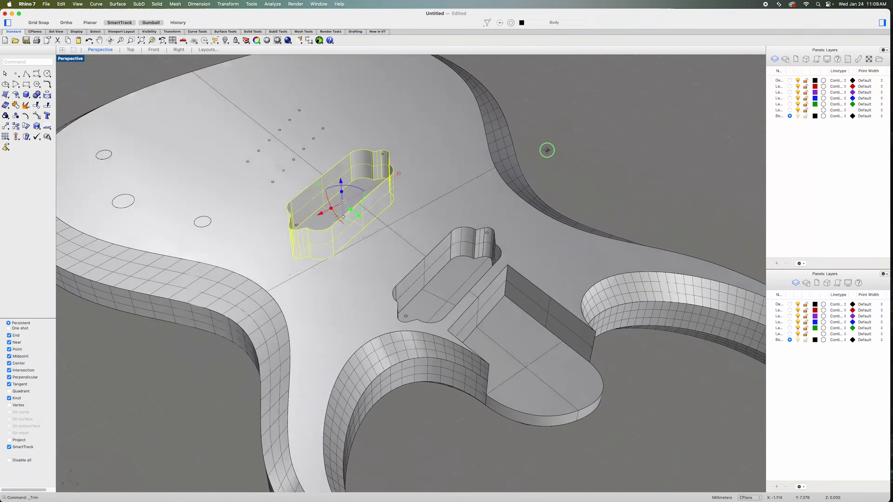
Step: Move the four small screw-hole circles of both pickup cavities by -.875 in the Z direction
scroll(563, 152, "up", 10)
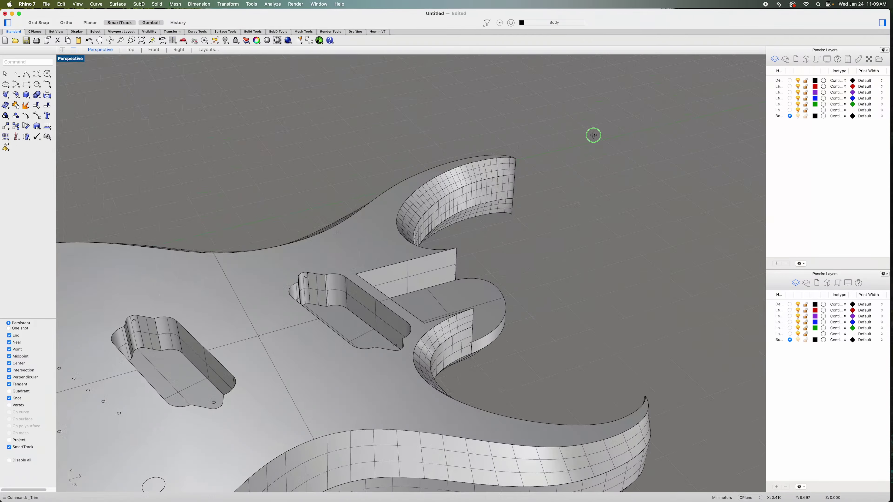
scroll(549, 143, "up", 5)
scroll(561, 137, "down", 3)
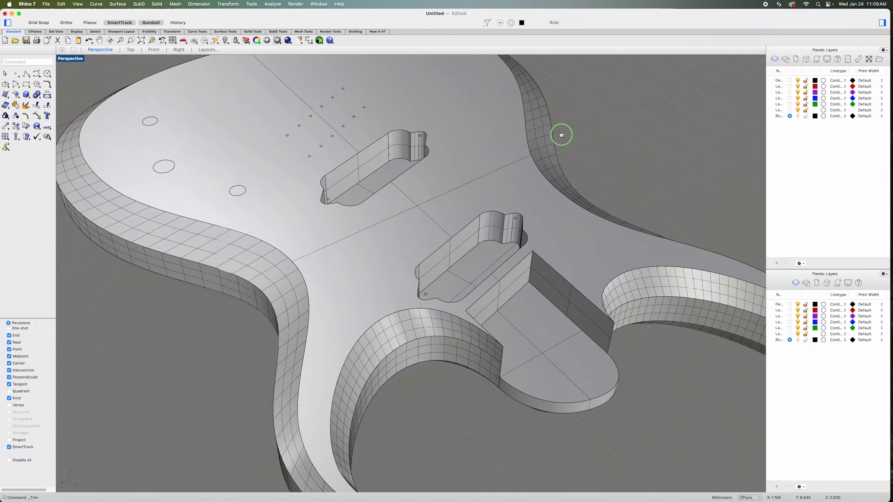
left_click(516, 219)
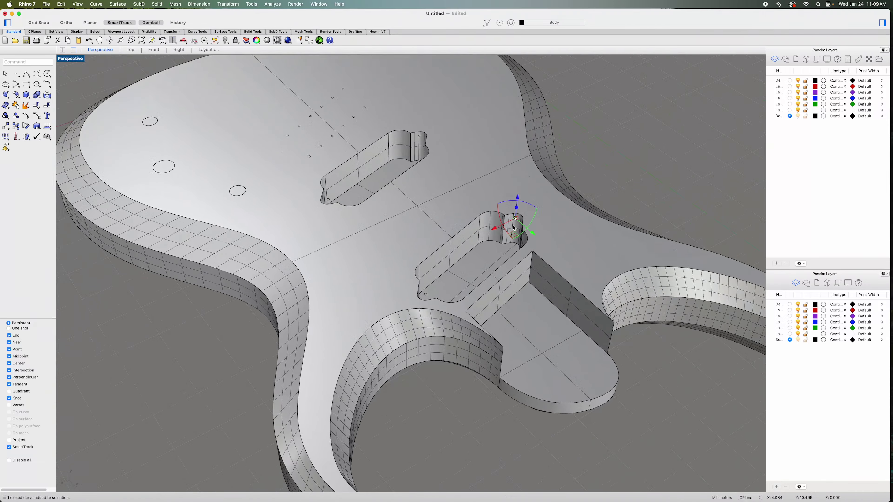
left_click(426, 297, "shift")
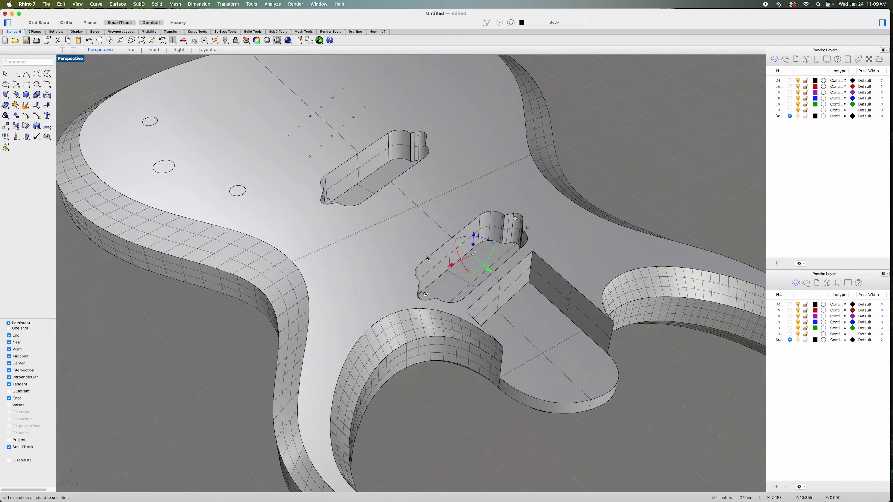
left_click(421, 138, "shift")
left_click(446, 148)
left_click(329, 201, "shift")
mouse_move(448, 181)
right_mouse_down()
mouse_move(463, 191)
mouse_move(460, 185)
right_mouse_up()
left_click(421, 184)
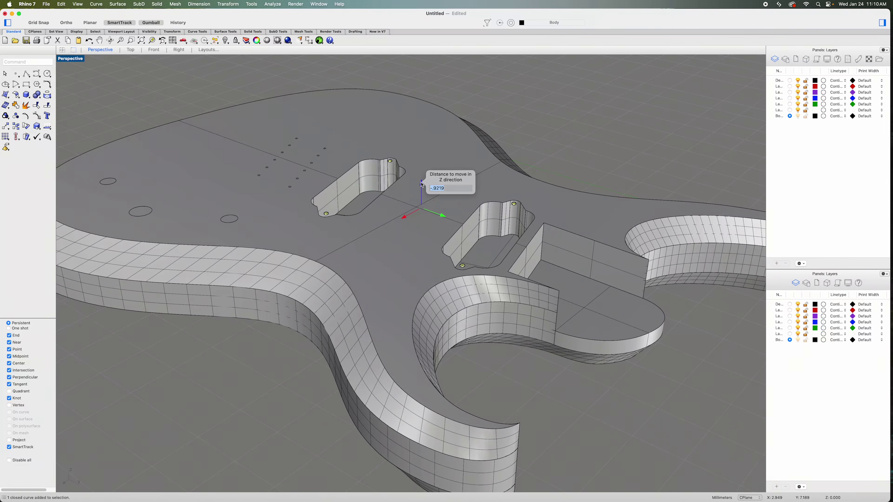
type("-.875")
key("Return")
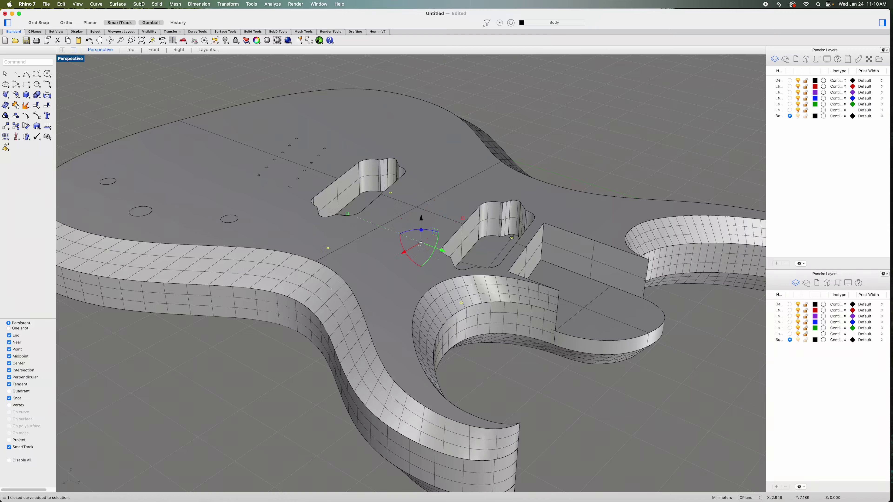
Step: Extrude the four pickup screw-hole circles straight as solids by -.5, and delete the source circles
right_click_drag(529, 156, 340, 153)
right_click_drag(457, 201, 449, 222)
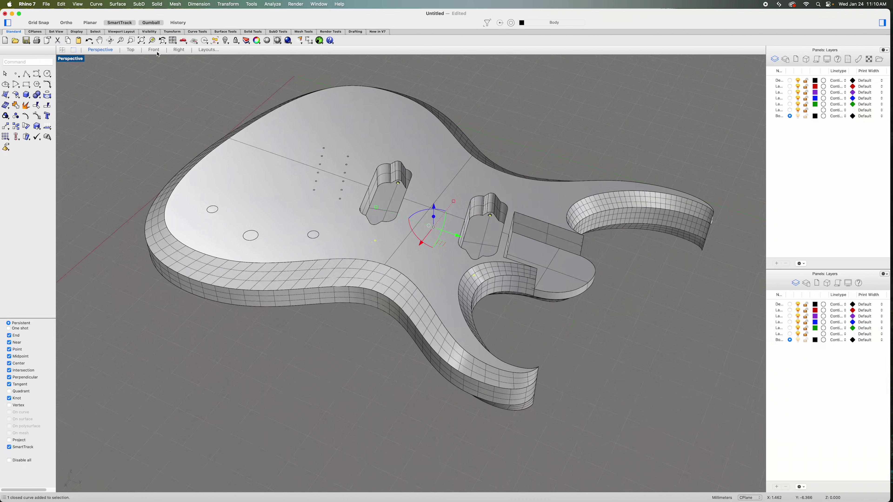
left_click(157, 4)
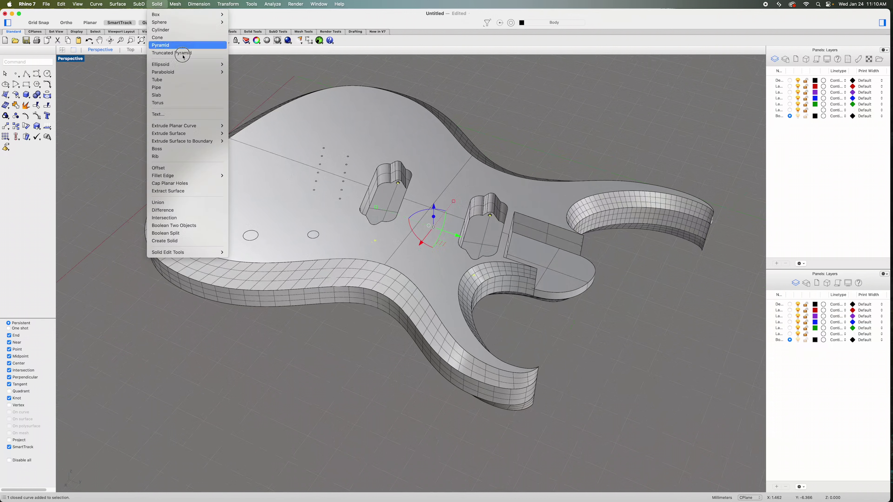
mouse_move(201, 126)
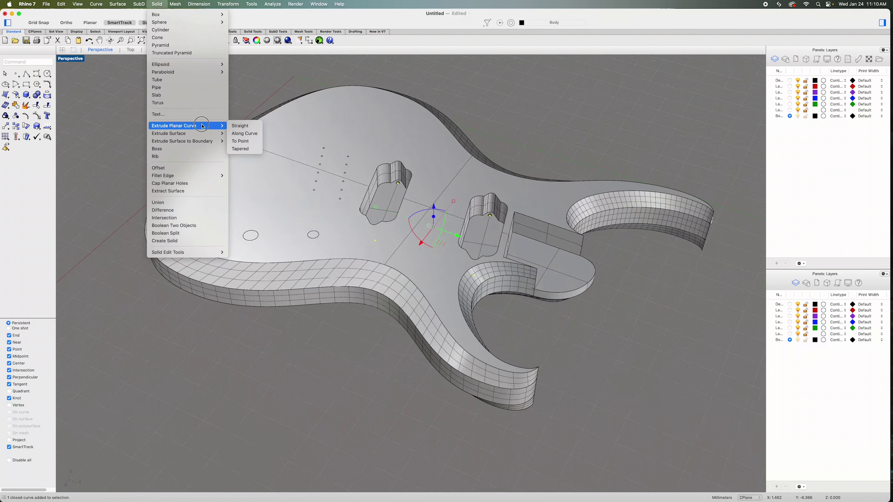
left_click(254, 127)
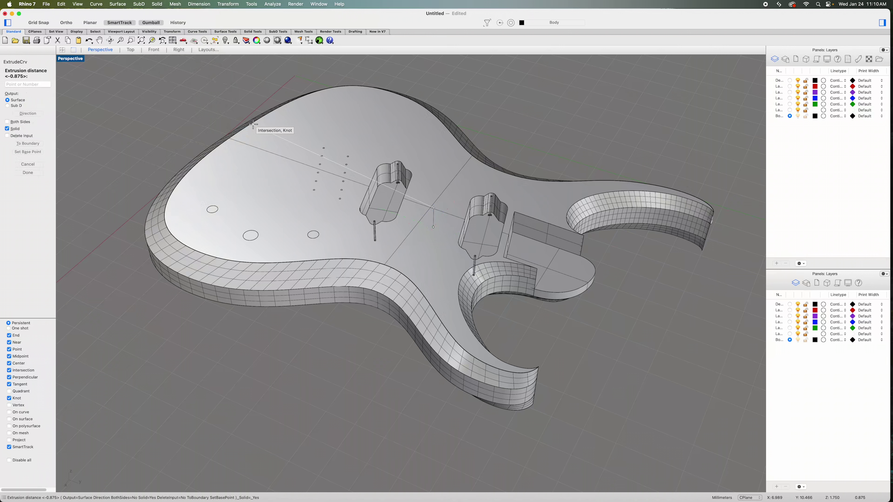
type("-.5")
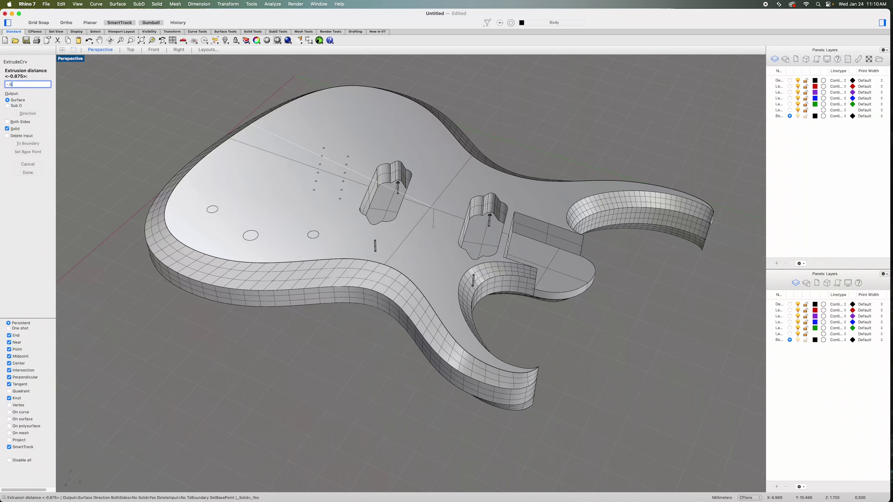
key("Return")
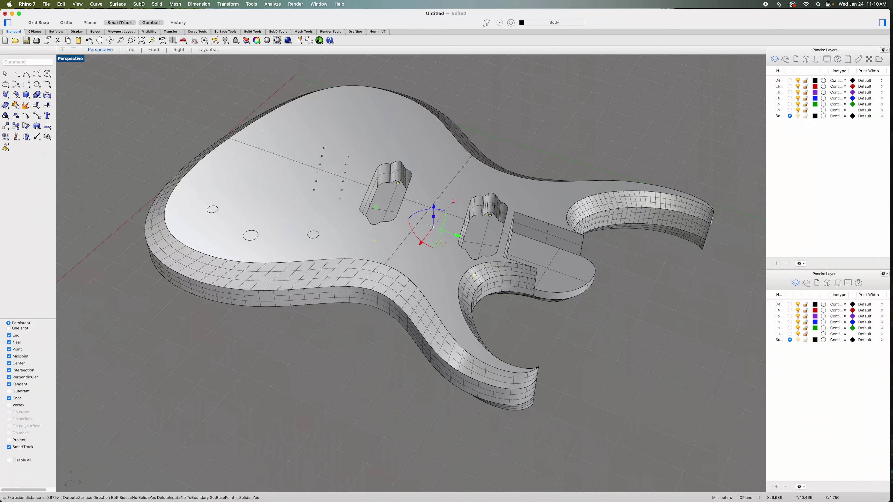
scroll(497, 238, "up", 5)
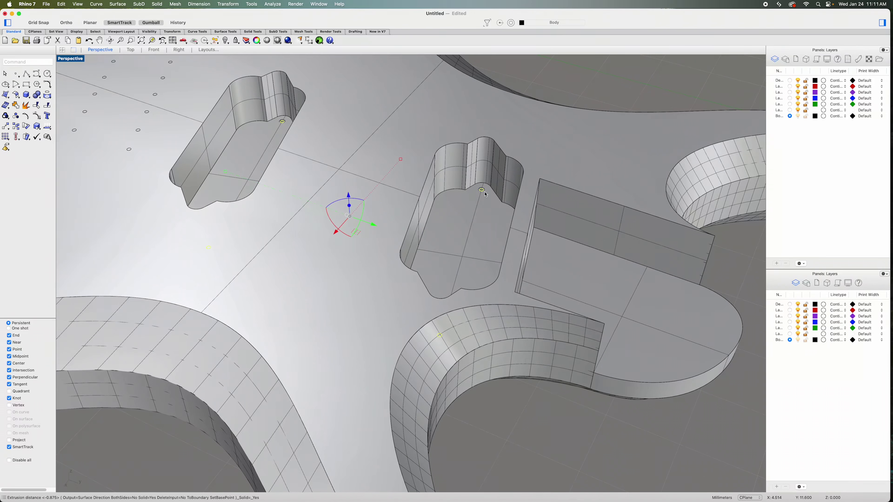
key("Delete")
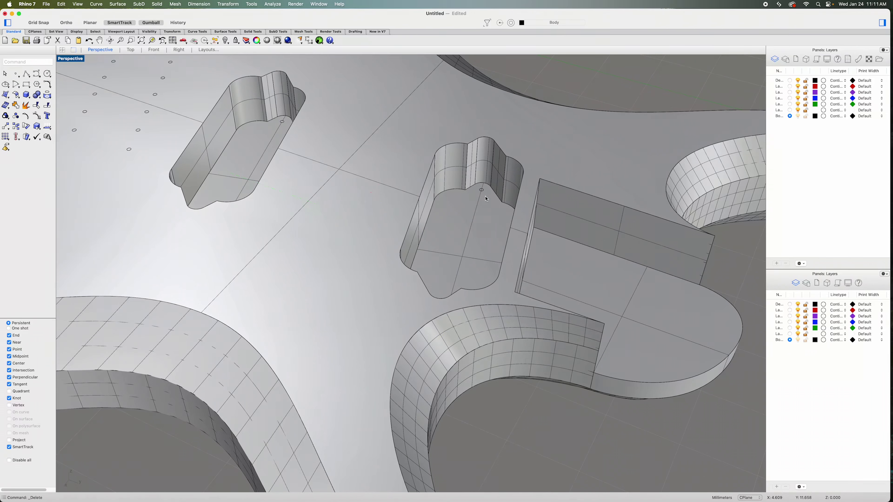
Step: Select the four screw-hole extrusions in the two pickup cavities and explode them into separate surfaces
scroll(486, 199, "up", 5)
right_click_drag(522, 171, 443, 274)
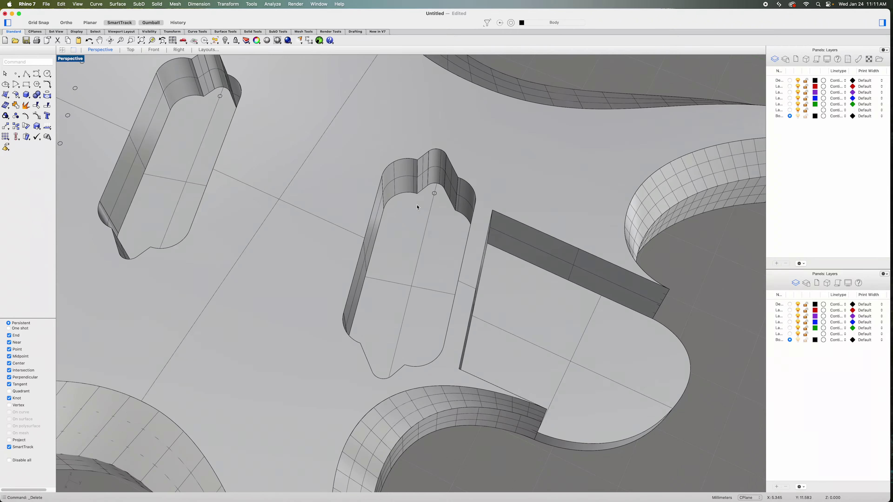
left_click(436, 197)
left_click(464, 205)
right_click_drag(464, 205, 441, 260)
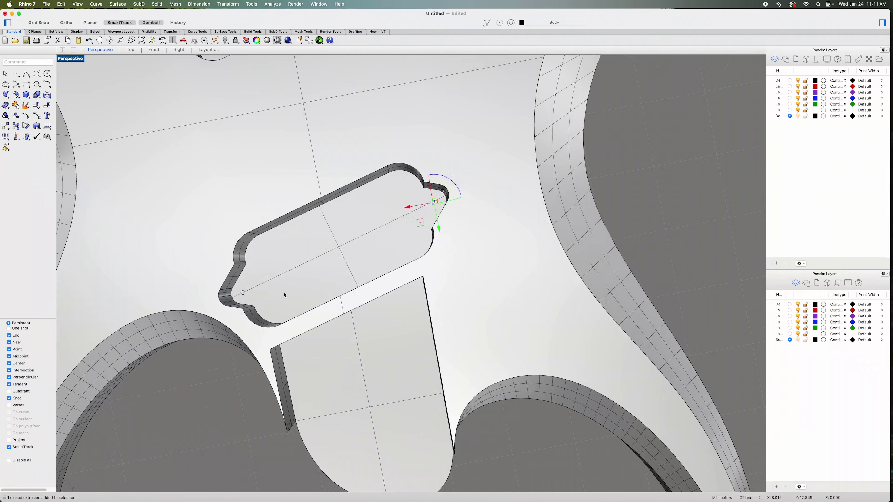
left_click(245, 295)
left_click(281, 312)
right_click_drag(312, 260, 355, 206)
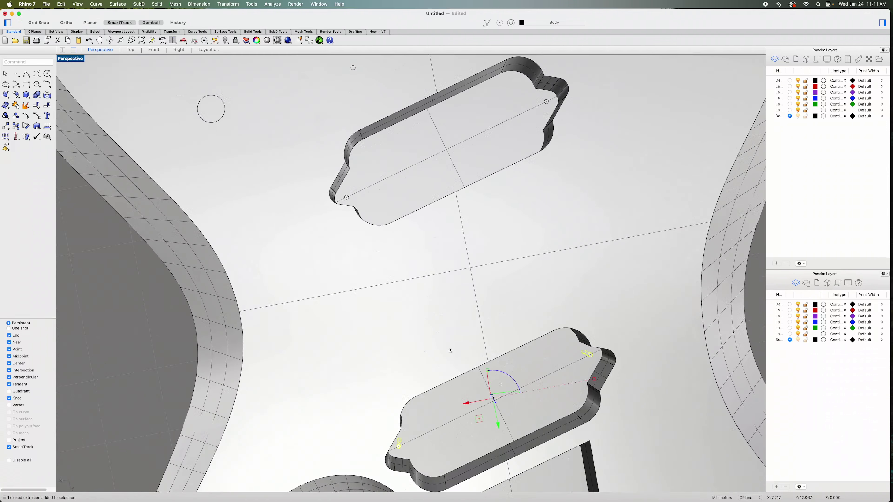
left_click(348, 202)
left_click(382, 217)
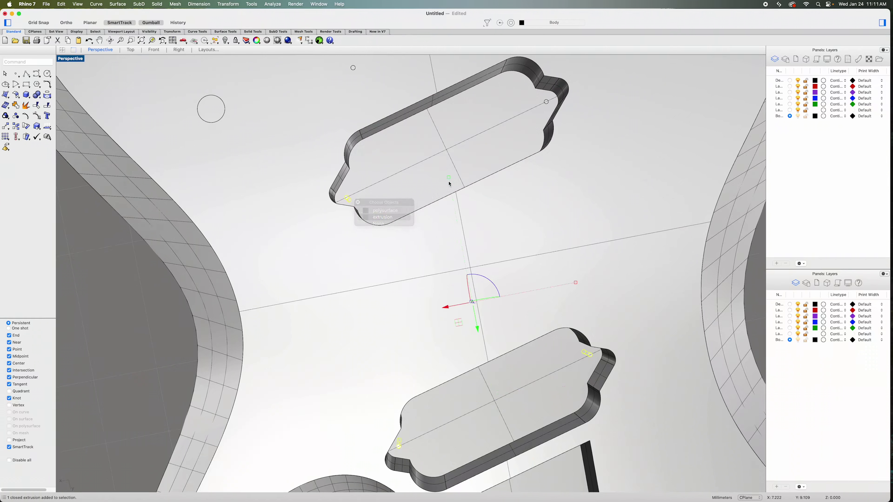
left_click(548, 105)
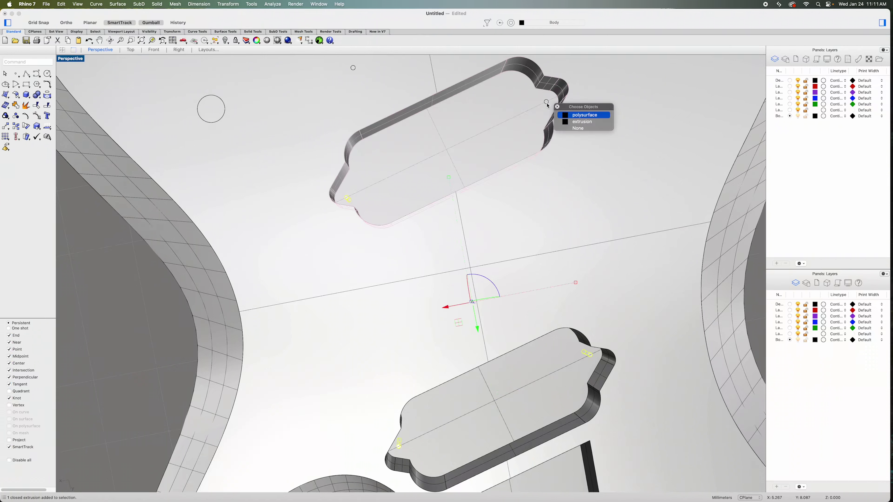
left_click(578, 122)
right_click_drag(547, 204, 558, 191)
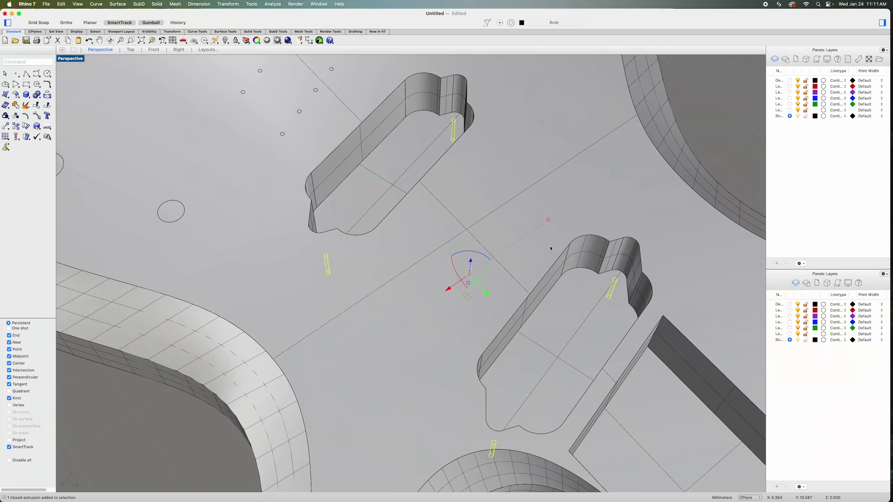
scroll(550, 247, "down", 5)
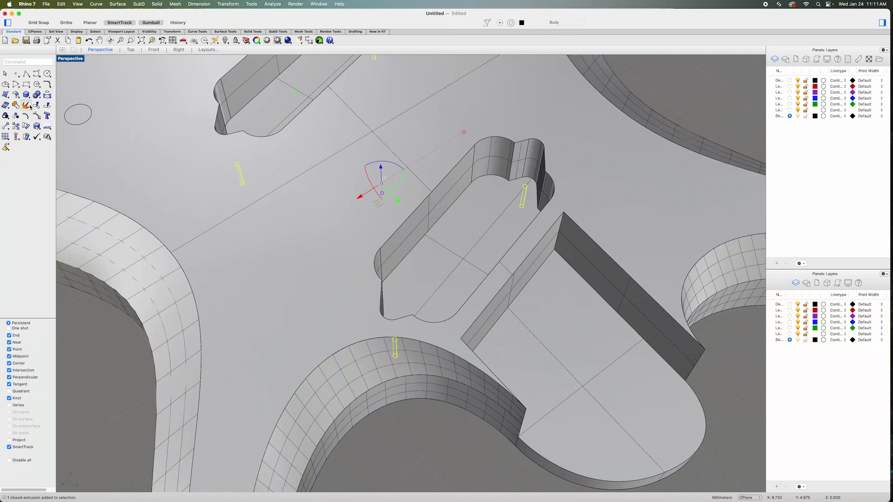
left_click(29, 106)
Step: Deselect the top cap surfaces of the four exploded pickup screw holes and join the remaining wall and bottom surfaces
scroll(541, 188, "up", 10)
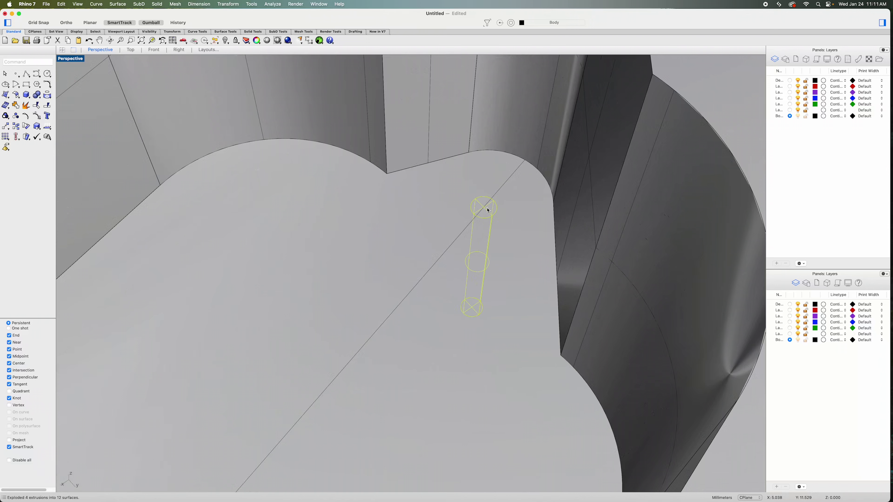
left_click(498, 213, "super")
scroll(557, 220, "down", 5)
scroll(560, 240, "down", 10)
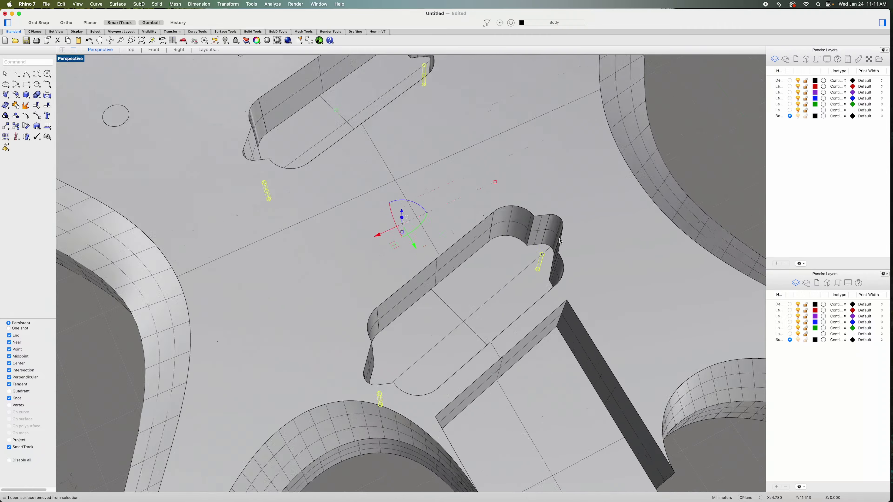
right_click_drag(560, 240, 278, 266)
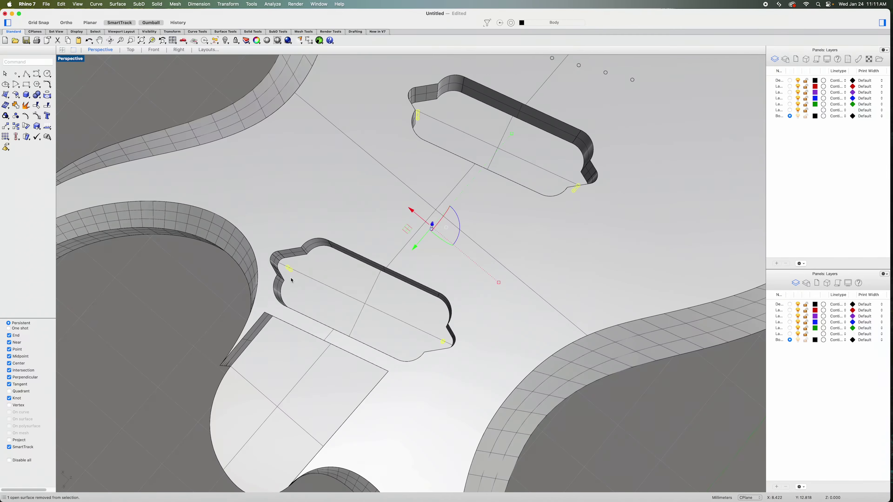
scroll(282, 277, "up", 10)
left_click(334, 230)
scroll(419, 261, "down", 10)
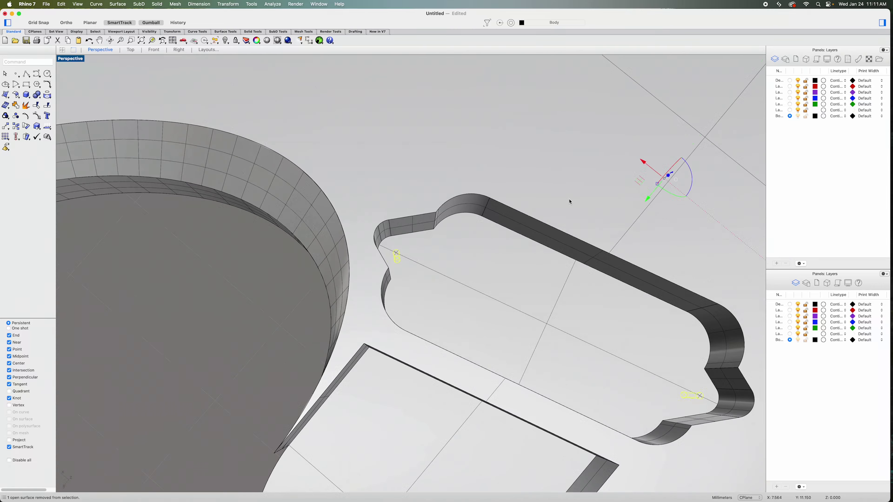
scroll(570, 201, "down", 5)
scroll(393, 224, "up", 15)
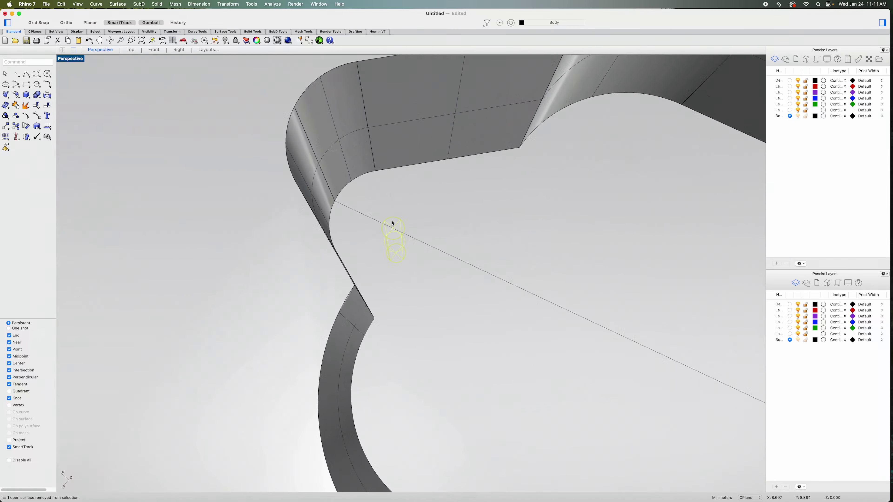
scroll(408, 235, "down", 8)
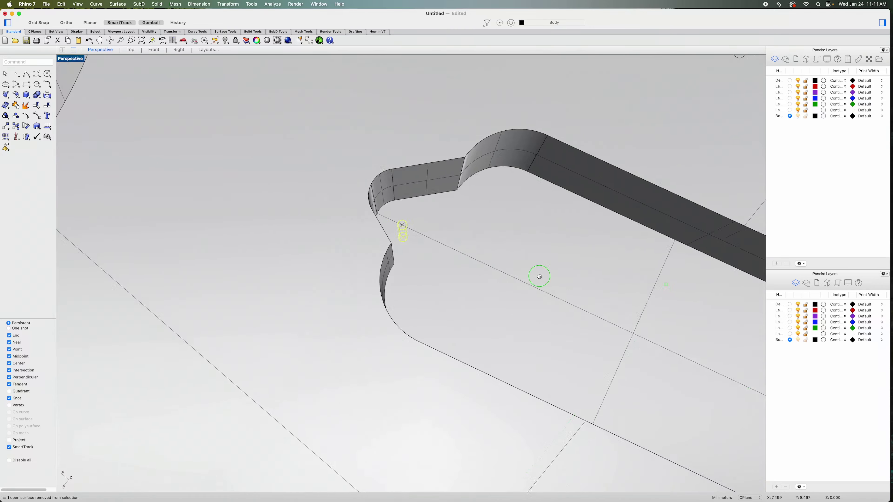
right_click_drag(570, 291, 508, 307)
scroll(603, 344, "up", 10)
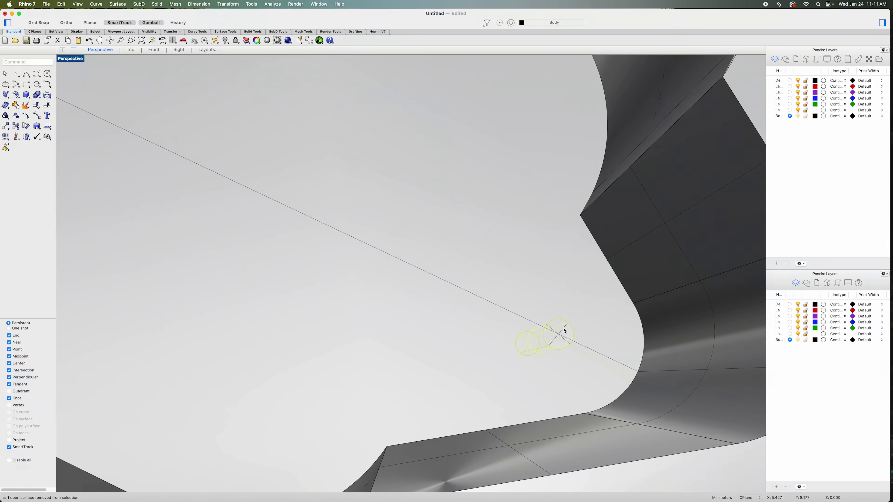
scroll(564, 331, "down", 10)
right_click_drag(565, 330, 620, 261)
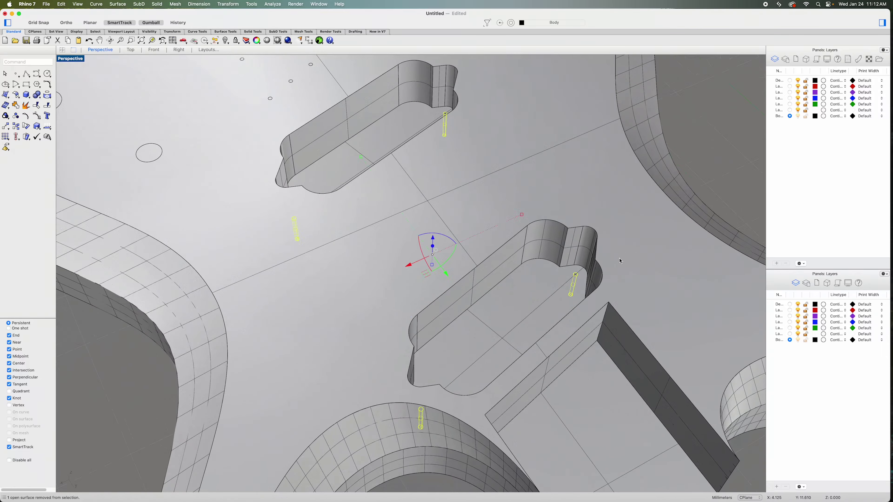
left_click(15, 104)
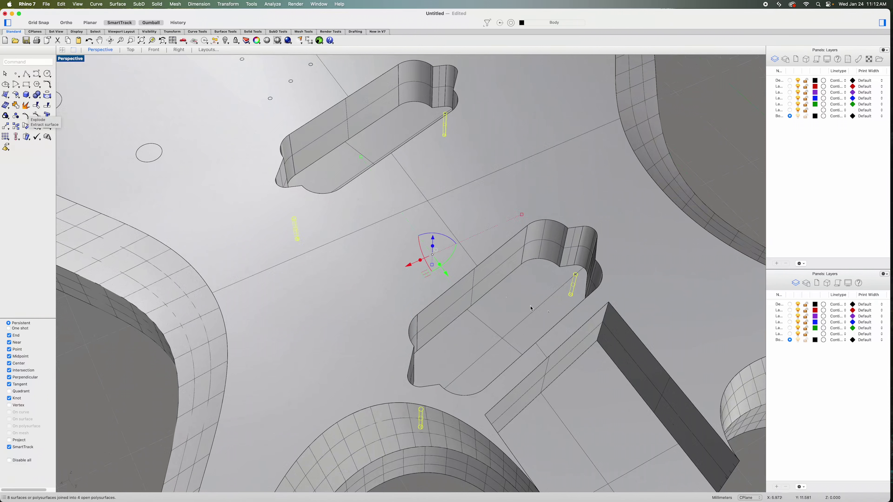
Step: Delete the circular top cap surface of each of the four screw holes in the two pickup cavities
scroll(578, 281, "up", 6)
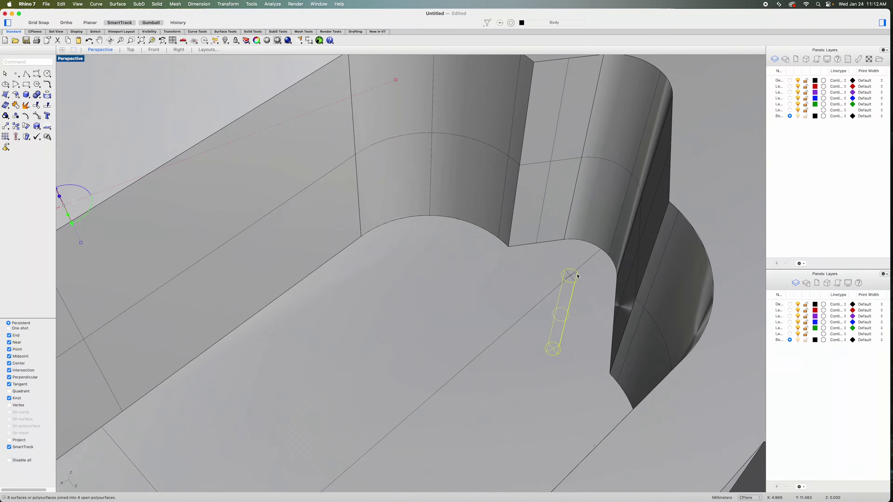
left_click(574, 277)
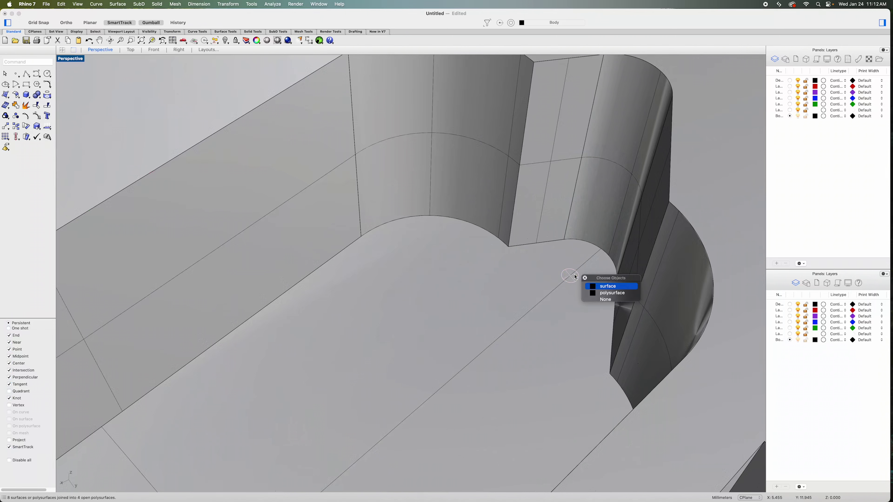
key("Return")
key("Delete")
scroll(575, 276, "down", 6)
right_click_drag(574, 277, 520, 333)
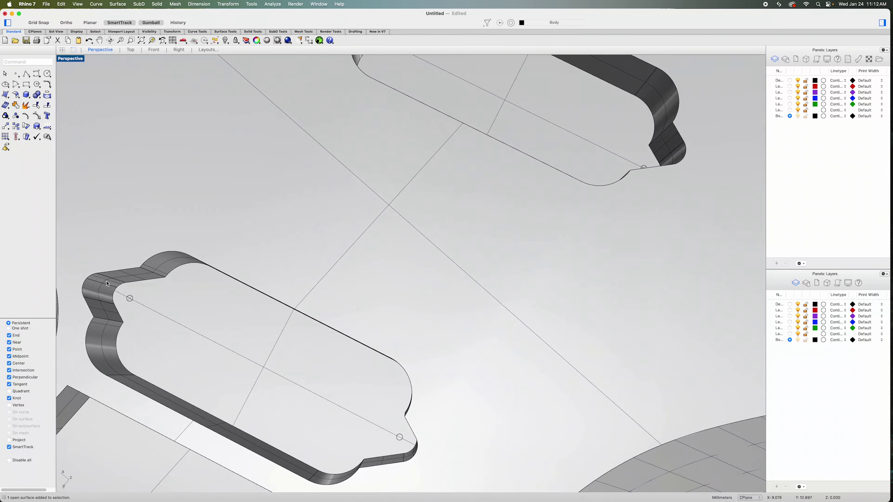
left_click(129, 298)
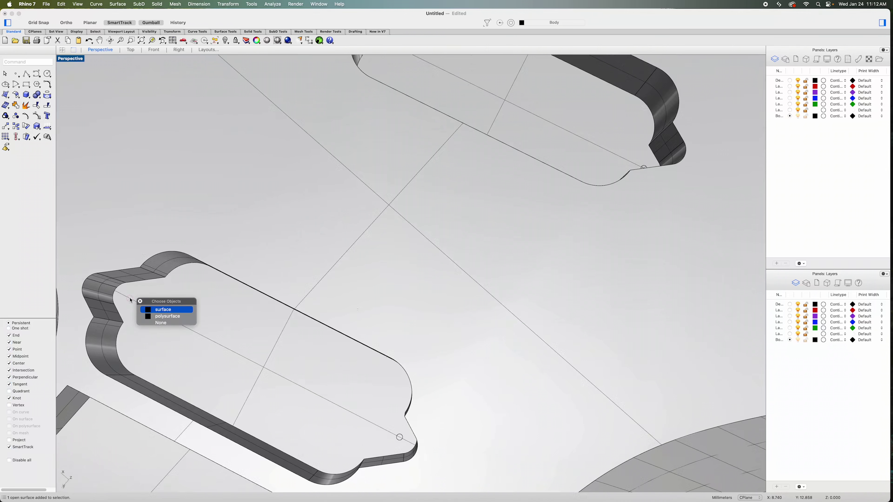
key("Return")
right_click_drag(412, 114, 329, 211)
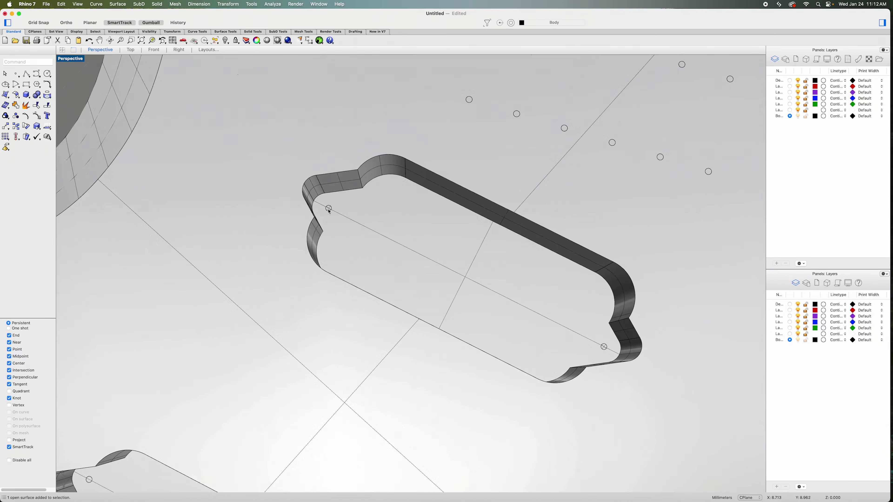
left_click(329, 210)
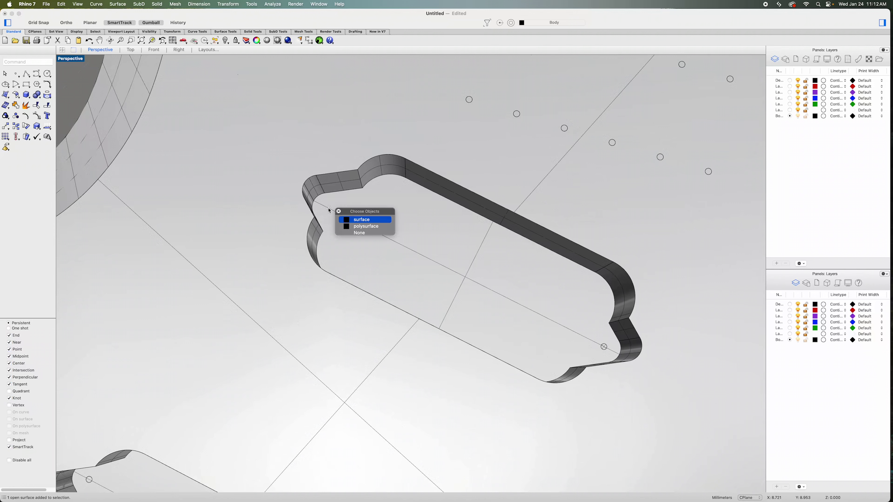
key("Return")
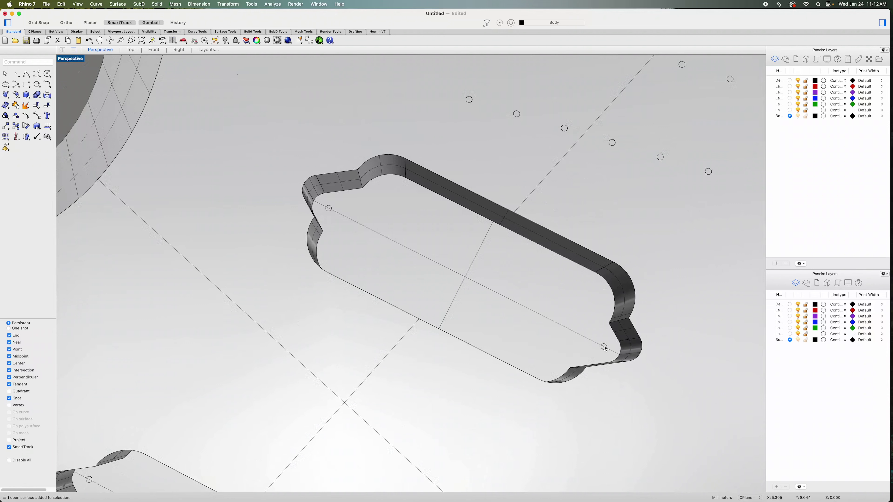
left_click(606, 349)
key("Return")
Step: Select the two open screw-hole polysurfaces in the bridge pickup cavity as cutting objects
left_click(605, 351)
left_click(604, 350)
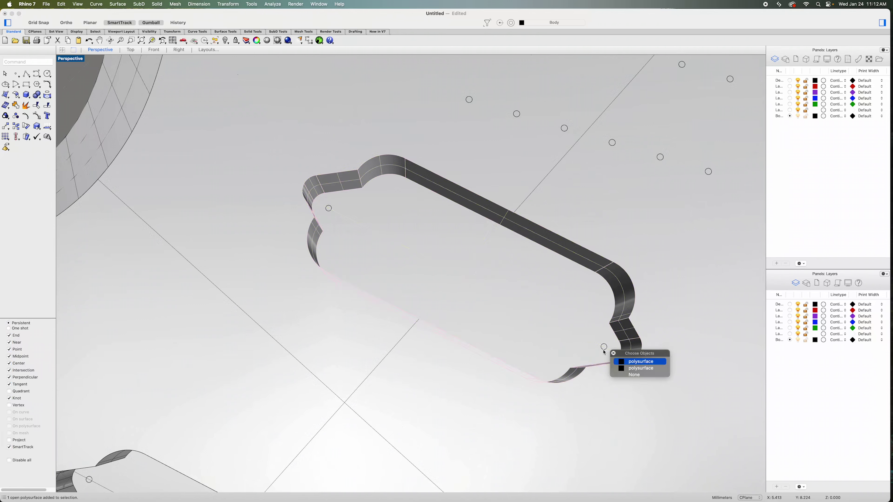
left_click(636, 369)
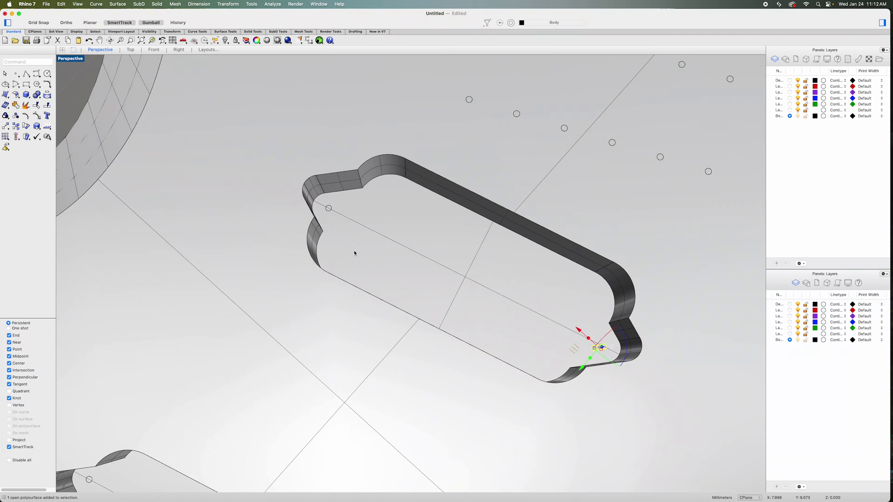
left_click(331, 213)
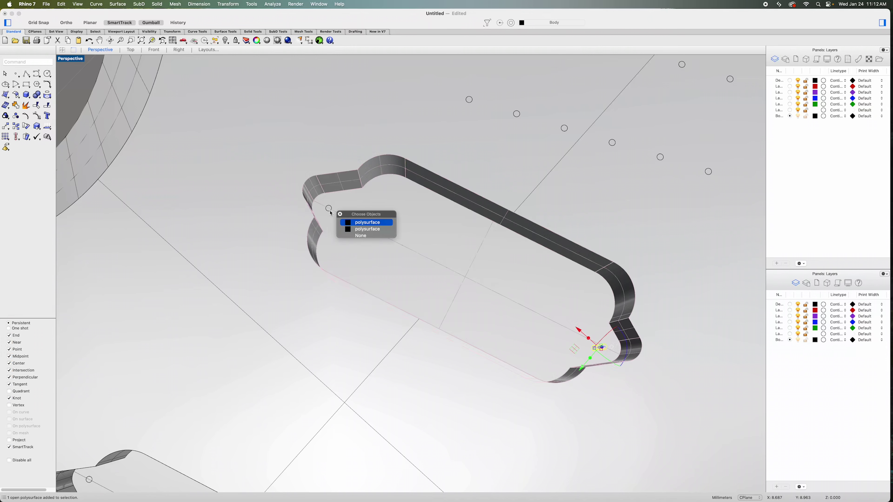
left_click(366, 229)
Step: Add the two screw-hole polysurfaces in the neck pickup cavity to the selection, leaving the cavity polysurface itself unselected
right_click_drag(392, 316, 400, 232)
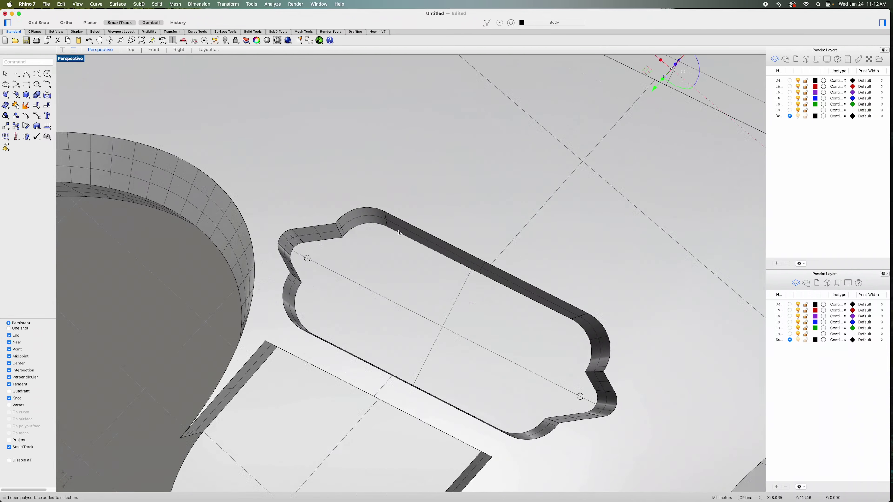
left_click(310, 263)
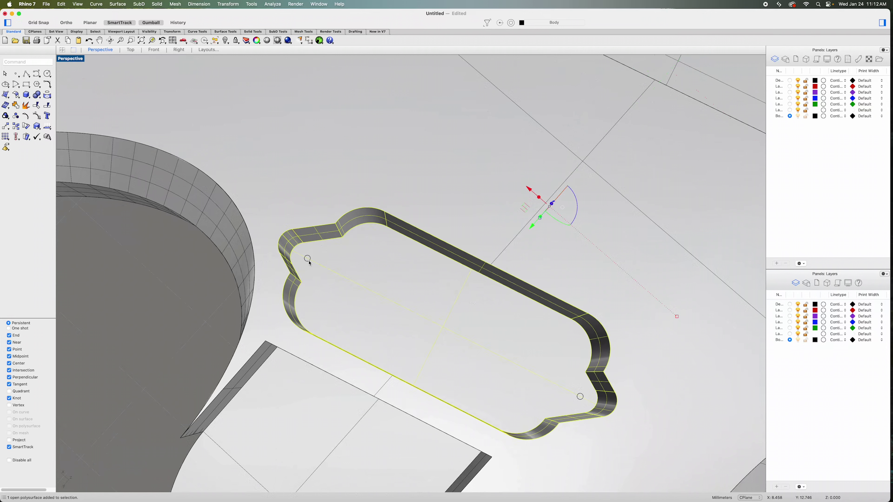
left_click(310, 263, "super")
left_click(310, 263)
left_click(309, 263, "super")
left_click(309, 262)
left_click(310, 266, "super")
scroll(309, 263, "up", 6)
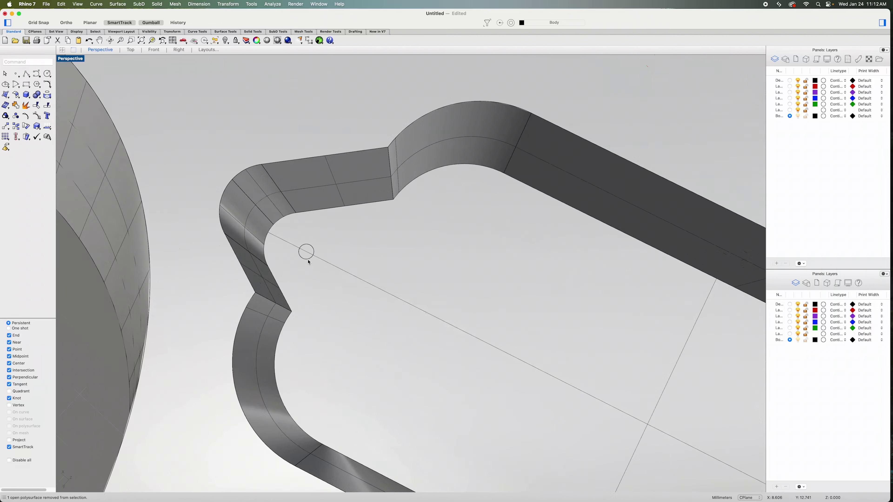
left_click(309, 261)
right_click_drag(477, 346, 455, 313)
left_click(546, 370)
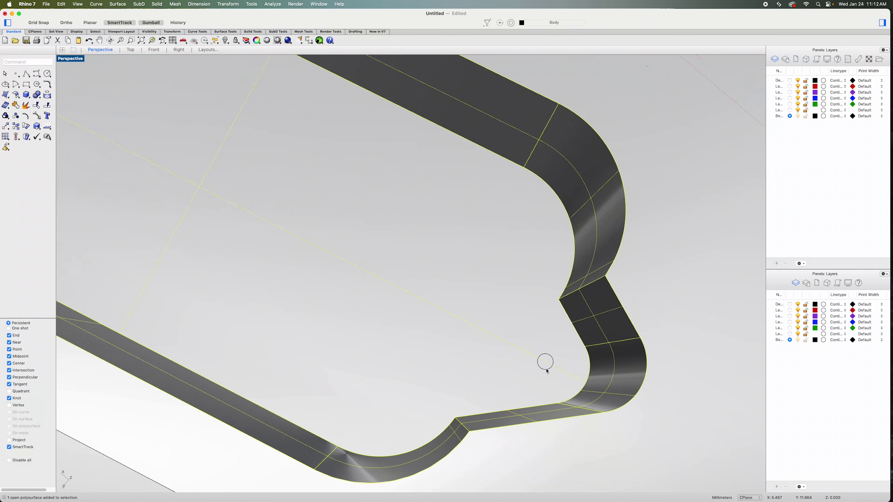
left_click(546, 371, "super")
left_click(547, 371)
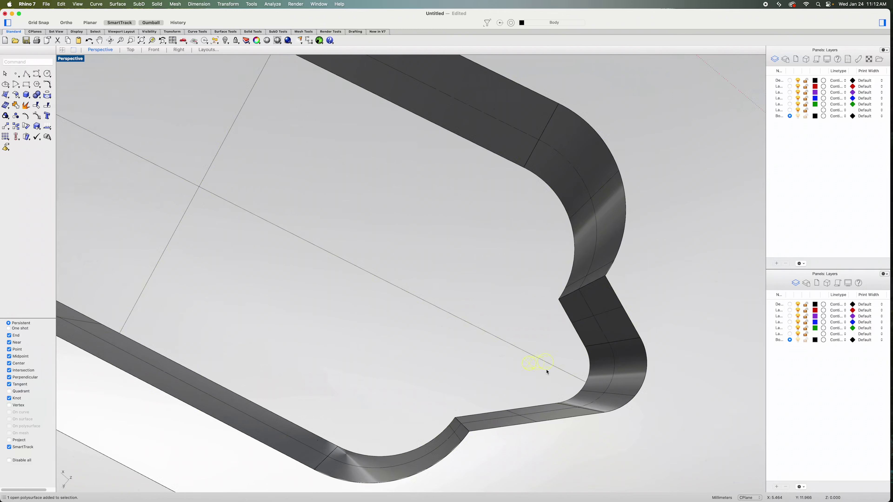
Step: Trim the floors of both pickup cavities inside the four screw-hole outlines, using the selected polysurfaces as cutters
left_click(36, 105)
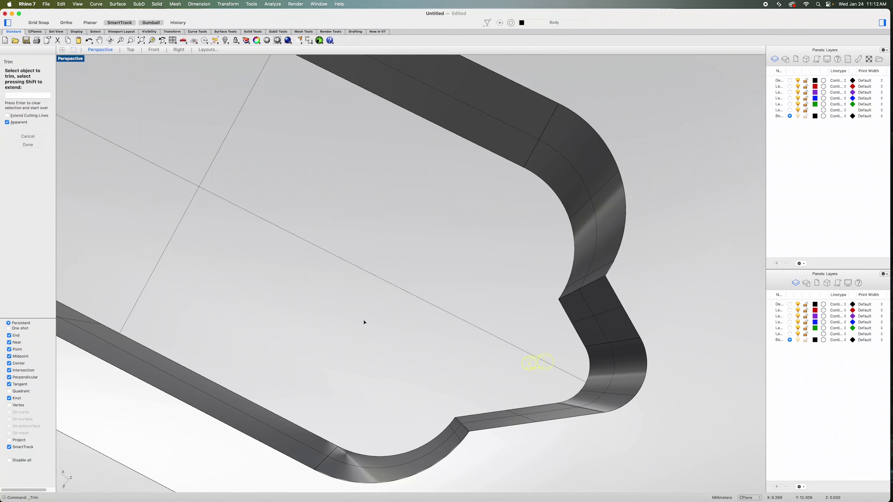
left_click(546, 364)
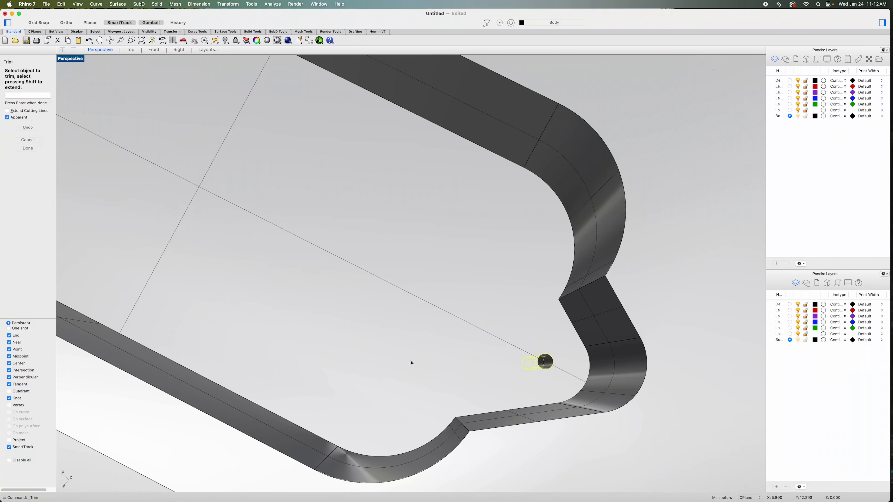
right_click_drag(283, 268, 199, 237)
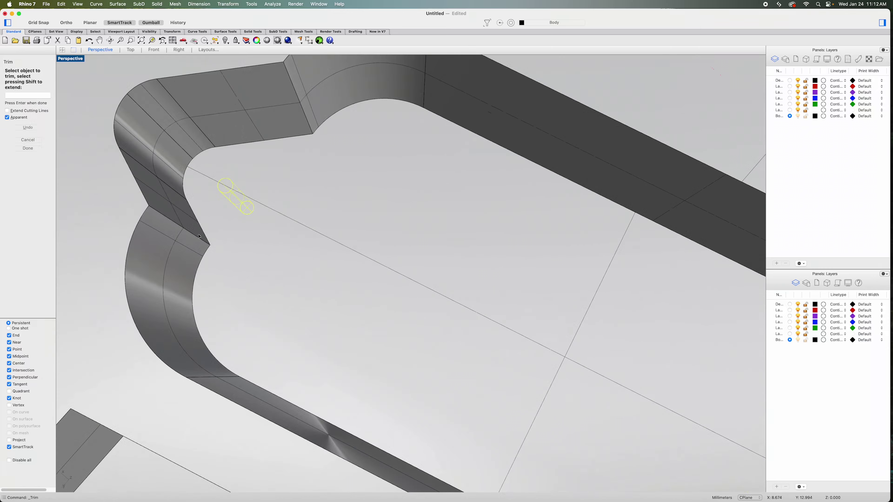
left_click(228, 185)
scroll(417, 207, "up", 5)
scroll(442, 235, "down", 8)
scroll(396, 381, "up", 2)
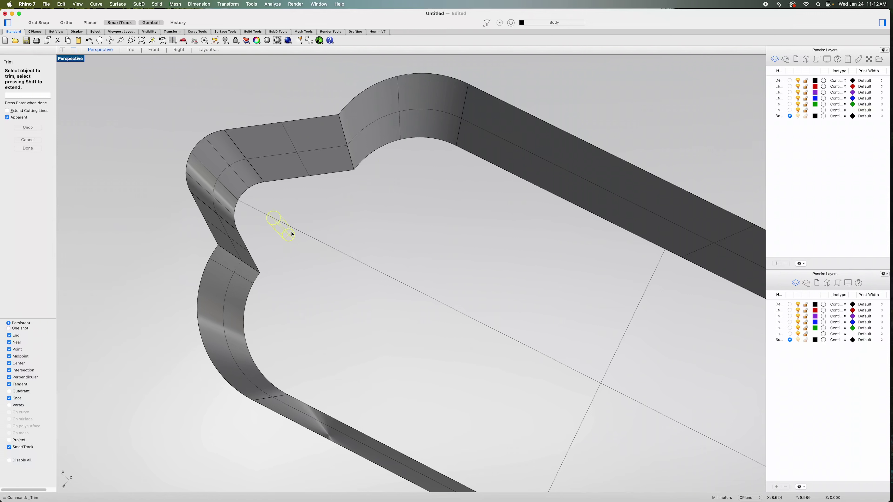
right_click_drag(265, 219, 450, 296)
left_click(472, 288)
scroll(472, 313, "down", 5)
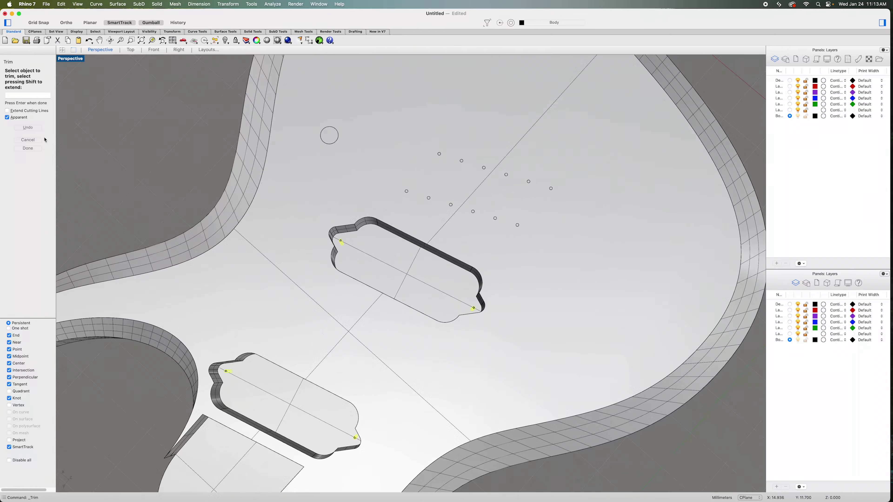
left_click(30, 141)
Step: Extrude the twelve bridge-hole circles straight as solids by -1, and delete the original circles
right_click_drag(140, 156, 215, 155)
mouse_move(308, 294)
right_mouse_down("shift")
mouse_move(299, 198)
mouse_move(312, 198)
mouse_move(288, 197)
mouse_move(339, 190)
right_mouse_up("shift")
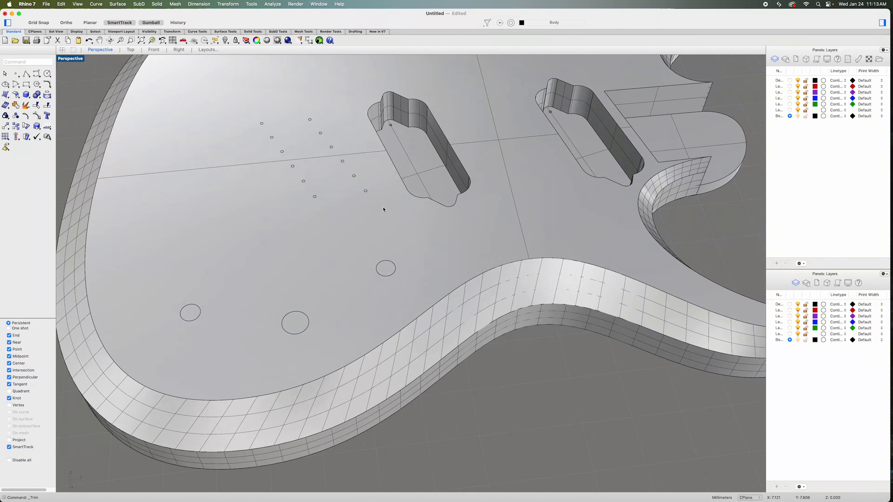
scroll(384, 208, "down", 3)
right_click_drag(385, 210, 378, 209)
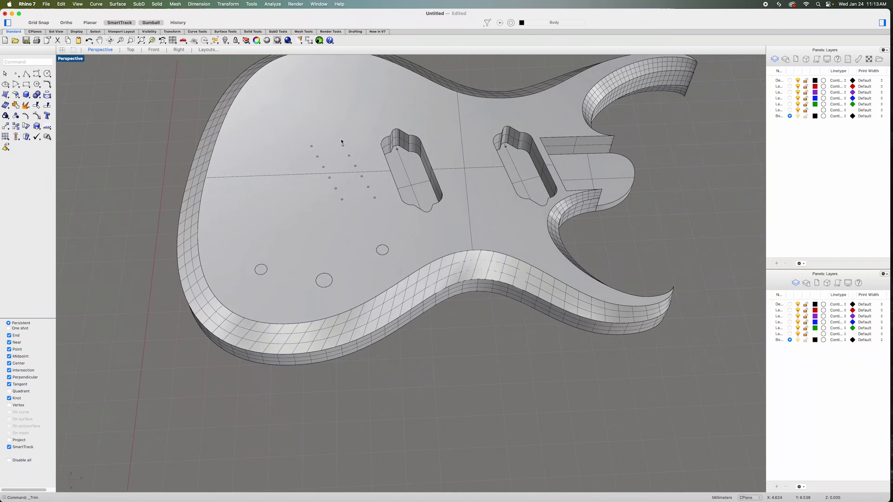
left_click_drag(173, 122, 378, 209)
right_click_drag(189, 100, 183, 89)
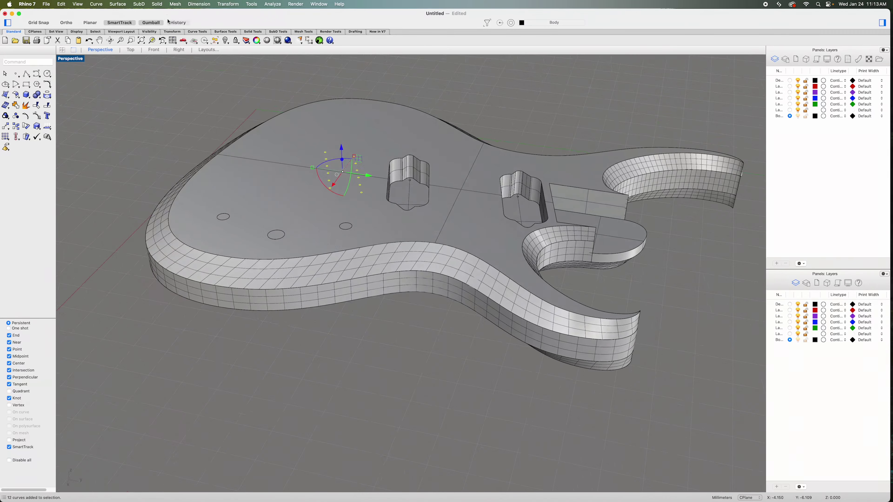
left_click(157, 4)
mouse_move(197, 126)
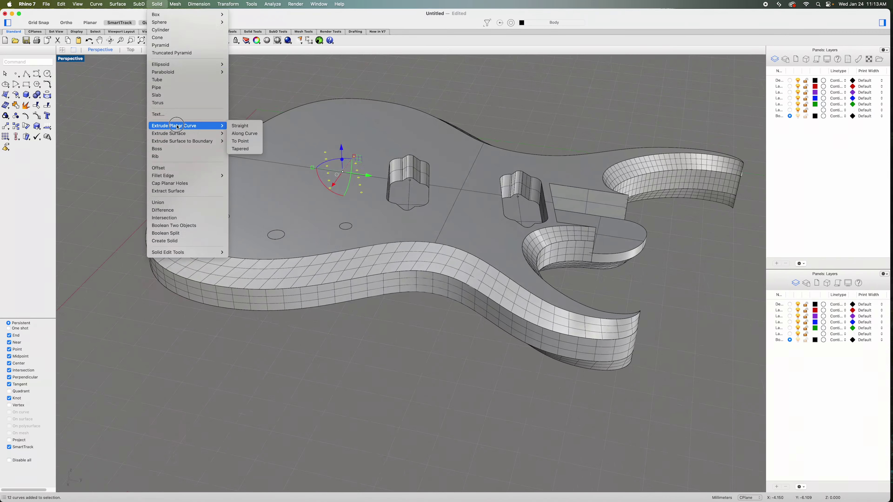
left_click(235, 126)
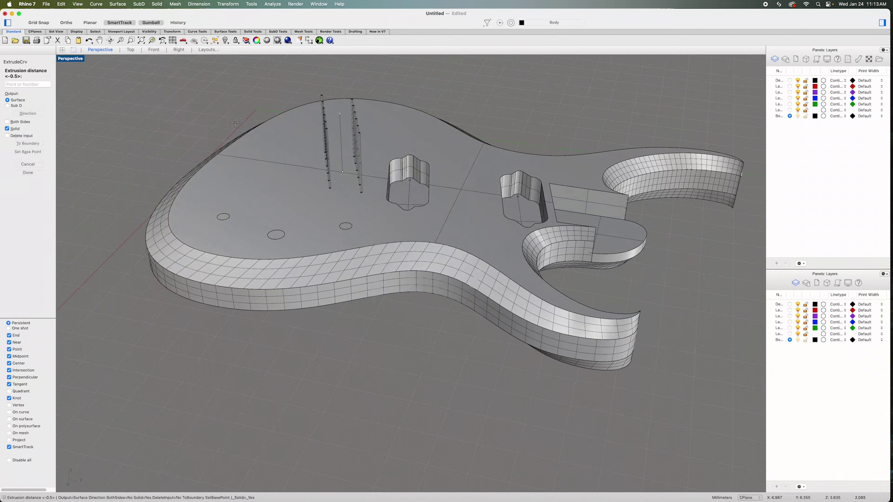
type("-1")
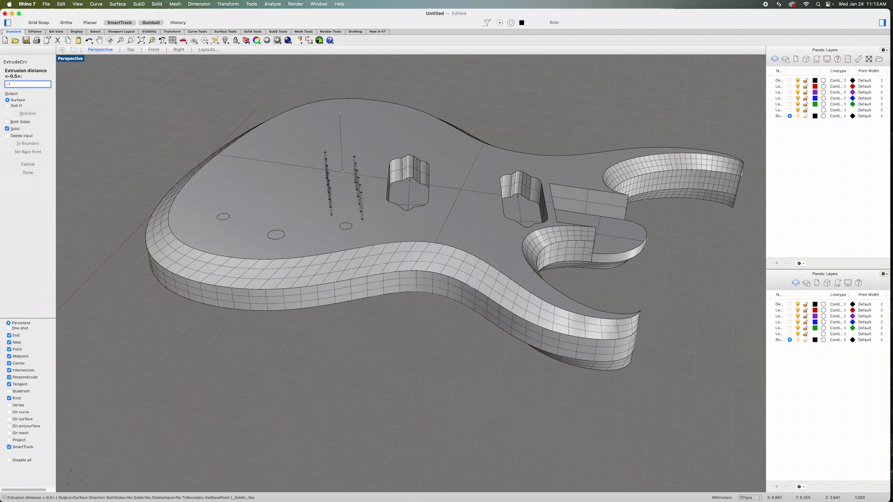
key("Return")
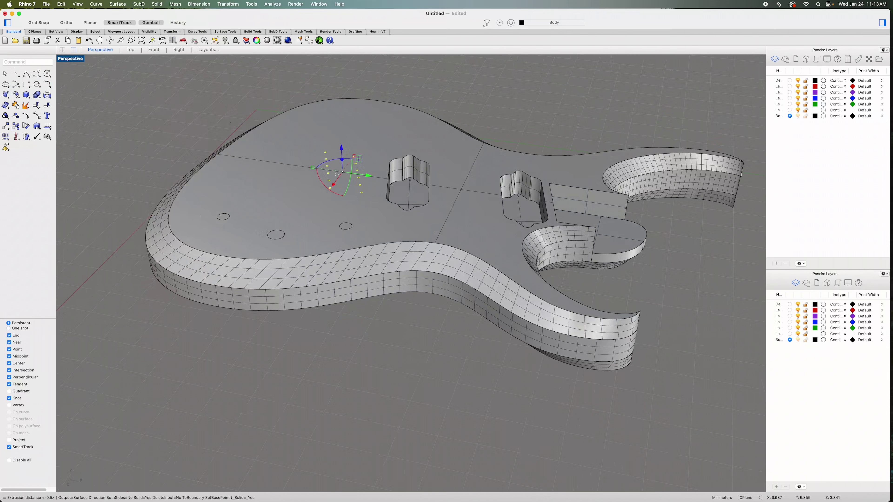
scroll(340, 109, "up", 3)
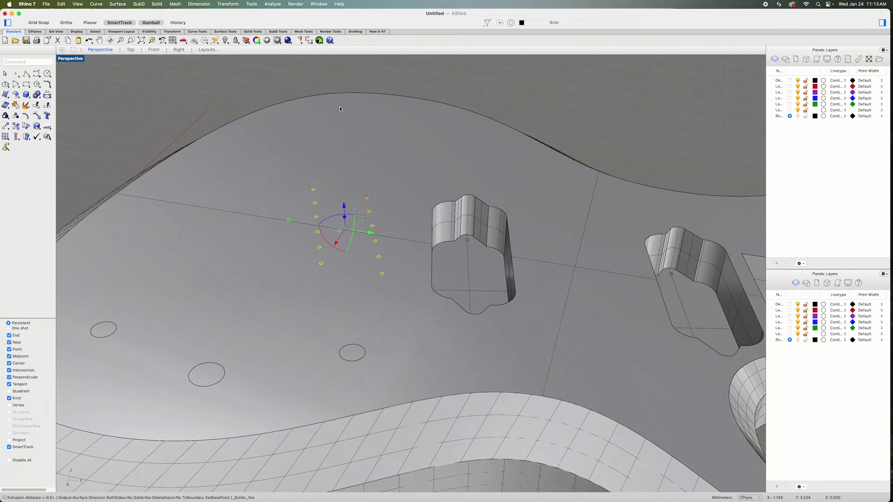
key("Delete")
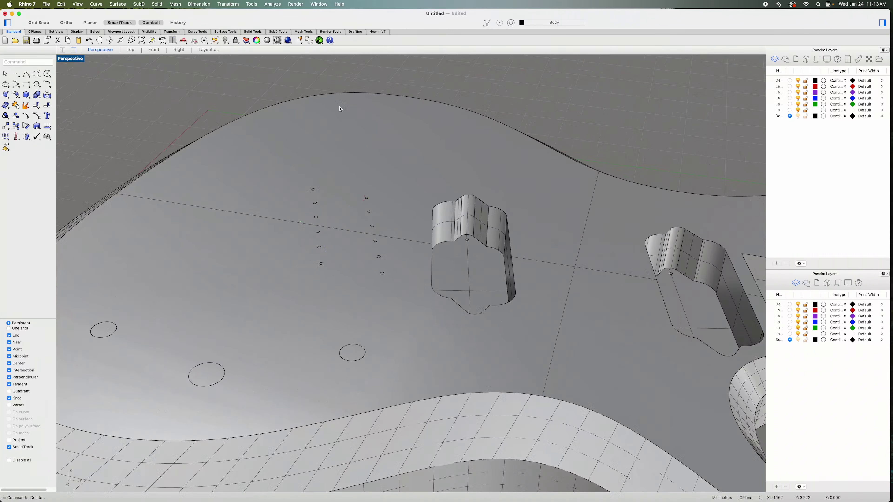
Step: Select all twelve bridge-hole extrusions, leaving out the nearby control-hole circle, and explode them into separate surfaces
scroll(341, 109, "down", 3)
left_click_drag(135, 136, 396, 262)
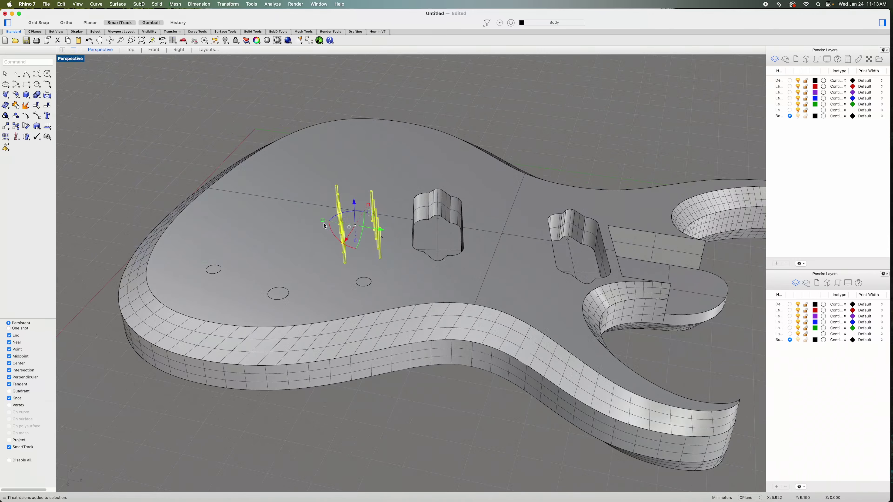
key("Delete")
left_click_drag(158, 135, 408, 278)
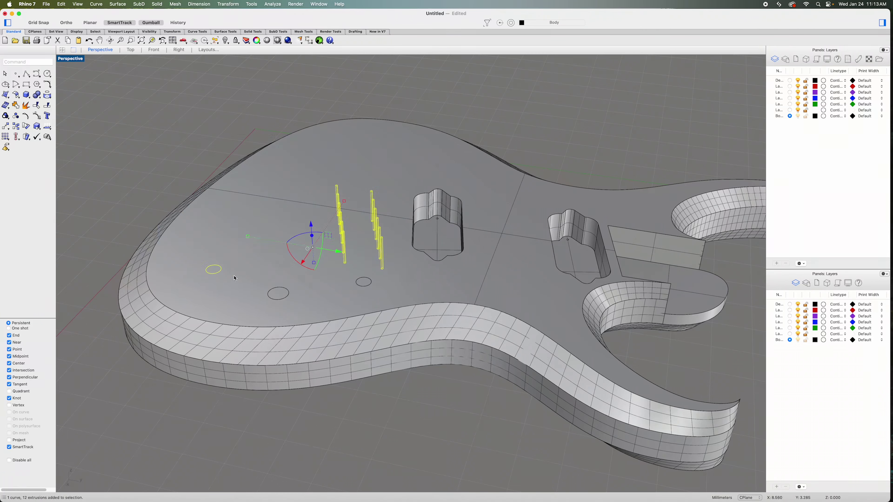
left_click(219, 273, "super")
mouse_move(339, 279)
right_mouse_down()
mouse_move(423, 283)
mouse_move(397, 302)
mouse_move(344, 295)
right_mouse_up()
scroll(396, 302, "up", 5)
scroll(367, 220, "up", 5)
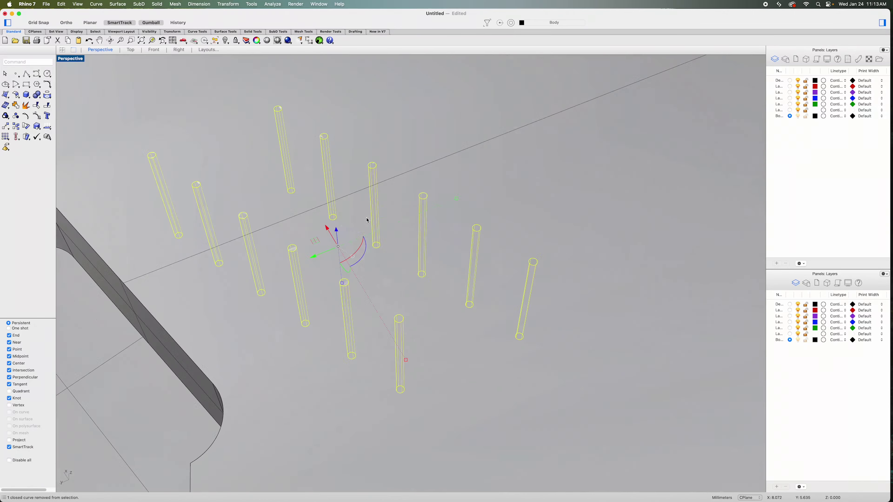
left_click(27, 105)
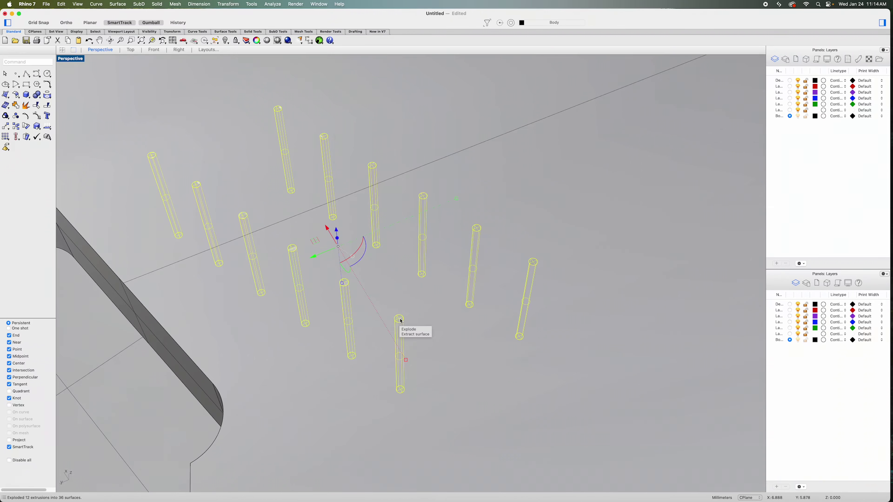
Step: Deselect the circular top cap of each exploded bridge-hole cylinder and join the remaining wall and bottom surfaces
scroll(401, 320, "up", 5)
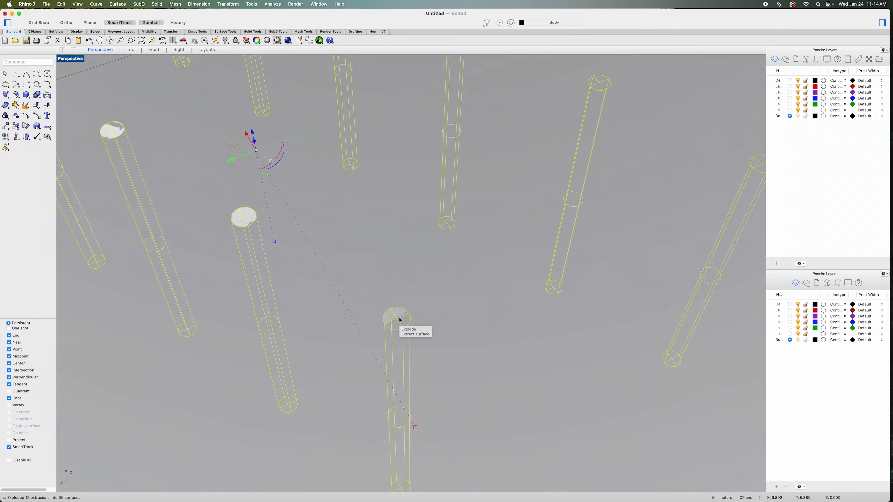
left_click(401, 321)
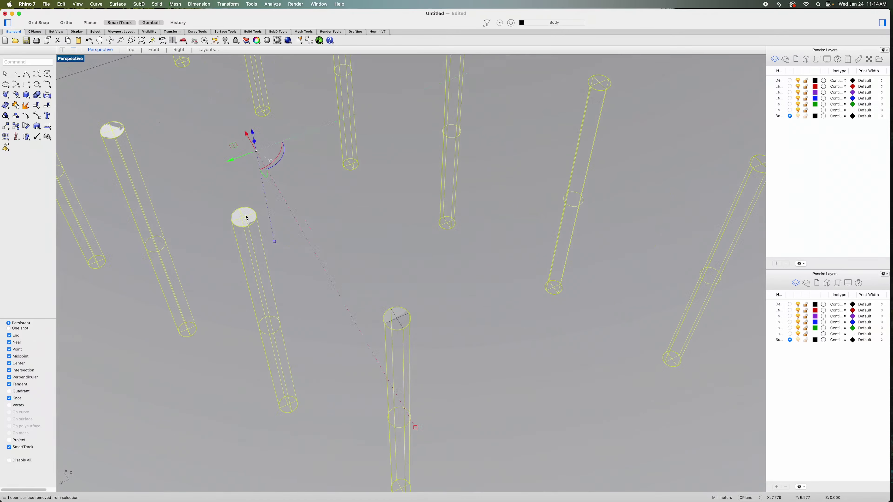
right_click_drag(243, 215, 423, 322, "shift")
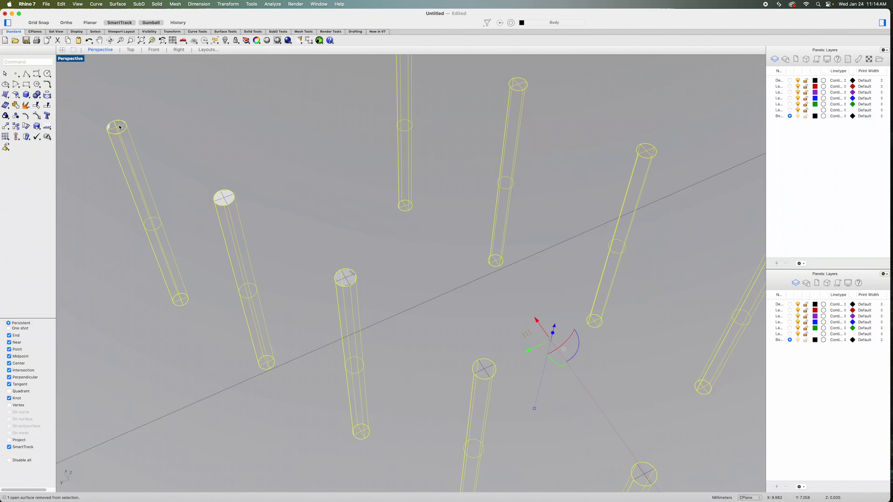
right_click_drag(258, 143, 349, 186)
scroll(349, 187, "up", 2)
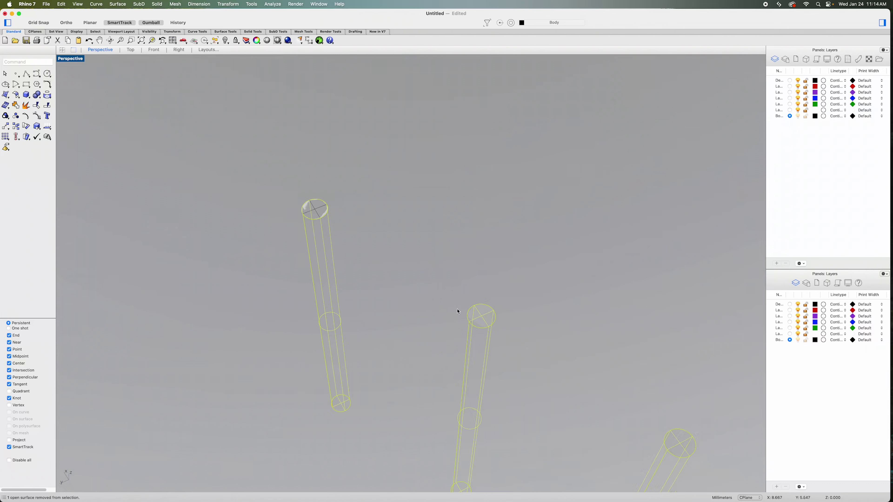
right_click_drag(500, 319, 404, 170)
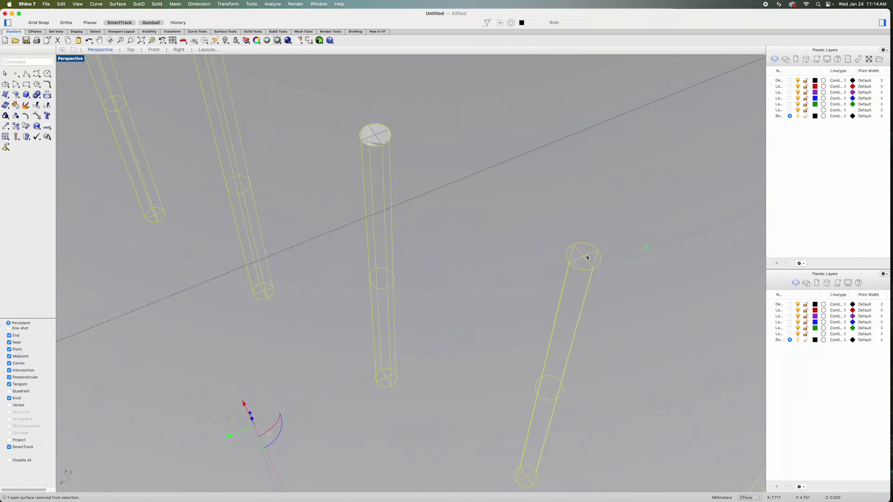
right_click_drag(584, 255, 454, 214)
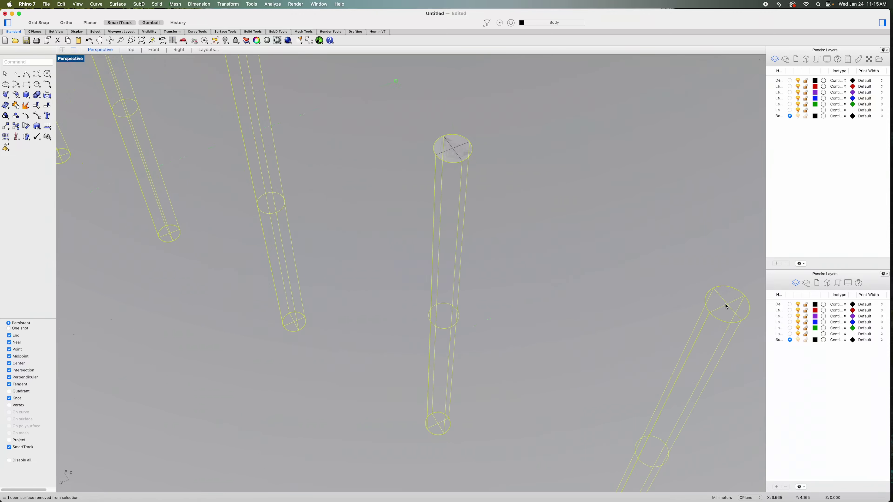
right_click_drag(708, 305, 458, 232)
scroll(504, 242, "down", 5)
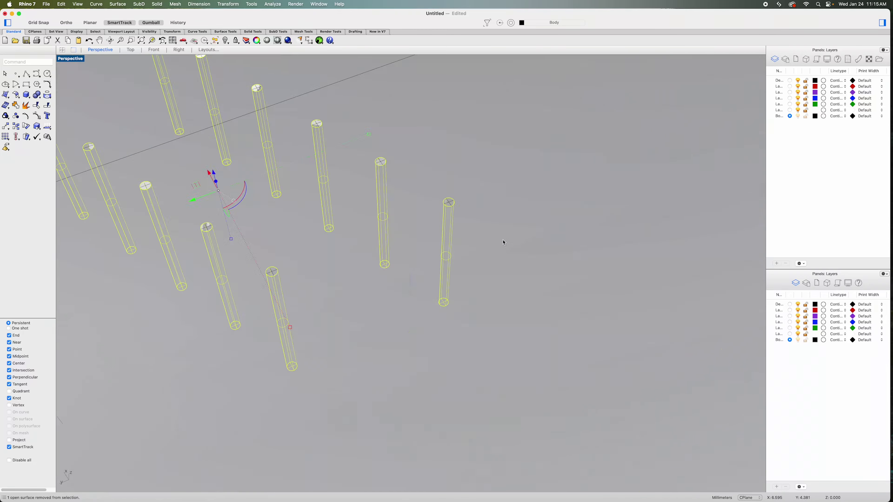
scroll(505, 242, "down", 4)
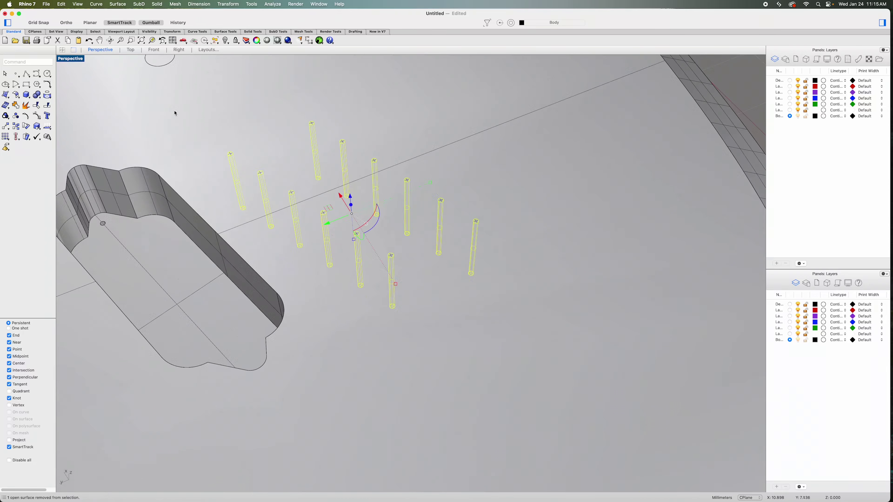
left_click(16, 106)
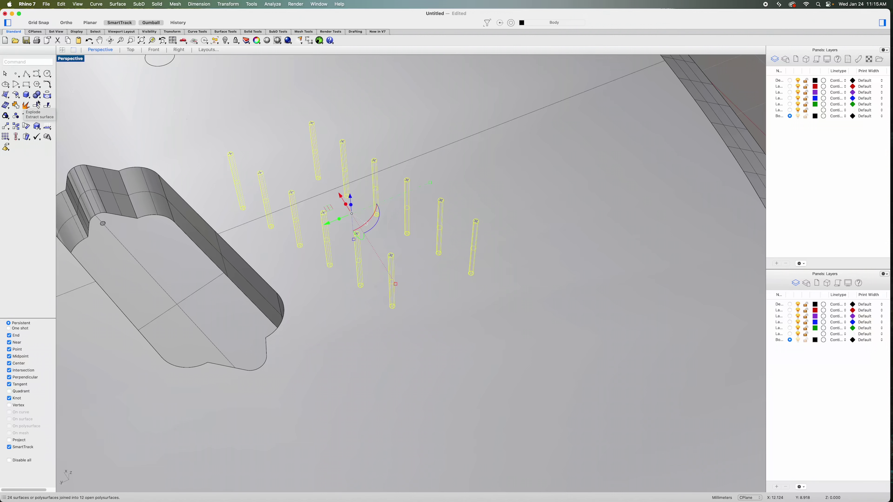
Step: Delete the circular top cap surfaces of the six bridge holes nearest the bridge pickup, and select the first cap in the other row
scroll(316, 190, "up", 3)
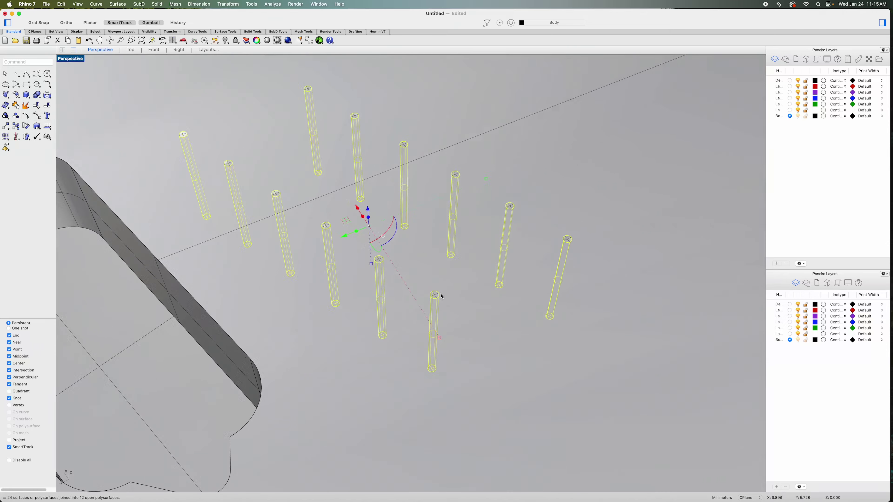
left_click(436, 297)
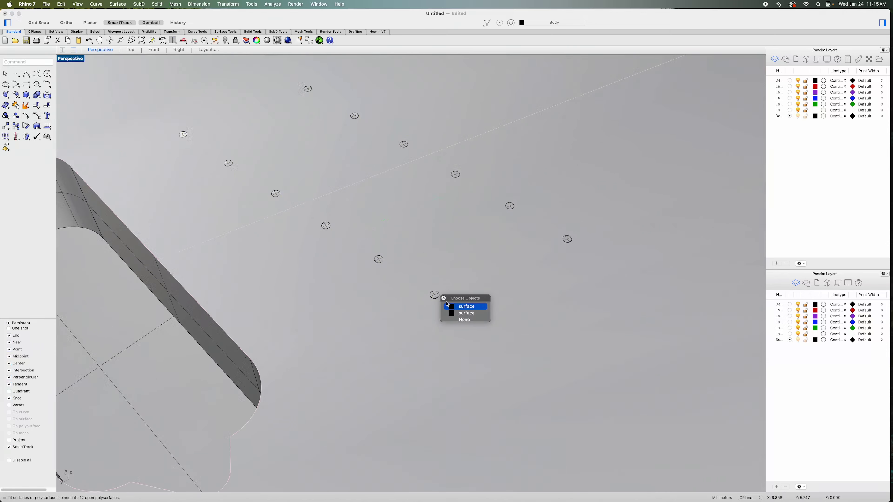
left_click(464, 313)
key("Escape")
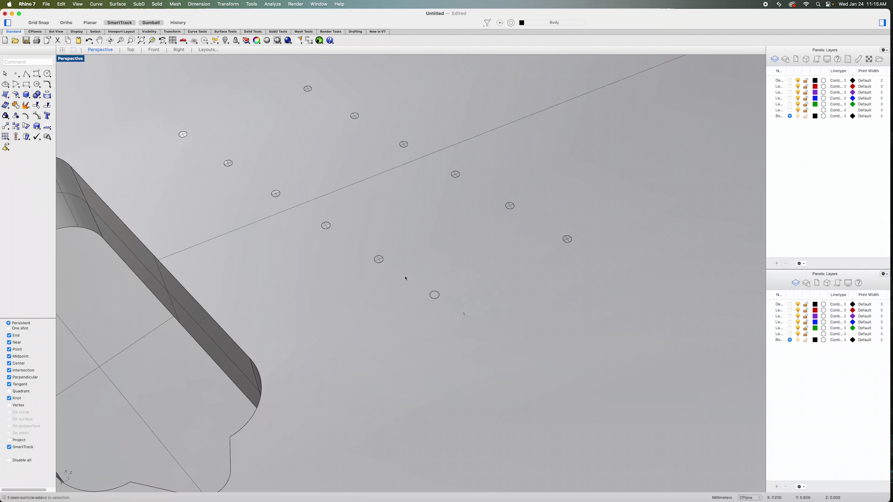
left_click(378, 259)
left_click(326, 225)
key("Delete")
left_click(276, 194)
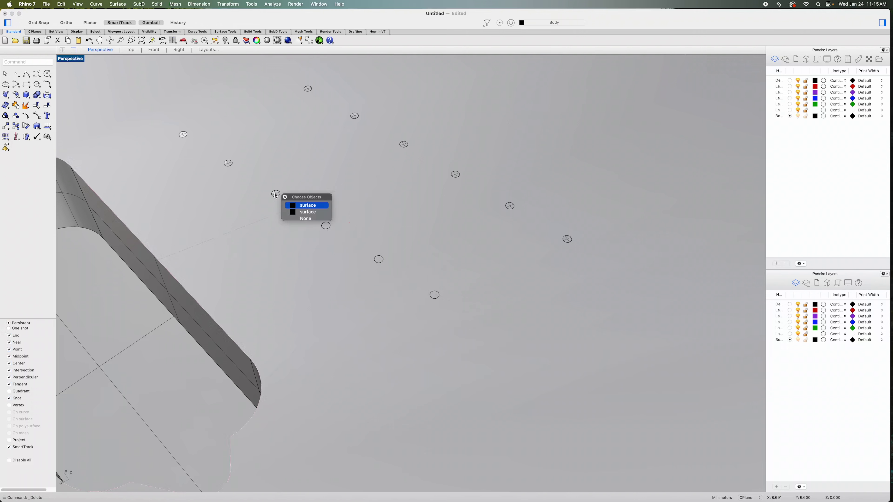
left_click(308, 212)
left_click(276, 194)
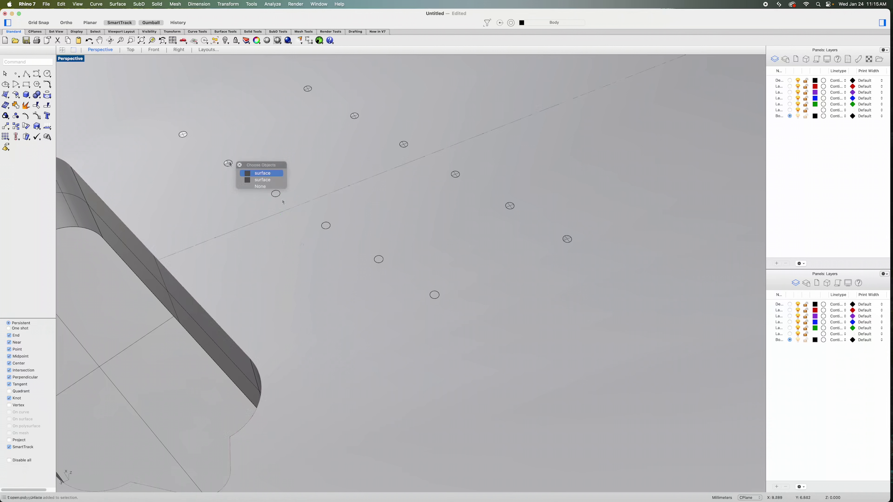
left_click(263, 175)
key("Delete")
left_click(182, 136)
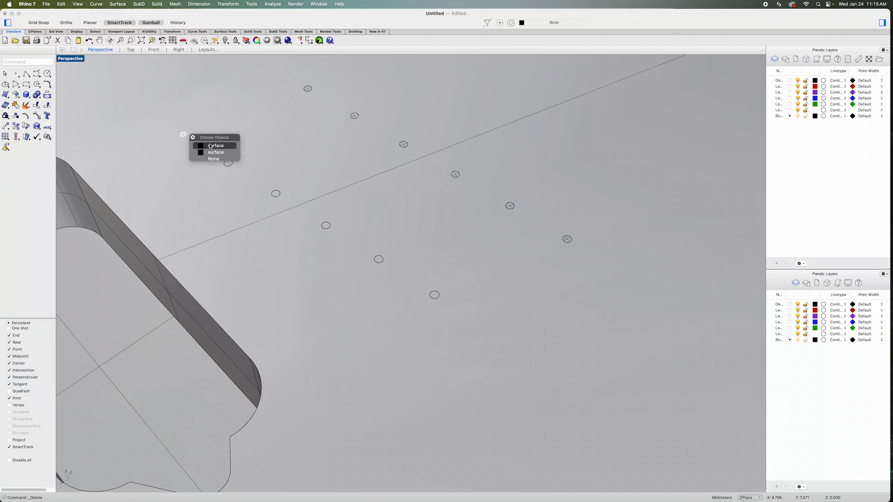
left_click(193, 138)
left_click(568, 240)
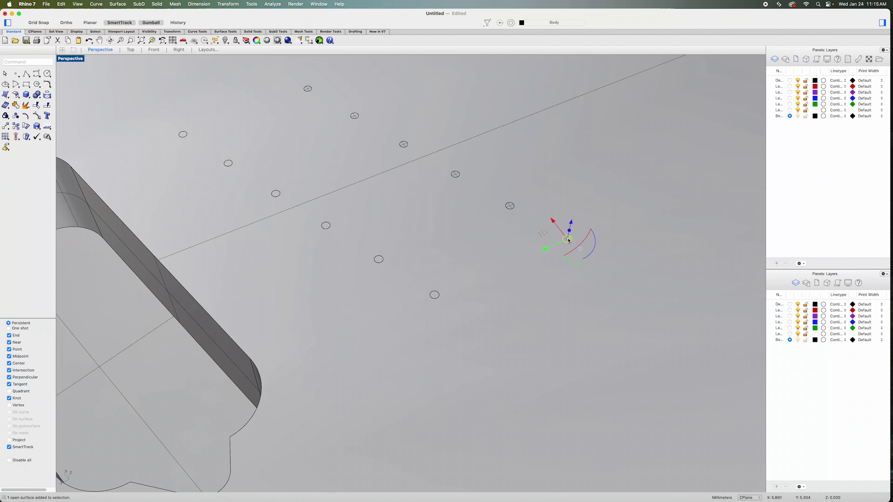
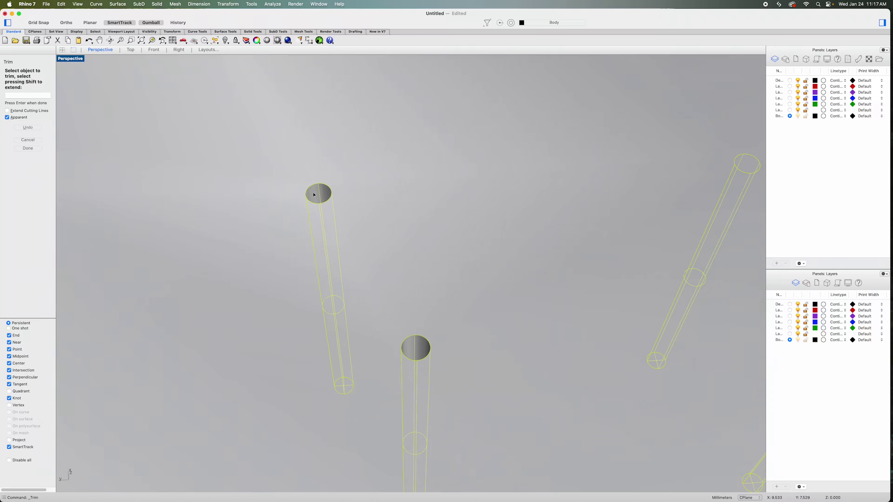
Step: Trim the body's top surface inside the remaining bridge-hole outlines of both rows, using the selected hole polysurfaces as cutters
scroll(515, 184, "up", 6)
left_click(467, 177)
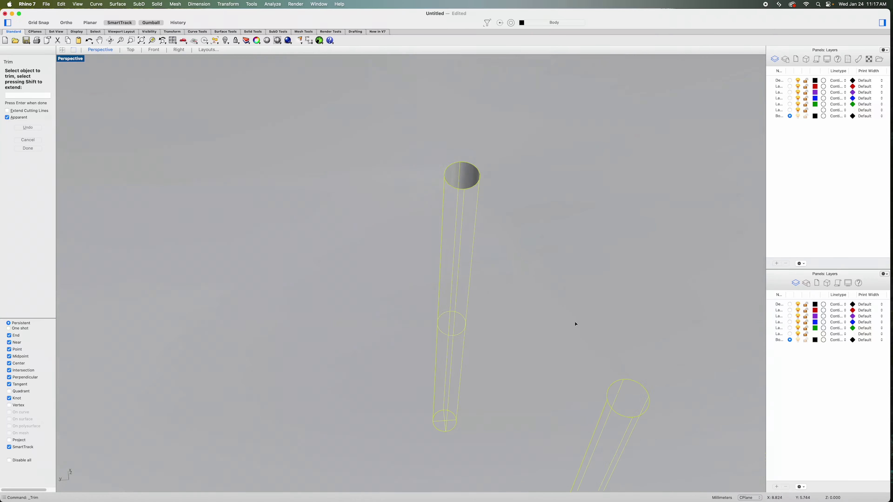
left_click(633, 391)
scroll(373, 239, "up", 5)
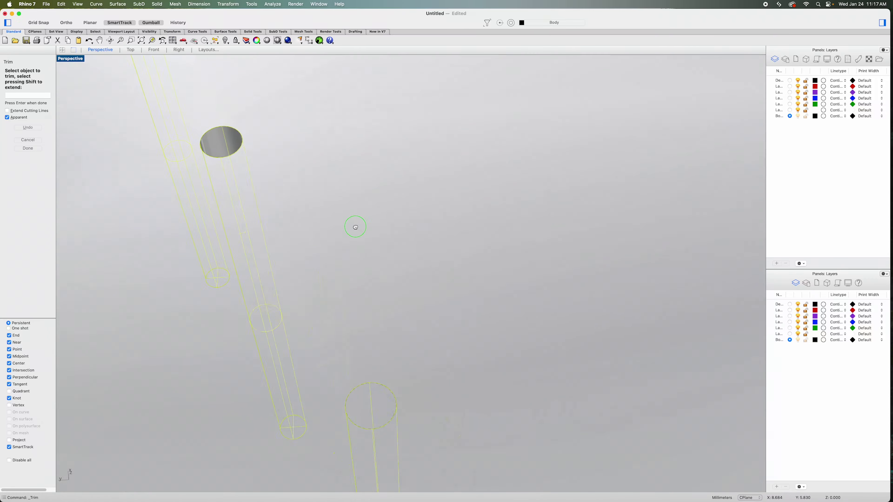
left_click(409, 373)
scroll(394, 281, "down", 4)
scroll(388, 252, "up", 3)
left_click(391, 226)
left_click(459, 328)
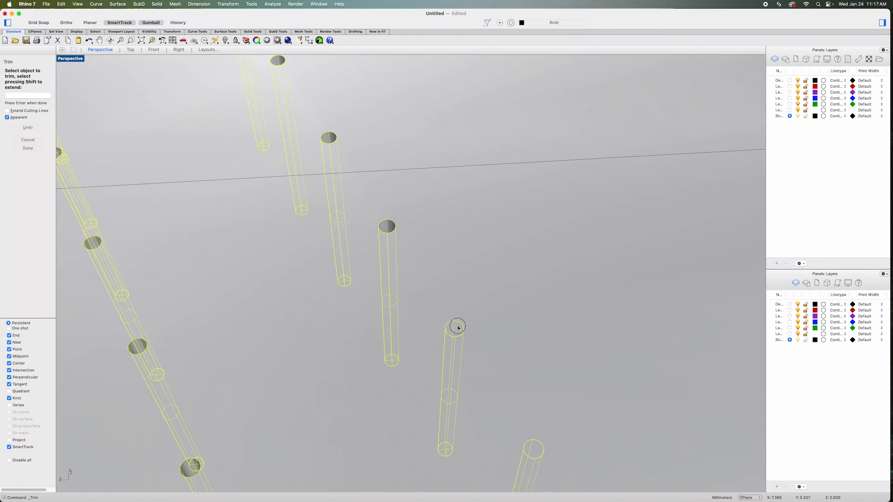
left_click(534, 450)
scroll(473, 427, "down", 5)
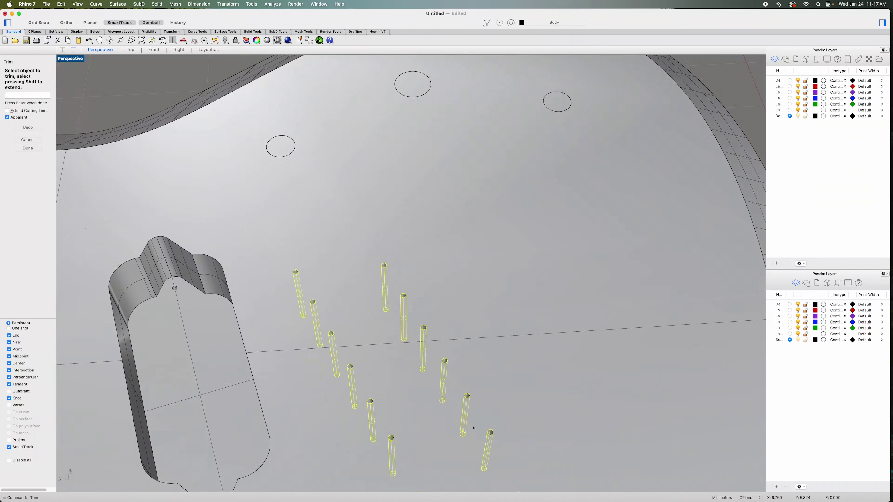
scroll(476, 426, "down", 3)
scroll(537, 341, "down", 3)
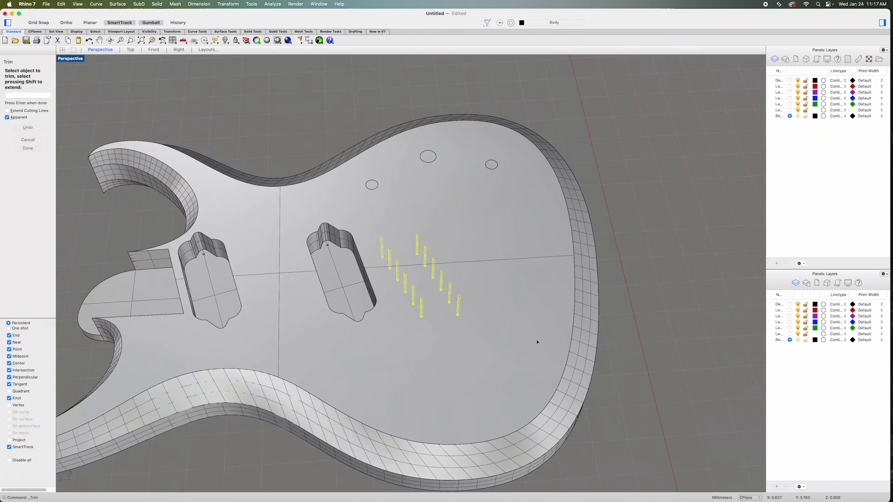
Step: Finish trimming the bridge holes in the body's top surface and clear the selection
left_click(28, 148)
key("Delete")
Step: Extrude the five large neck-bolt circles on the back of the body straight by .25 as solids, keeping the input curves
right_click_drag(580, 241, 418, 225)
scroll(609, 350, "up", 5)
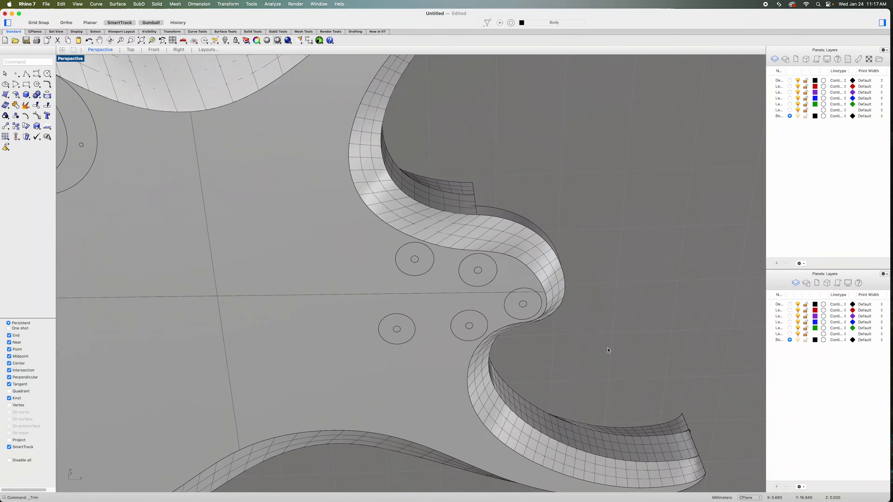
left_click(523, 292)
left_click(486, 288, "shift")
left_click(417, 278, "shift")
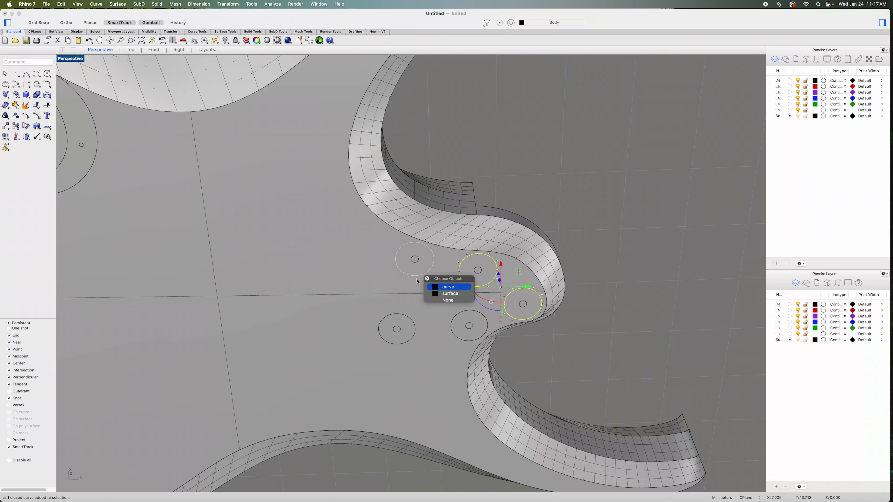
left_click(454, 288)
left_click(412, 318, "shift")
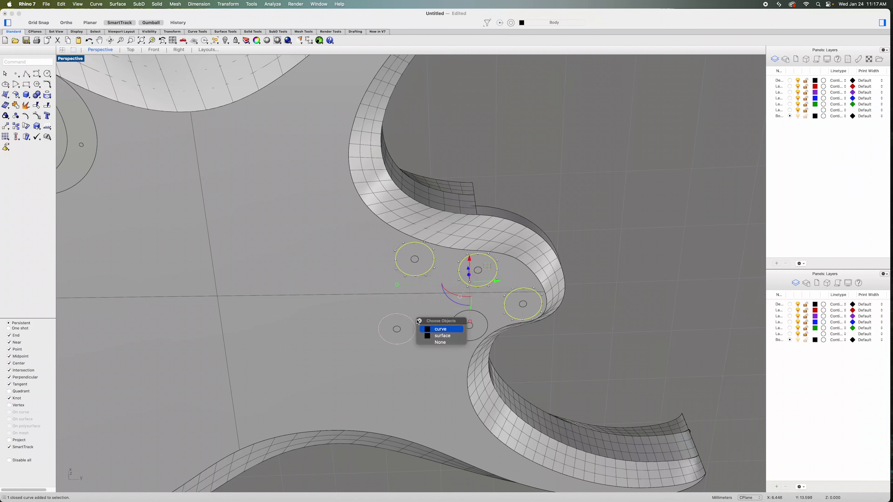
left_click(441, 329)
left_click(471, 341, "shift")
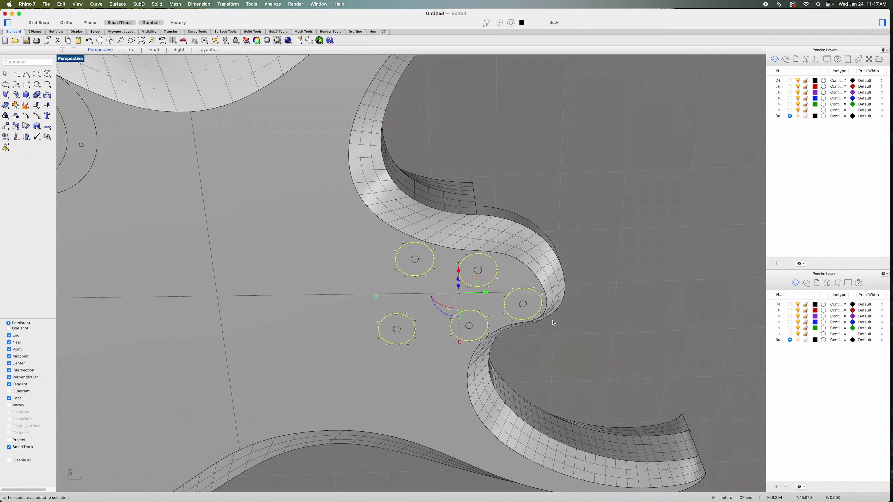
right_click_drag(555, 327, 550, 341)
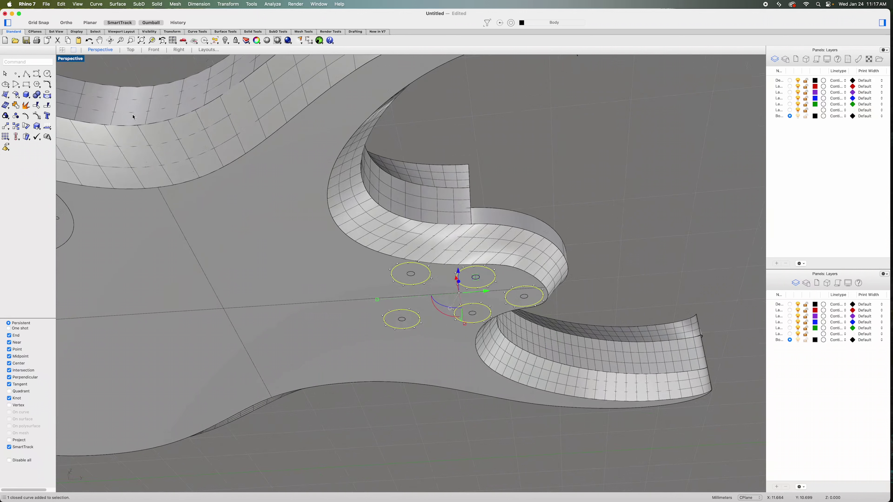
left_click(158, 4)
left_click(188, 126)
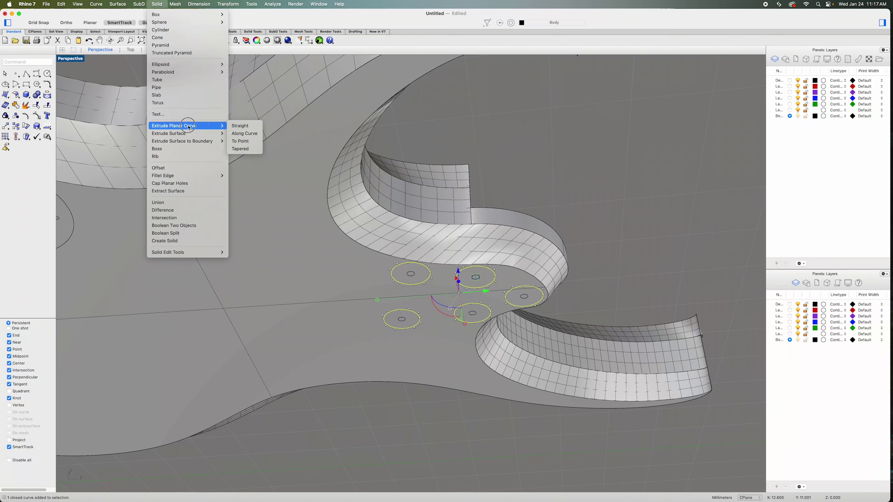
left_click(241, 126)
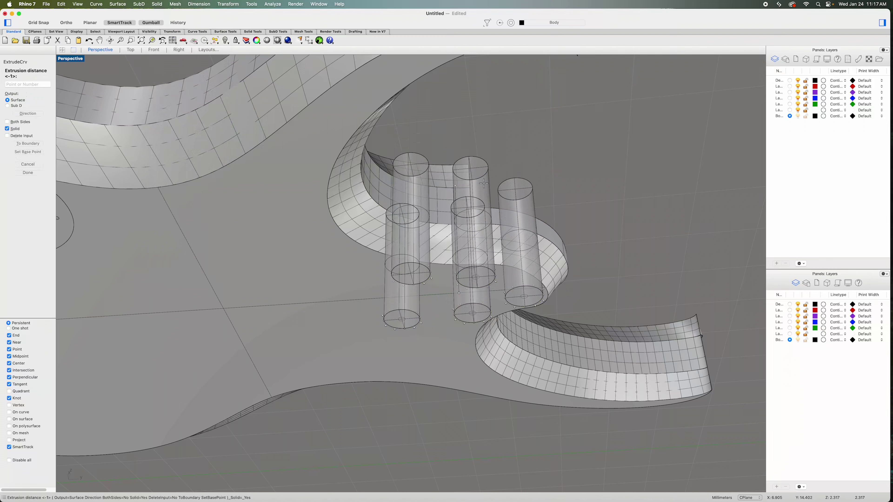
type(".25")
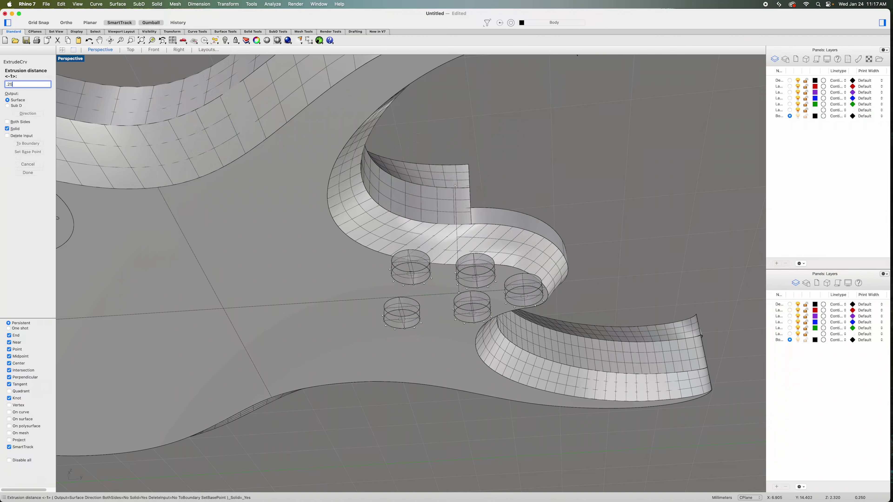
key("Return")
key("Delete")
Step: Select the five new neck-bolt recess extrusions and explode them into separate surfaces
left_click(484, 286)
left_click(513, 306)
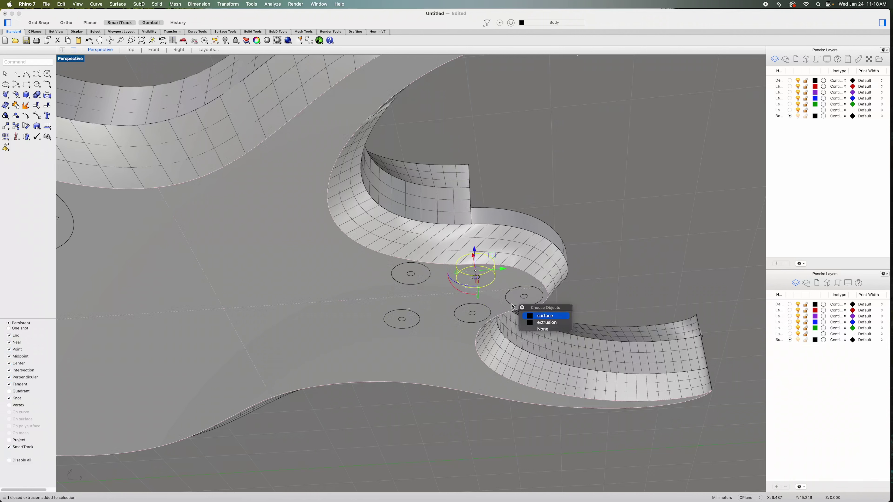
left_click(542, 322)
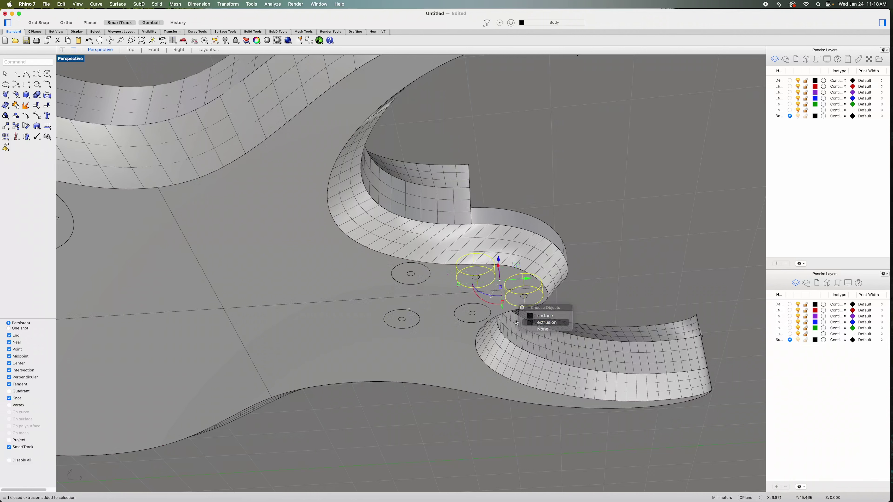
left_click(466, 307, "shift")
left_click(496, 323)
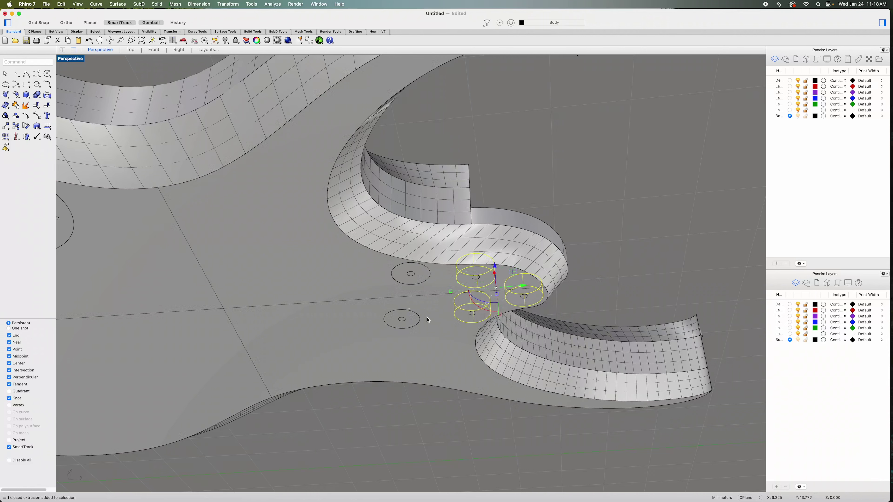
left_click(420, 318, "shift")
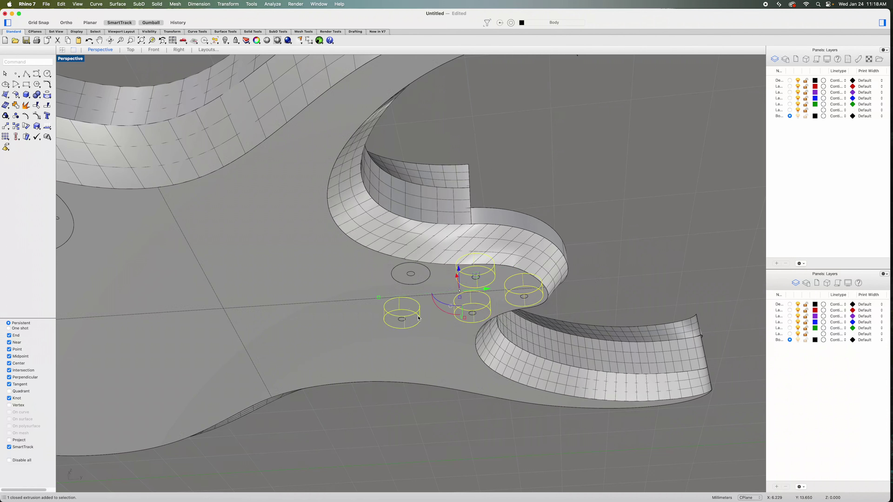
left_click(418, 285, "shift")
left_click(446, 302)
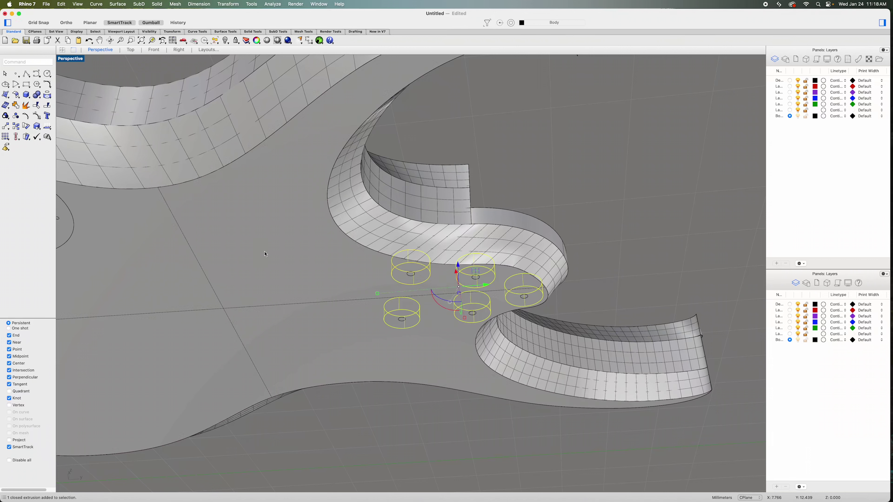
left_click(25, 106)
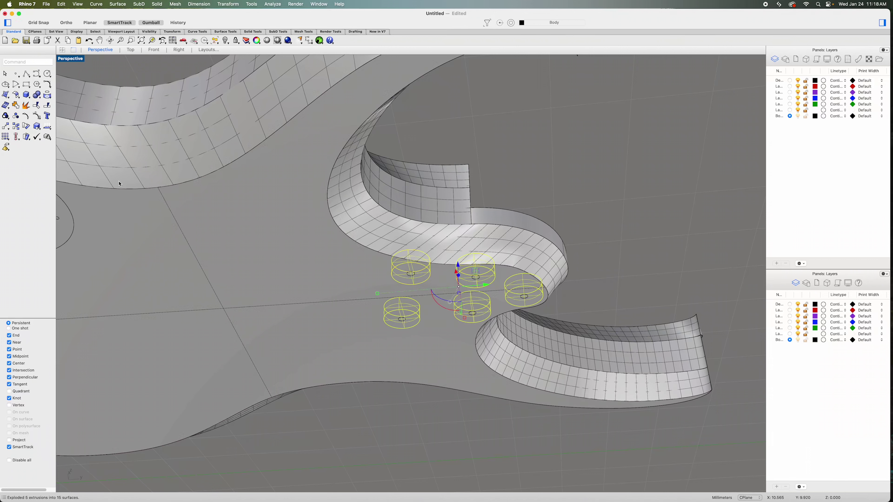
Step: Deselect the circular cap flush with the body's back on each exploded recess and join the remaining wall and bottom surfaces
scroll(438, 324, "up", 3)
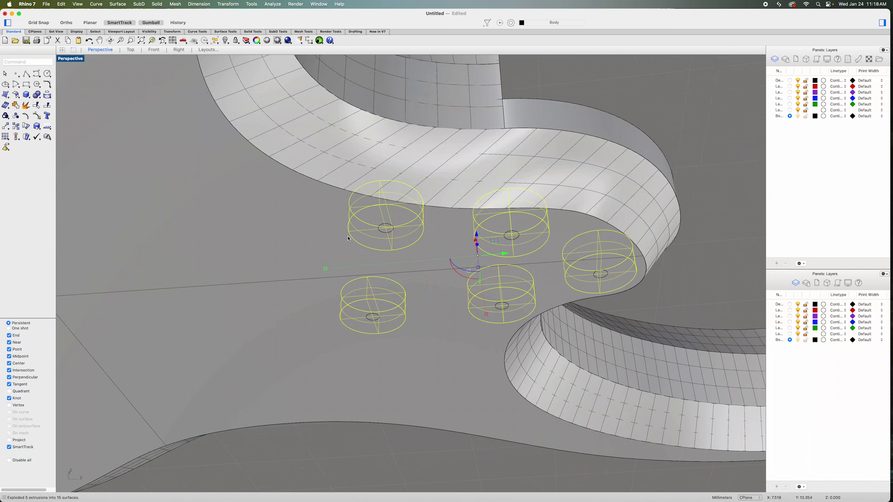
left_click(364, 234, "super")
left_click(363, 321, "super")
left_click(491, 310, "super")
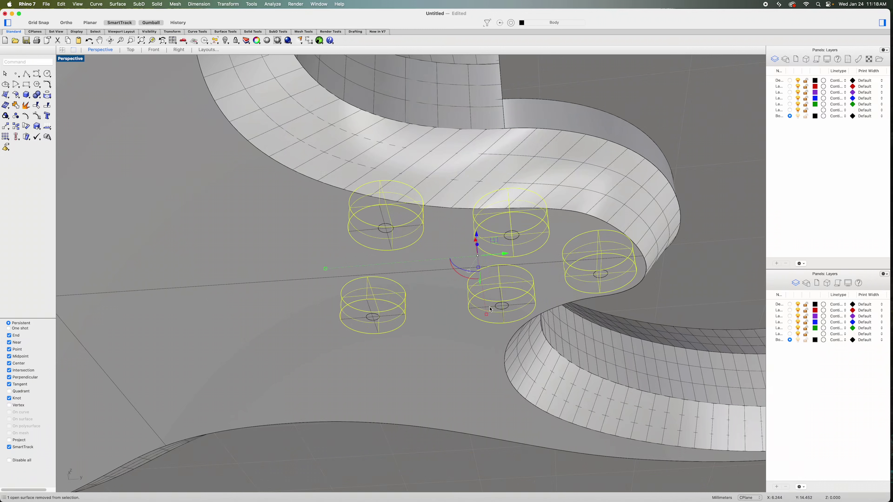
left_click(585, 277, "super")
left_click(536, 236, "super")
left_click(16, 105)
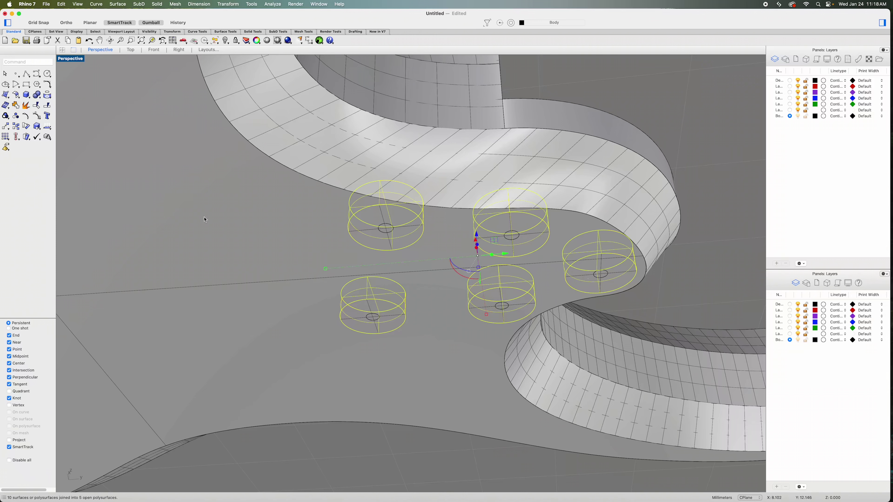
Step: Delete the five circular cap surfaces that cover the neck-bolt recesses on the body's back face
left_click(383, 216)
key("Return")
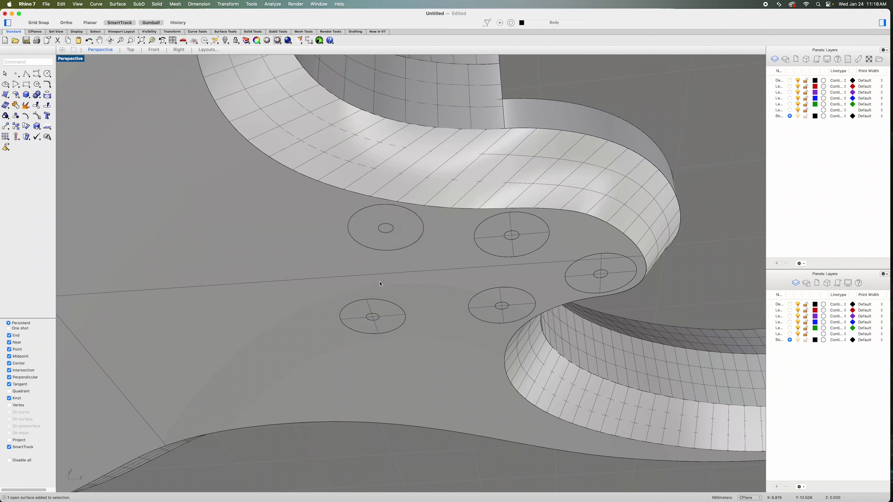
left_click(369, 308)
key("Delete")
left_click(513, 249)
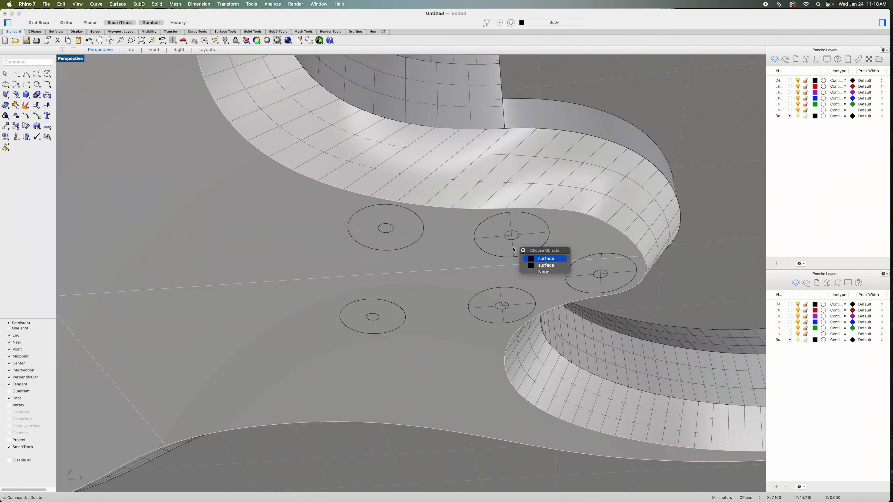
left_click(543, 272)
left_click(505, 320)
left_click(541, 330)
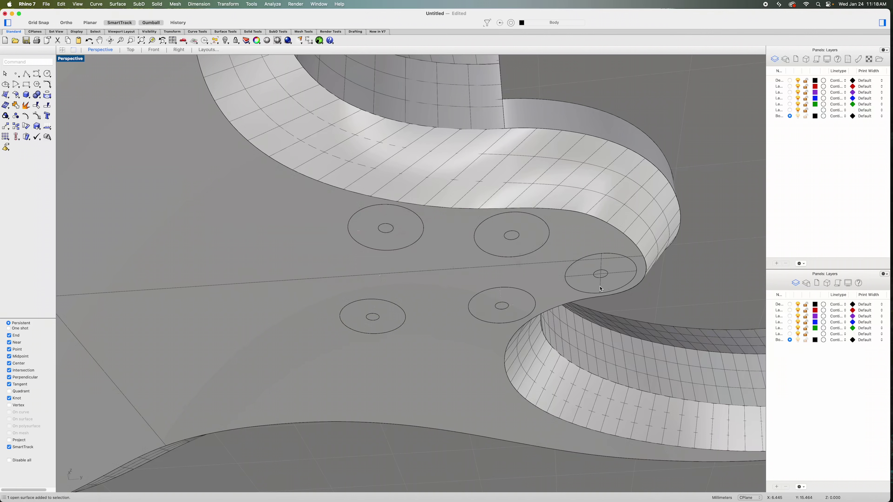
left_click(601, 288)
left_click(632, 308)
key("Delete")
Step: Trim the body's back surface inside the five large neck-bolt outlines, using the joined recess polysurfaces as cutters
left_click(577, 291)
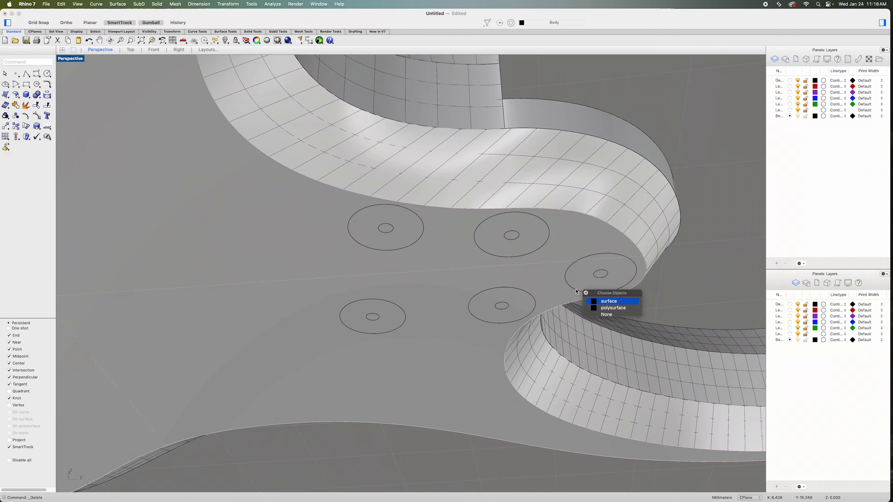
left_click(607, 308)
left_click(514, 324, "shift")
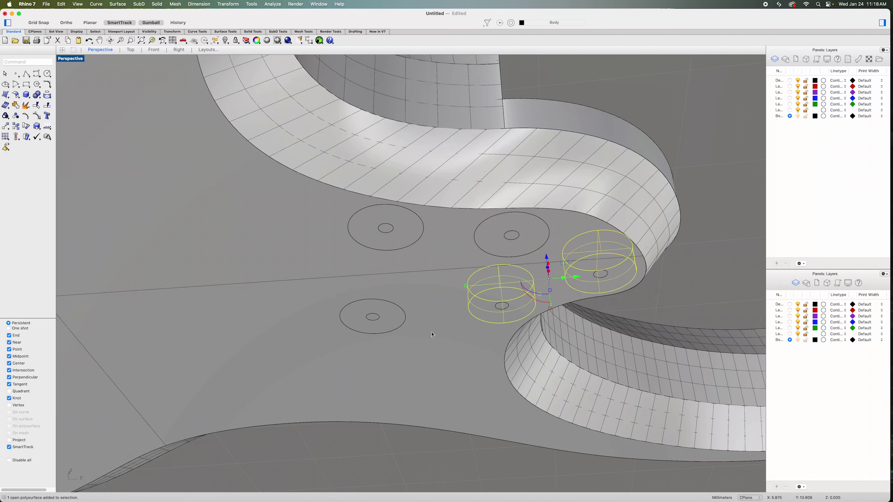
left_click(391, 333, "shift")
left_click(421, 349)
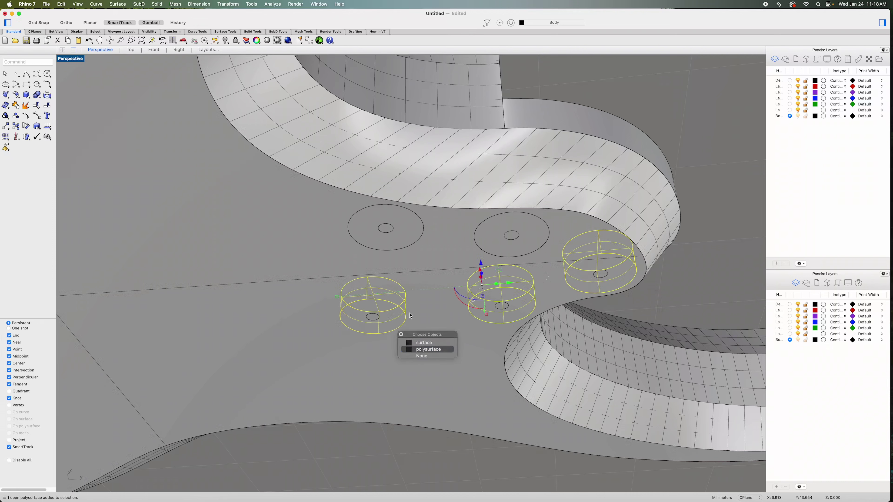
left_click(410, 253, "shift")
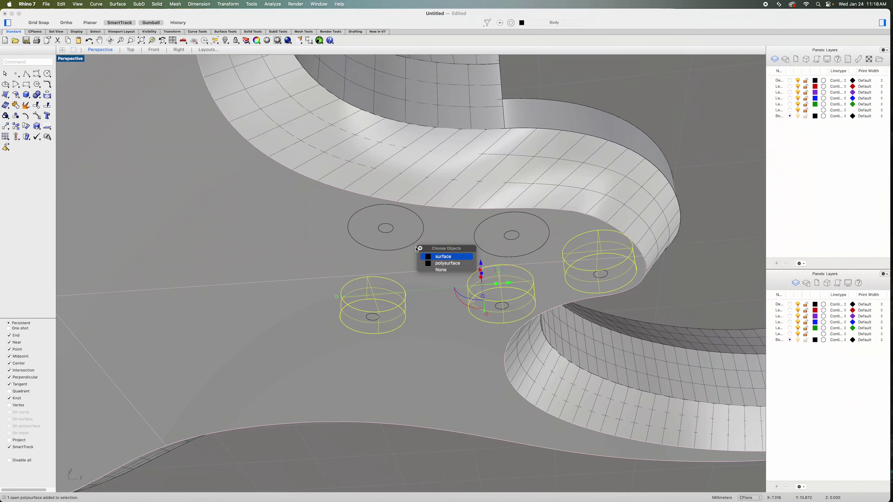
left_click(440, 268)
left_click(530, 254, "shift")
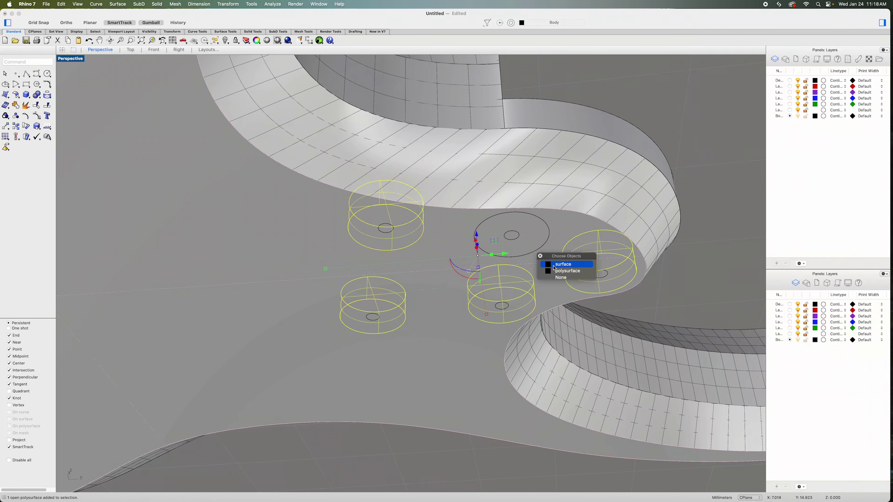
left_click(561, 271)
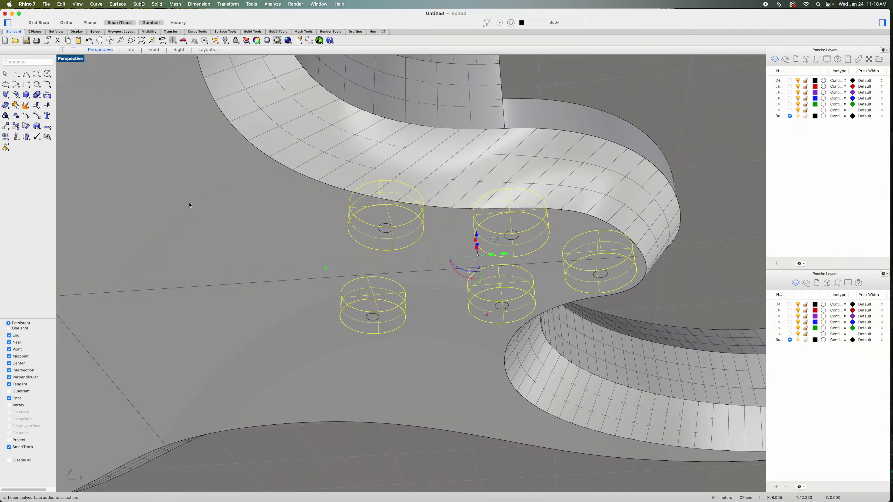
left_click(40, 105)
left_click(352, 316)
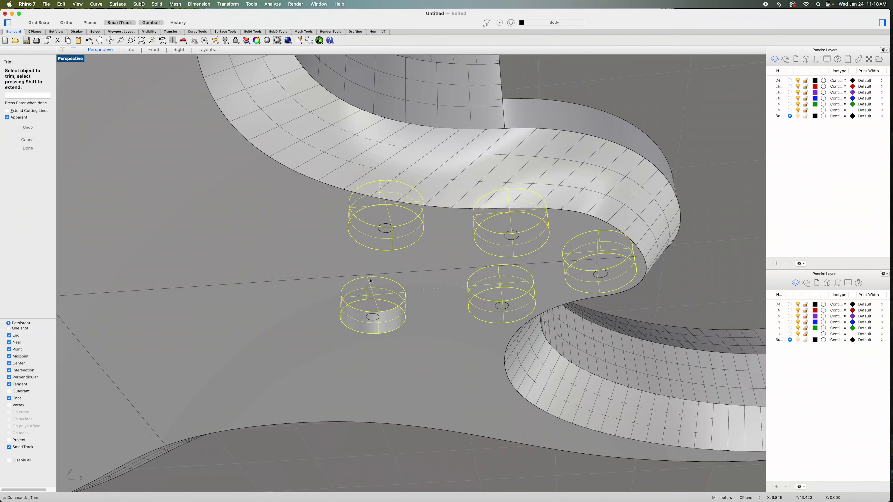
left_click(369, 231)
left_click(492, 237)
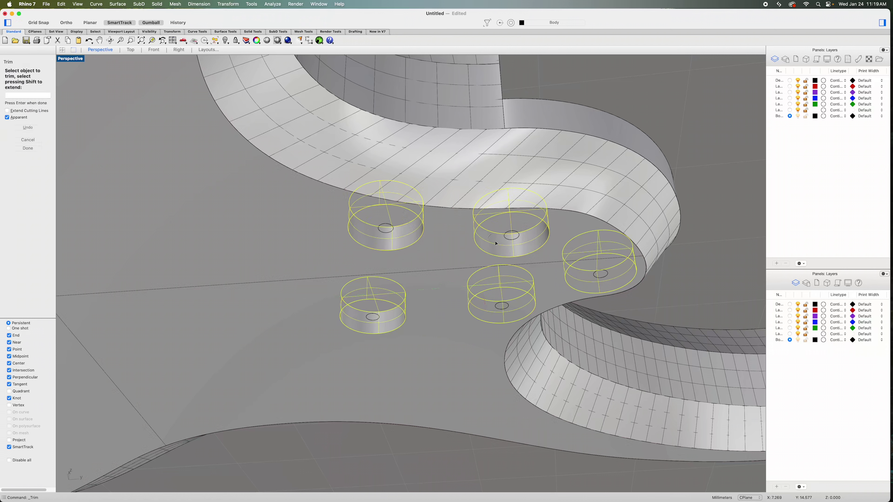
left_click(583, 279)
left_click(513, 314)
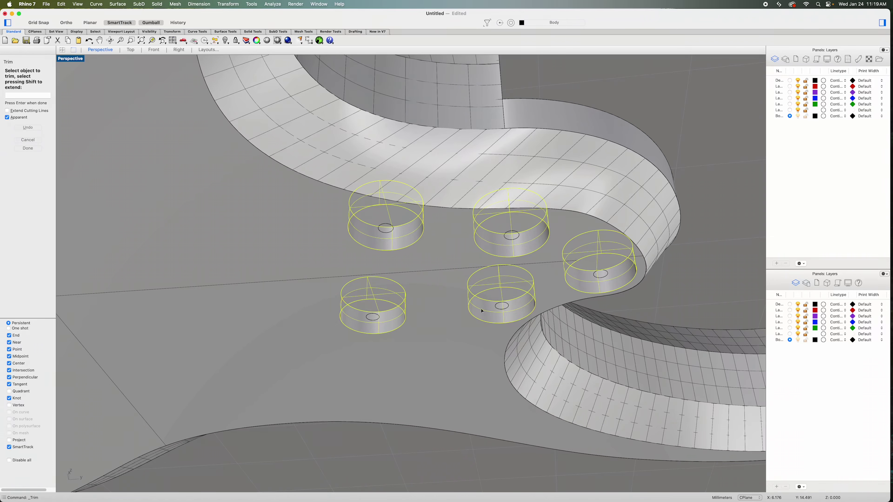
left_click(27, 148)
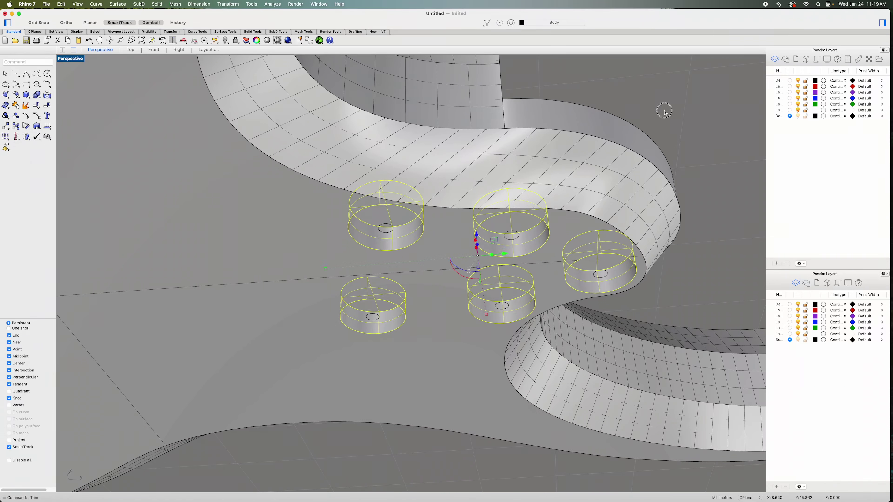
key("Delete")
Step: Move the five small neck-bolt hole circles inside the back recesses by .25 in the Z direction
mouse_move(677, 192)
right_mouse_down()
mouse_move(673, 176)
mouse_move(678, 197)
right_mouse_up()
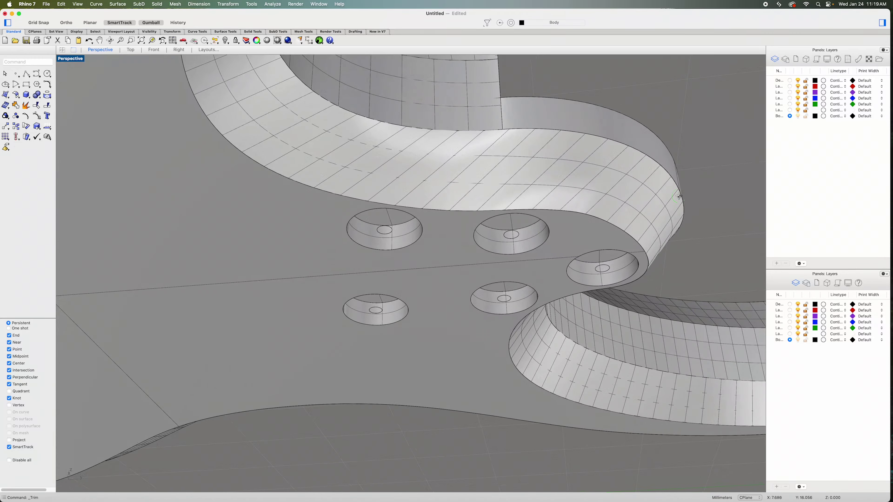
left_click(512, 238)
left_click(377, 231, "shift")
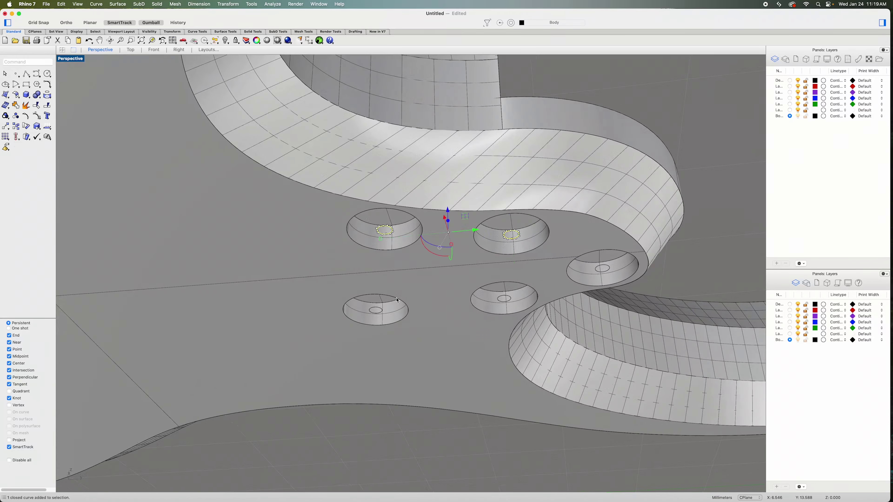
left_click(375, 314, "shift")
left_click(409, 325)
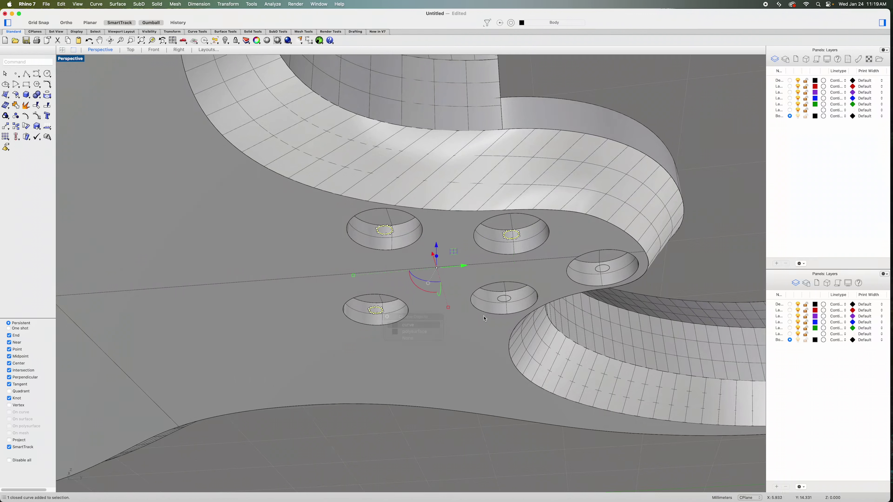
left_click(501, 302, "shift")
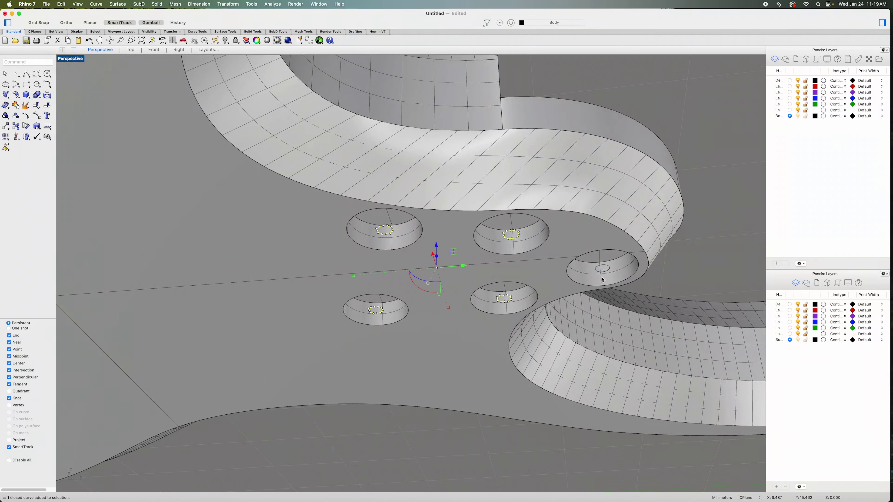
left_click(598, 266, "shift")
scroll(467, 273, "up", 10)
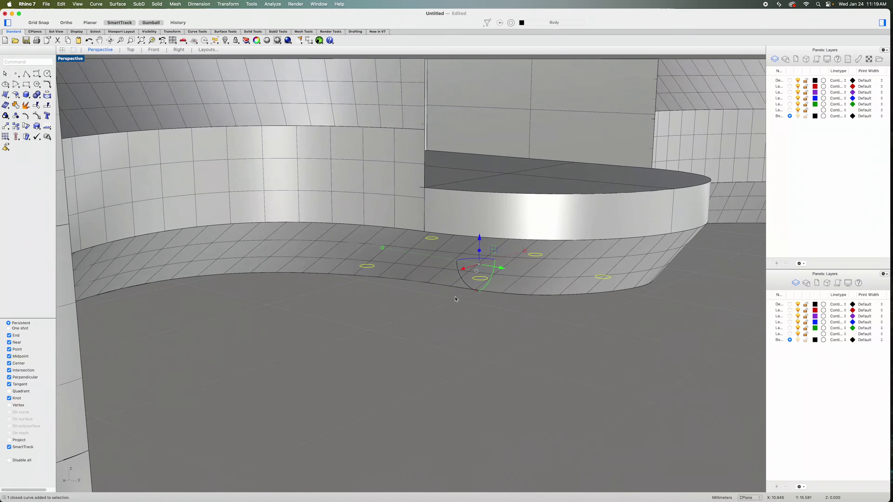
left_click(479, 239)
key("BackSpace")
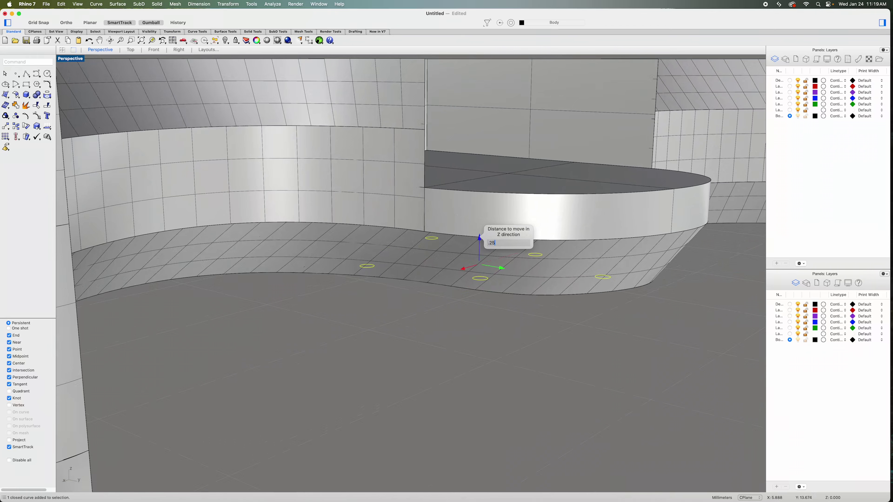
type(".25")
key("Return")
Step: Undo the last extrusion of the five small neck-bolt hole circles
right_click_drag(462, 337, 426, 330)
right_click_drag(407, 188, 608, 297)
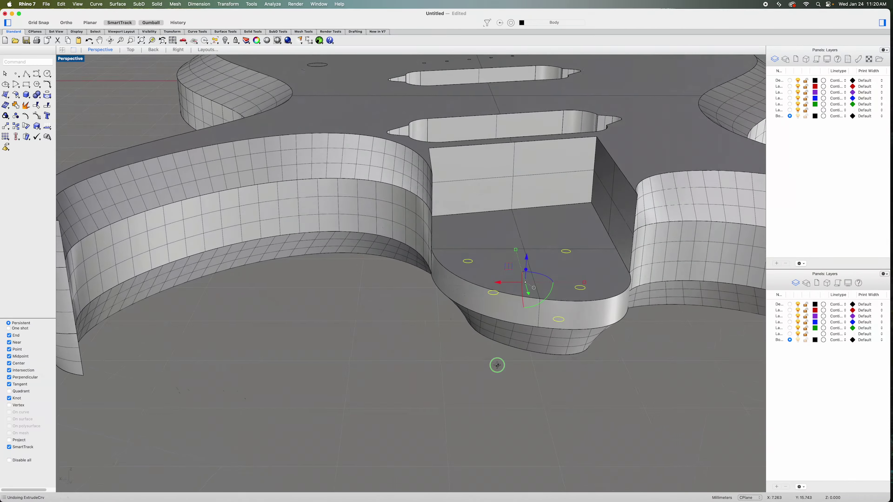
key("super+z")
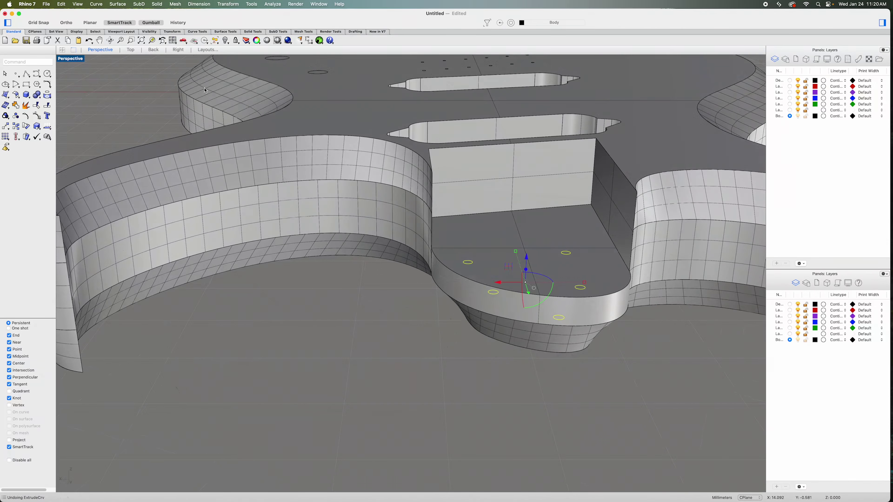
right_click_drag(175, 81, 189, 83)
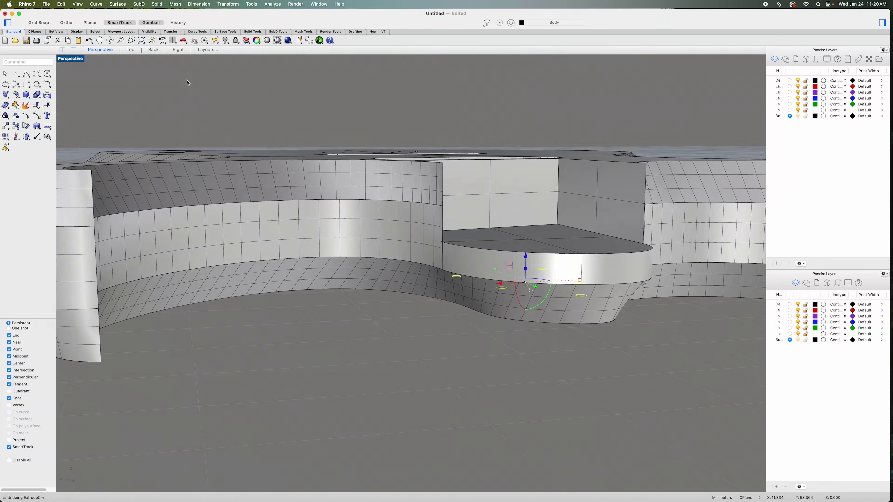
Step: In the Back view, extrude the five small circles straight up to the neck pocket's floor as open surfaces, with Solid off
left_click(153, 50)
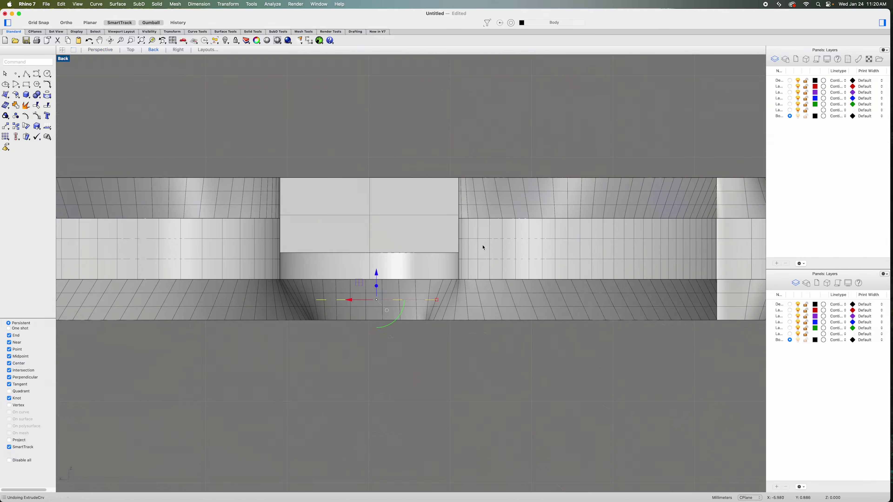
right_click_drag(525, 326, 586, 355)
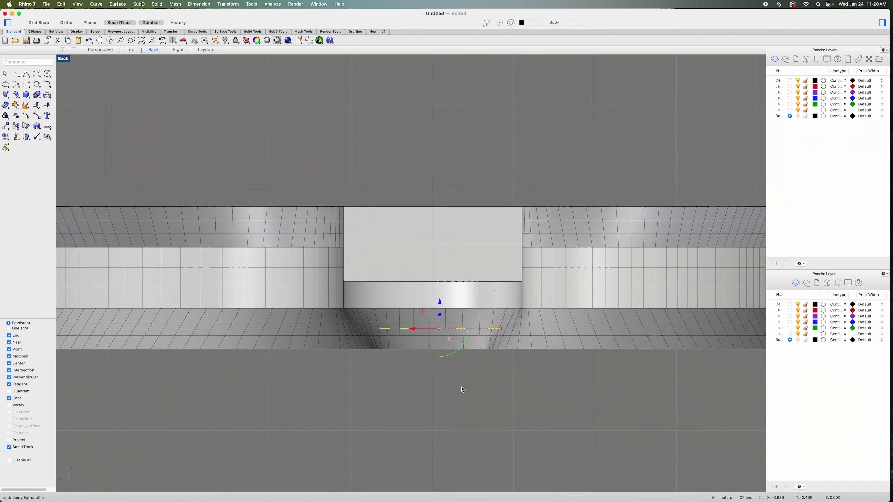
left_click(121, 4)
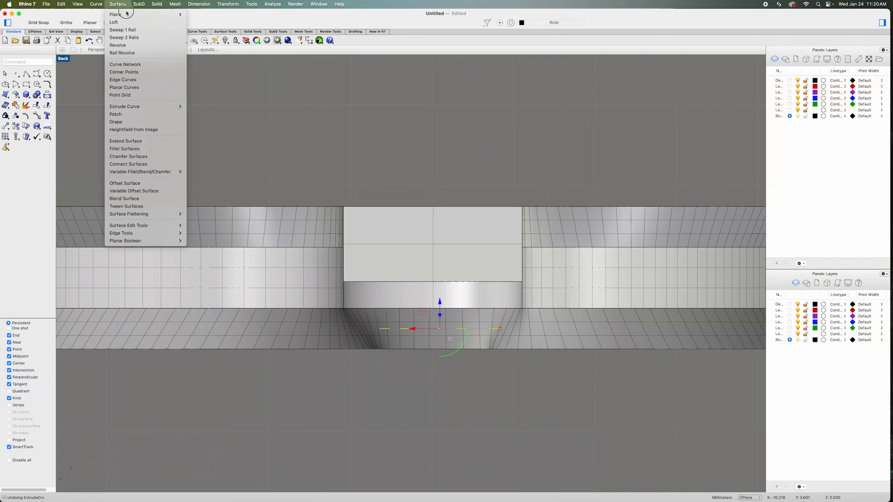
mouse_move(176, 110)
left_click(211, 108)
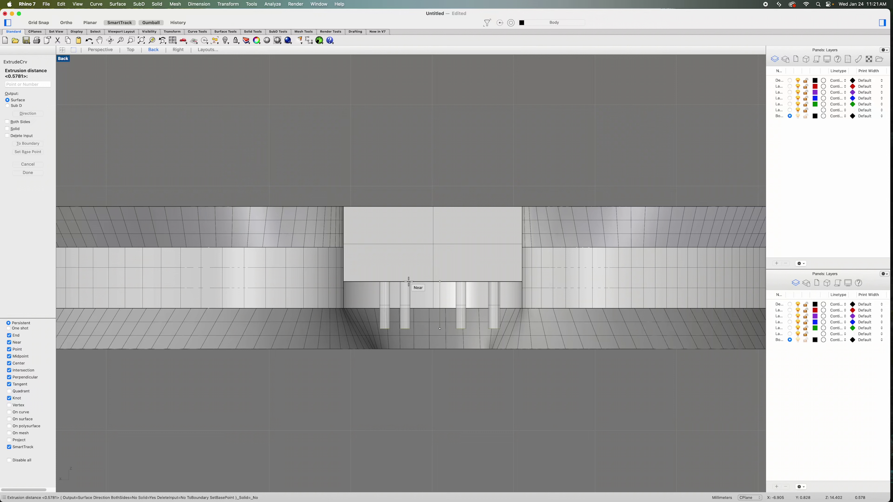
left_click(408, 281)
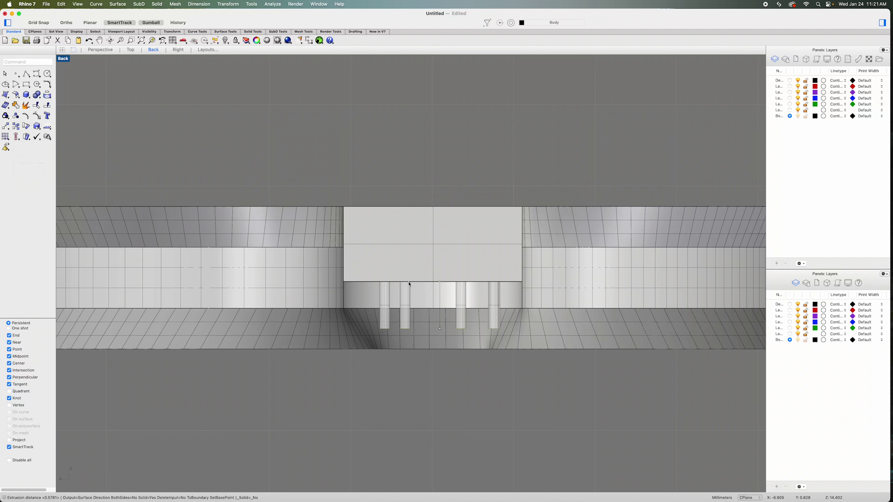
right_click(423, 301)
key("Escape")
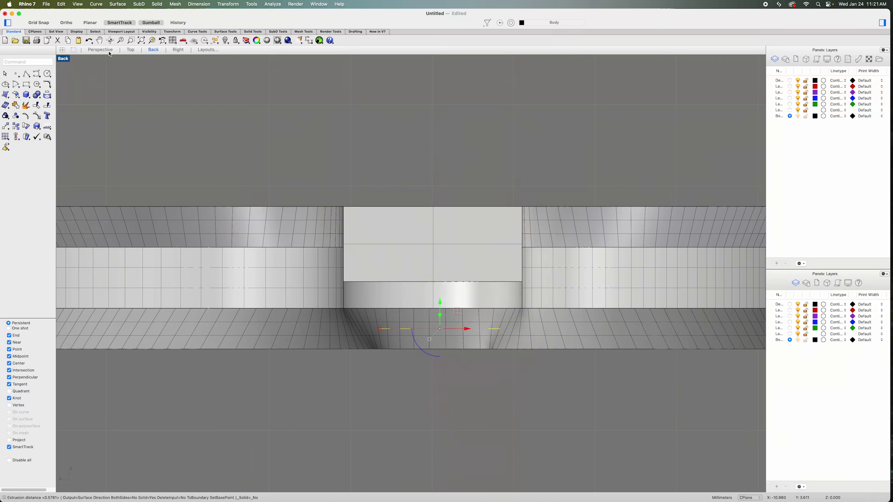
Step: Delete the five small source circles in the perspective view, keeping the extruded bolt-hole walls
left_click(100, 49)
right_click_drag(280, 166, 495, 332)
key("Delete")
Step: Trim the neck pocket's floor inside the five bolt holes, using the open cylindrical extrusions as cutters
left_click(552, 342)
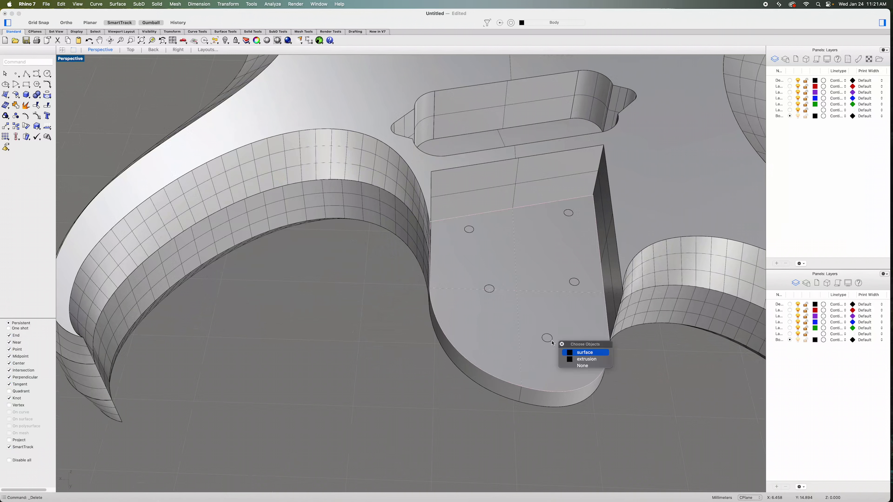
left_click(579, 356)
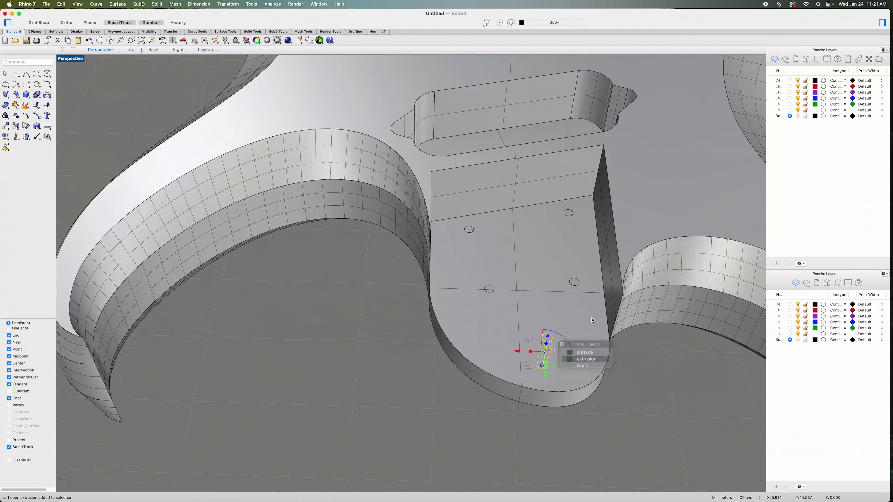
left_click(579, 287, "shift")
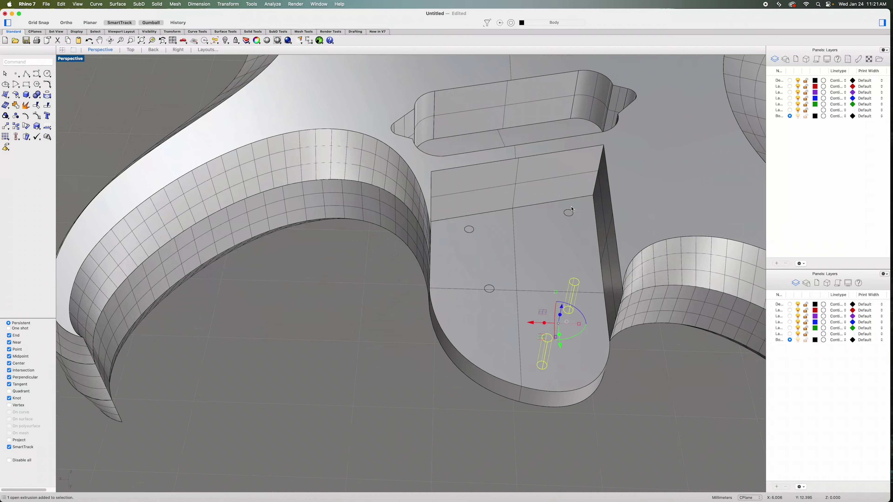
left_click(571, 218, "shift")
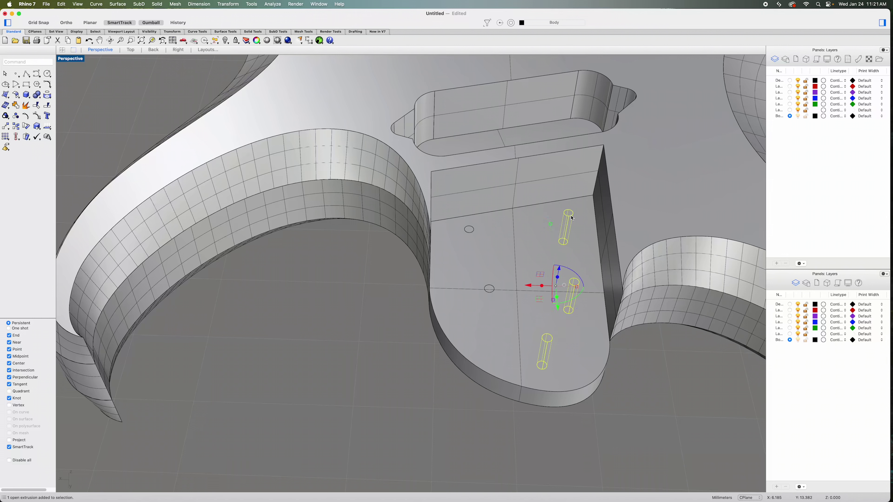
left_click(473, 232, "shift")
left_click(491, 295, "shift")
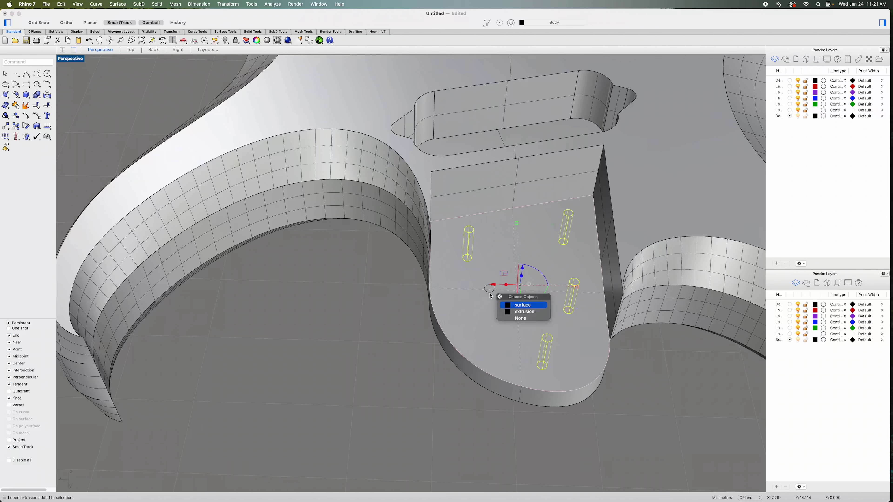
left_click(518, 311)
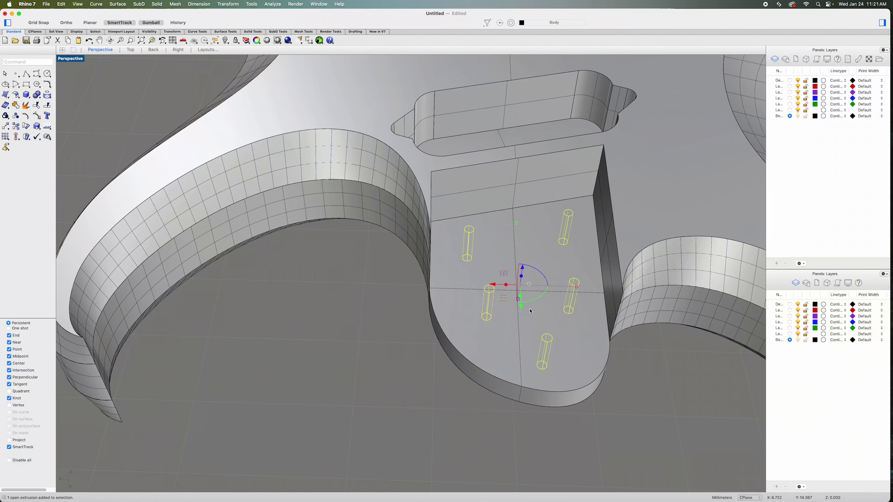
scroll(550, 252, "up", 2)
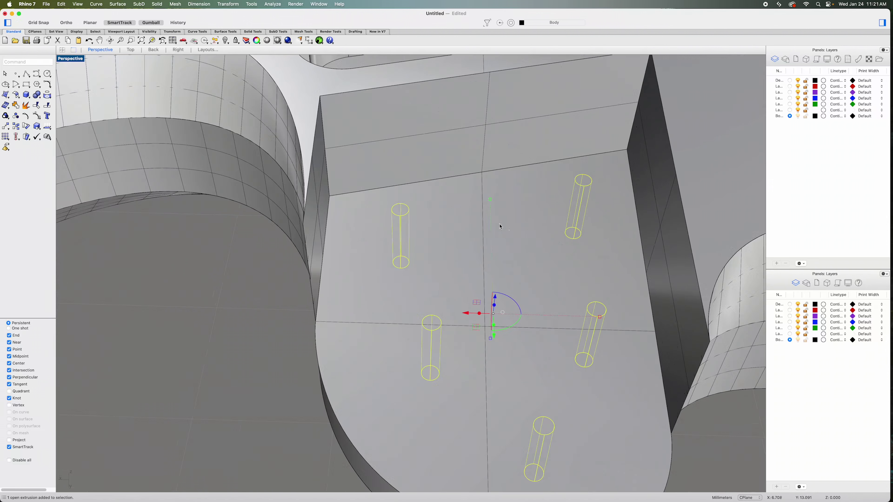
left_click(36, 105)
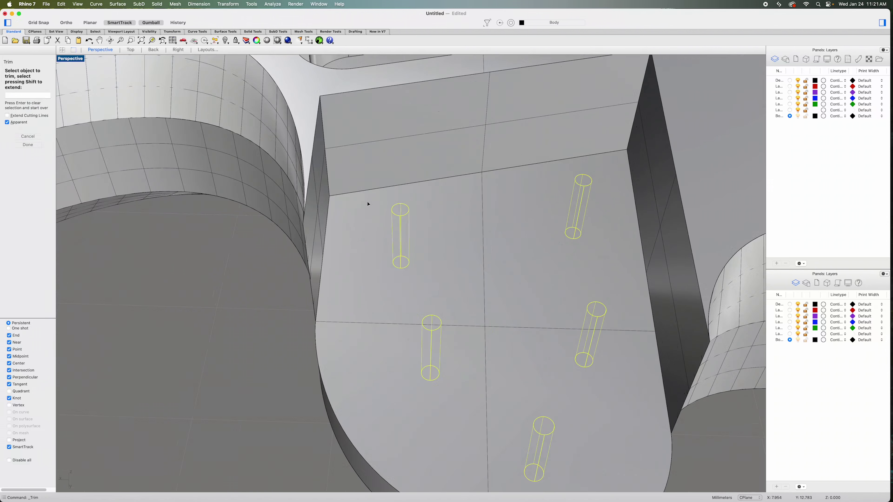
left_click(398, 210)
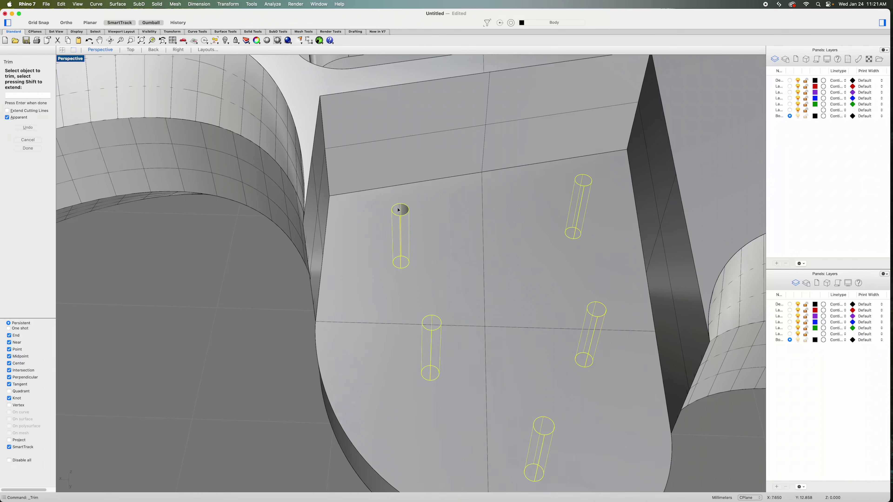
left_click(587, 182)
left_click(600, 309)
left_click(547, 425)
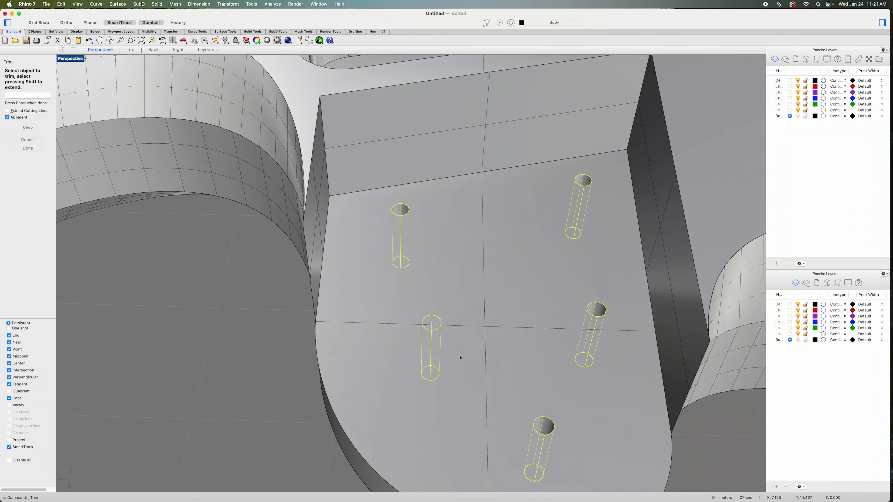
left_click(434, 324)
Step: Trim the bottoms of the five neck-bolt recesses on the body's back inside the same cylinders and finish the Trim
mouse_move(435, 324)
right_mouse_down()
mouse_move(496, 364)
mouse_move(477, 249)
right_mouse_up()
left_click(505, 85)
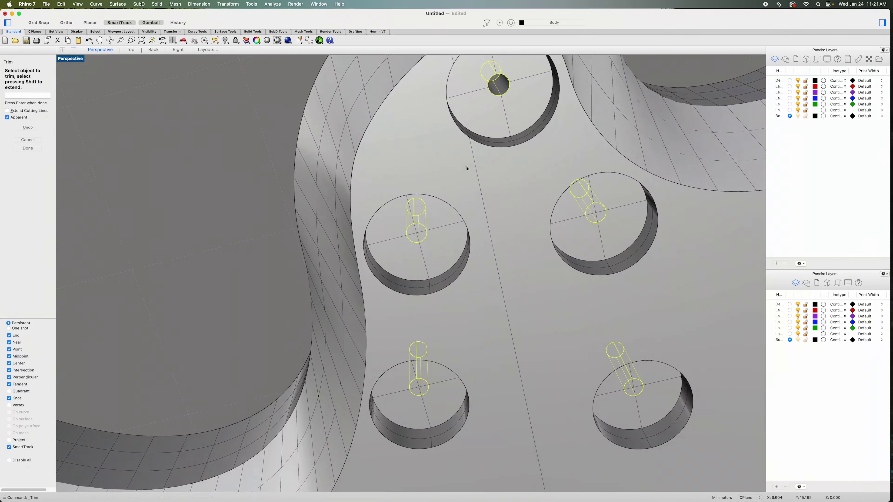
left_click(414, 235)
left_click(419, 390)
left_click(638, 388)
left_click(600, 211)
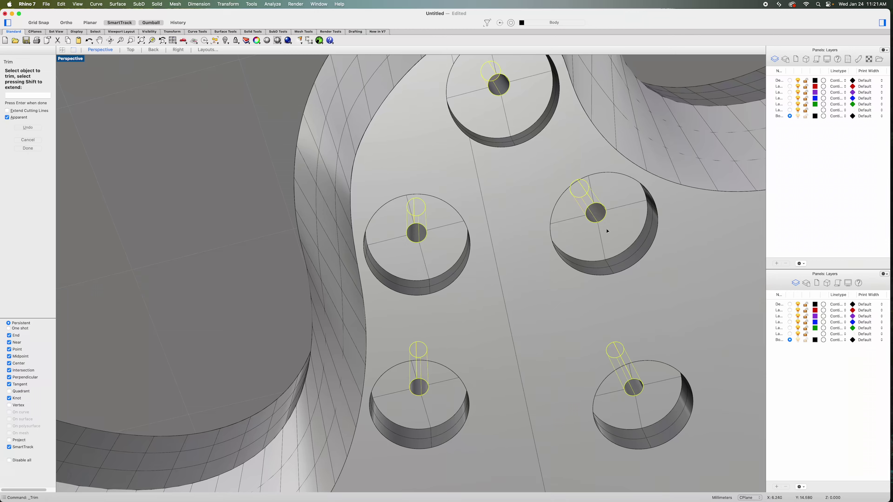
scroll(622, 282, "down", 5)
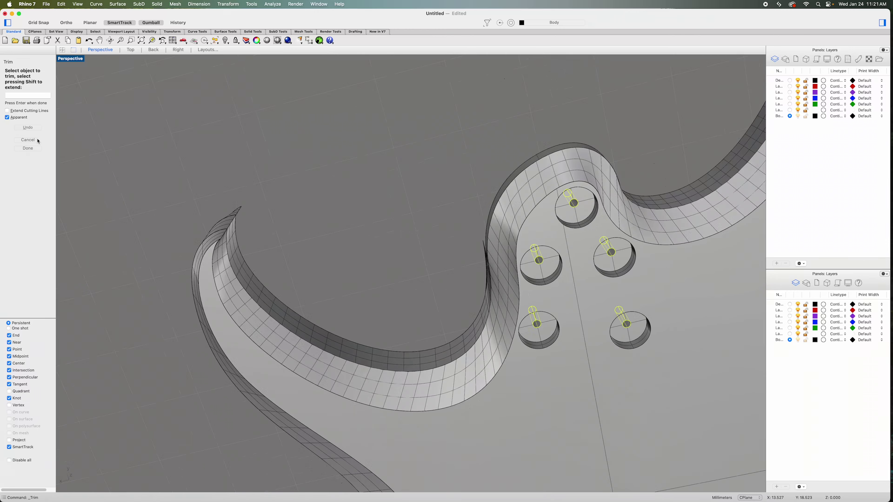
left_click(31, 148)
Step: Extrude the control cavity's outer outline on the body's back 0.125 straight as a solid and delete the source curve
right_click_drag(362, 159, 409, 227)
scroll(489, 230, "down", 12)
scroll(489, 231, "up", 2)
scroll(308, 235, "up", 3)
right_click_drag(307, 234, 474, 326)
scroll(325, 374, "up", 3)
scroll(474, 326, "up", 3)
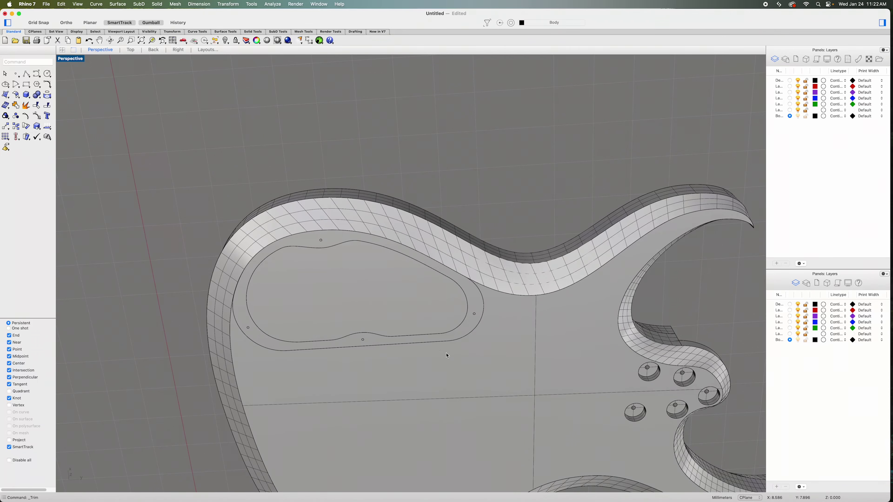
scroll(445, 354, "up", 2)
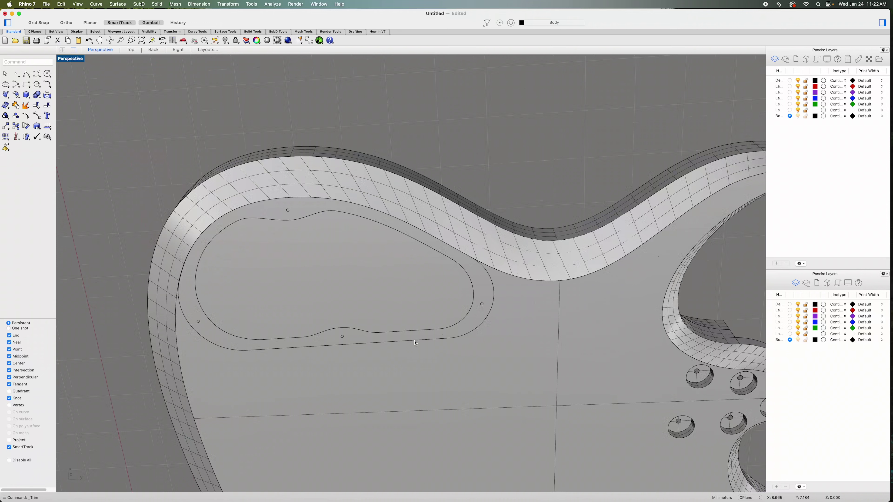
left_click(415, 343)
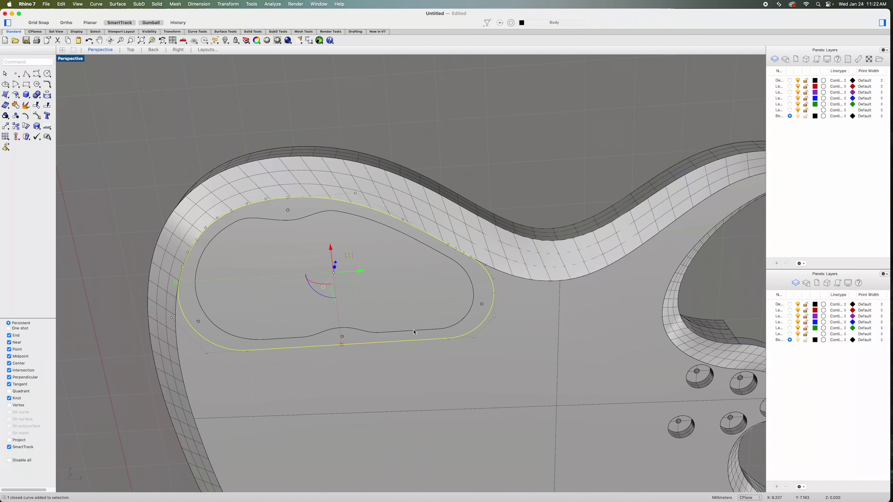
left_click(414, 332)
left_click(453, 341)
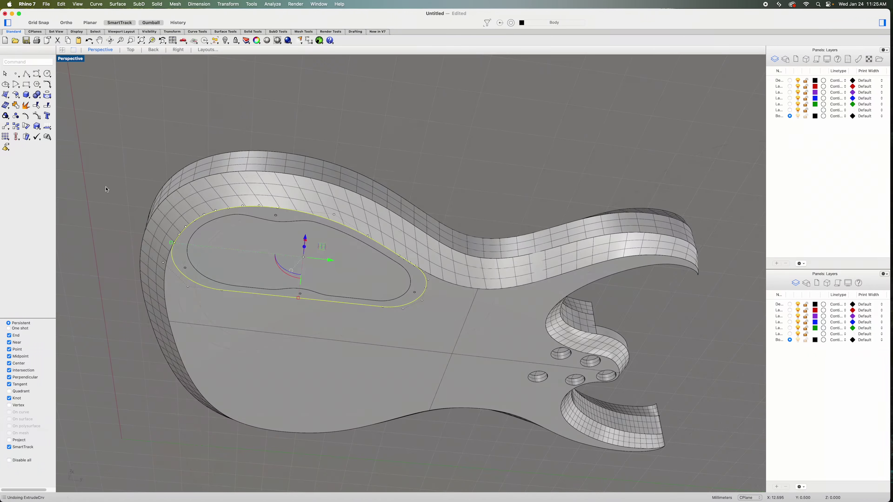
left_click(160, 5)
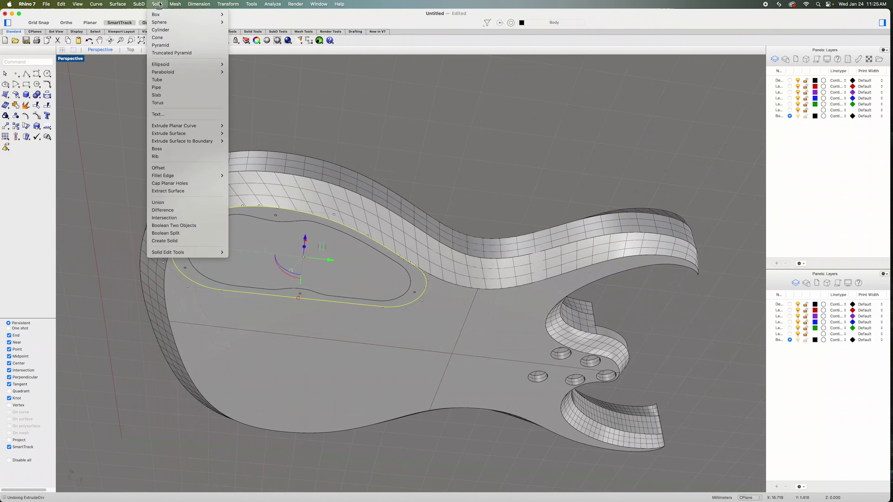
mouse_move(180, 126)
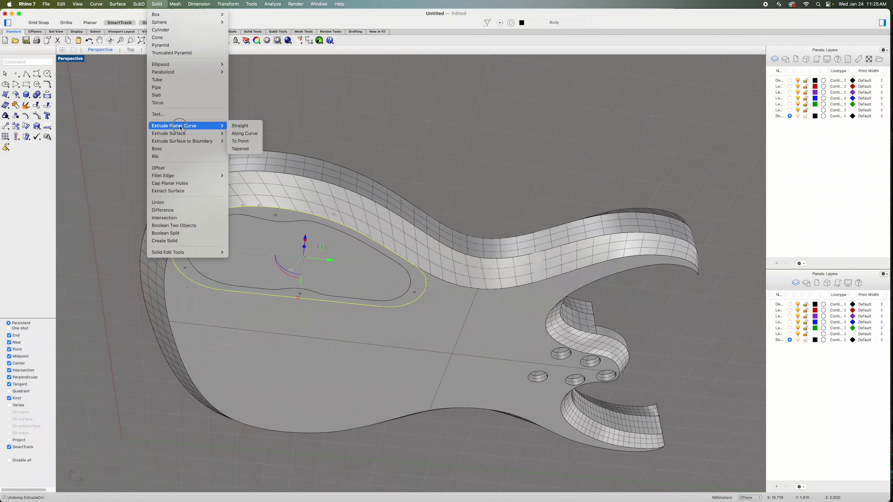
left_click(244, 126)
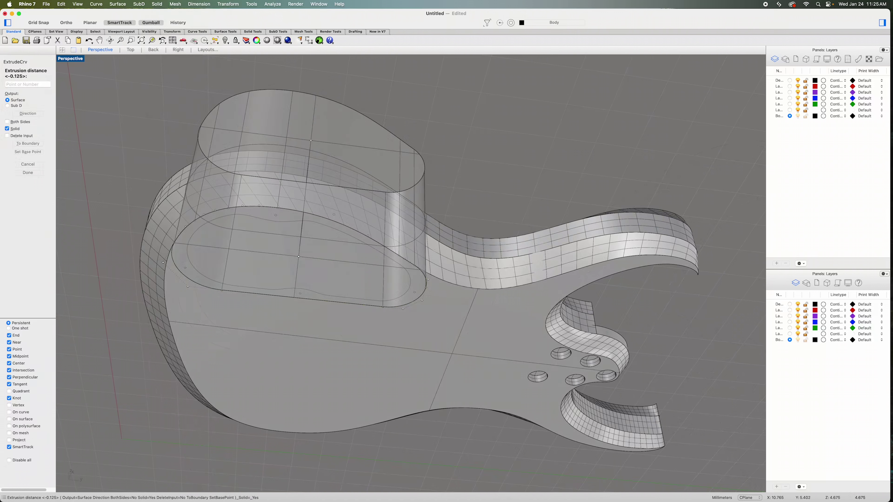
type(".125")
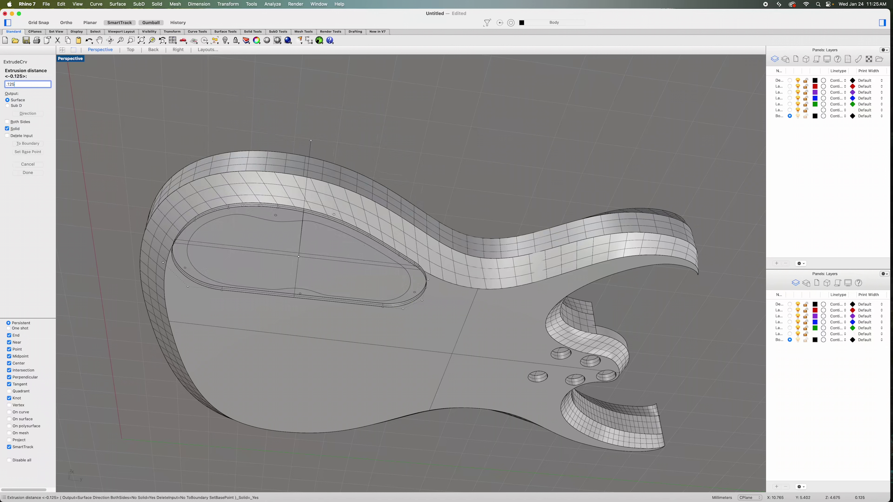
key("Return")
key("Delete")
Step: Explode the shallow cover-recess extrusion, join its walls and inner face, and delete the leftover outer face
left_click(344, 306)
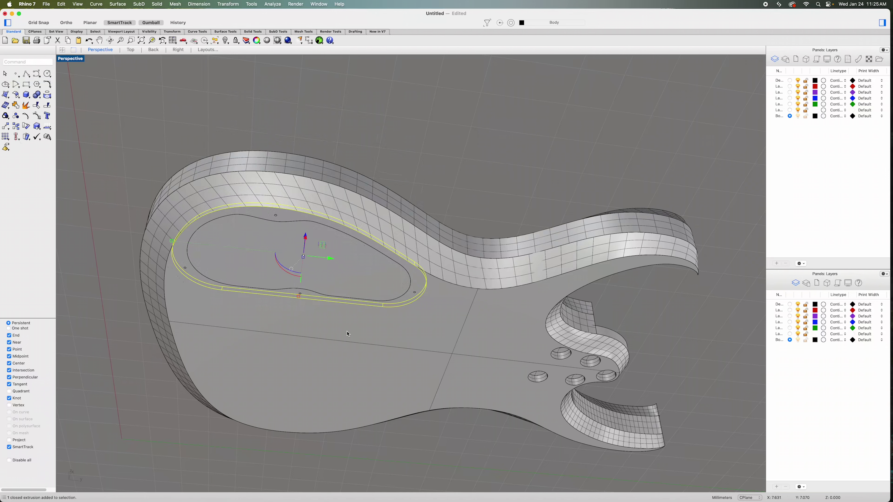
left_click(28, 106)
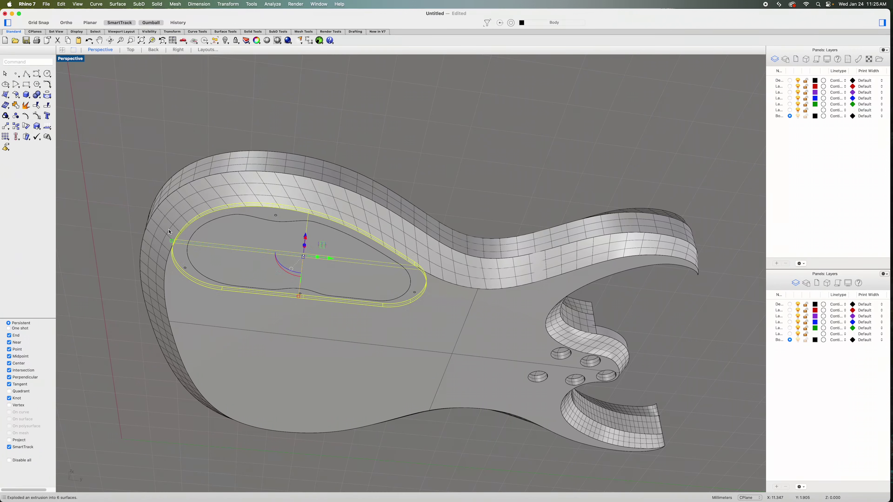
left_click(258, 264, "super")
left_click(13, 103)
left_click(122, 253)
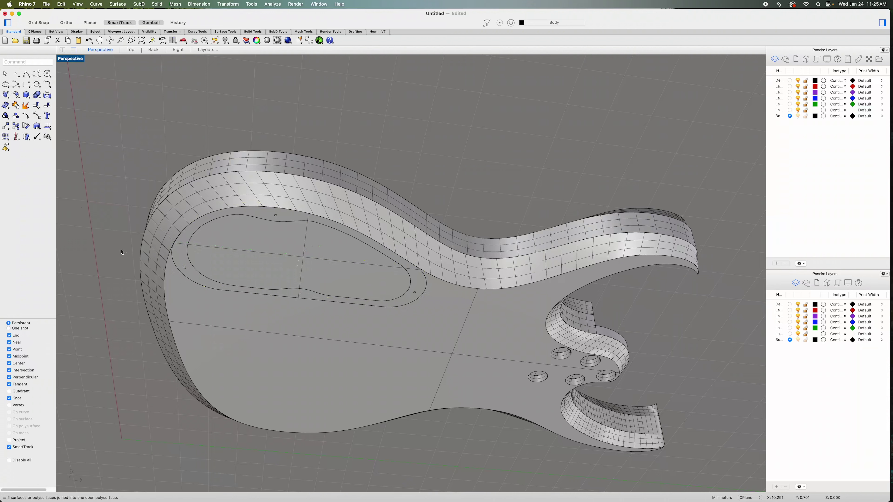
left_click(241, 254)
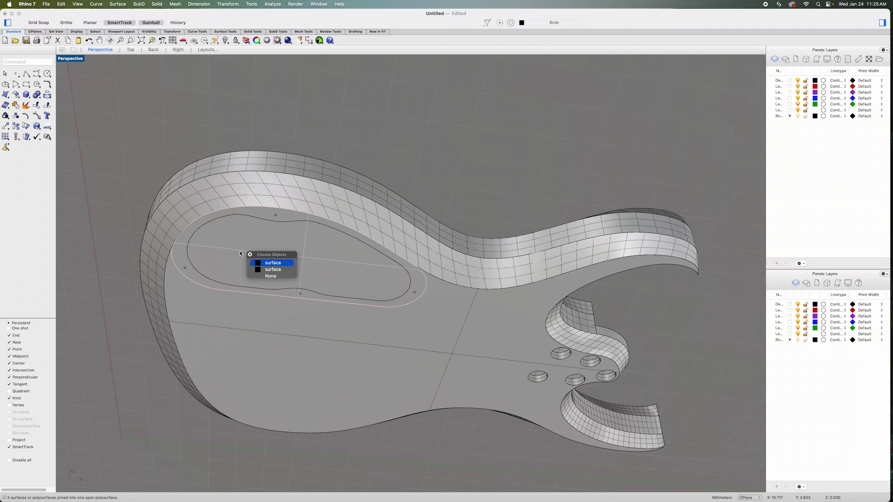
key("Return")
Step: Trim the body's back surface inside the cover-recess outline, using the joined recess polysurface as the cutter
left_click(249, 296)
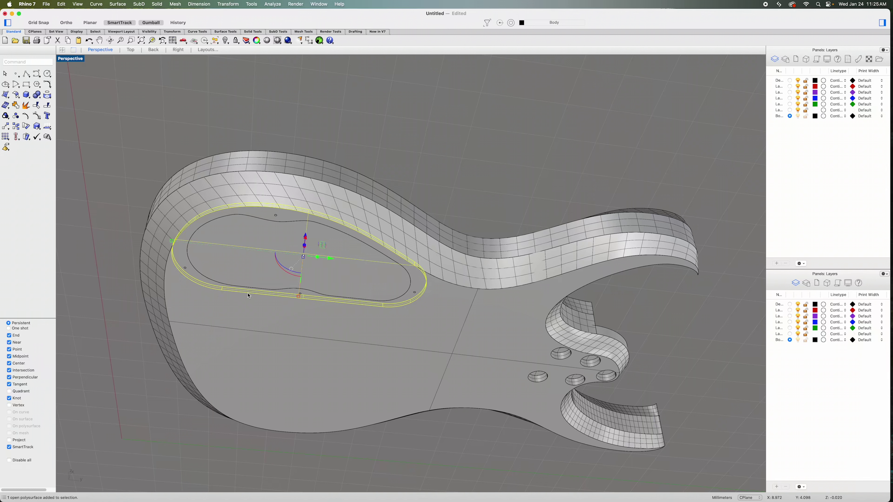
left_click(36, 106)
left_click(271, 281)
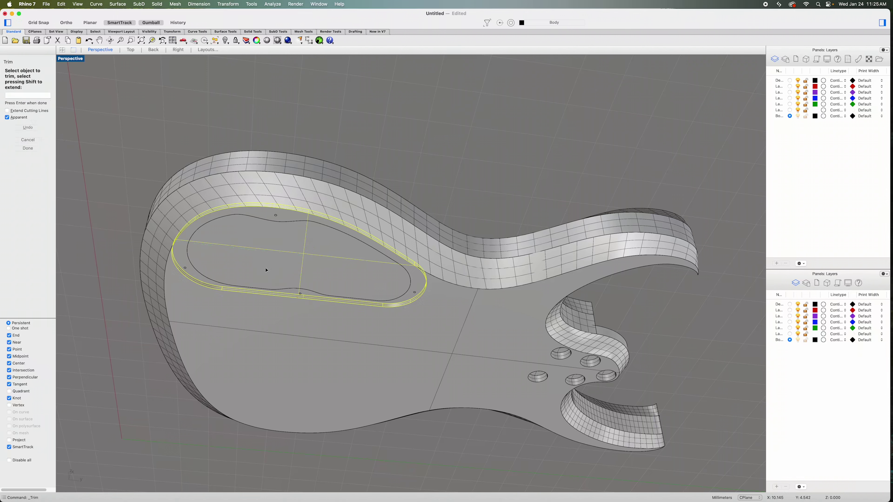
left_click(37, 150)
Step: Move the inner cavity outline and the four screw-hole circles 0.125 in the Z direction, onto the cover recess's floor
mouse_move(128, 178)
right_mouse_down()
mouse_move(162, 128)
mouse_move(184, 134)
mouse_move(219, 176)
mouse_move(222, 143)
mouse_move(207, 174)
mouse_move(143, 160)
mouse_move(114, 144)
mouse_move(116, 131)
mouse_move(125, 184)
right_mouse_up()
scroll(222, 142, "down", 5)
scroll(229, 110, "up", 5)
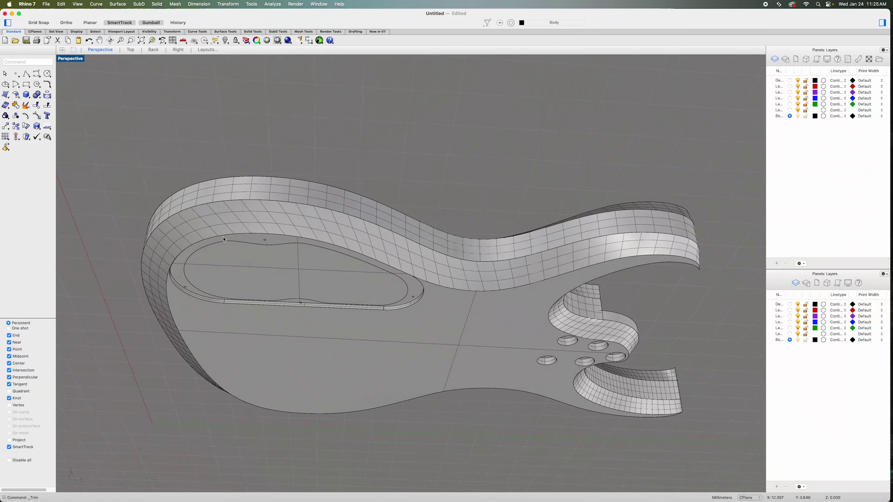
left_click(265, 242)
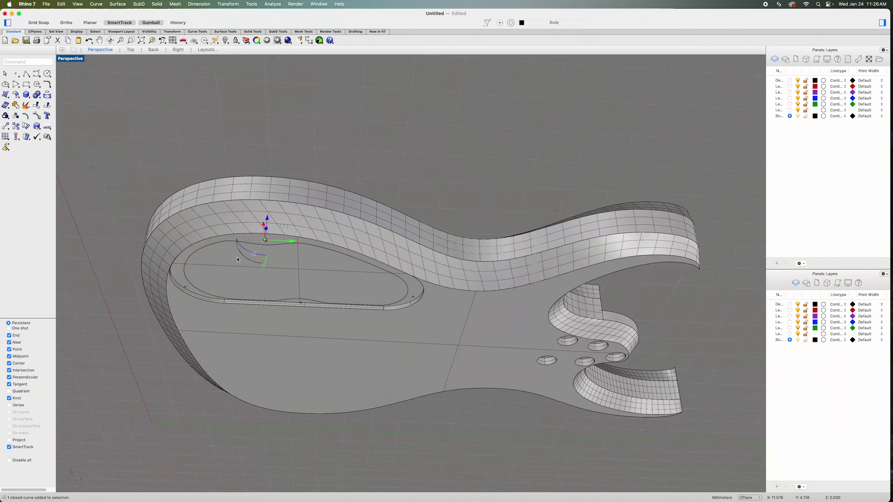
left_click(187, 288)
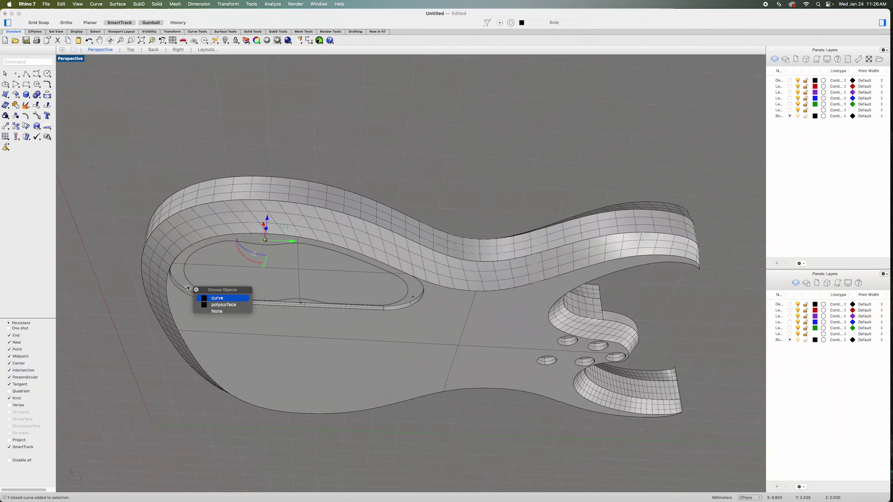
left_click(210, 296)
key("F10")
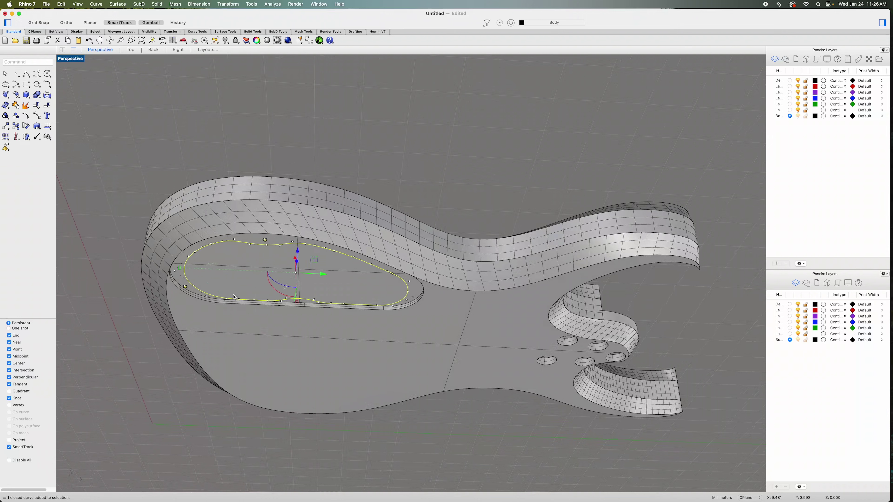
left_click(303, 305)
left_click(347, 314)
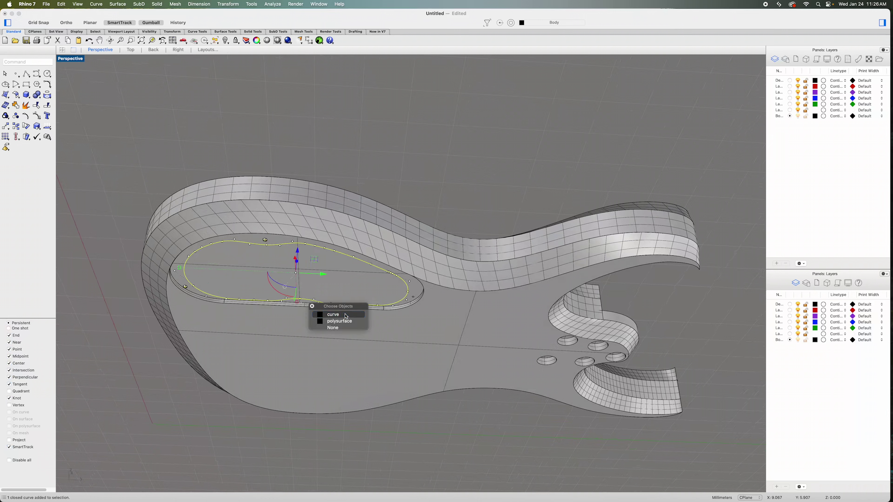
left_click(414, 297)
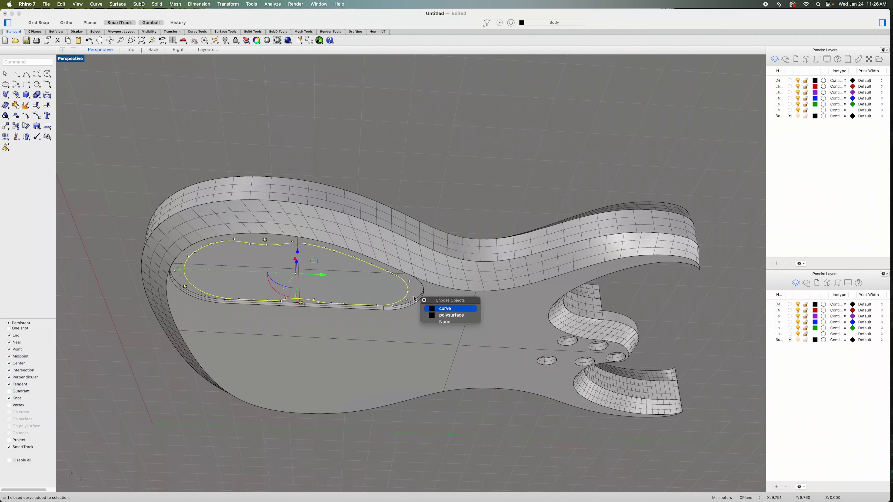
left_click(449, 310)
right_click_drag(435, 316, 424, 334)
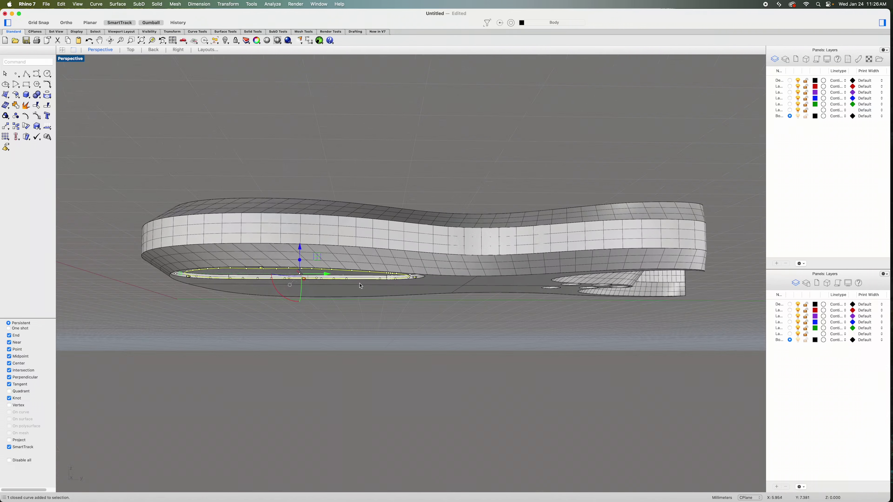
left_click(301, 249)
key("BackSpace")
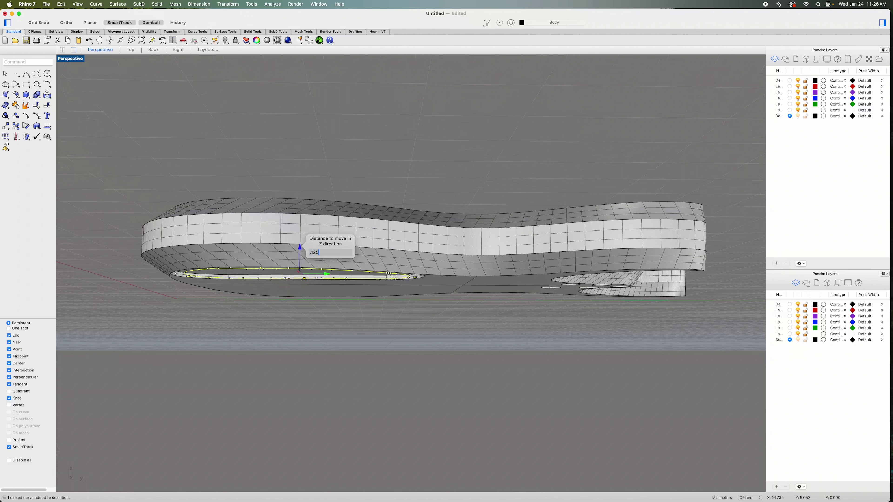
type(".125")
key("Return")
right_click_drag(301, 237, 211, 390)
key("Escape")
Step: Extrude the inner control cavity outline 1.5 straight into the body as a solid and delete the source curve
left_click(259, 307)
right_click_drag(298, 333, 441, 399)
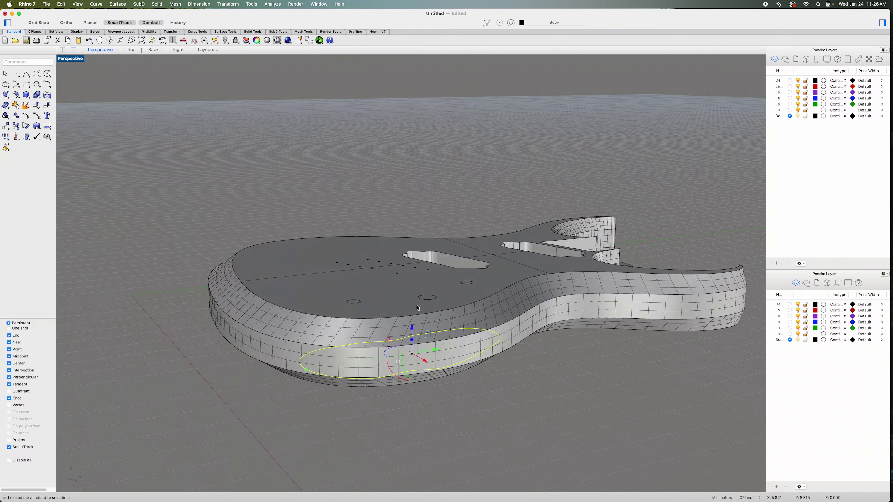
right_click_drag(481, 408, 461, 399)
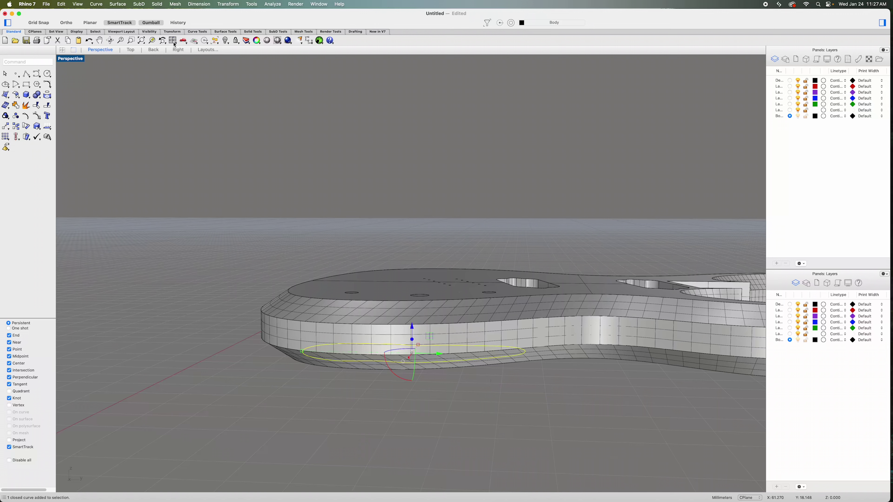
left_click(156, 4)
mouse_move(186, 126)
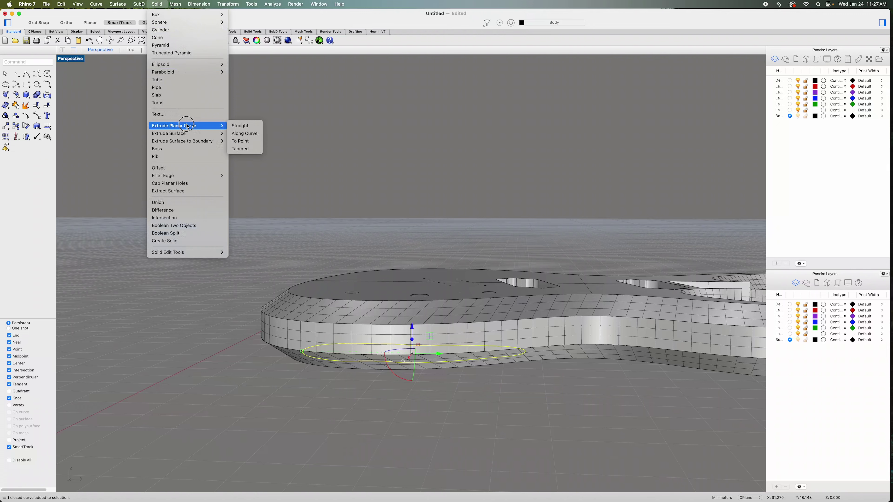
left_click(240, 127)
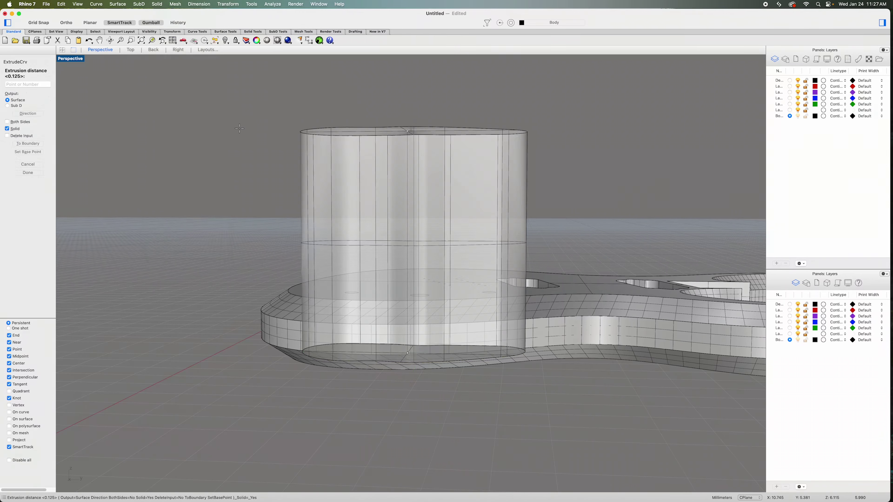
type("1.5")
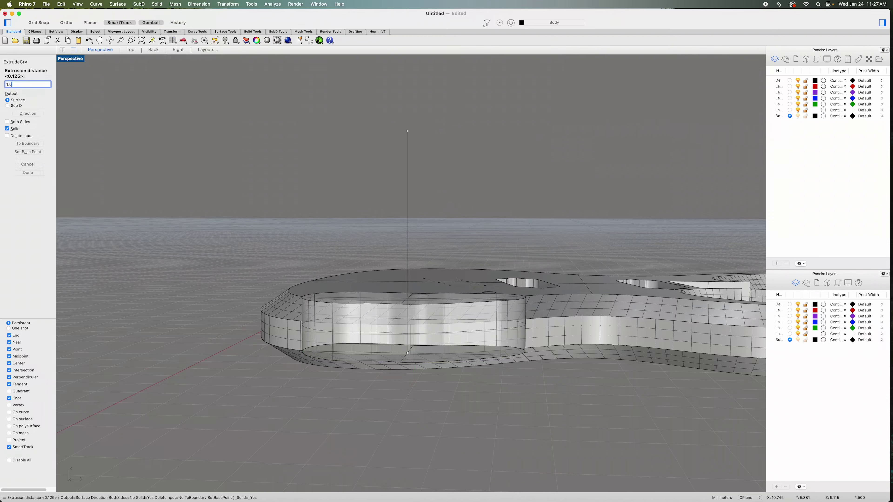
key("Return")
right_click_drag(316, 209, 315, 165)
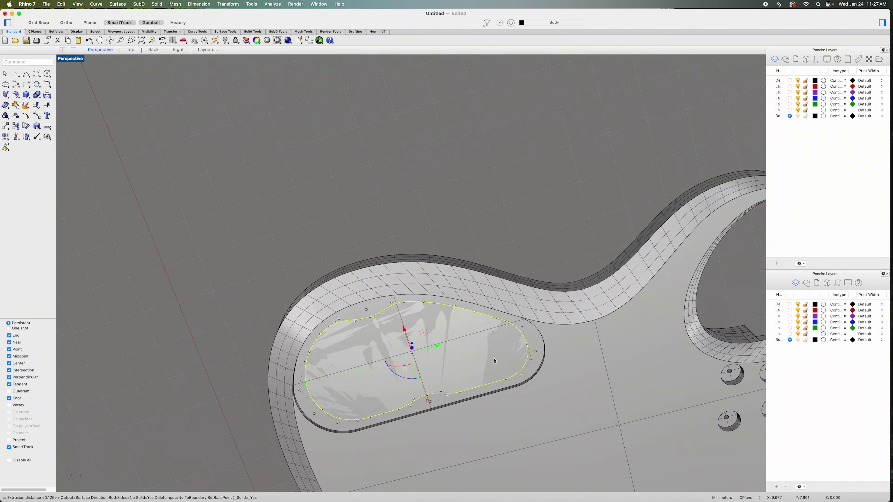
key("Delete")
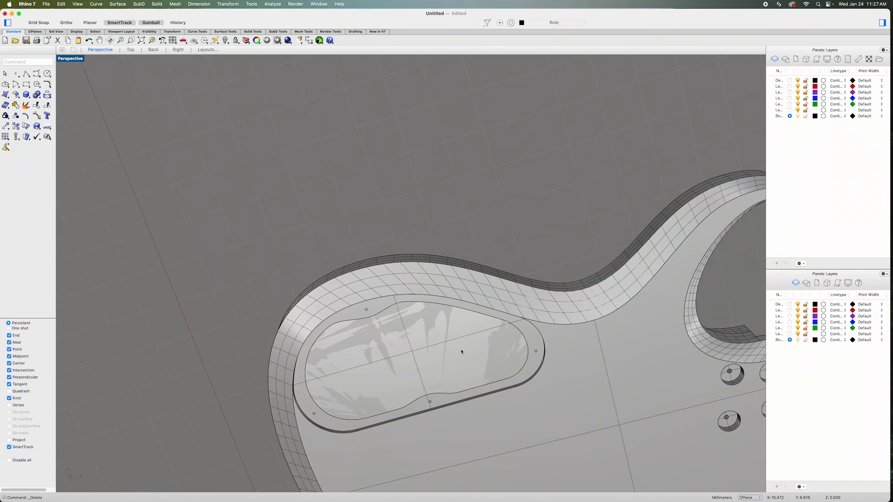
Step: Explode the deep cavity extrusion, join its walls and inner face, and delete the leftover face covering the opening
left_click(462, 352)
left_click(495, 370)
right_click_drag(498, 375, 482, 345)
left_click(26, 105)
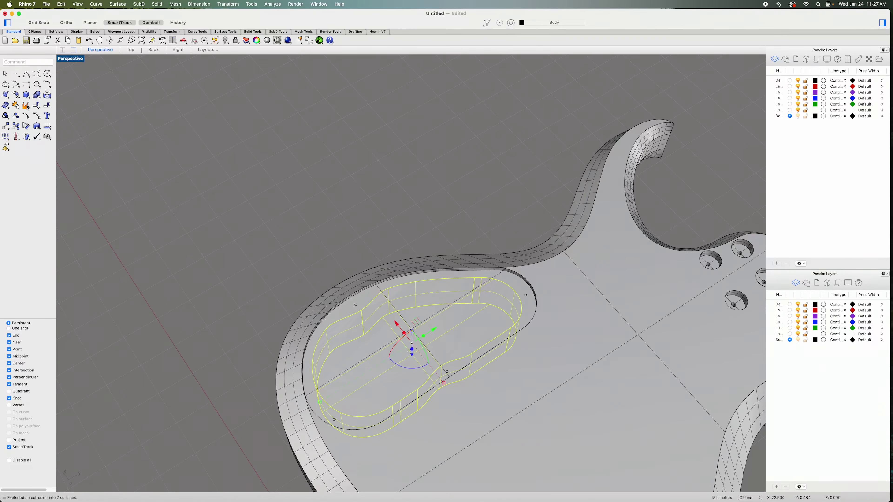
left_click(385, 344, "super")
left_click(20, 106)
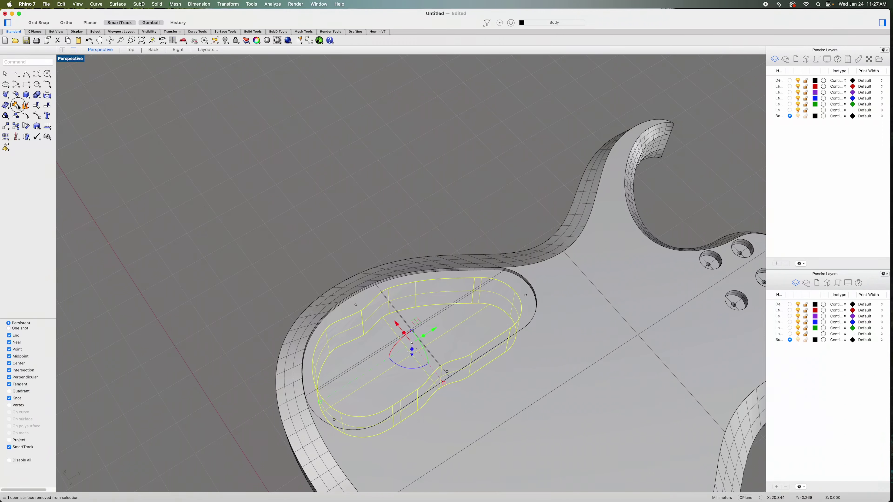
left_click(218, 219)
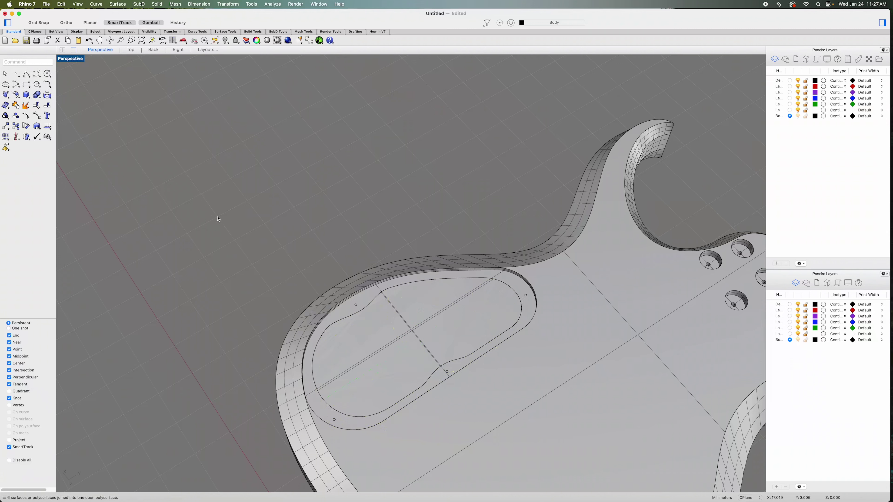
left_click(391, 344)
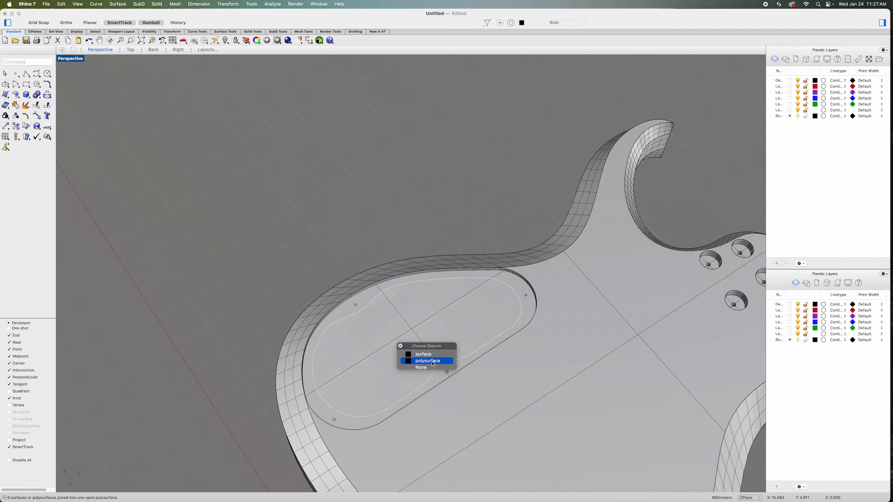
left_click(425, 354)
key("Delete")
Step: Trim the cover recess's floor inside the deep control cavity outline, using the joined cavity polysurface as the cutter
mouse_move(218, 304)
right_mouse_down()
mouse_move(217, 325)
mouse_move(215, 305)
right_mouse_up()
left_click(399, 294)
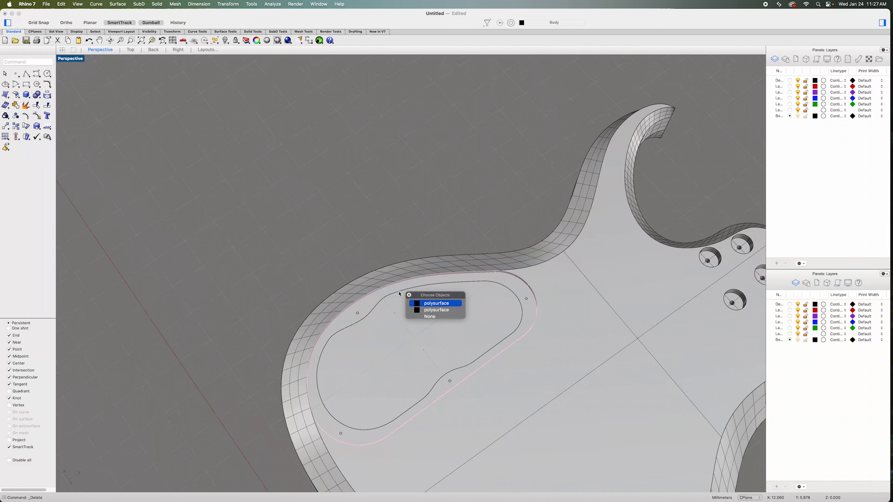
left_click(420, 305)
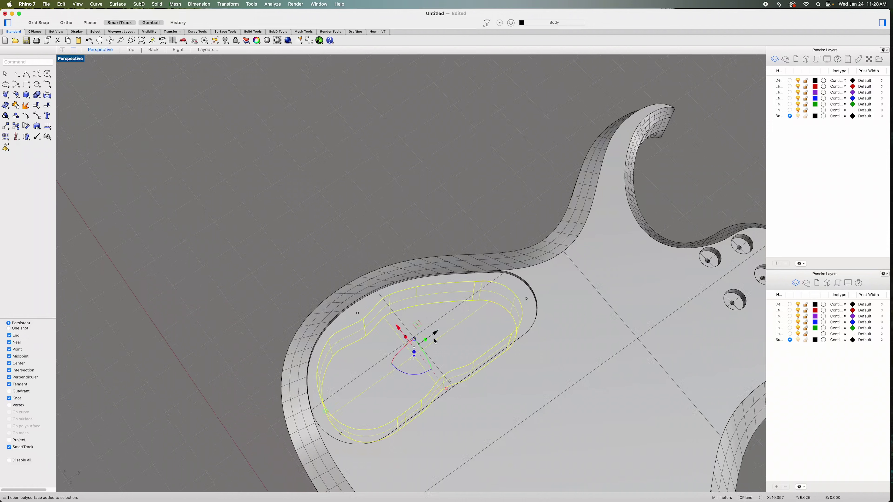
left_click(37, 105)
left_click(462, 341)
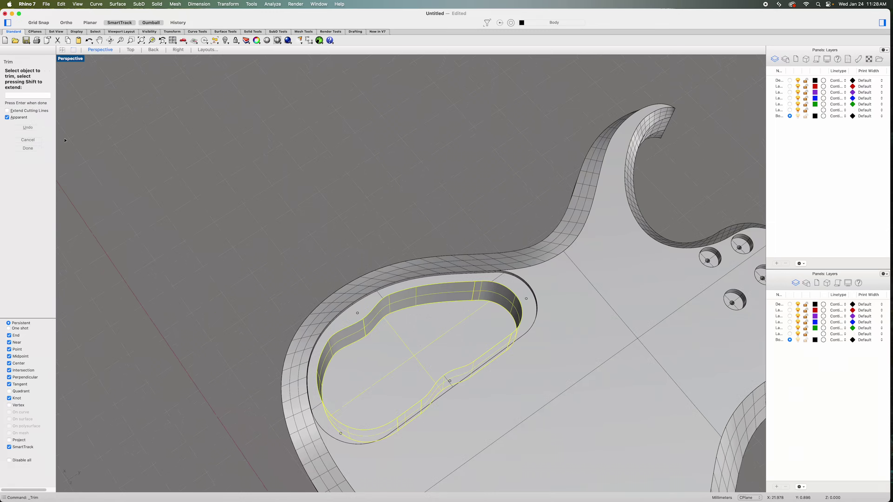
left_click(28, 148)
left_click(262, 188)
Step: Extrude the three control-hole circles on the body's front -.125 straight as open surfaces and delete the source circles
right_click_drag(262, 188, 403, 197)
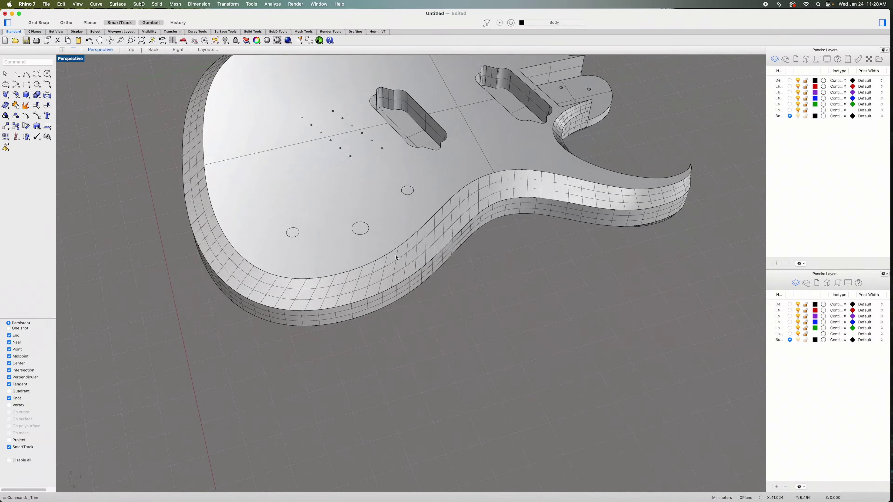
left_click(408, 195)
left_click(368, 235, "shift")
left_click(297, 235, "shift")
right_click_drag(429, 303, 485, 347)
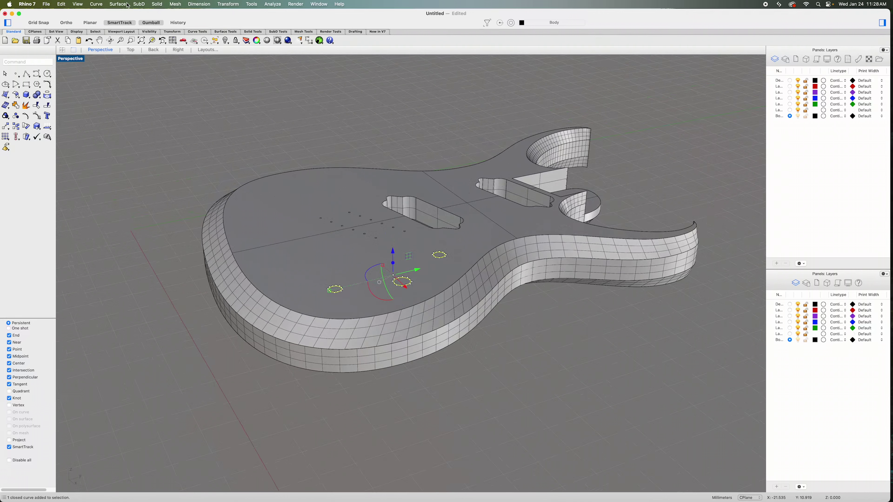
left_click(119, 4)
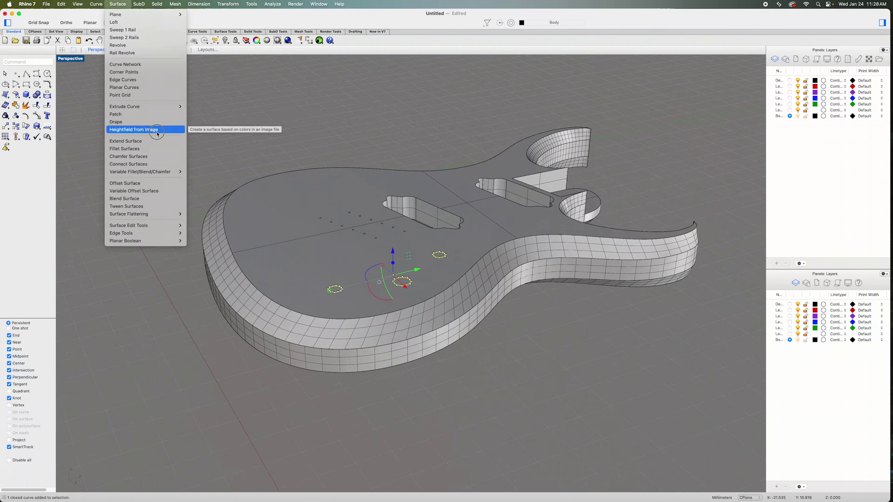
mouse_move(162, 106)
left_click(203, 109)
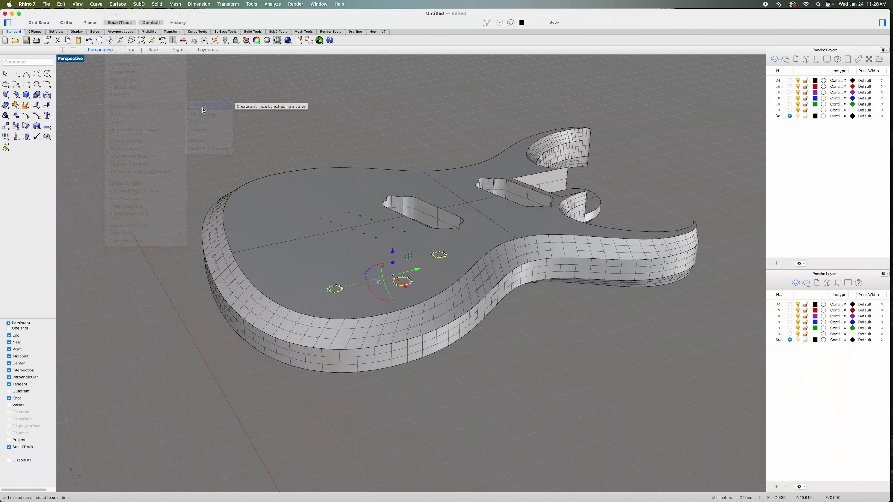
type("-.125")
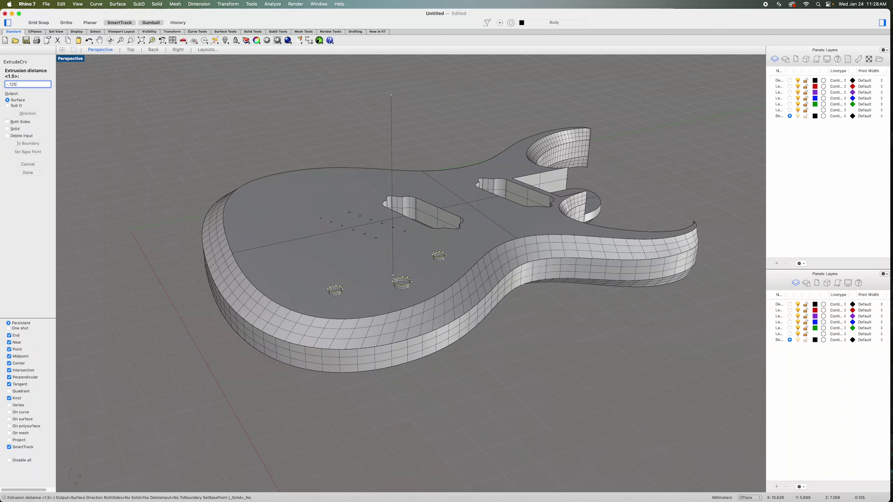
key("Return")
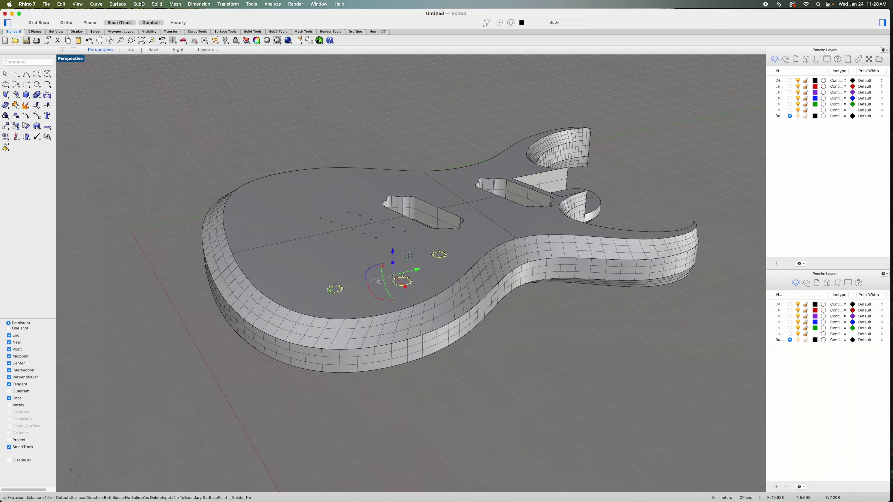
mouse_move(442, 370)
right_mouse_down()
mouse_move(429, 309)
mouse_move(429, 368)
mouse_move(438, 374)
right_mouse_up()
key("Delete")
Step: Trim the body's front surface inside the control holes, using the three short extruded cylinders as cutters
scroll(444, 269, "up", 5)
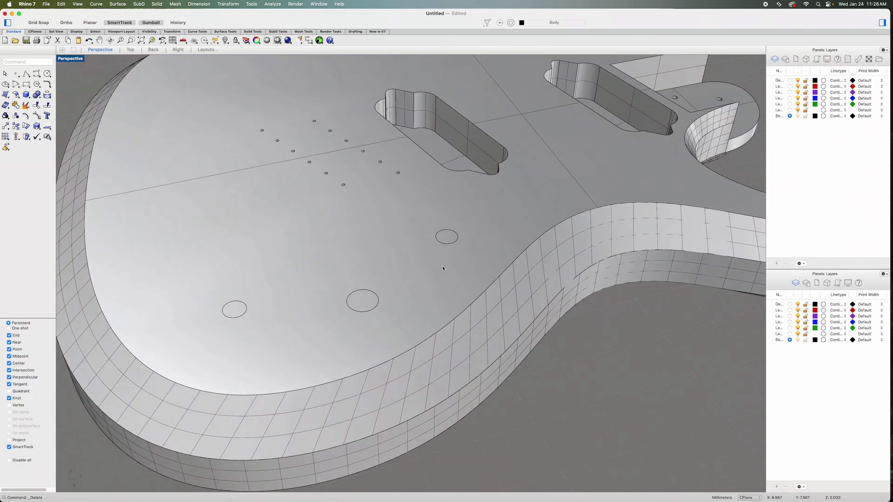
left_click(450, 245)
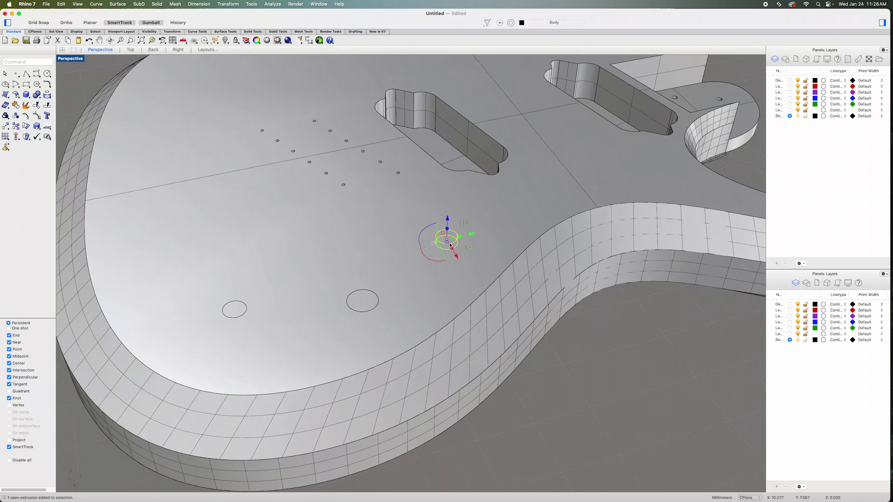
left_click(374, 310, "shift")
left_click(235, 320, "shift")
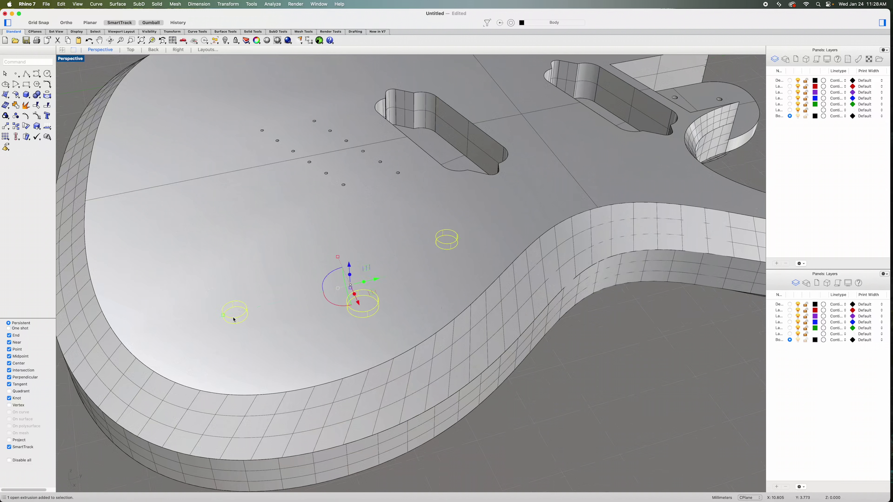
left_click(36, 105)
left_click(236, 311)
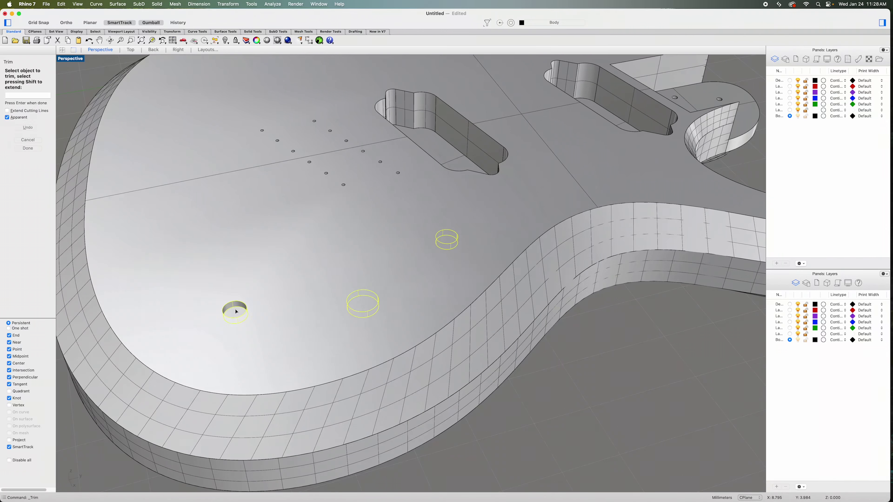
left_click(358, 302)
Step: Trim the control cavity's inner face inside the same three cylinders so the control holes pass through from the rear
right_click_drag(522, 372, 480, 348)
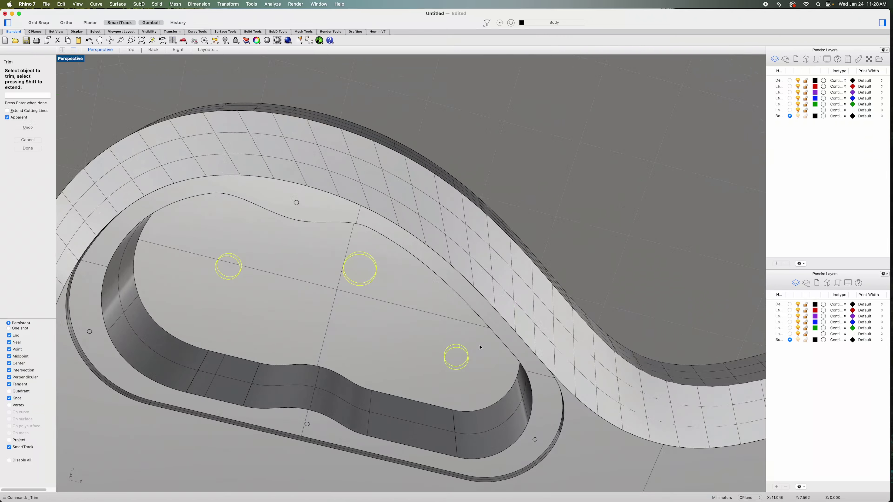
left_click(459, 358)
left_click(362, 273)
left_click(225, 268)
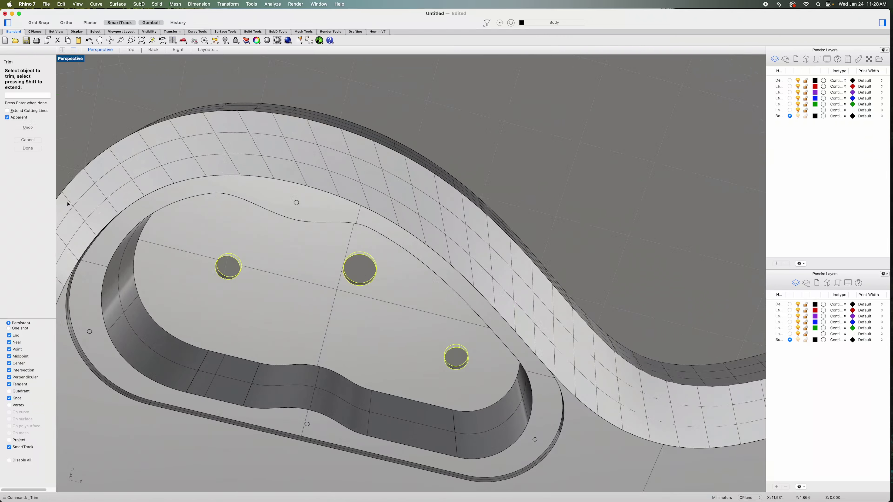
left_click(36, 149)
right_click_drag(578, 162, 571, 245)
scroll(573, 245, "down", 10)
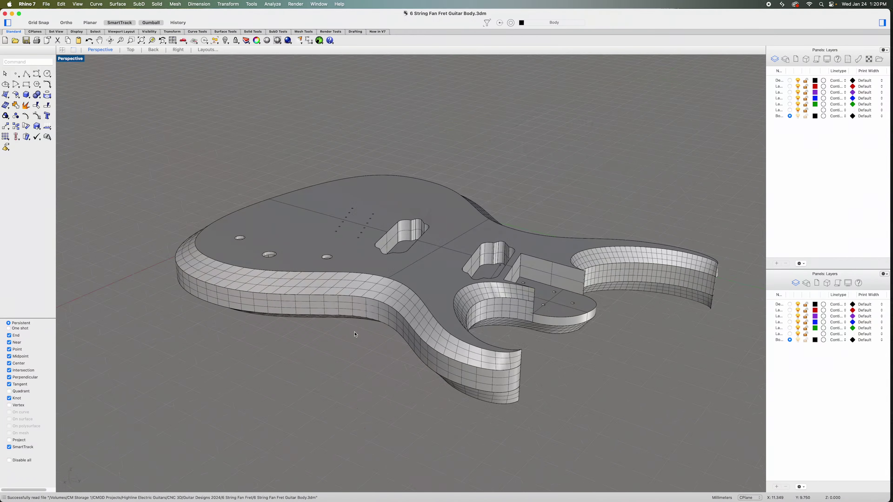
Step: Extrude the four cover-screw circles on the recess ledge .375 straight into the body as solids and delete the source circles
right_click_drag(355, 334, 405, 255)
scroll(423, 253, "up", 4)
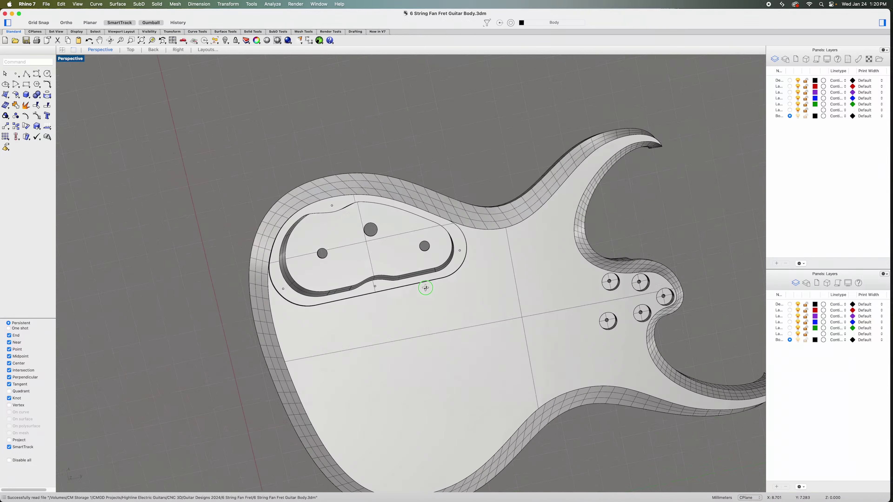
scroll(423, 252, "up", 3)
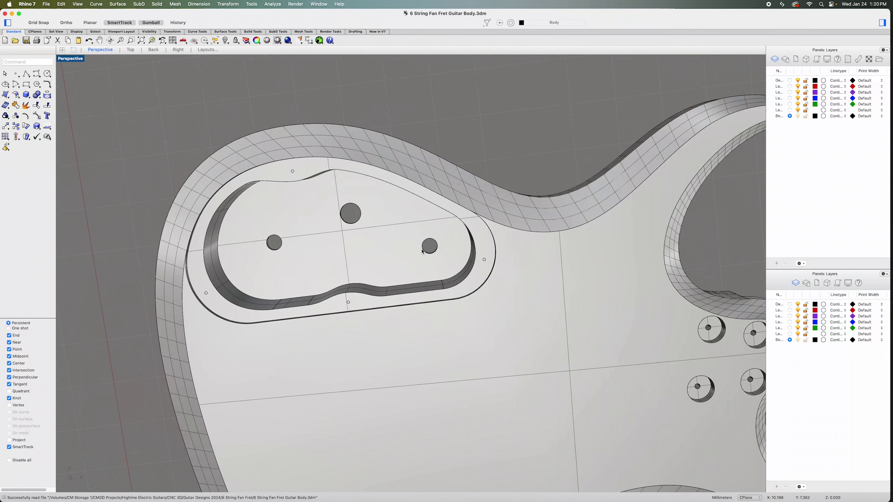
scroll(486, 264, "up", 3)
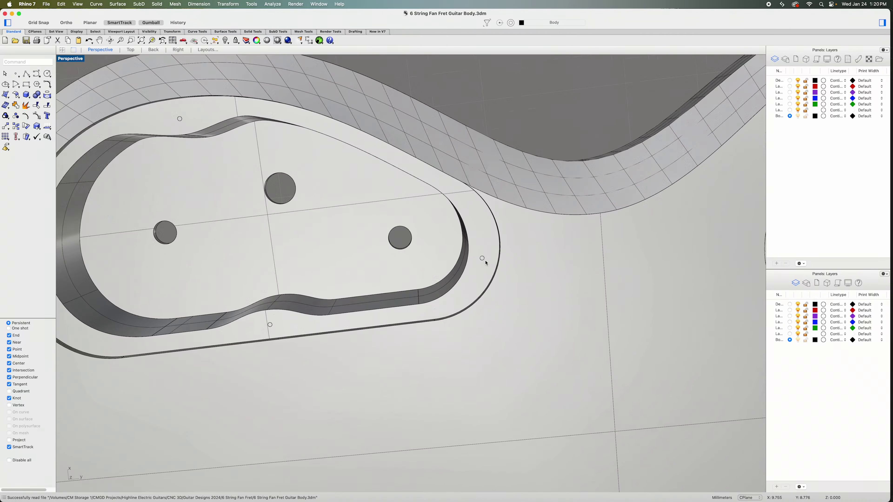
left_click(482, 260)
left_click(517, 271)
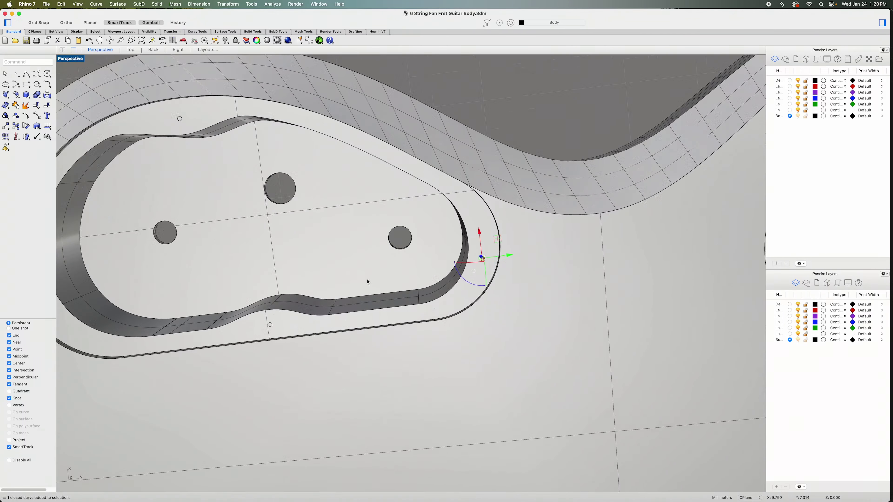
left_click(270, 326)
right_click_drag(181, 121, 156, 307)
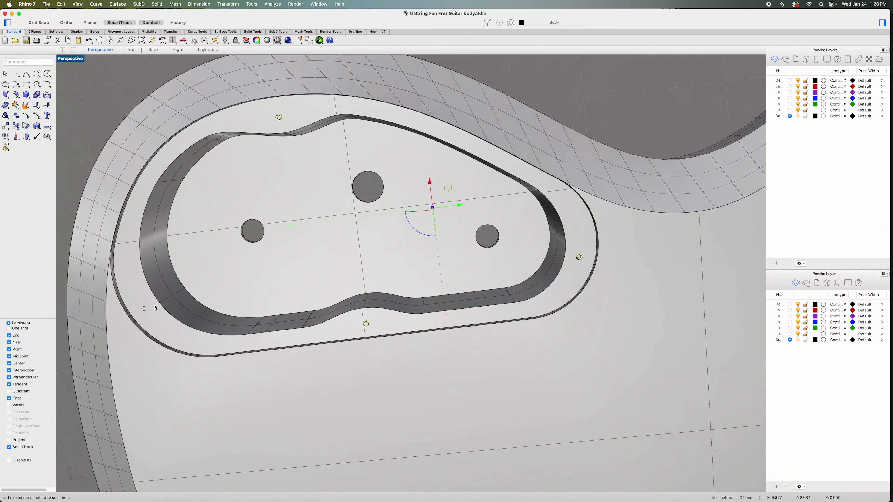
left_click(144, 311)
left_click(170, 321)
right_click_drag(282, 273, 297, 285)
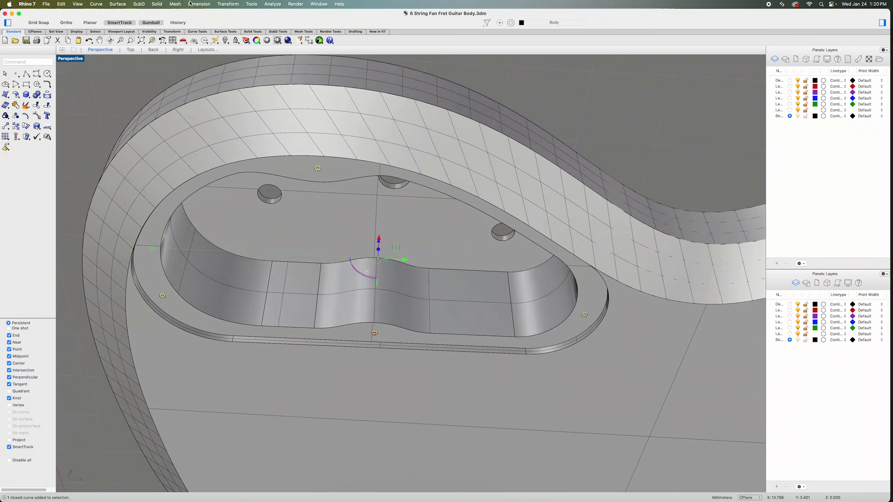
left_click(159, 4)
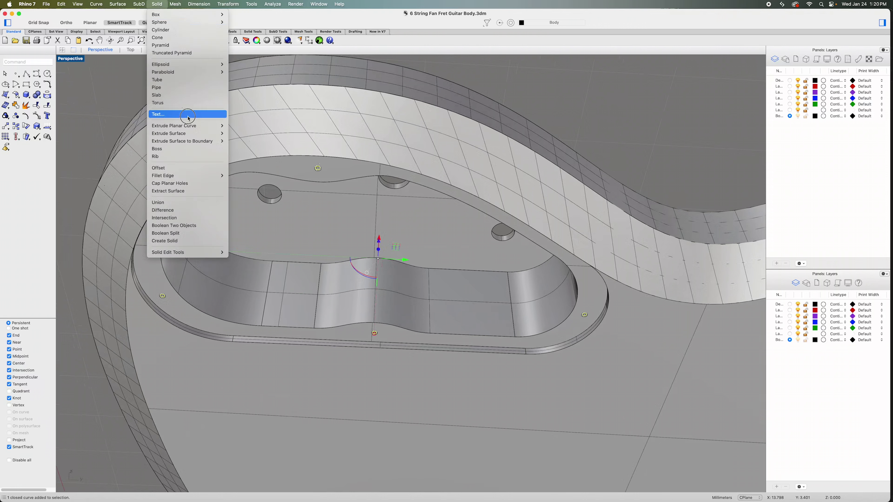
mouse_move(191, 126)
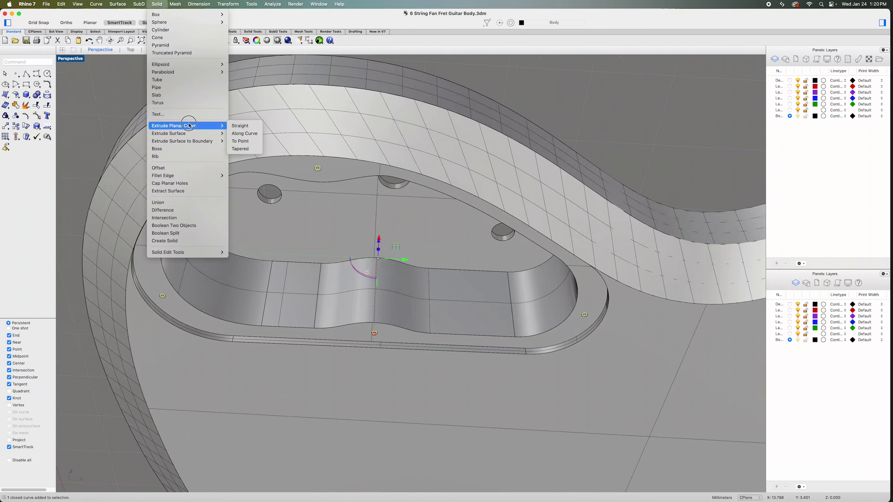
left_click(246, 127)
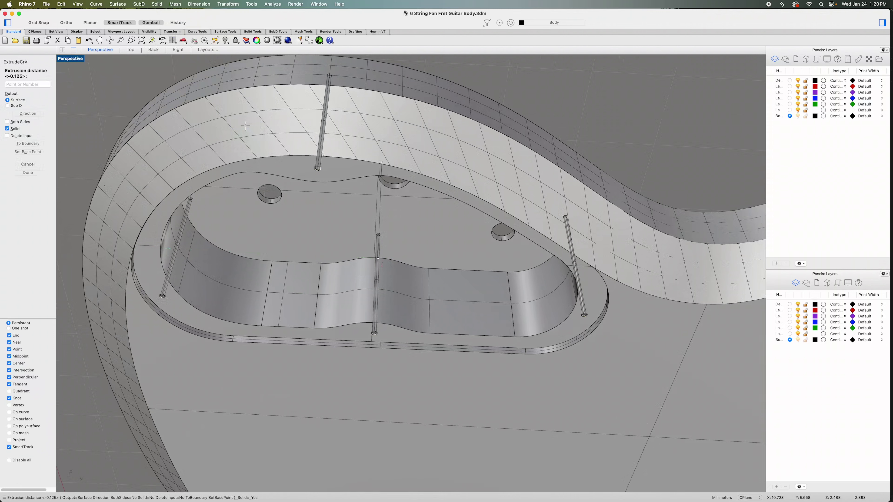
type(".375")
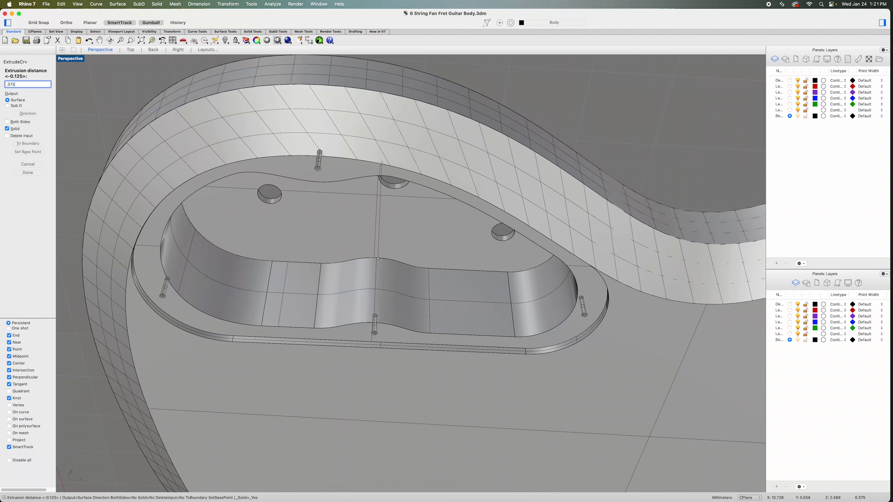
key("Return")
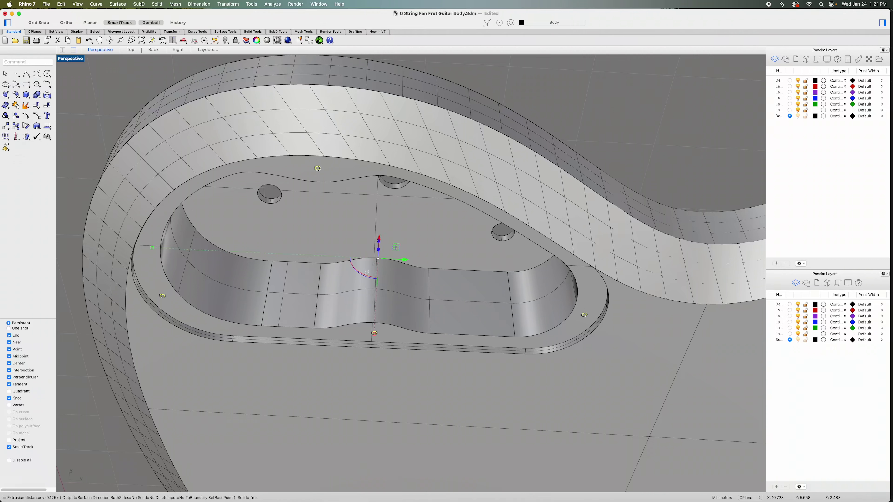
key("Delete")
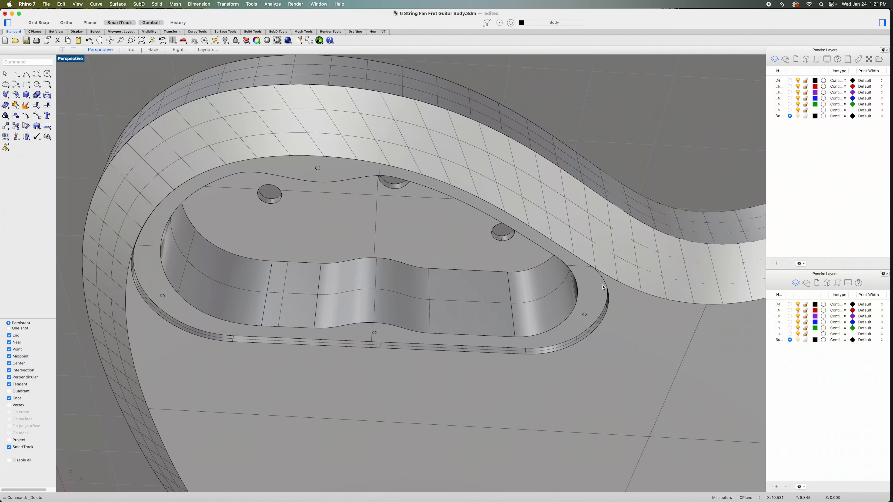
Step: Explode the four screw-hole extrusions on the cover ledge into separate surfaces
left_click(585, 318)
left_click(375, 334, "shift")
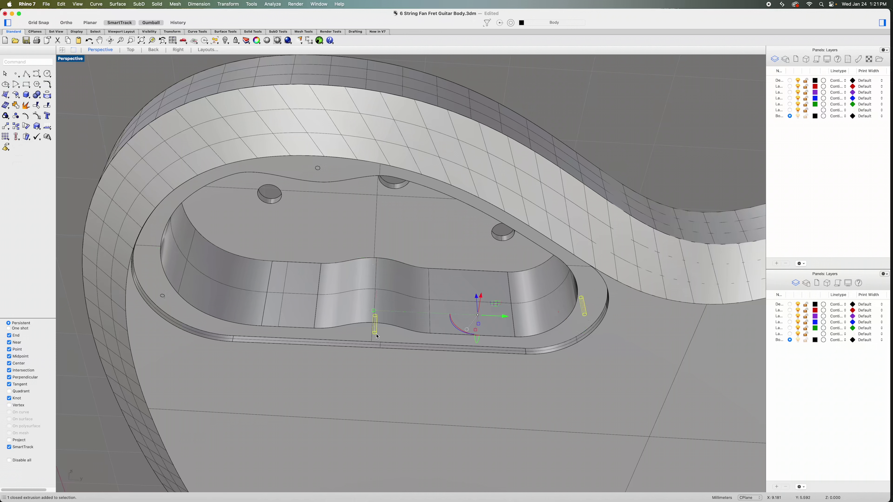
left_click(165, 297, "shift")
left_click(318, 170, "shift")
left_click(27, 106)
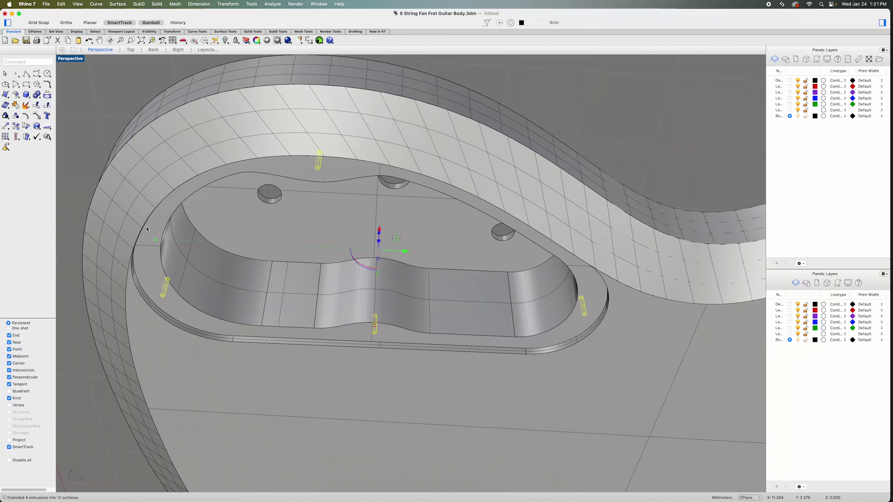
Step: Join each cover-screw hole's wall and inner end surface, leaving out the cap at the cover ledge
scroll(309, 169, "up", 5)
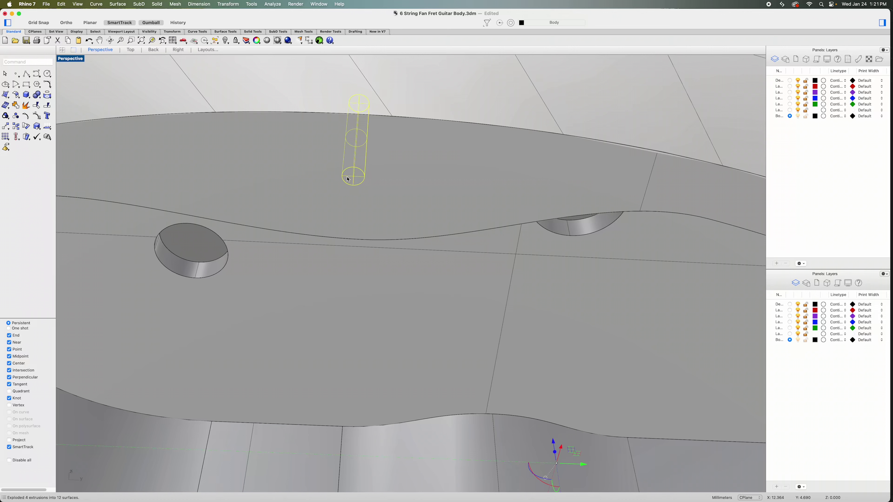
left_click(348, 179, "shift")
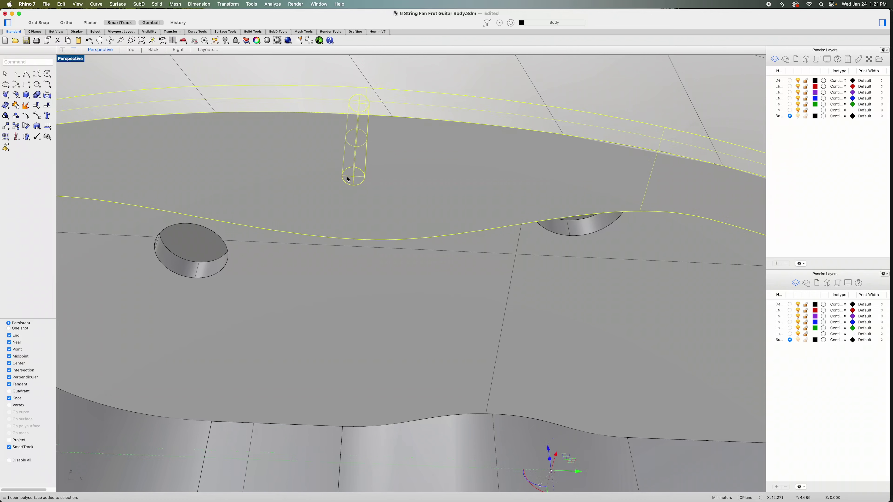
left_click(306, 173, "super")
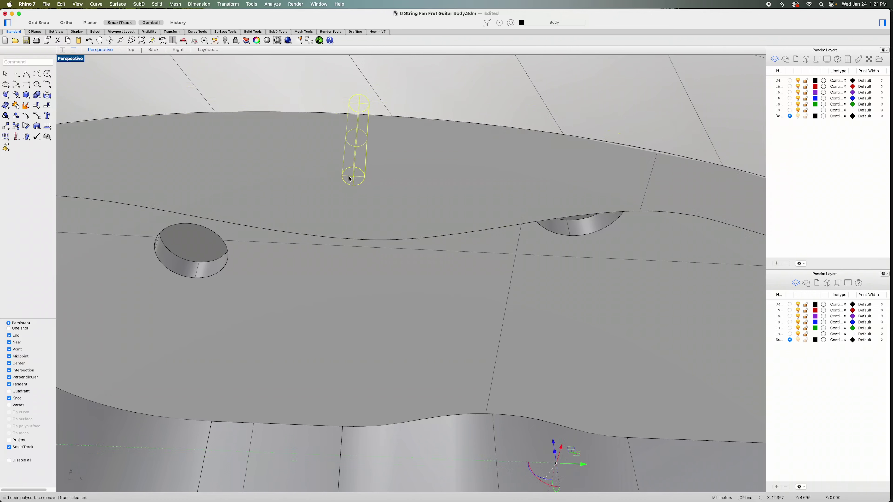
left_click(350, 179, "super")
right_click_drag(351, 175, 285, 297)
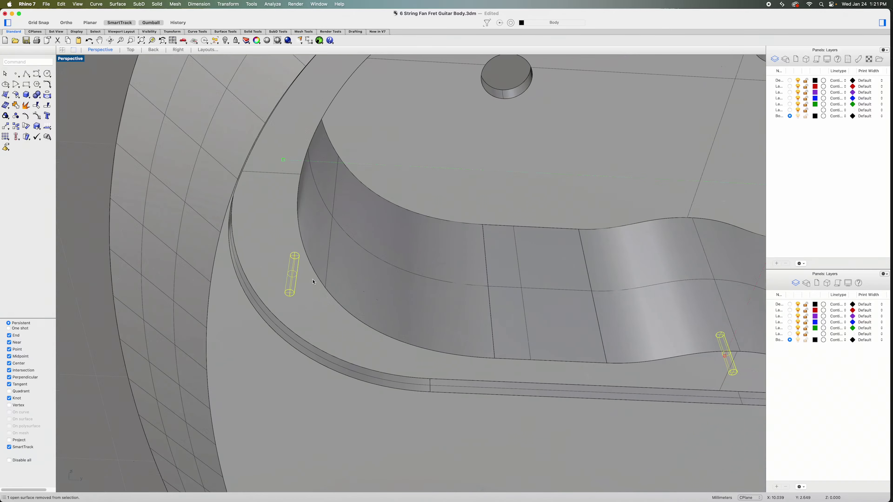
scroll(285, 296, "up", 5)
scroll(291, 291, "down", 3)
mouse_move(291, 291)
right_mouse_down()
mouse_move(333, 263)
mouse_move(418, 267)
mouse_move(258, 267)
right_mouse_up()
scroll(258, 266, "up", 3)
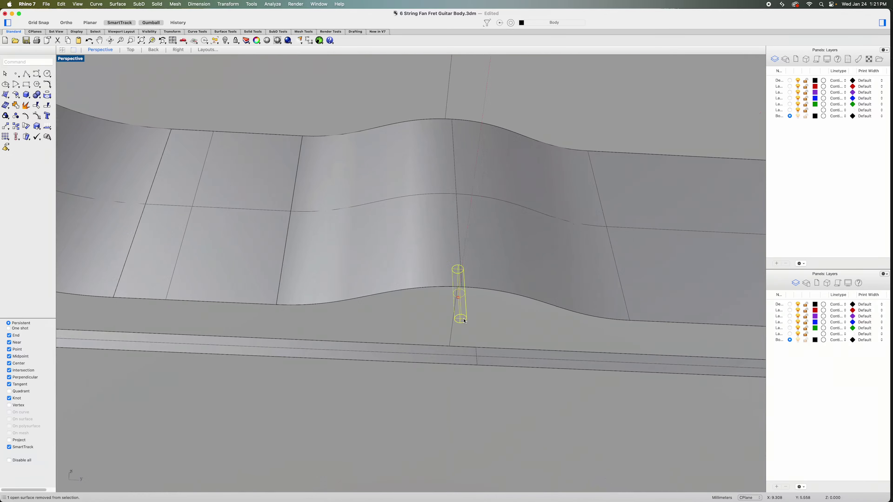
mouse_move(523, 323)
right_mouse_down()
mouse_move(364, 303)
mouse_move(540, 285)
right_mouse_up()
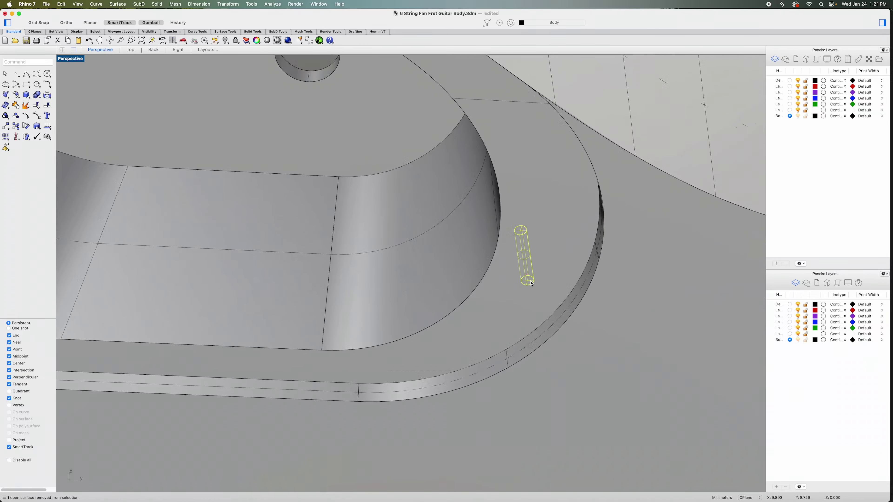
mouse_move(511, 282)
right_mouse_down()
mouse_move(414, 262)
mouse_move(552, 323)
mouse_move(576, 321)
right_mouse_up()
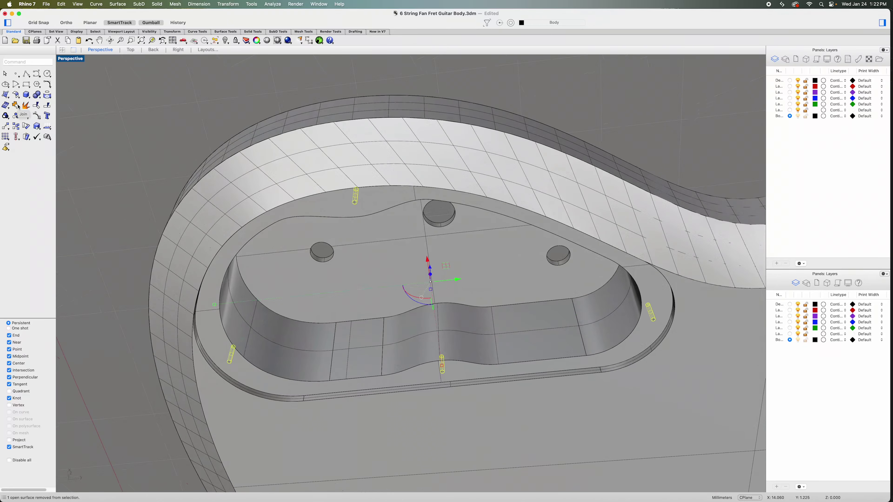
left_click(19, 105)
key("Escape")
Step: Delete the loose cap surfaces at the ledge openings of the four cover-screw holes
left_click(354, 204)
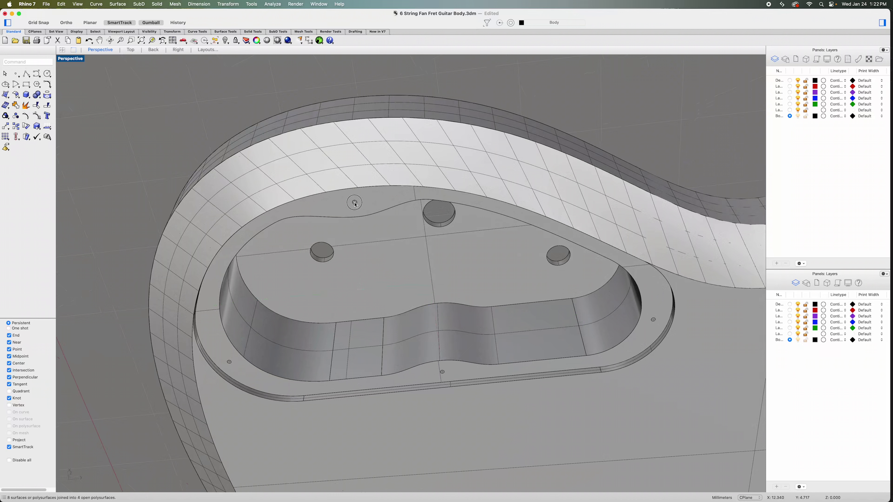
key("Delete")
left_click(229, 364)
left_click(278, 375)
left_click(442, 372)
left_click(464, 381)
left_click(654, 323)
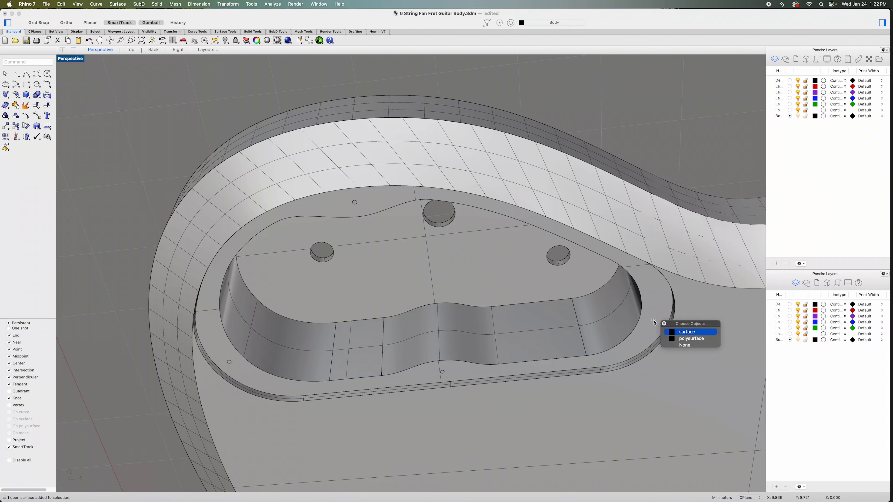
key("Escape")
Step: Trim the cover ledge inside the screw hole nearest the body's outer edge, using all four joined screw-hole polysurfaces as cutters
left_click(654, 322)
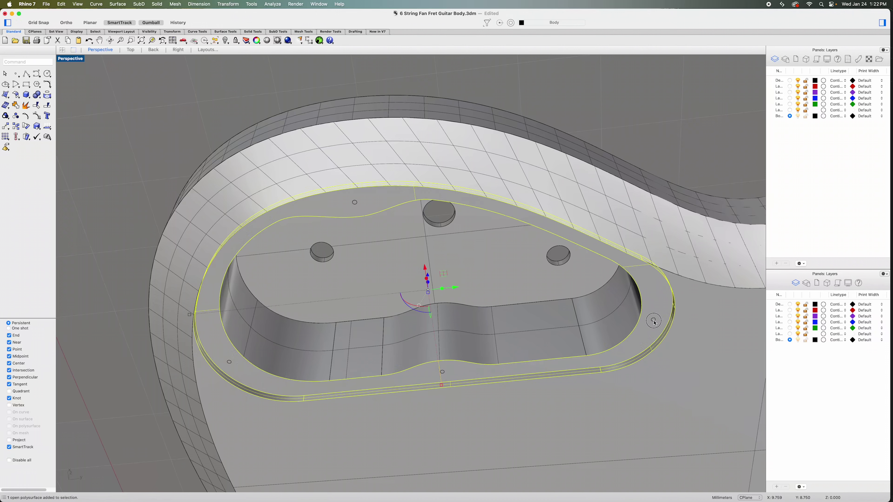
left_click(654, 323)
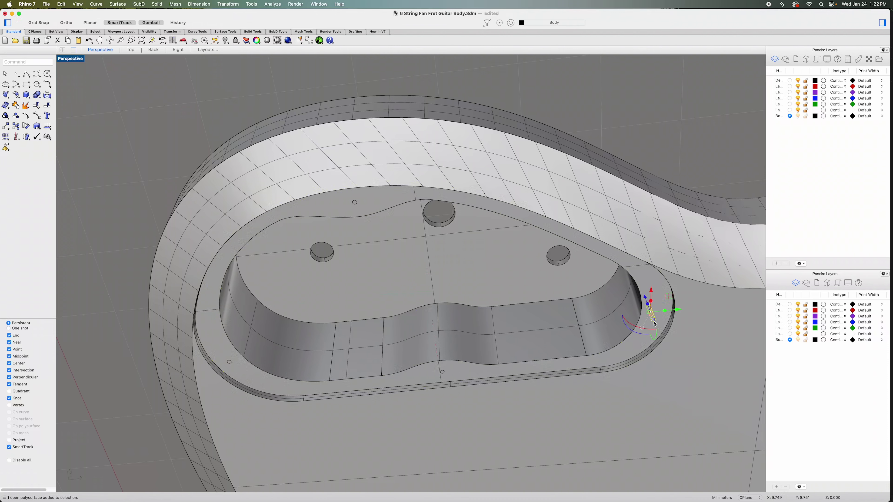
left_click(442, 372, "shift")
left_click(230, 362, "shift")
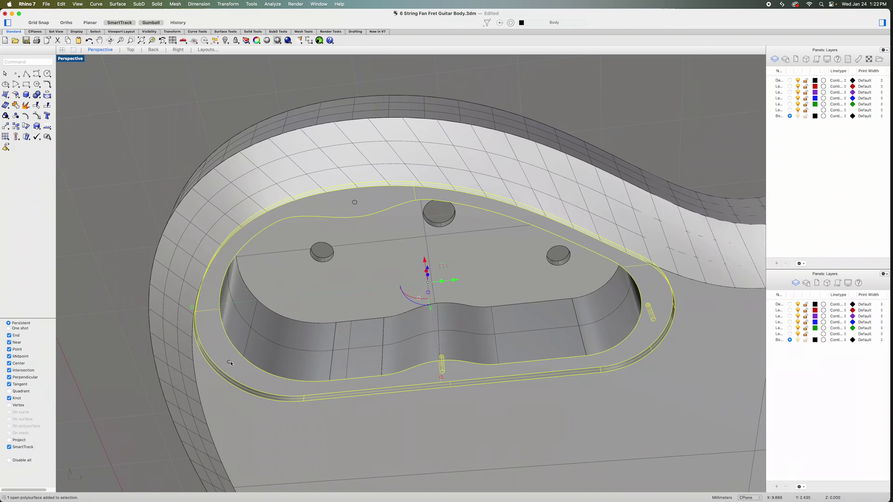
left_click(232, 368, "super")
left_click(231, 366, "shift")
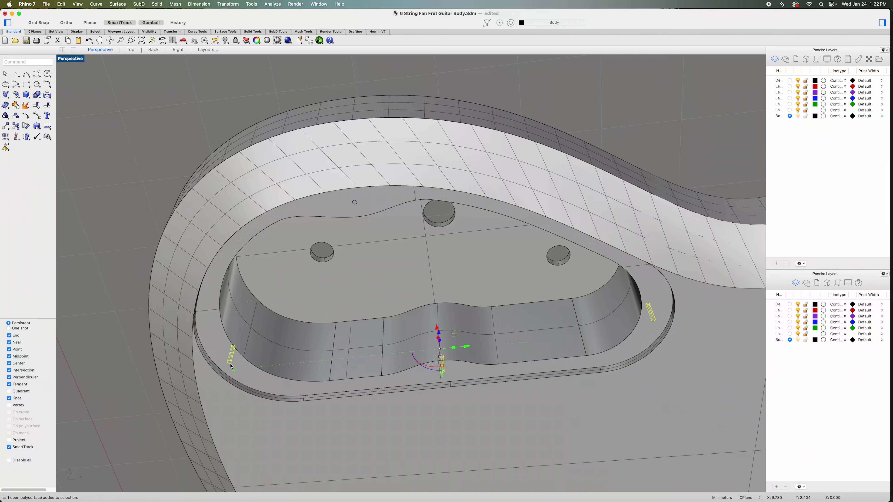
left_click(355, 207, "shift")
scroll(354, 210, "up", 3)
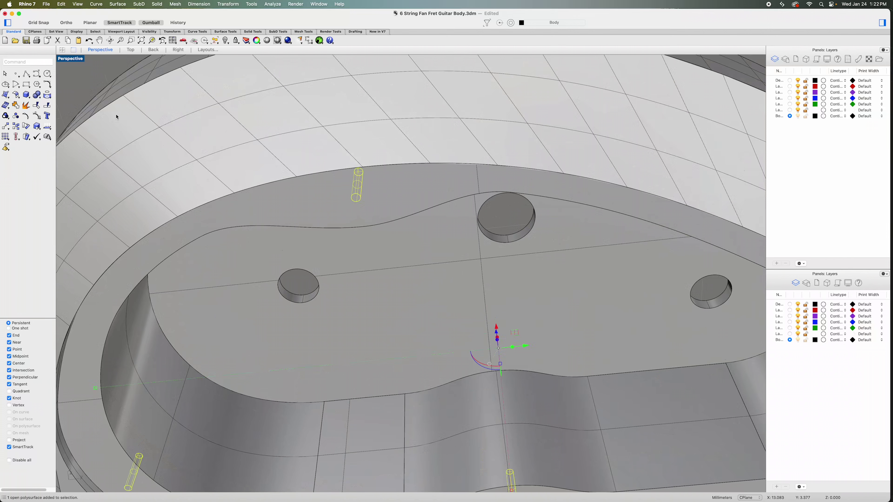
left_click(26, 108)
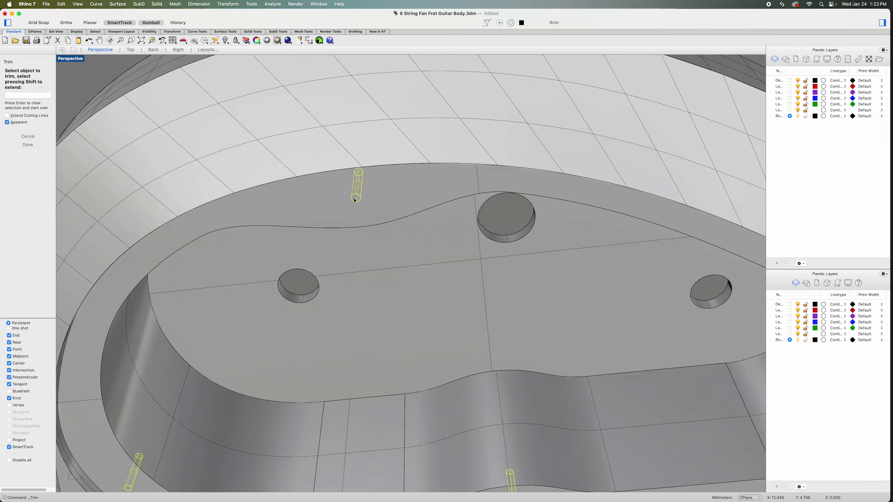
left_click(355, 199)
Step: Trim the cover ledge inside the remaining three screw holes and finish the Trim
right_click_drag(325, 313, 433, 153)
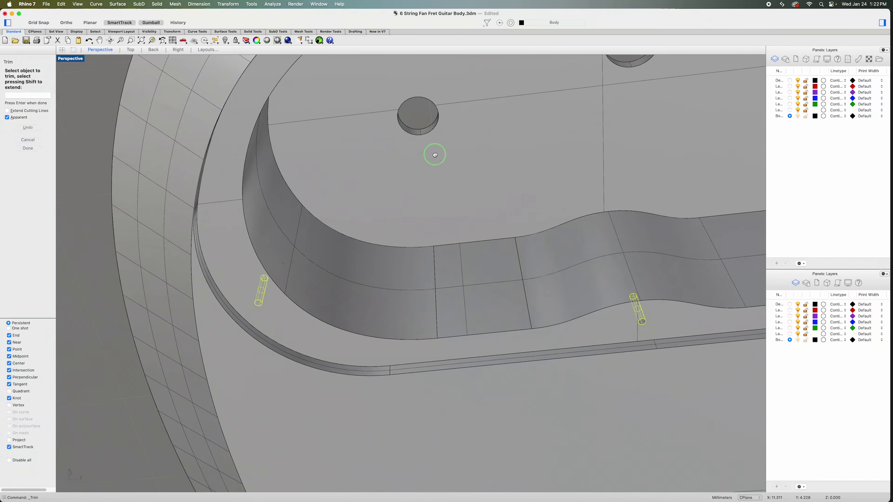
left_click(258, 305)
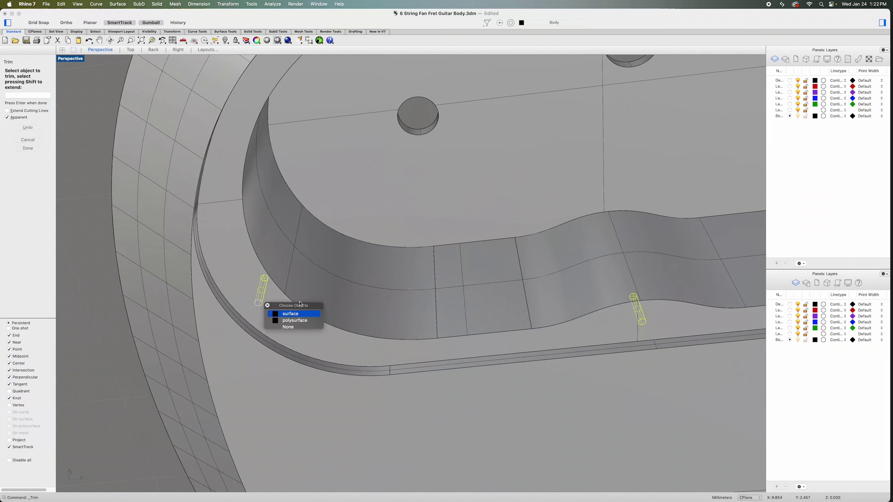
left_click(291, 320)
scroll(370, 303, "right", 3)
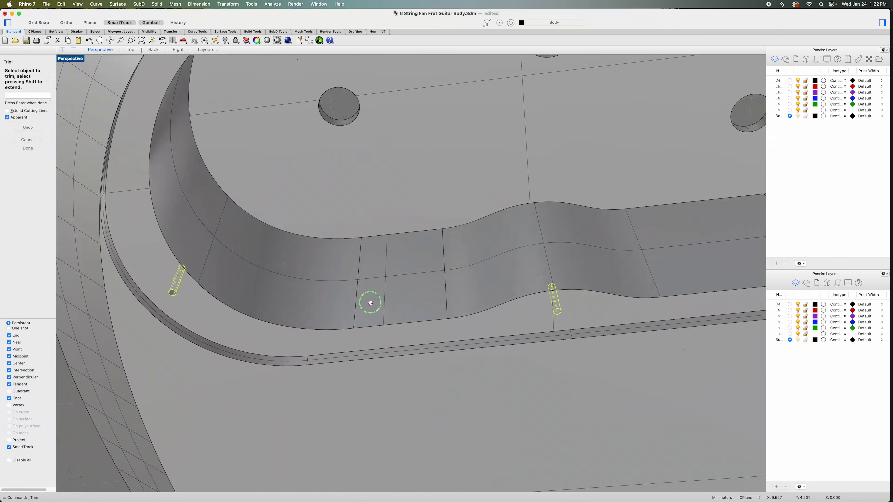
scroll(370, 303, "right", 3)
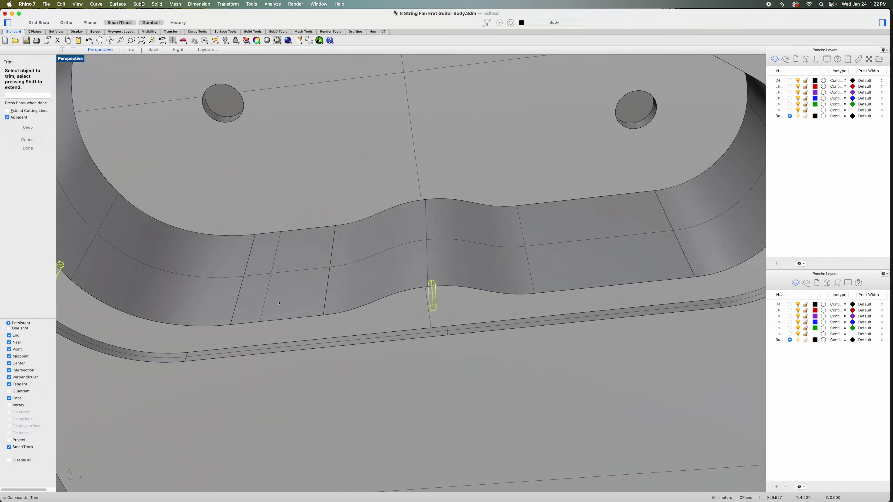
left_click(432, 308)
left_click(444, 320)
scroll(578, 268, "right", 5)
left_click(549, 296)
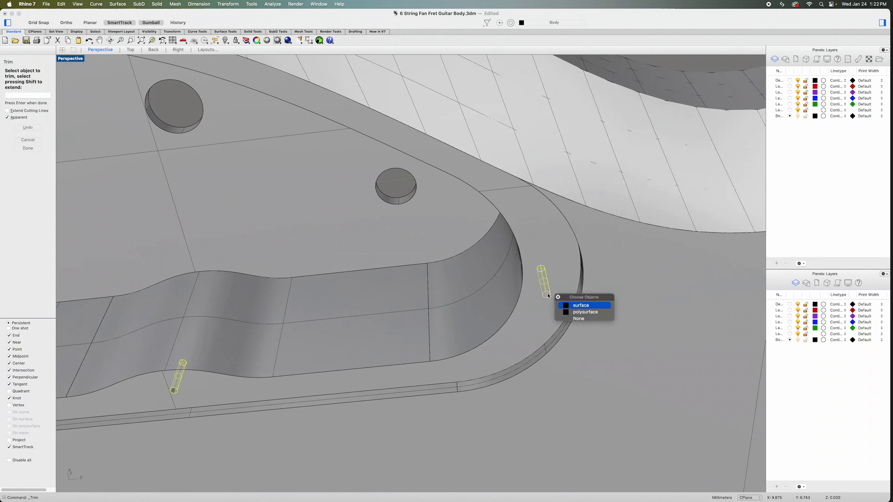
left_click(580, 305)
scroll(547, 177, "down", 5)
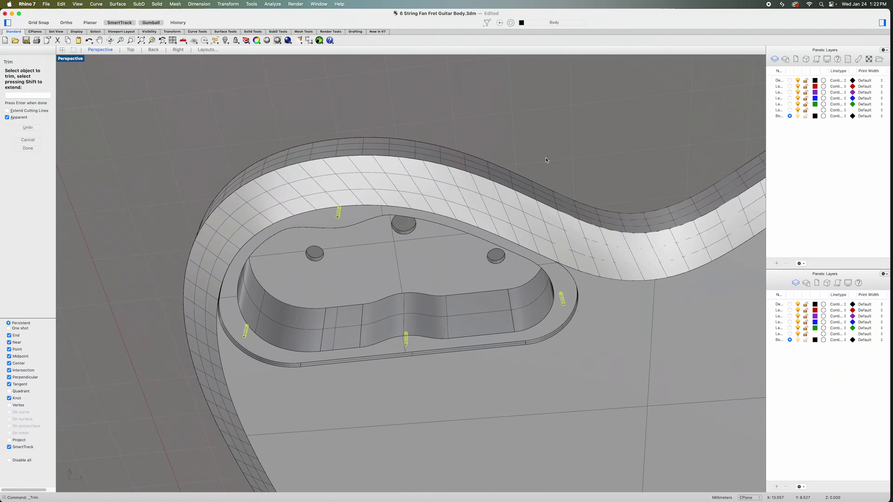
left_click(41, 149)
Step: Save the model as "6 String Fan Fret Guitar Body" in the 6 String Fan Fret folder
right_click_drag(114, 168, 152, 243)
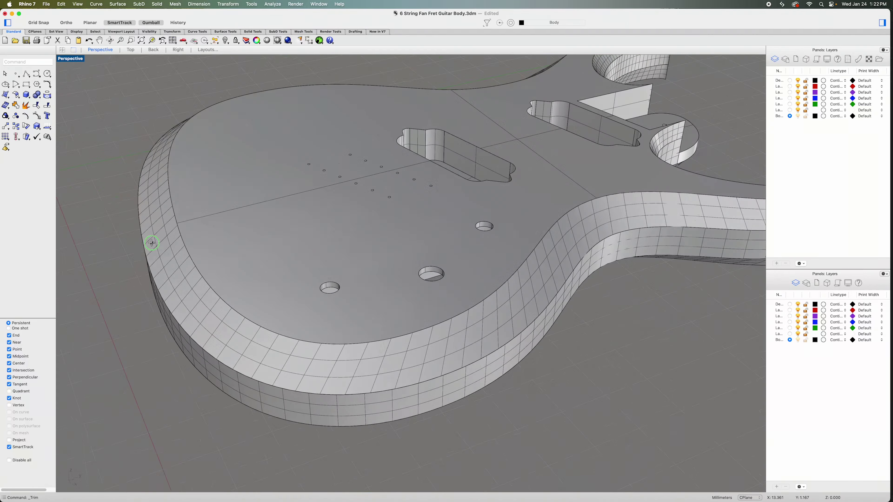
scroll(152, 242, "down", 5)
right_click_drag(305, 253, 303, 343)
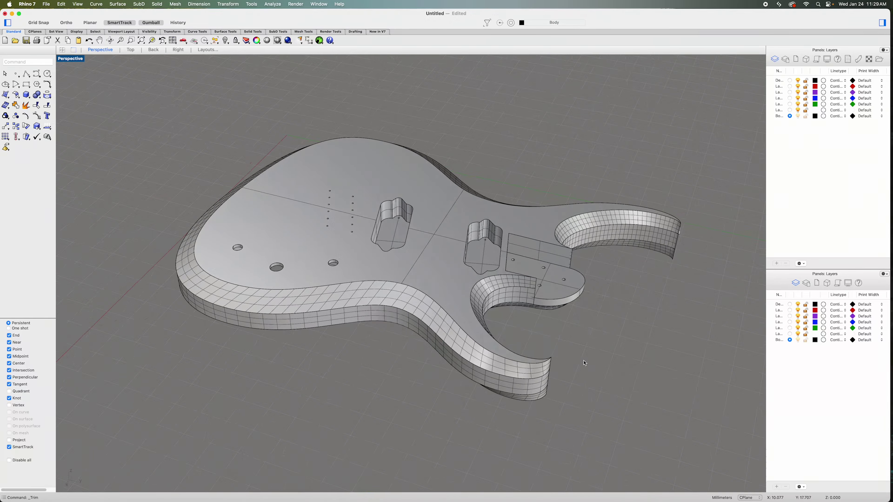
left_click(46, 4)
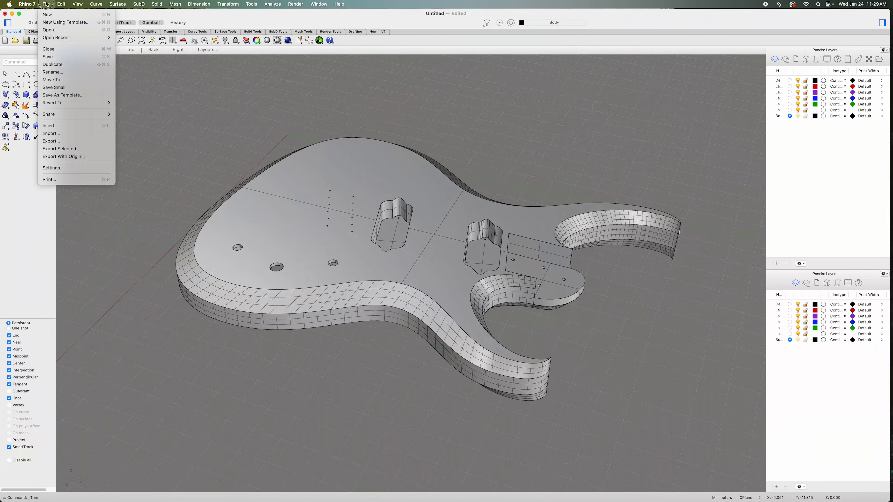
left_click(53, 57)
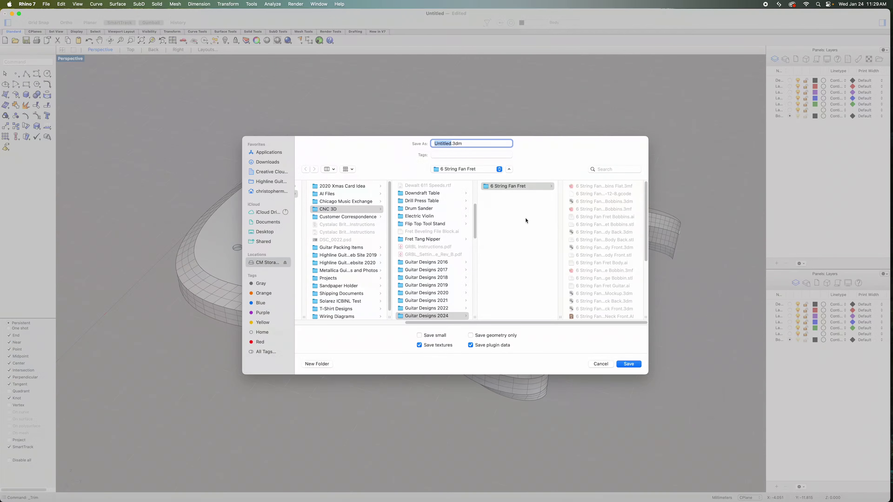
type("6 String Fan Fret Guitar Body")
left_click(632, 366)
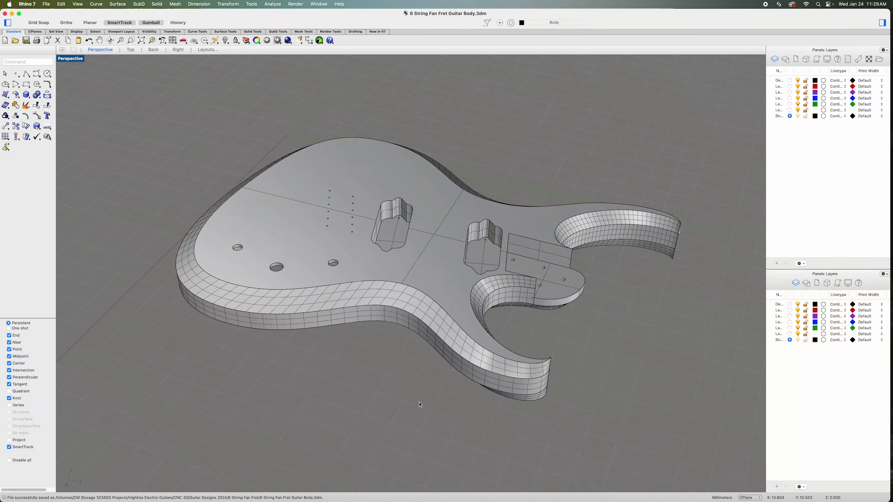
Step: Export the body as a binary STL named "6 String Fan Fret Guitar Body", setting the mesh tolerance and including open objects
left_click(45, 5)
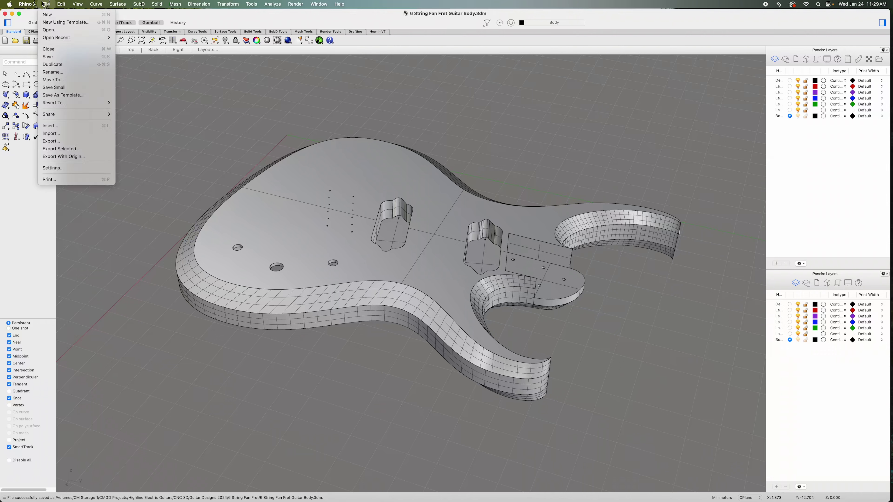
left_click(58, 144)
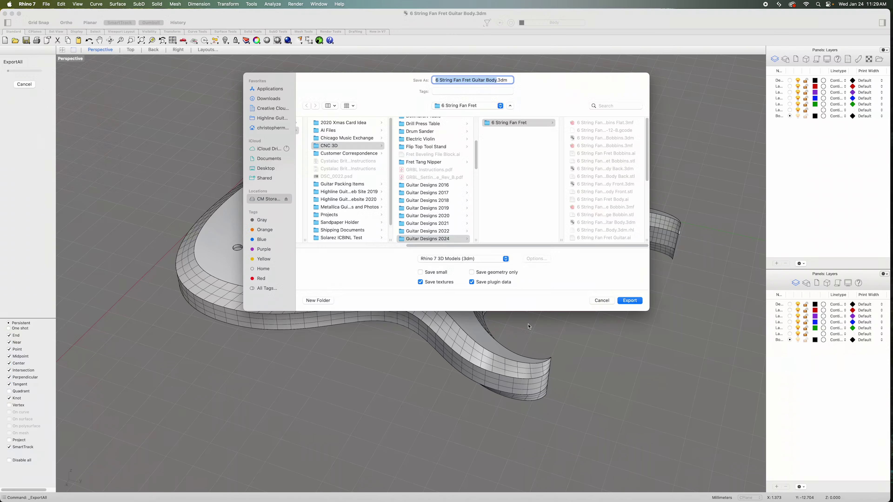
left_click(505, 258)
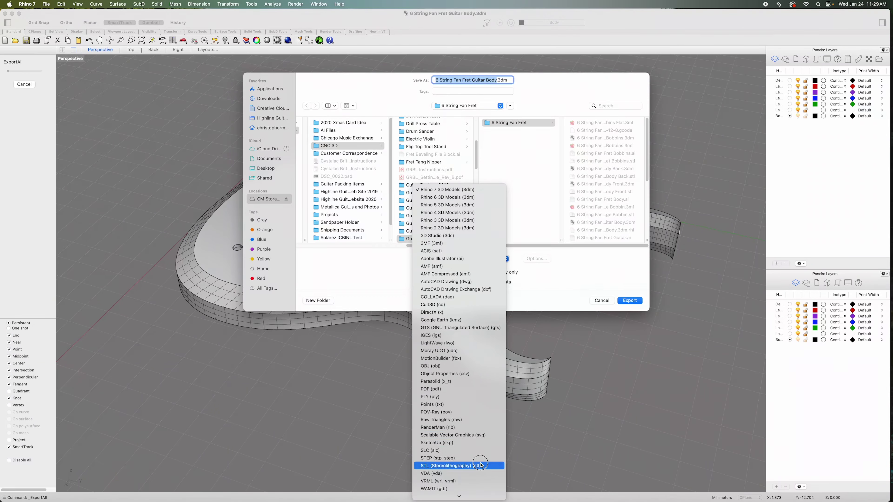
left_click(482, 466)
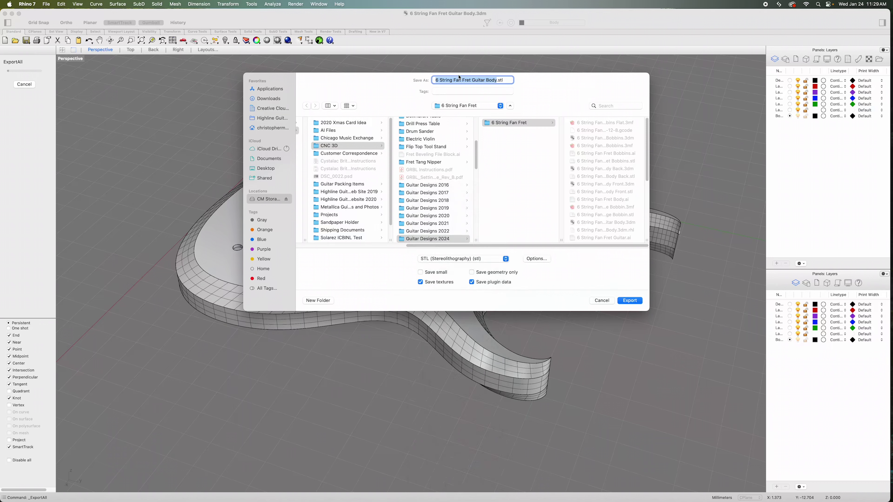
left_click(630, 300)
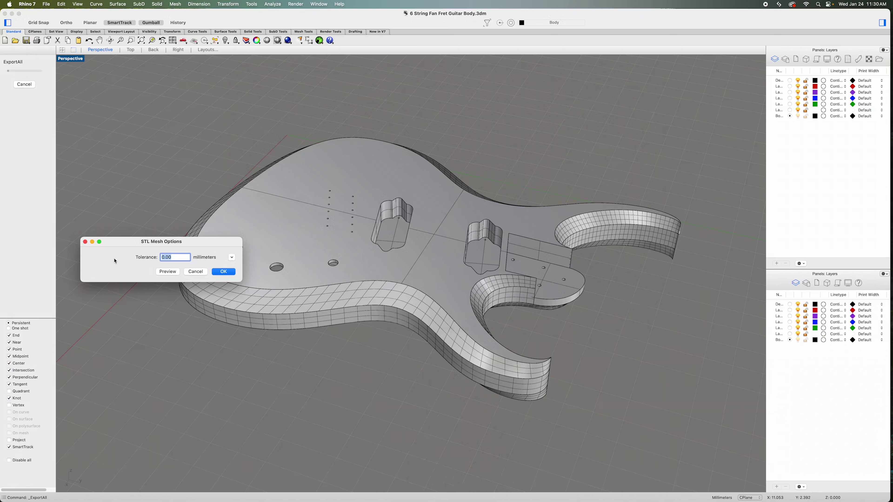
type(".00")
left_click(222, 272)
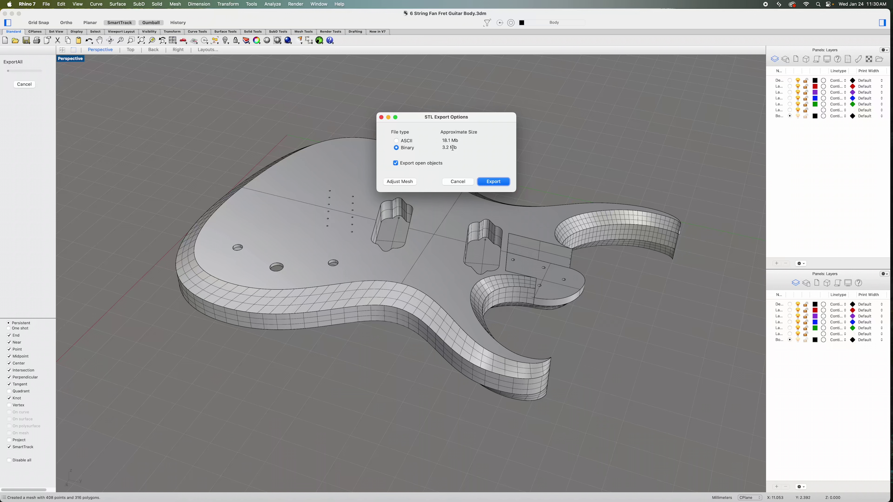
left_click(501, 182)
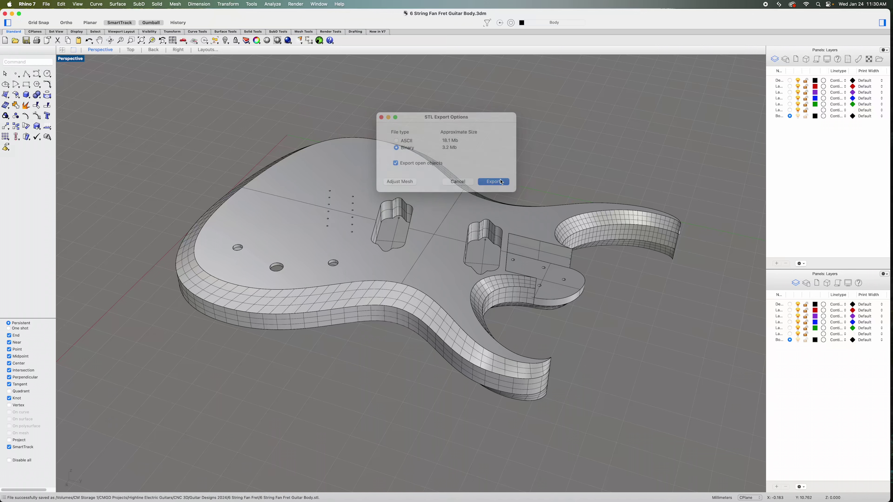